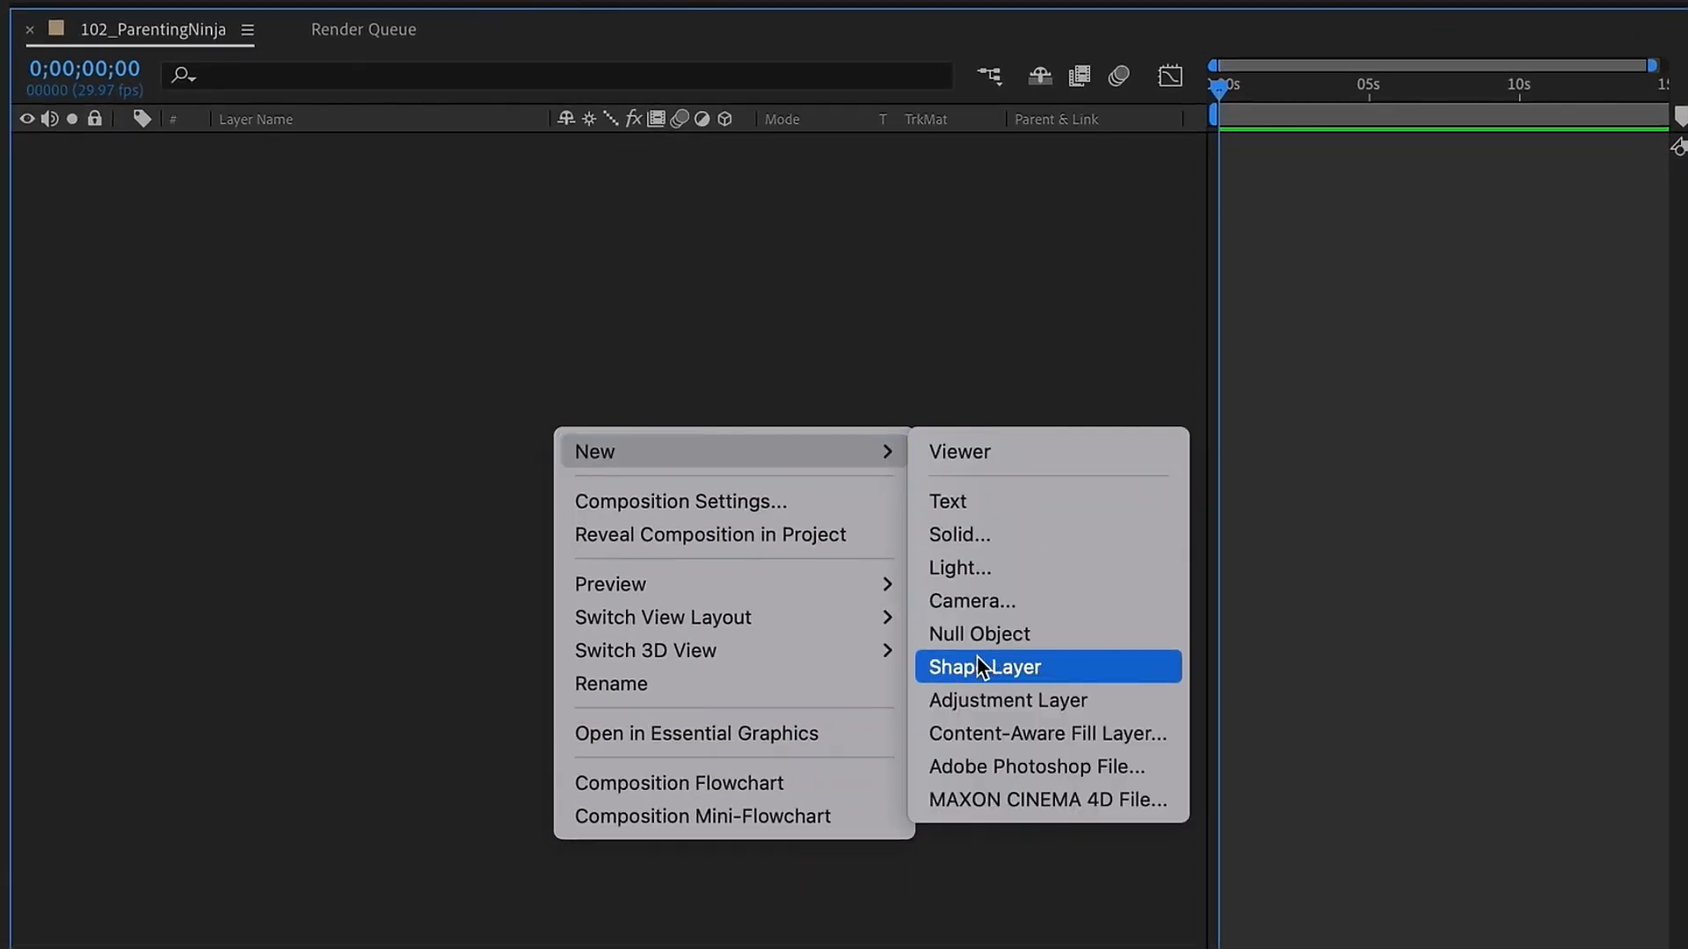
Step: Create a new shape layer containing a group with an ellipse path and a stroke
{"action": "left_click", "coordinate": [981, 668]}
{"action": "left_click", "coordinate": [126, 145]}
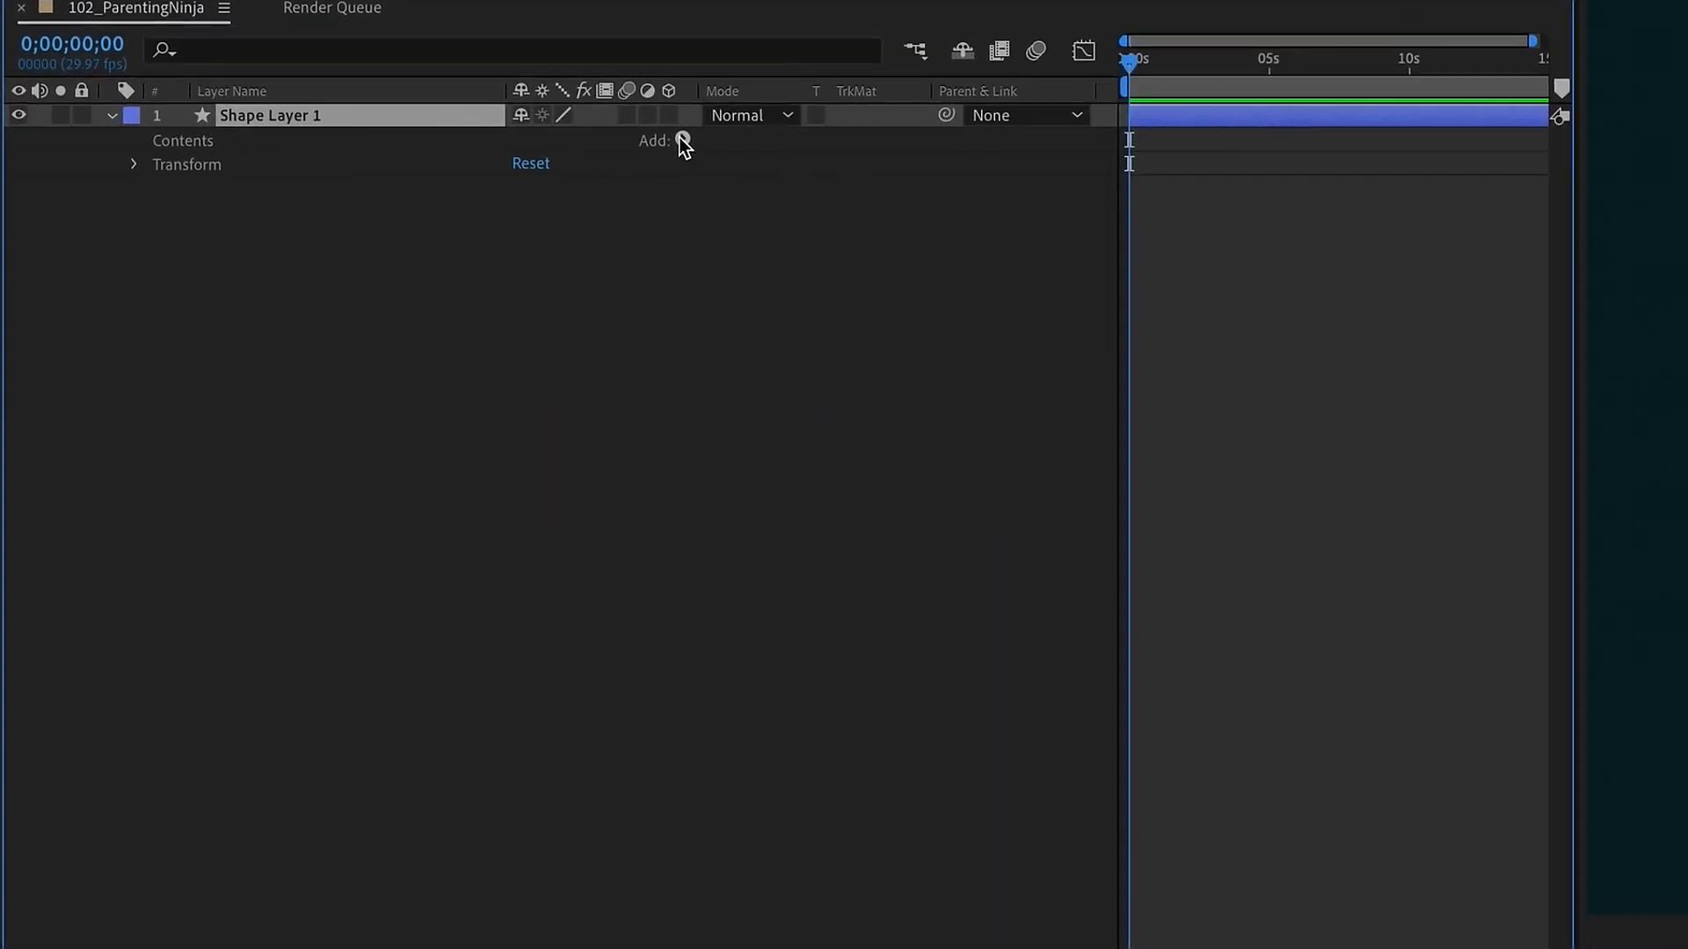
{"action": "left_click", "coordinate": [739, 171]}
{"action": "left_click", "coordinate": [737, 154]}
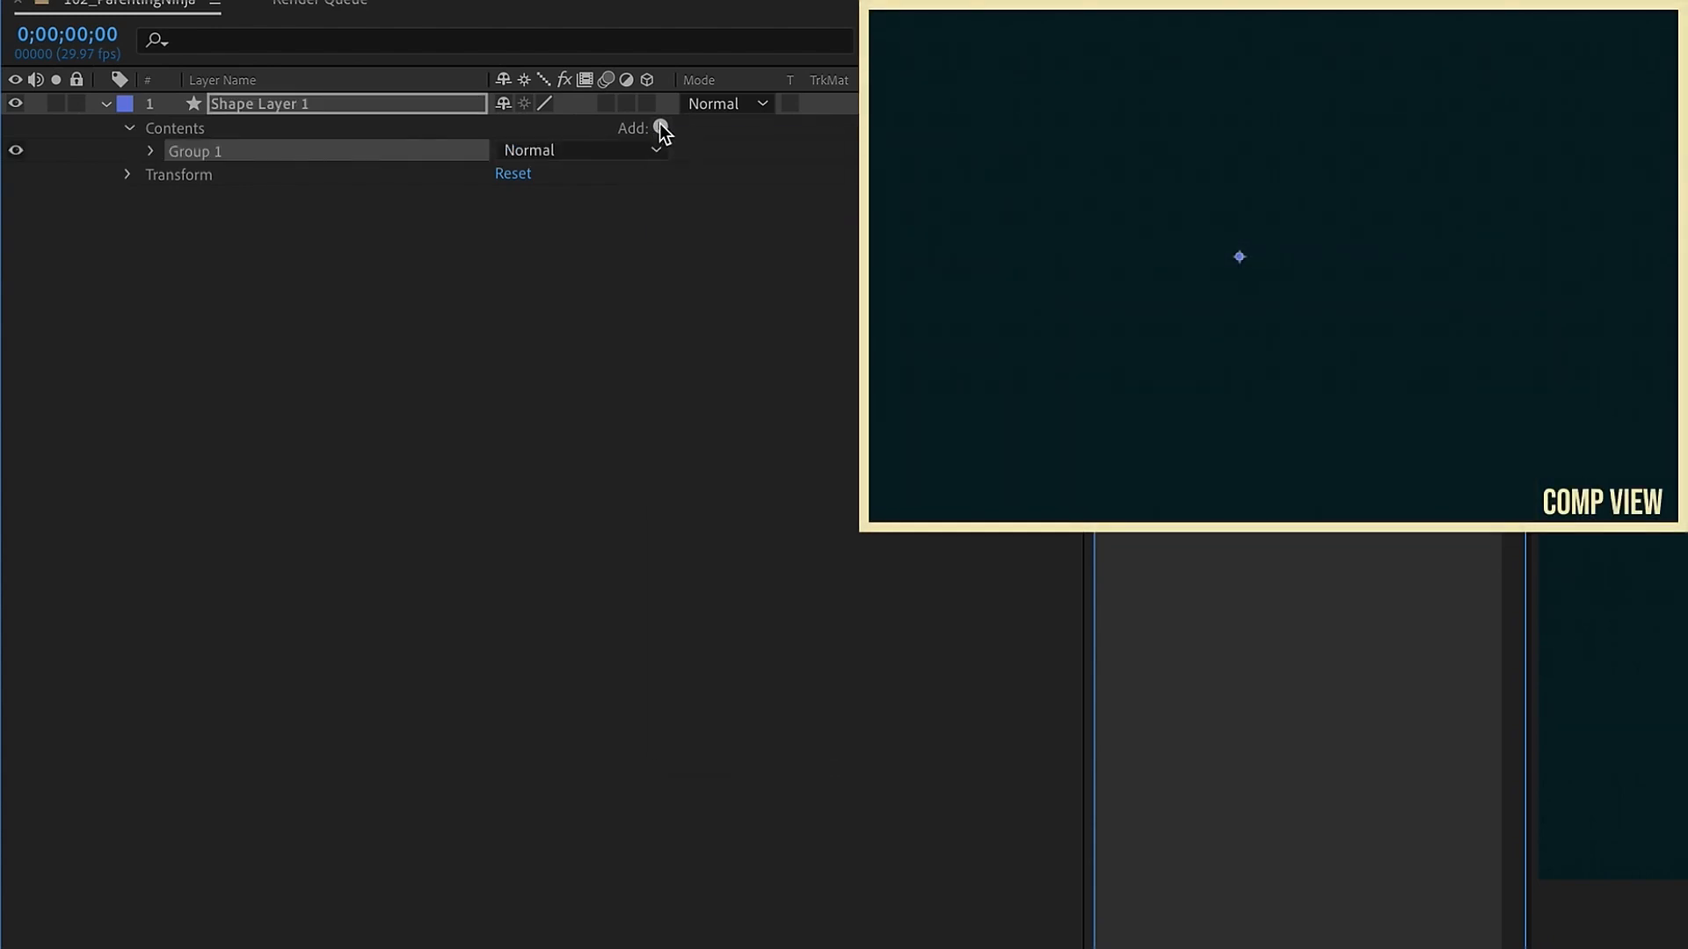
{"action": "left_click", "coordinate": [661, 126]}
{"action": "left_click", "coordinate": [736, 227]}
{"action": "left_click", "coordinate": [660, 125]}
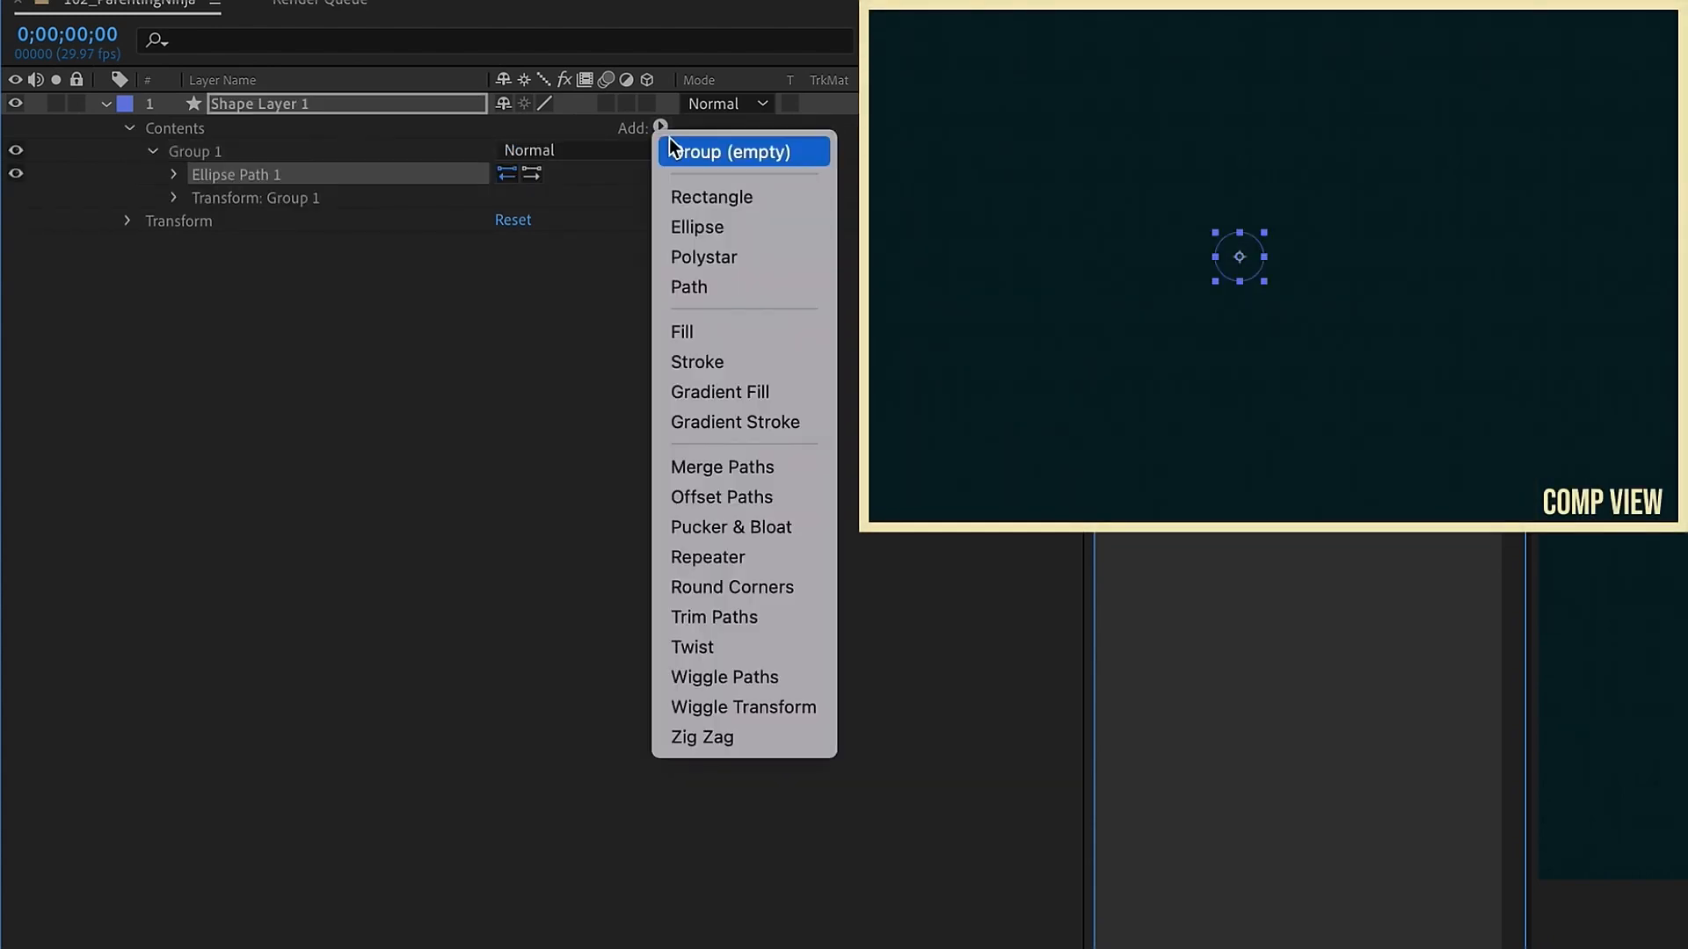
{"action": "left_click", "coordinate": [720, 359]}
Step: Rename the shape layer Master Gear
{"action": "left_click", "coordinate": [301, 110]}
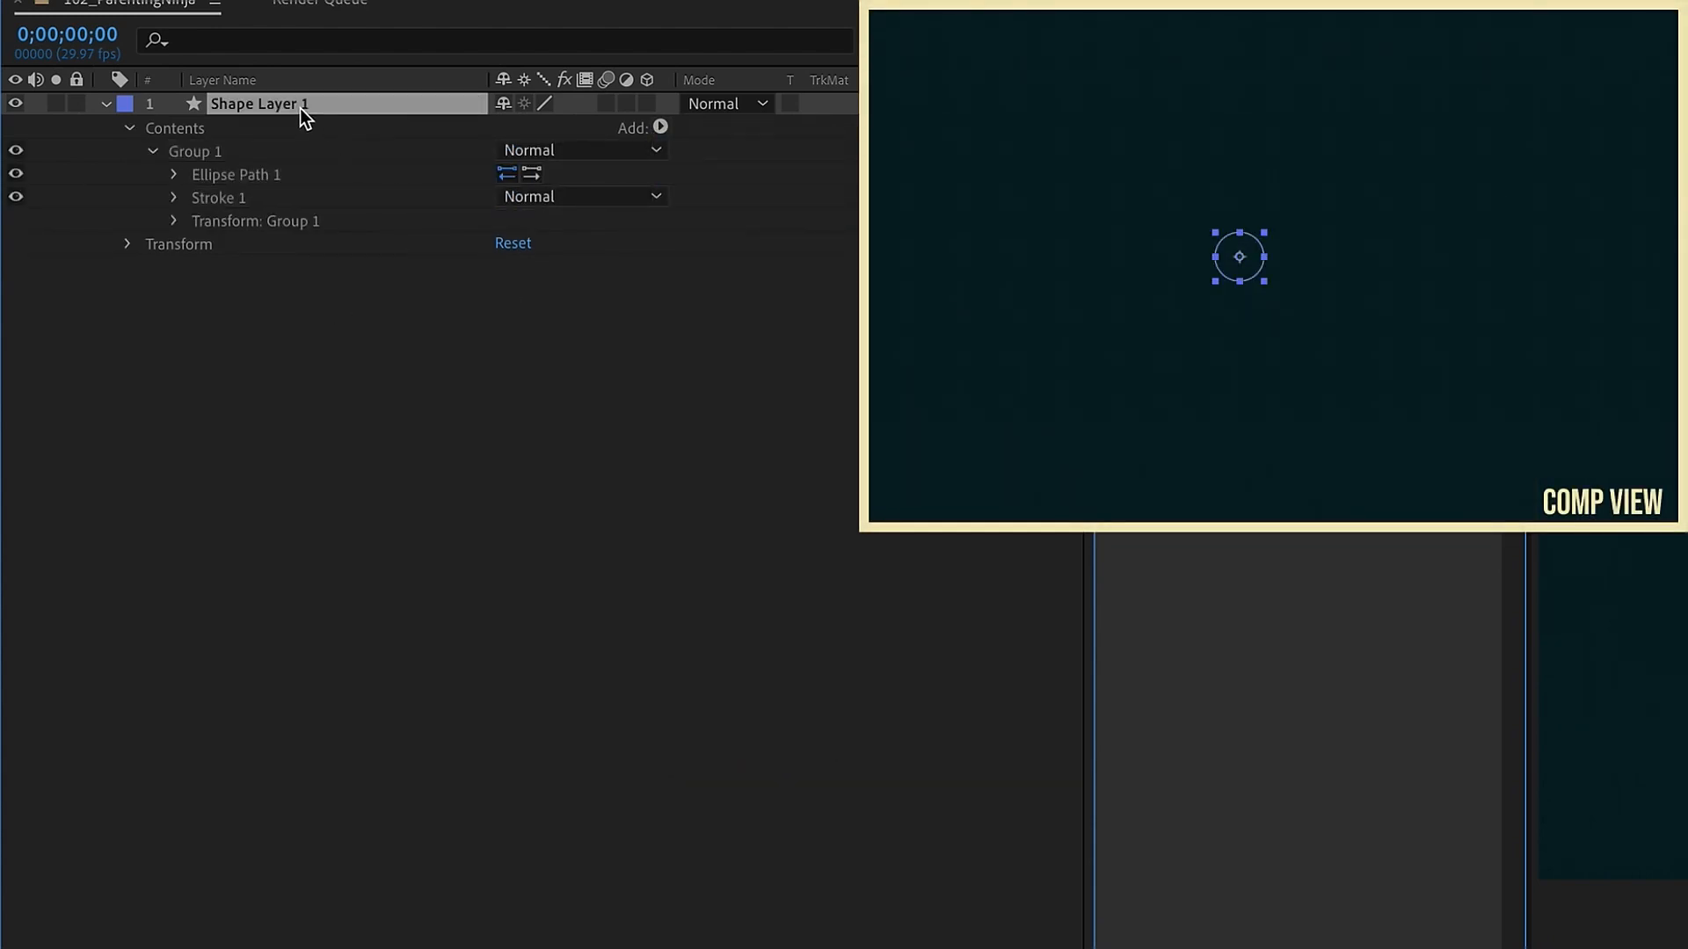
{"action": "key", "text": "Return"}
{"action": "type", "text": "Maser"}
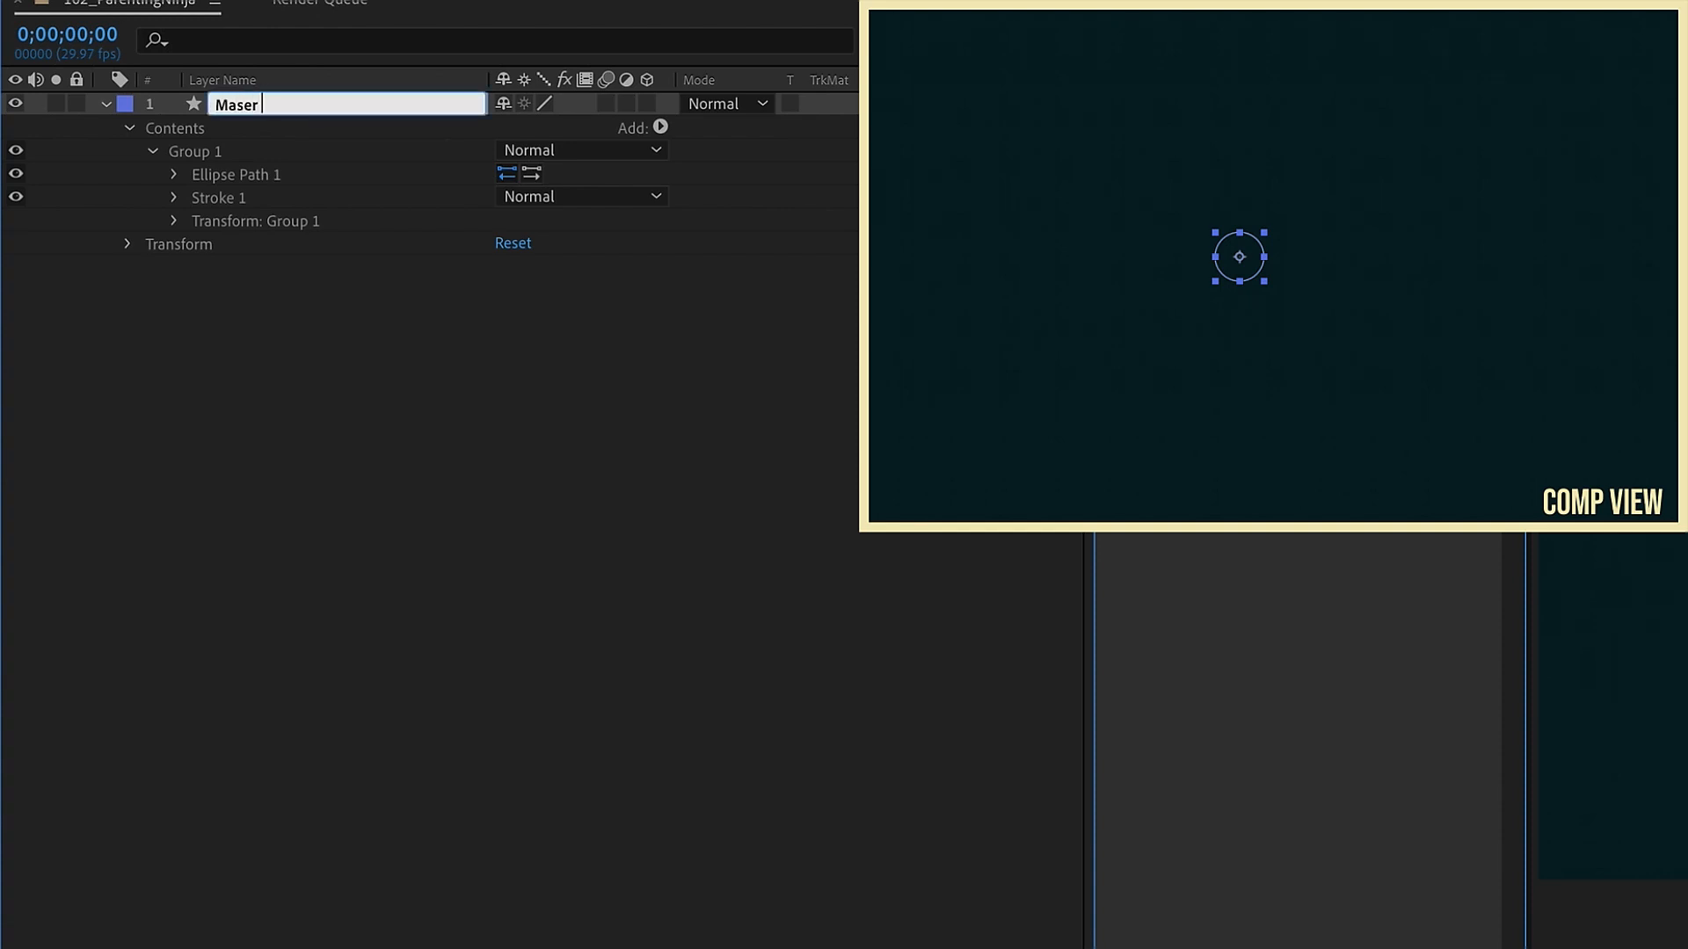
Step: Rename the shape group Inner Circle
{"action": "left_click", "coordinate": [219, 155]}
{"action": "key", "text": "Return"}
{"action": "type", "text": "Inner Circle"}
{"action": "key", "text": "Return"}
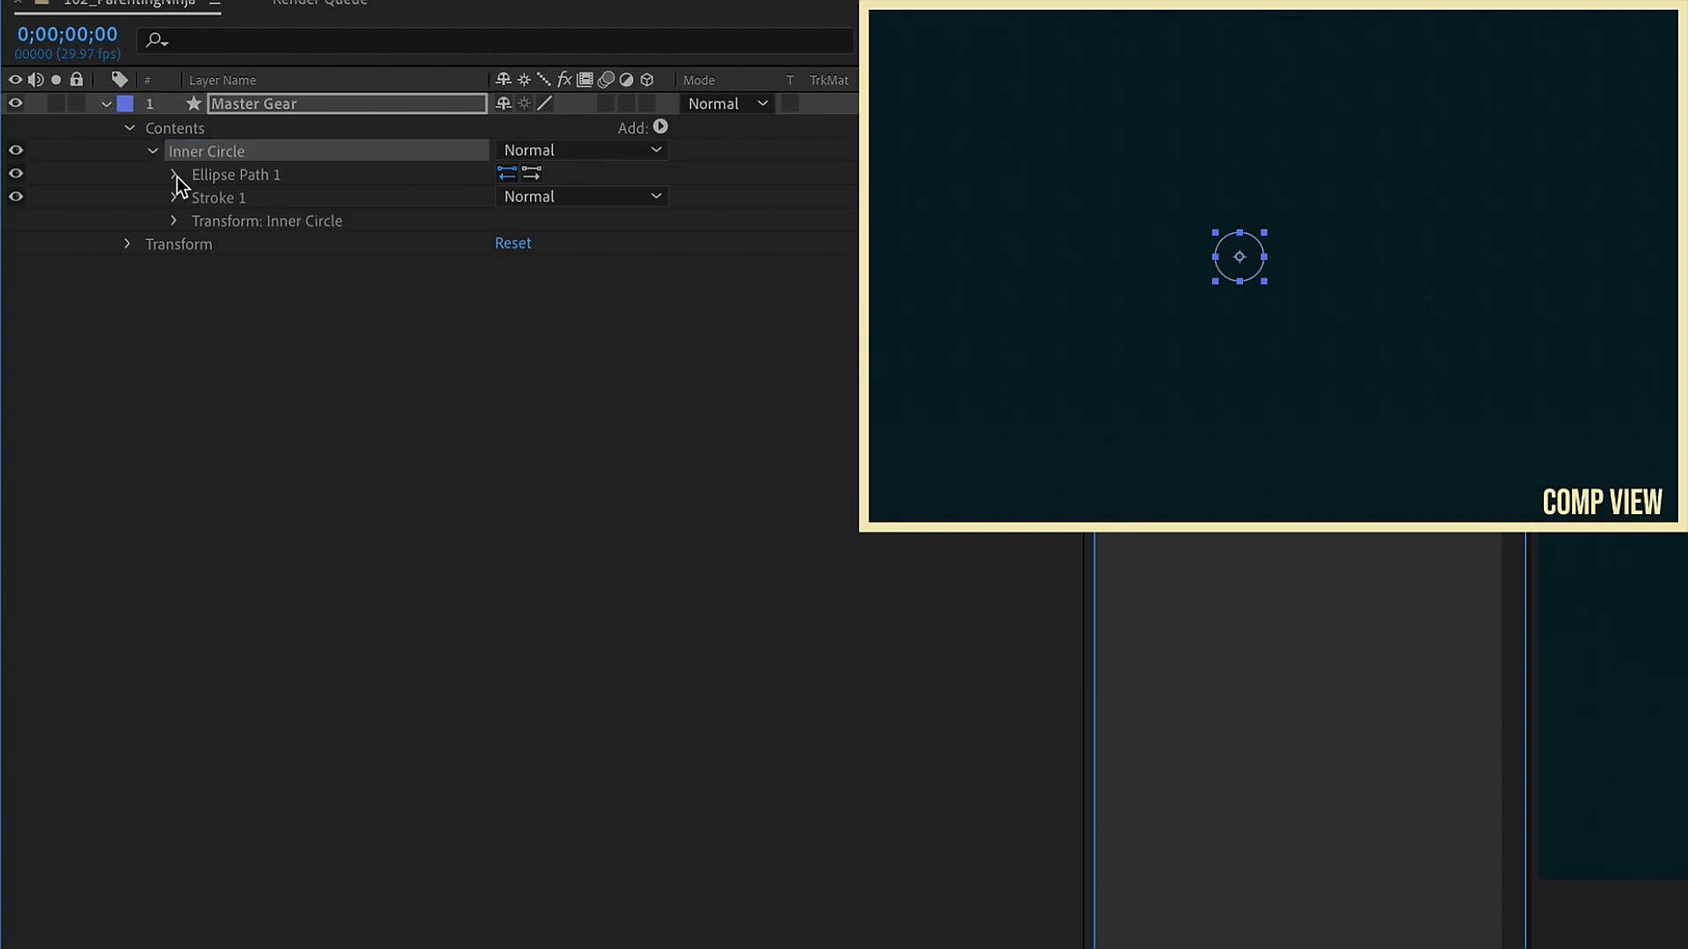
Step: Set the Inner Circle ellipse size to 300 by 300
{"action": "left_click", "coordinate": [174, 174]}
{"action": "left_click", "coordinate": [533, 197]}
{"action": "type", "text": "300"}
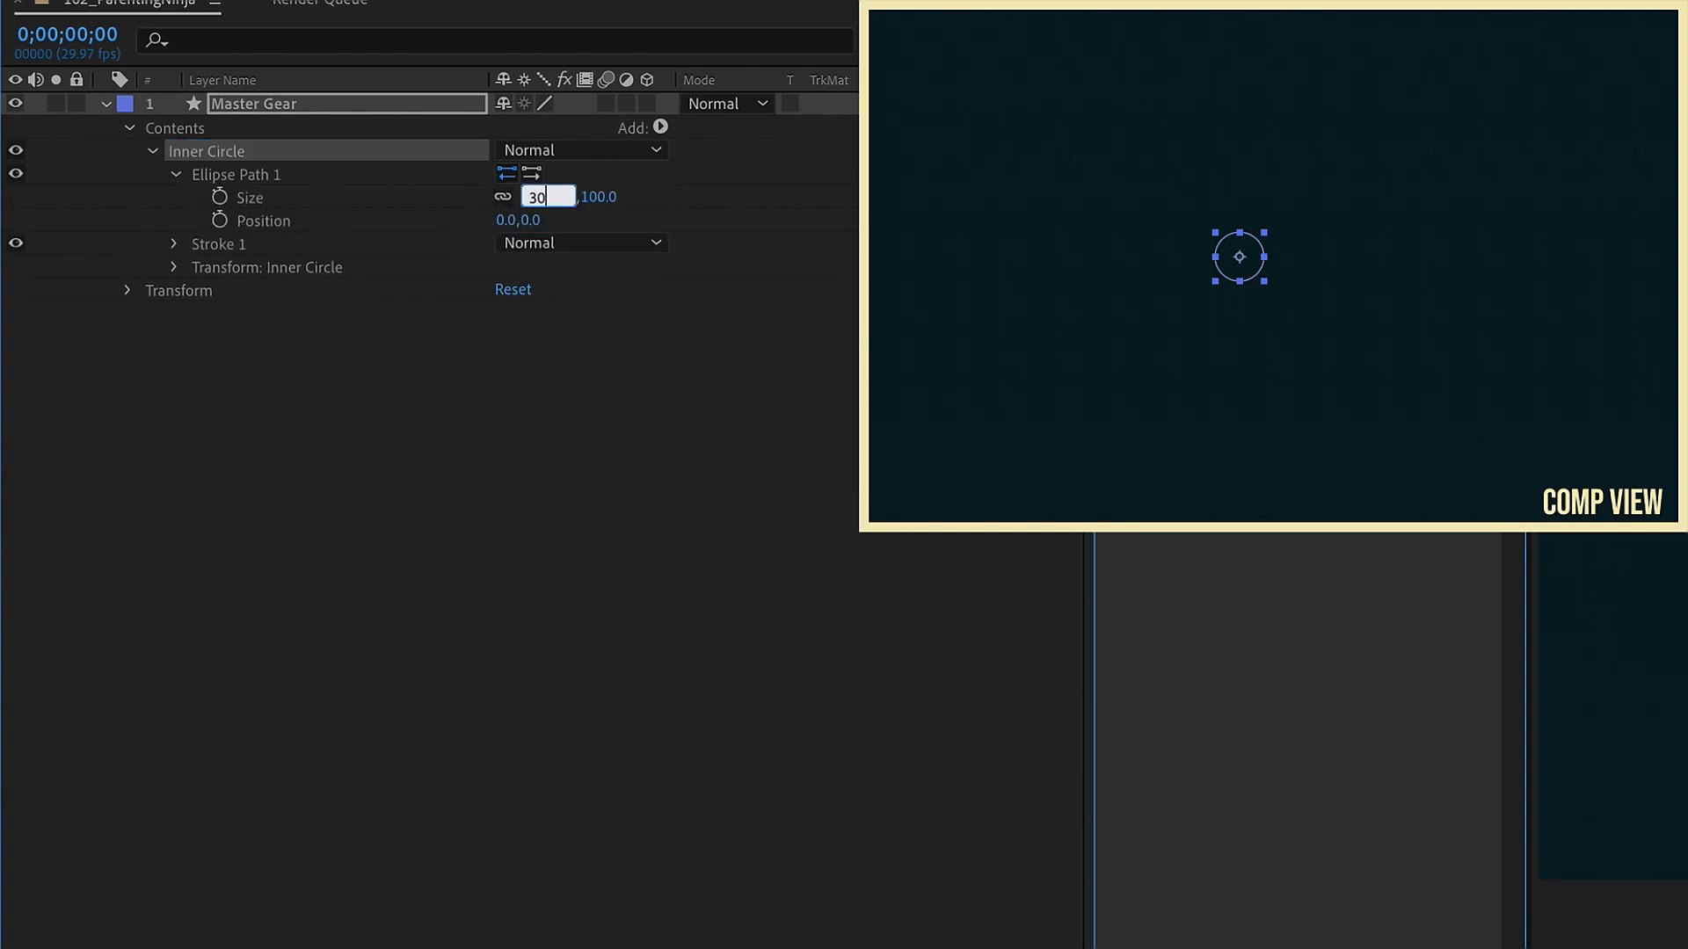
{"action": "key", "text": "Return"}
Step: Set the Inner Circle stroke width to 30
{"action": "left_click", "coordinate": [175, 244]}
{"action": "left_click", "coordinate": [512, 336]}
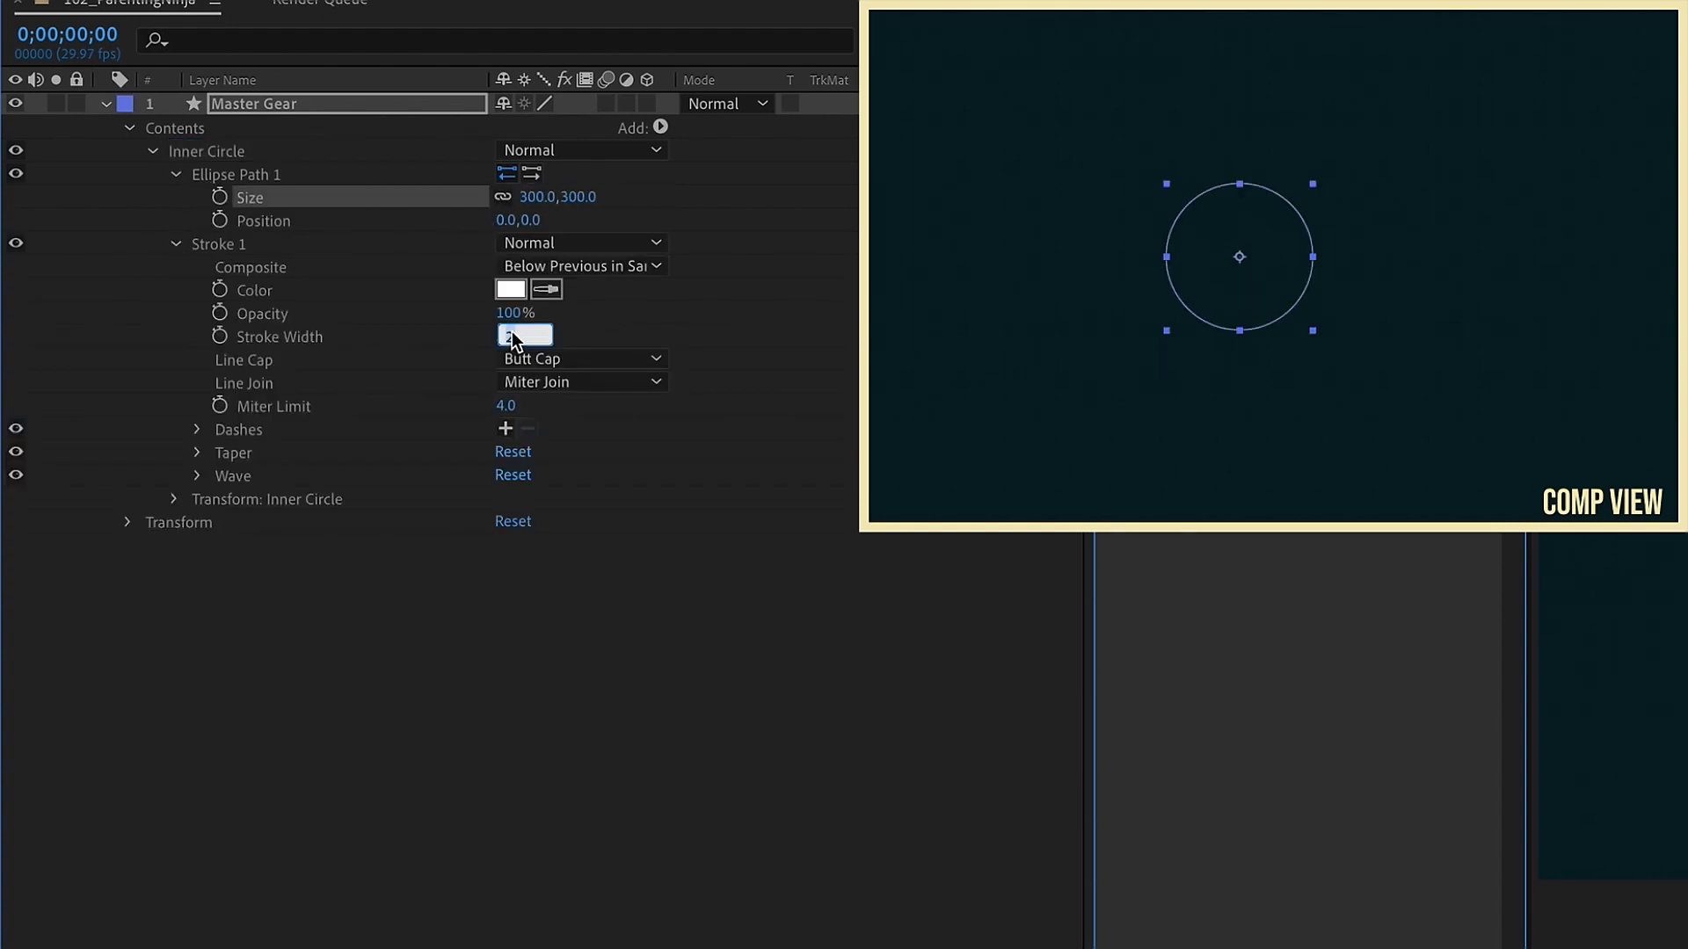
{"action": "type", "text": "9"}
{"action": "key", "text": "Return"}
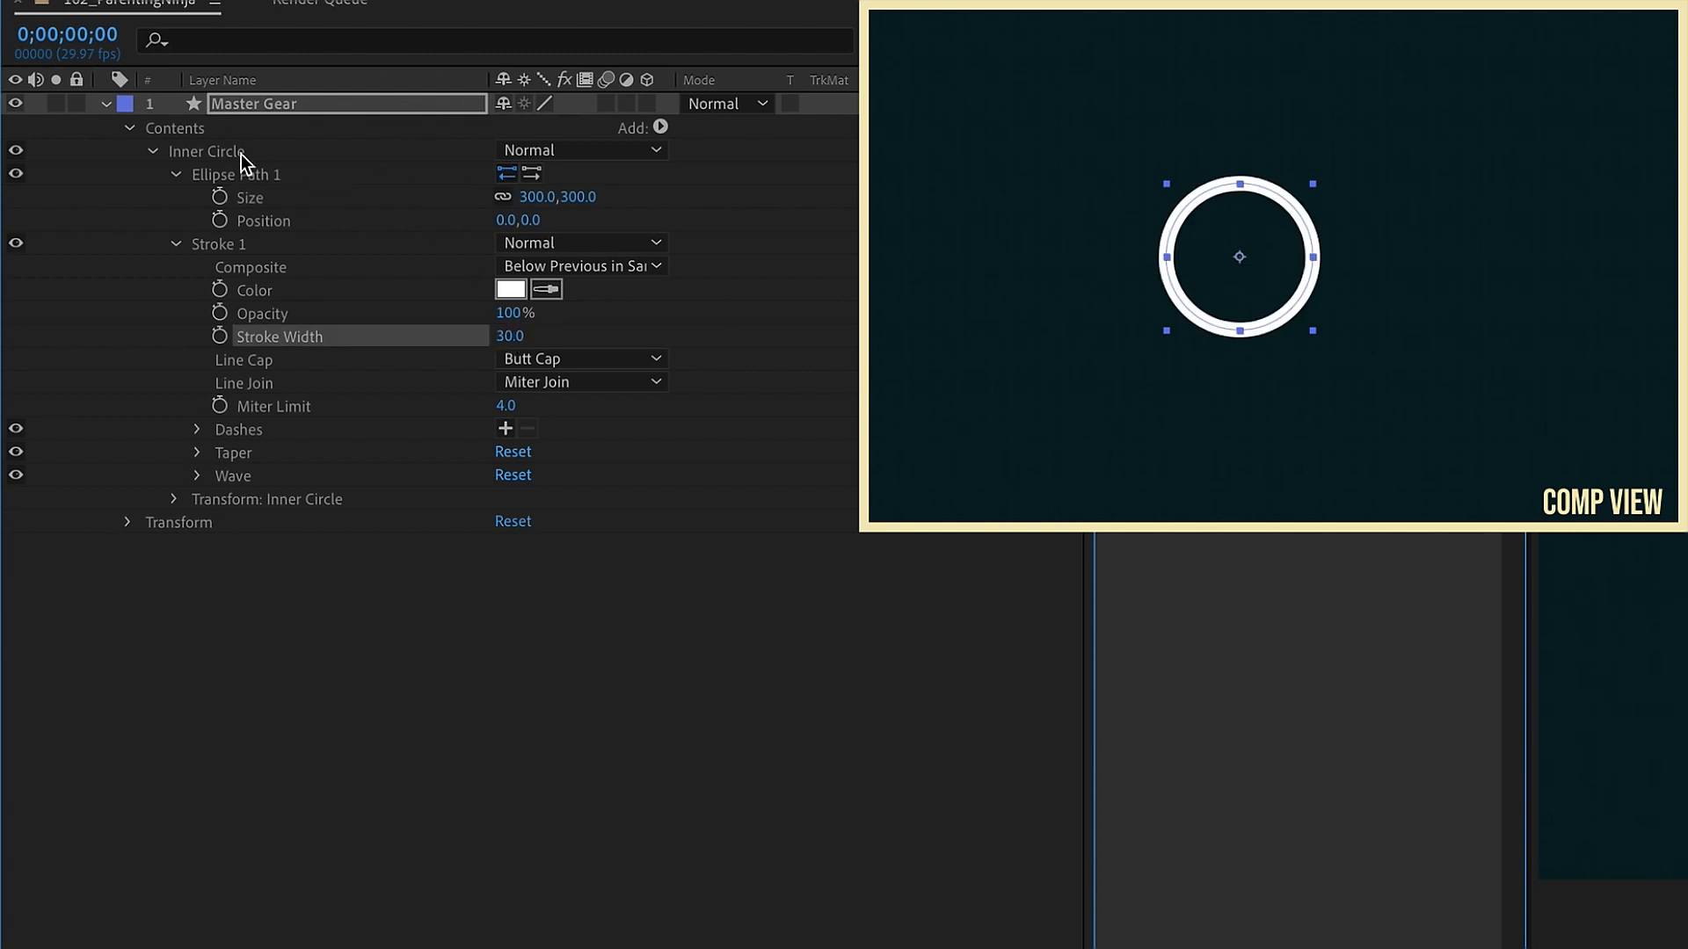
Step: Add a new empty group to the layer contents and rename it Teeth
{"action": "left_click", "coordinate": [195, 130]}
{"action": "left_click", "coordinate": [153, 153]}
{"action": "left_click", "coordinate": [661, 129]}
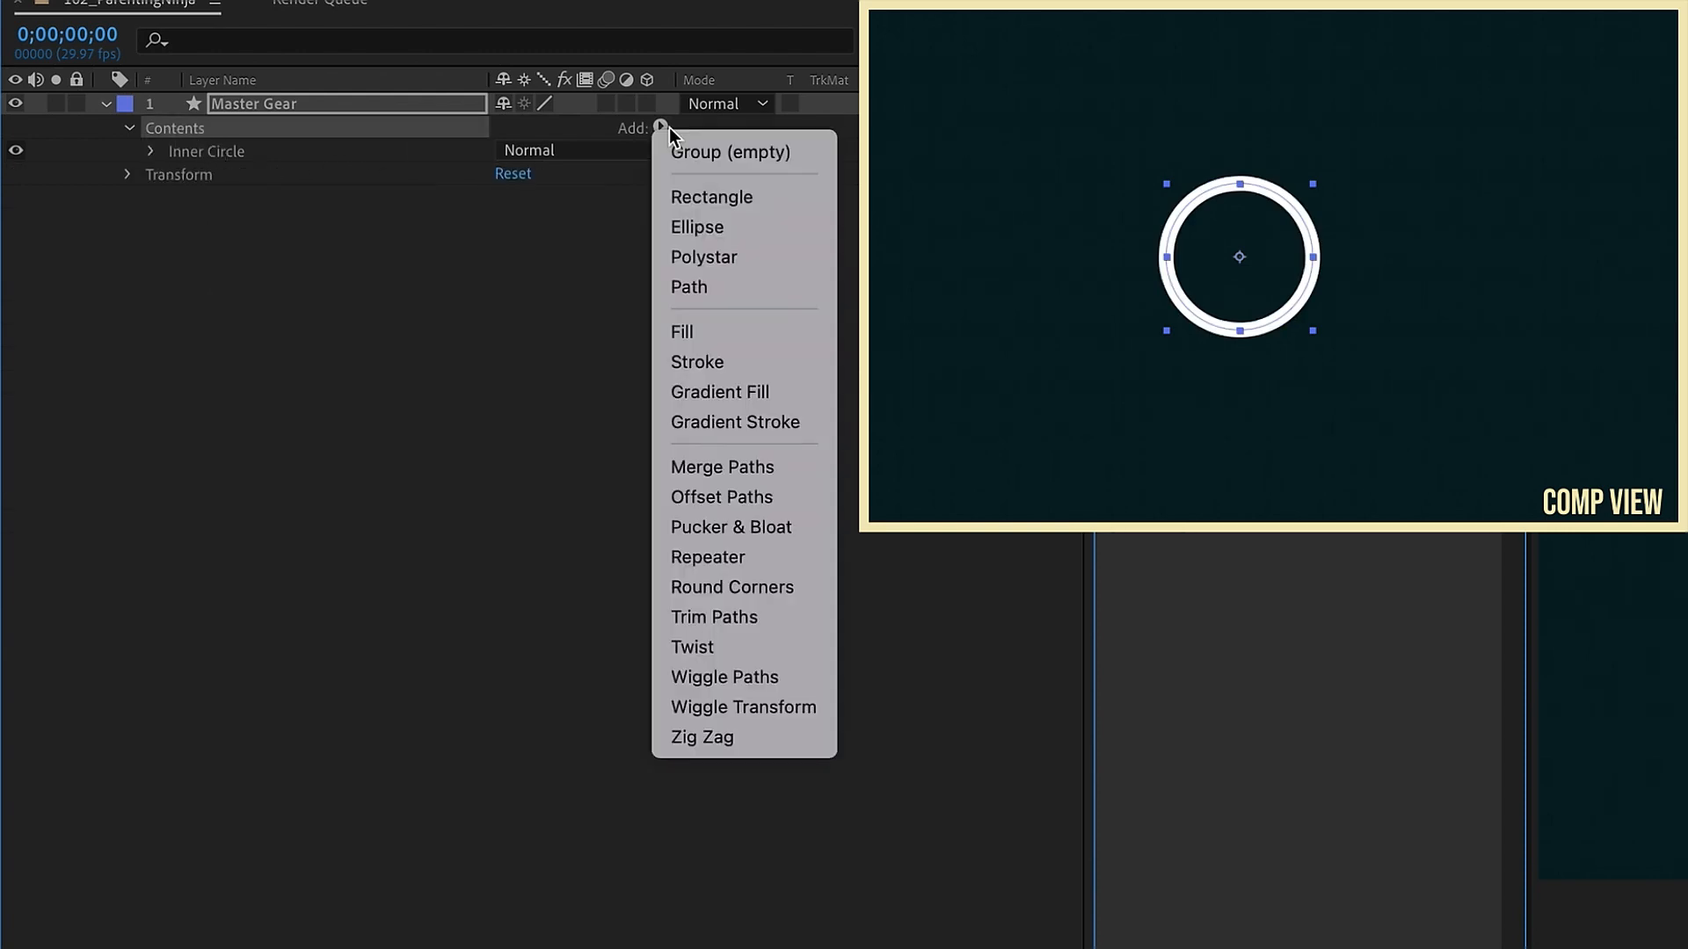
{"action": "left_click", "coordinate": [699, 152]}
{"action": "key", "text": "Return"}
{"action": "type", "text": "Teeth"}
{"action": "key", "text": "Return"}
Step: Add a rectangle path and a fill to the Teeth group, setting the fill color to white
{"action": "left_click", "coordinate": [661, 128]}
{"action": "left_click", "coordinate": [704, 197]}
{"action": "left_click", "coordinate": [661, 129]}
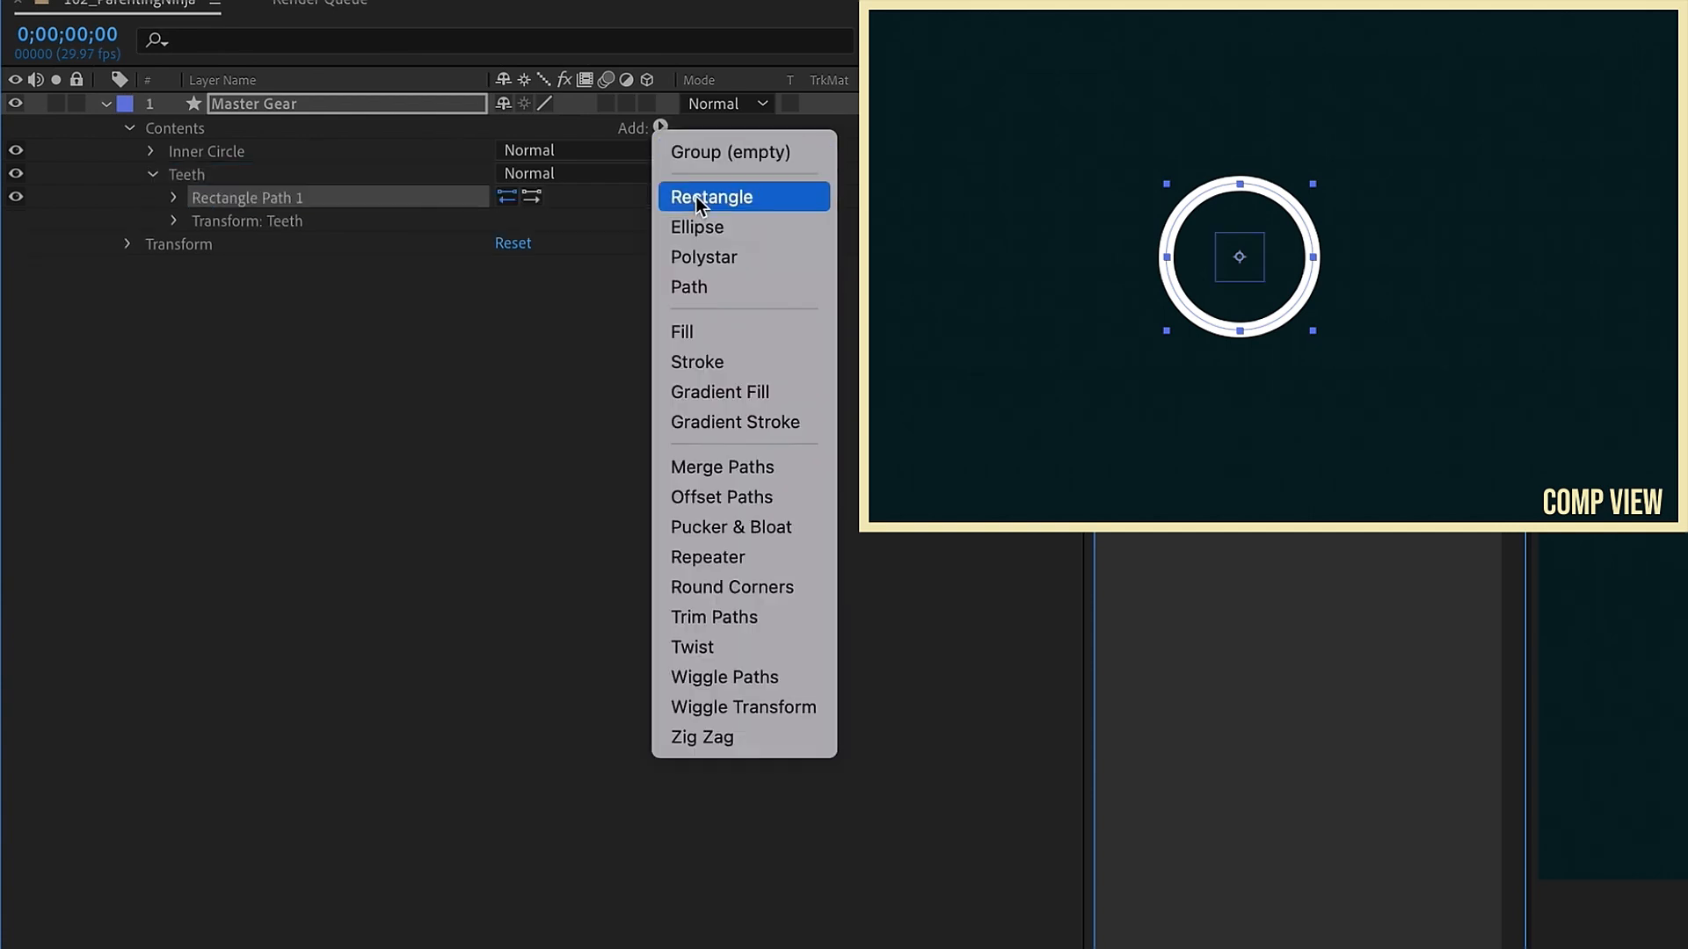
{"action": "left_click", "coordinate": [714, 331]}
{"action": "left_click", "coordinate": [178, 223]}
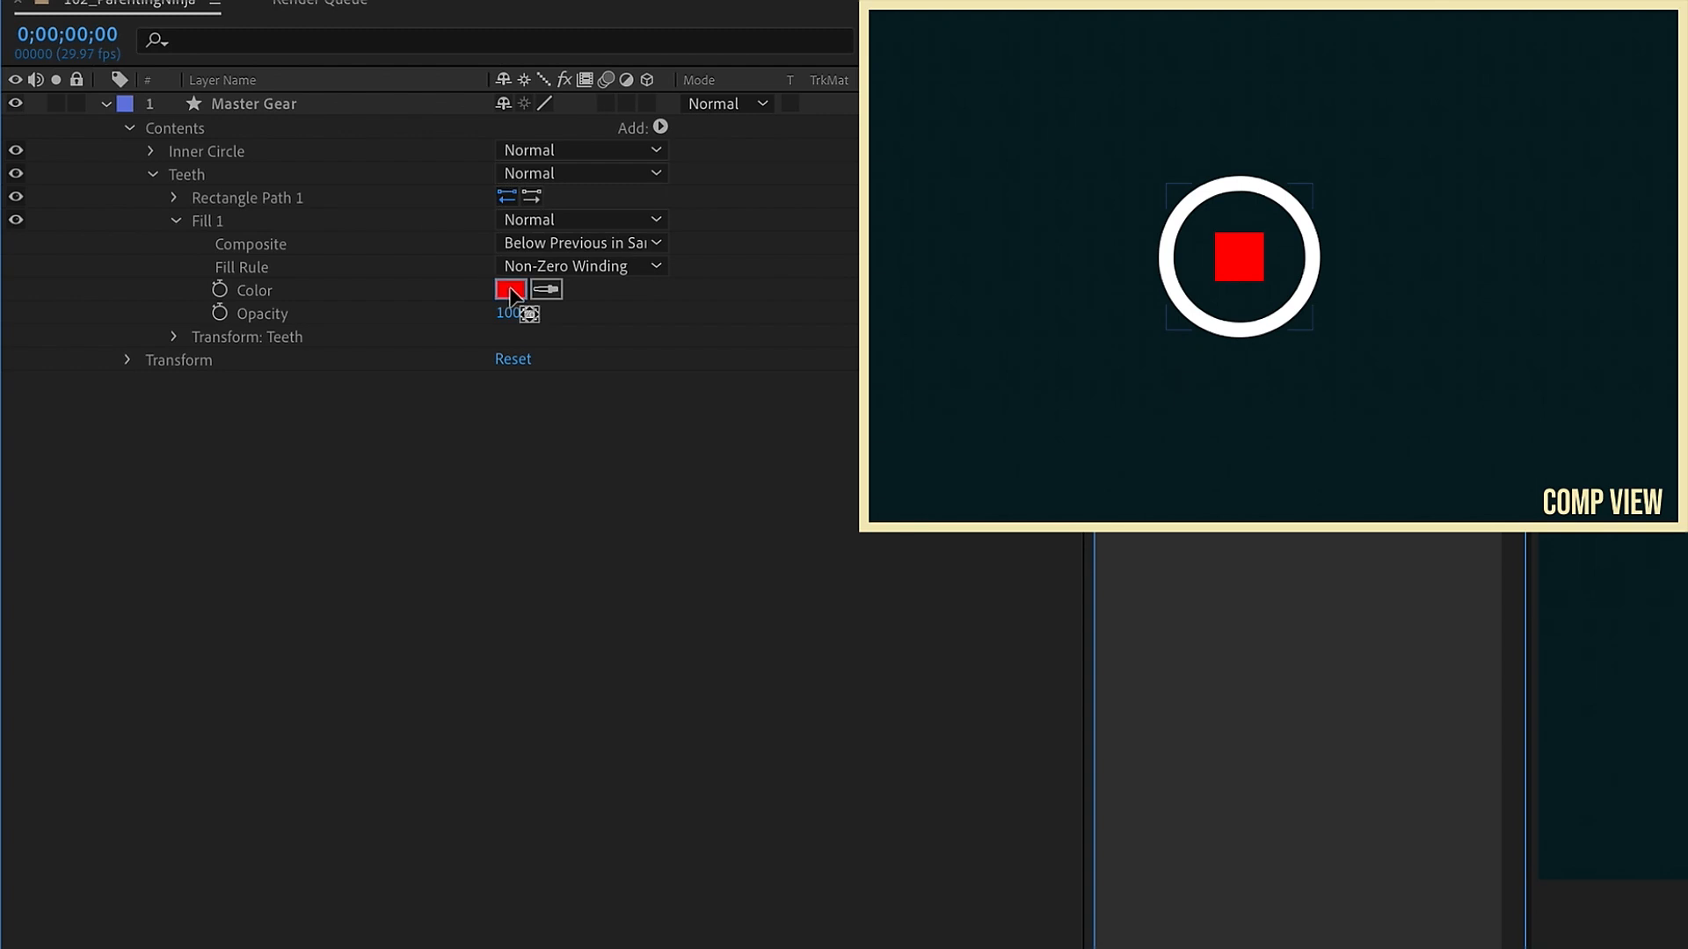
{"action": "left_click", "coordinate": [511, 290]}
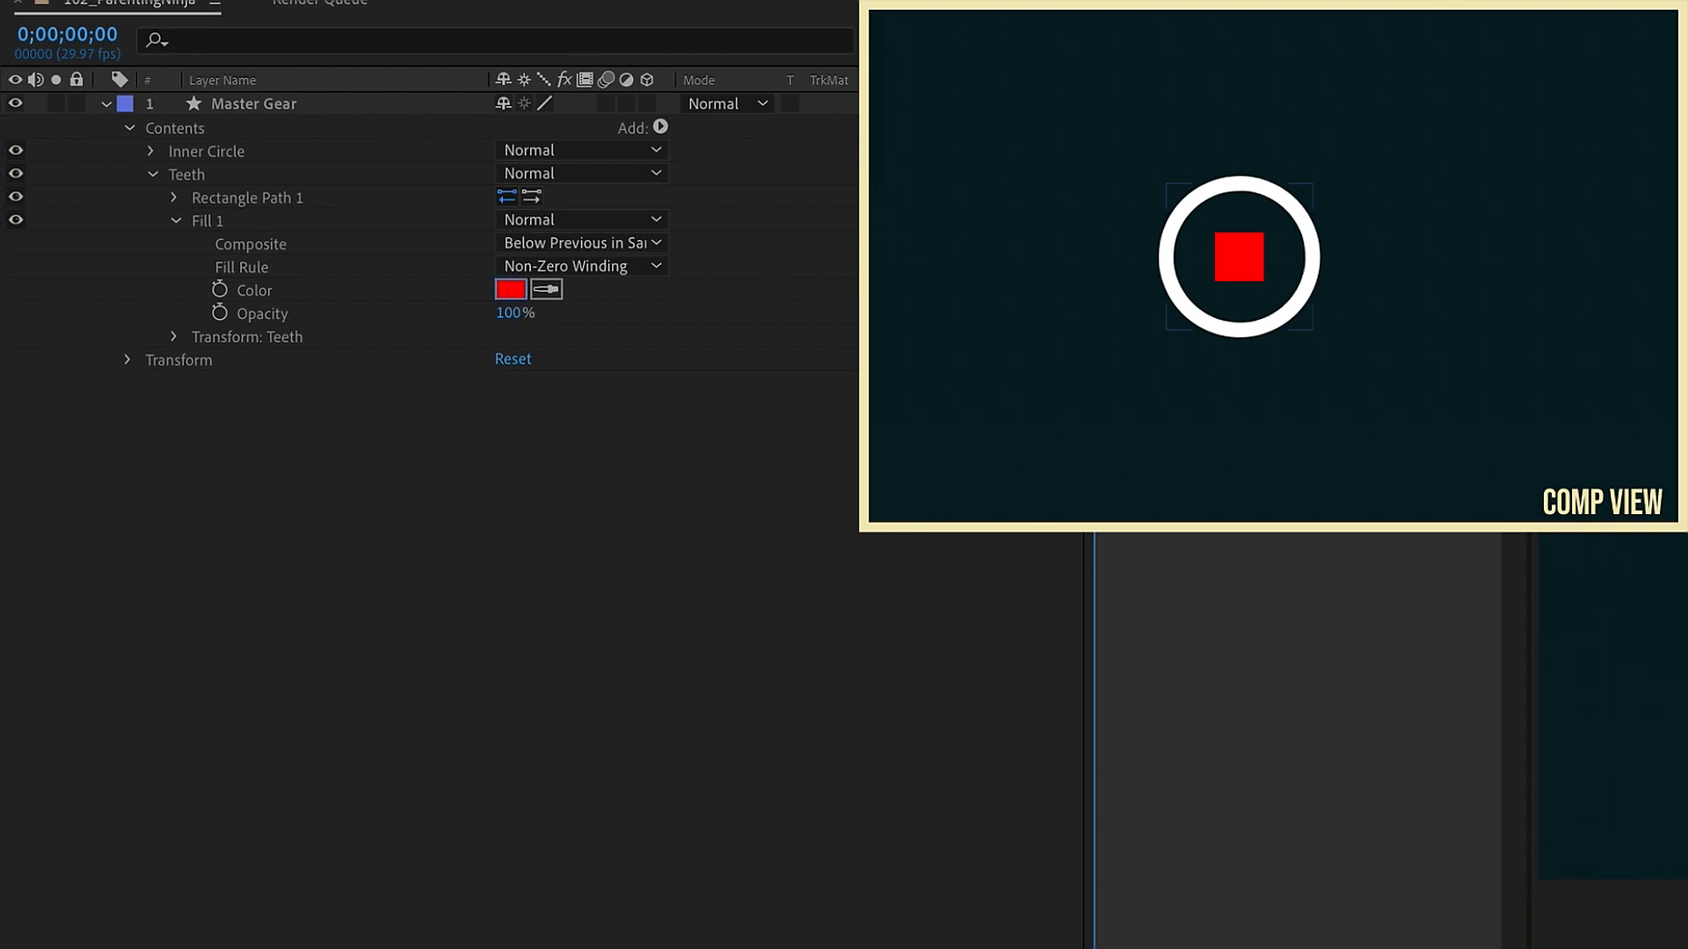
Step: Set the Teeth rectangle size to 40 by 40
{"action": "left_click", "coordinate": [174, 198]}
{"action": "left_click", "coordinate": [542, 220]}
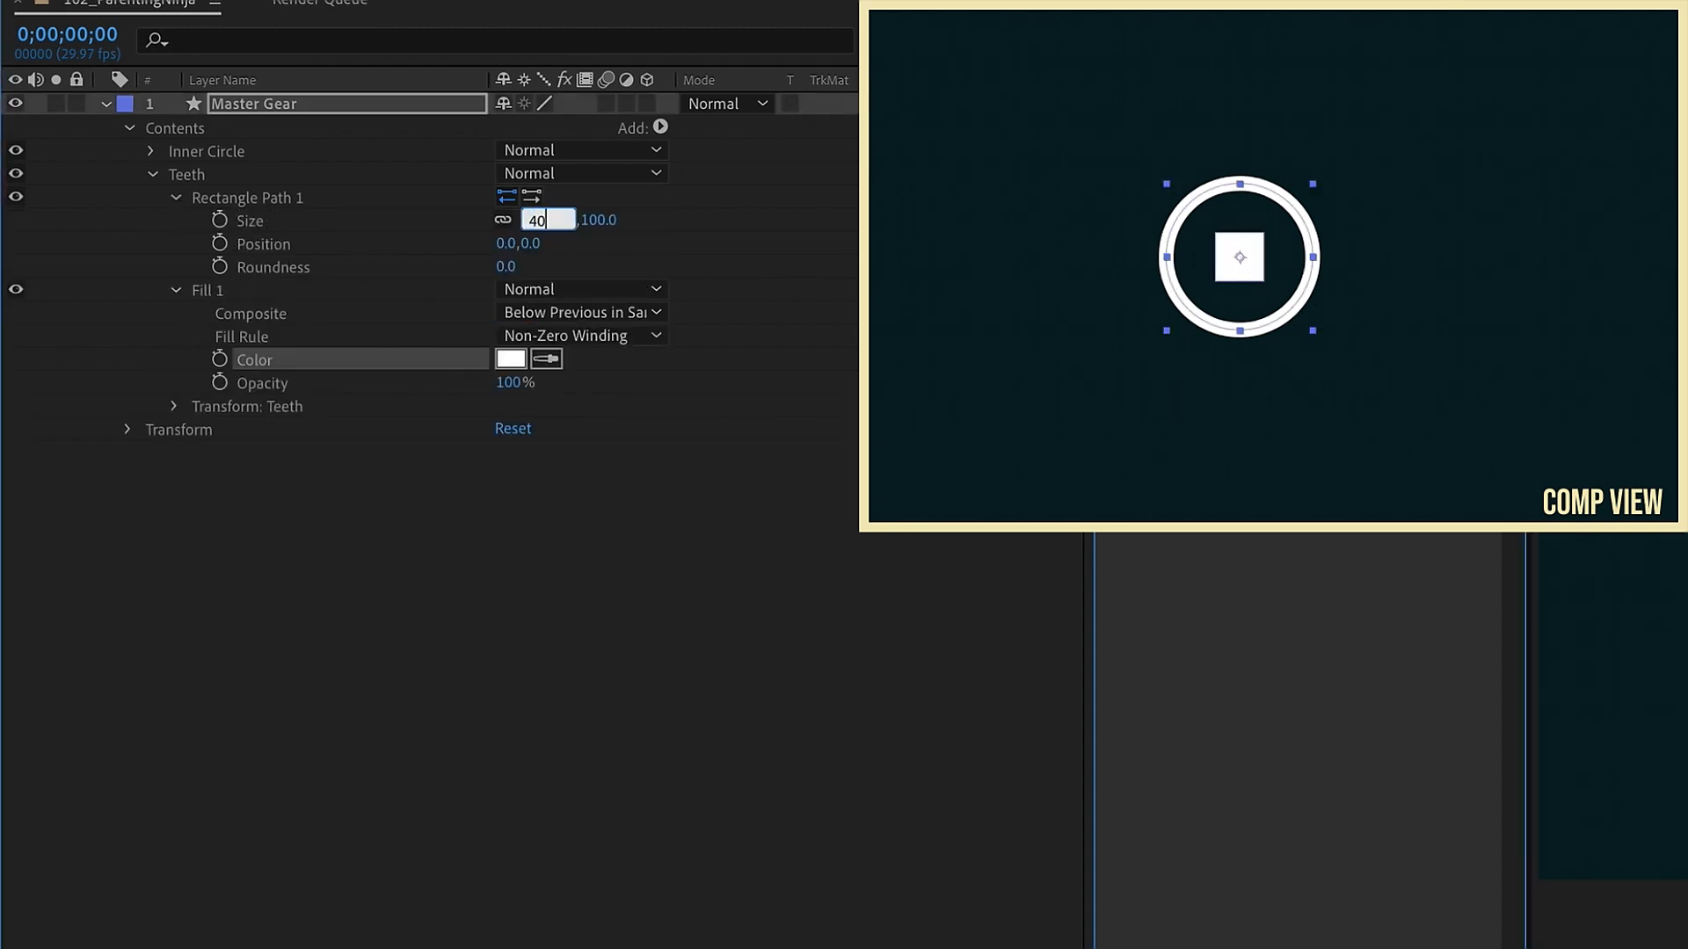
{"action": "type", "text": "40"}
{"action": "key", "text": "Return"}
Step: Add a Repeater to the Teeth group and set its copies to 10
{"action": "left_click", "coordinate": [660, 127]}
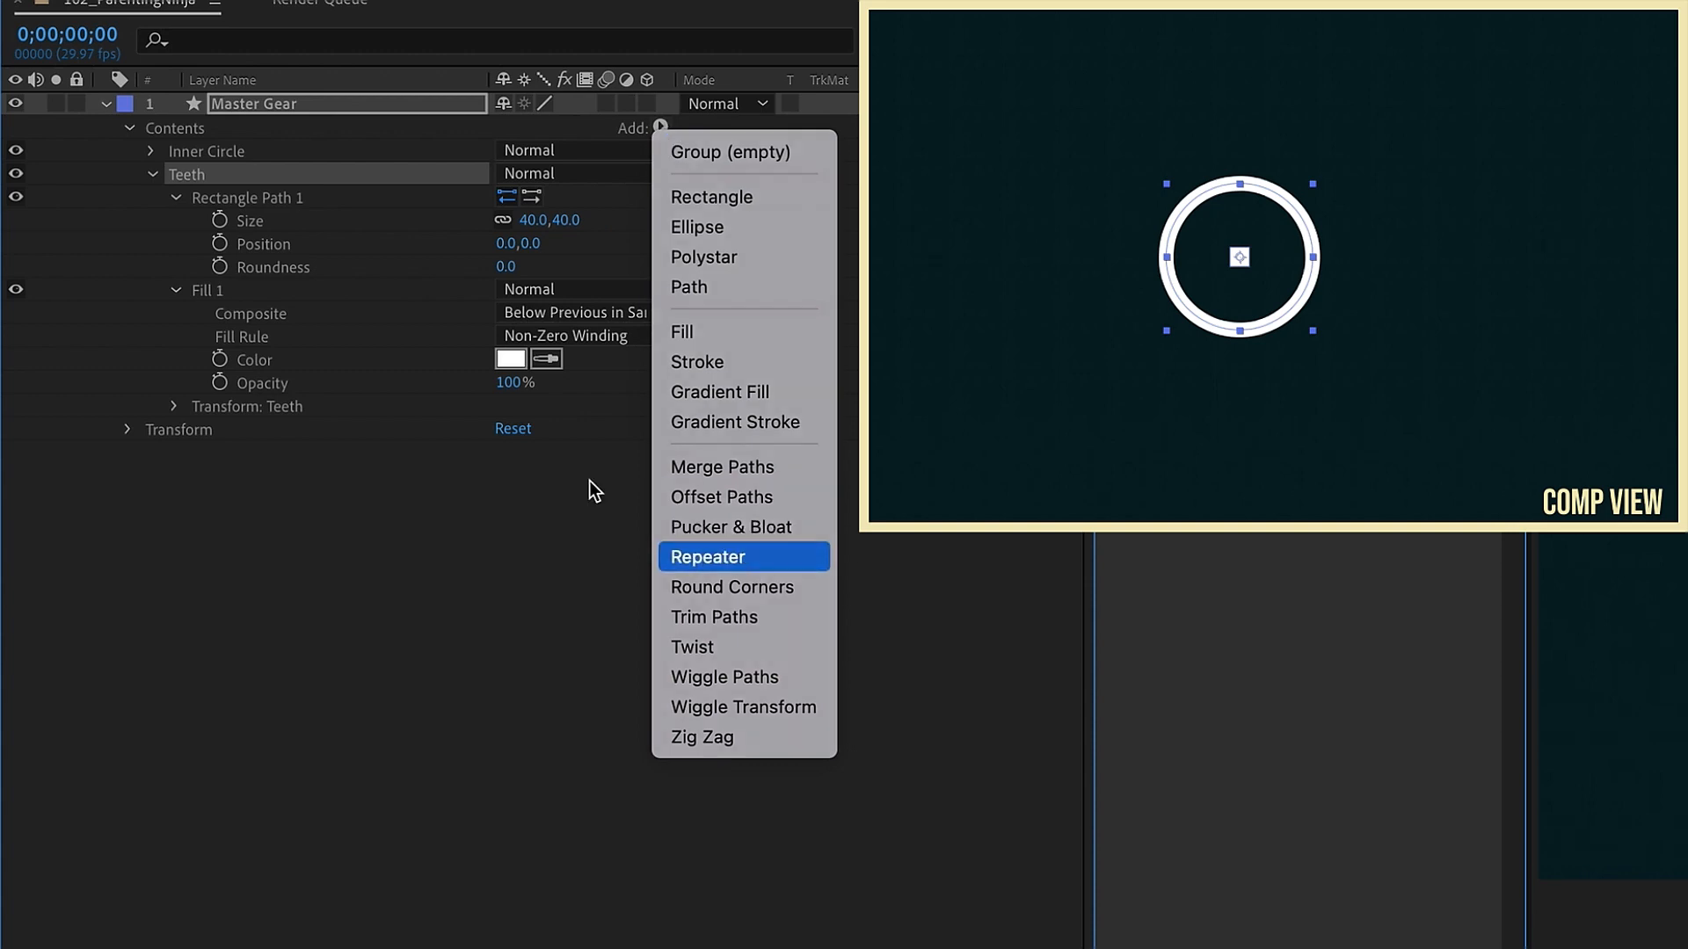
{"action": "left_click", "coordinate": [748, 559]}
{"action": "left_click", "coordinate": [176, 406]}
{"action": "left_click", "coordinate": [200, 500]}
{"action": "left_click", "coordinate": [507, 428]}
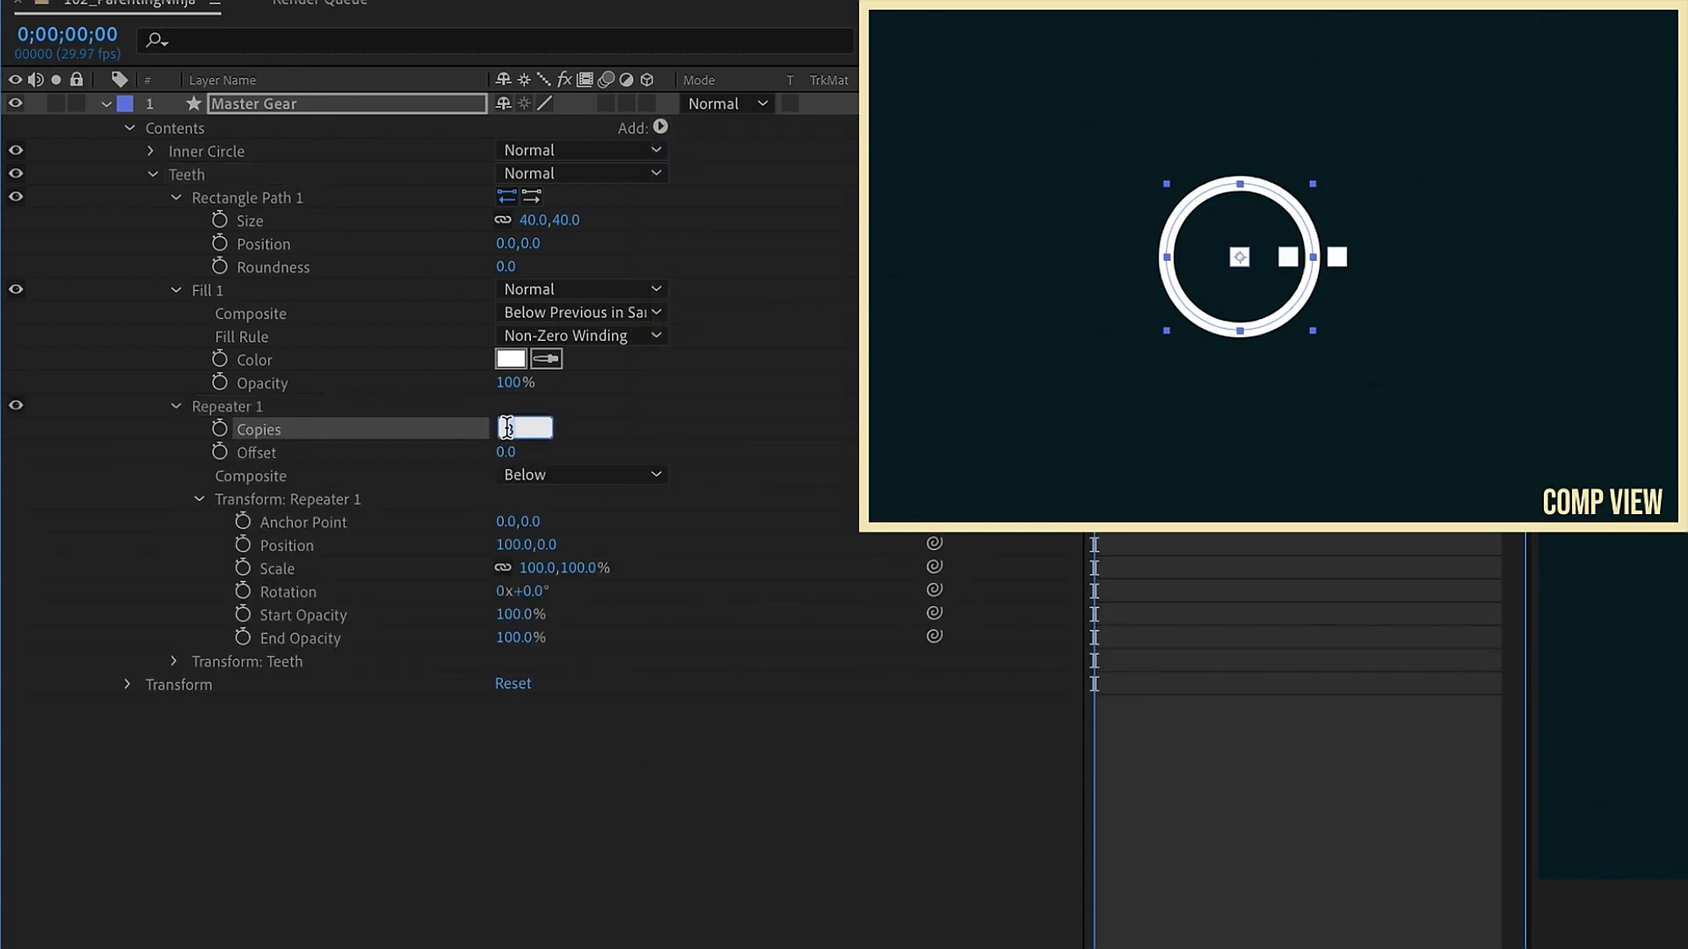
{"action": "key", "text": "Return"}
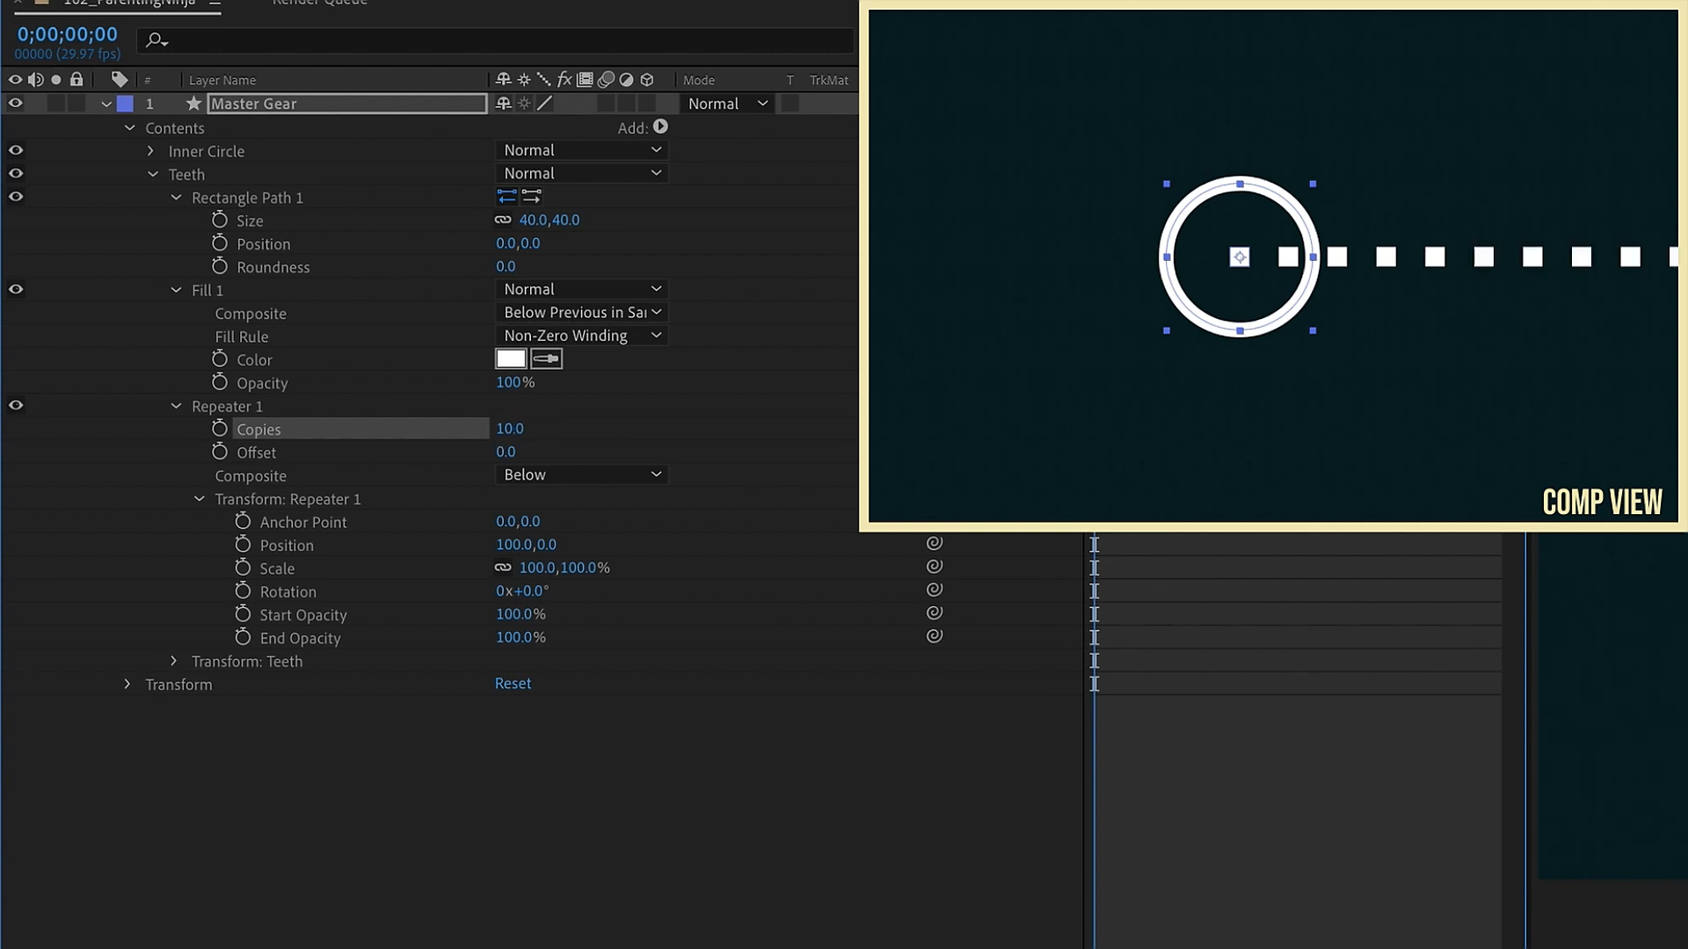
Step: Set the repeater transform position to 0,0
{"action": "left_click", "coordinate": [288, 551]}
{"action": "left_click", "coordinate": [514, 545]}
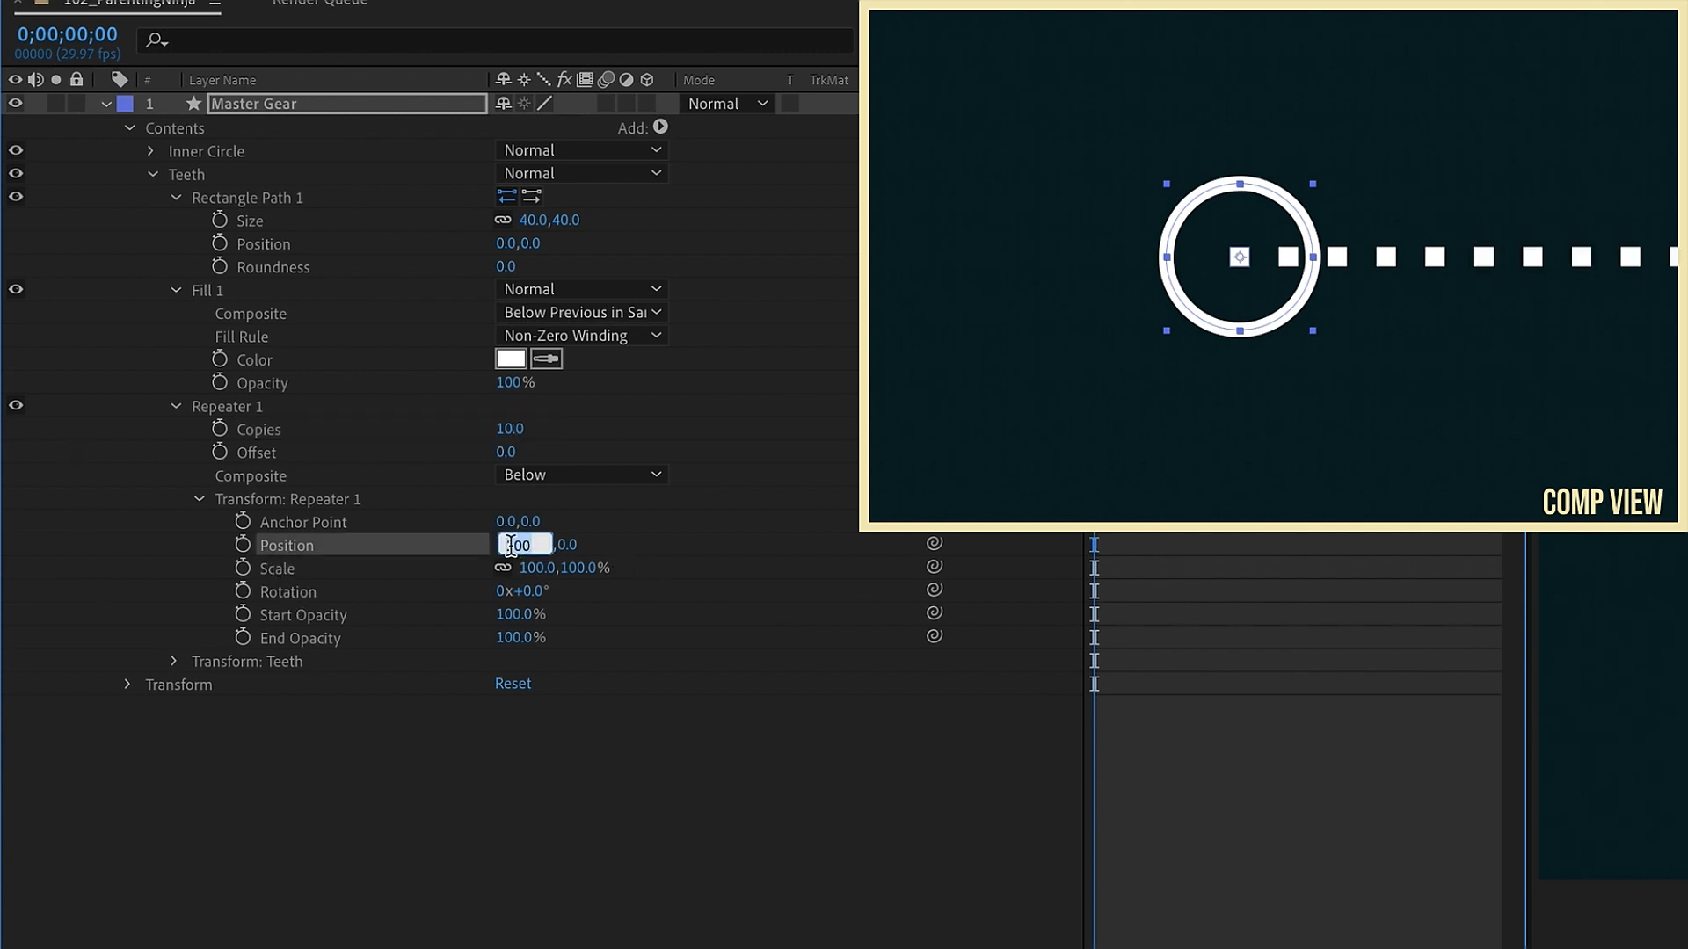
{"action": "key", "text": "Return"}
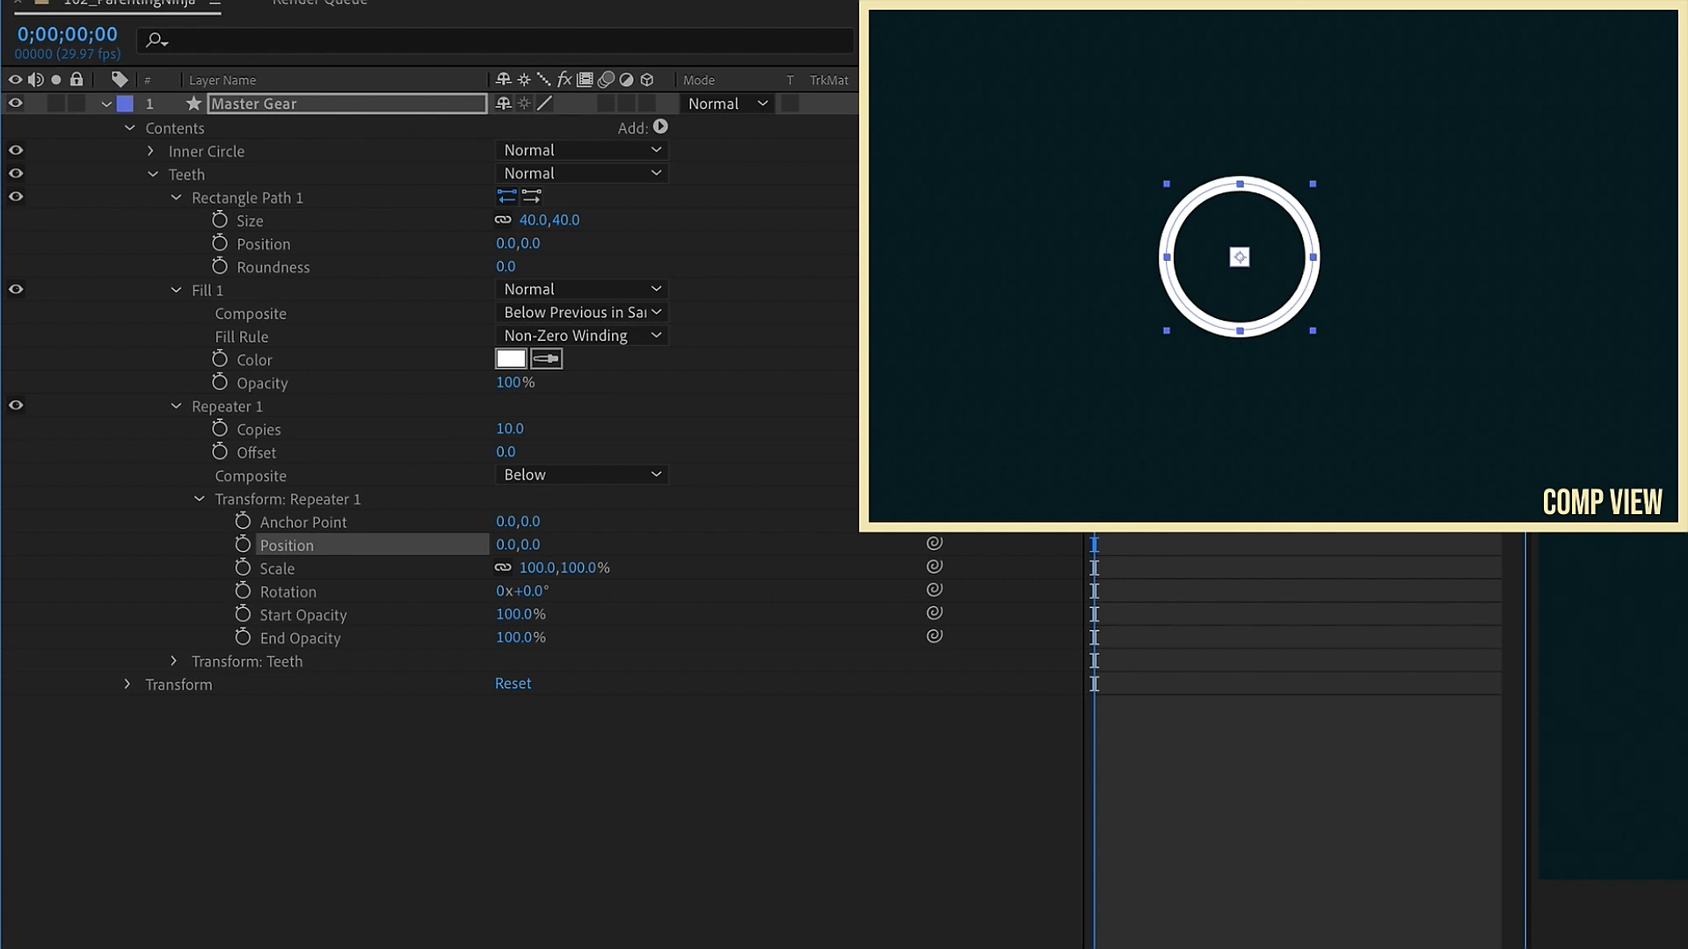
Step: Add an expression to the repeater rotation dividing 360 by the repeater's Copies value
{"action": "left_click", "coordinate": [246, 594], "text": "alt"}
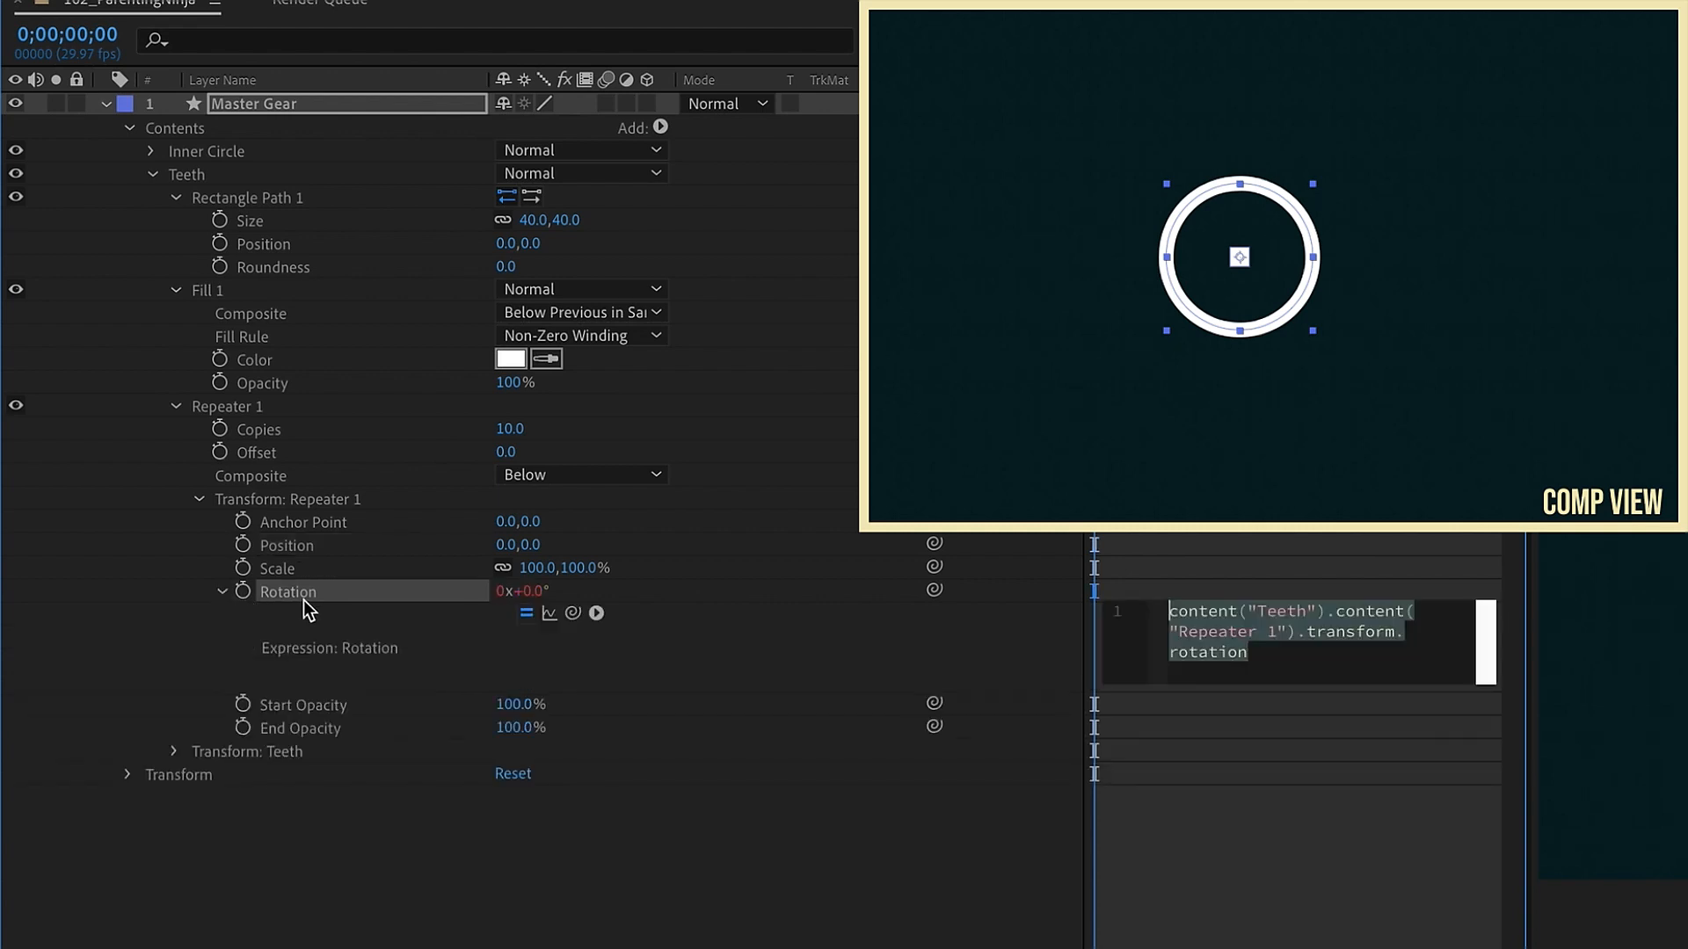
{"action": "type", "text": "360/"}
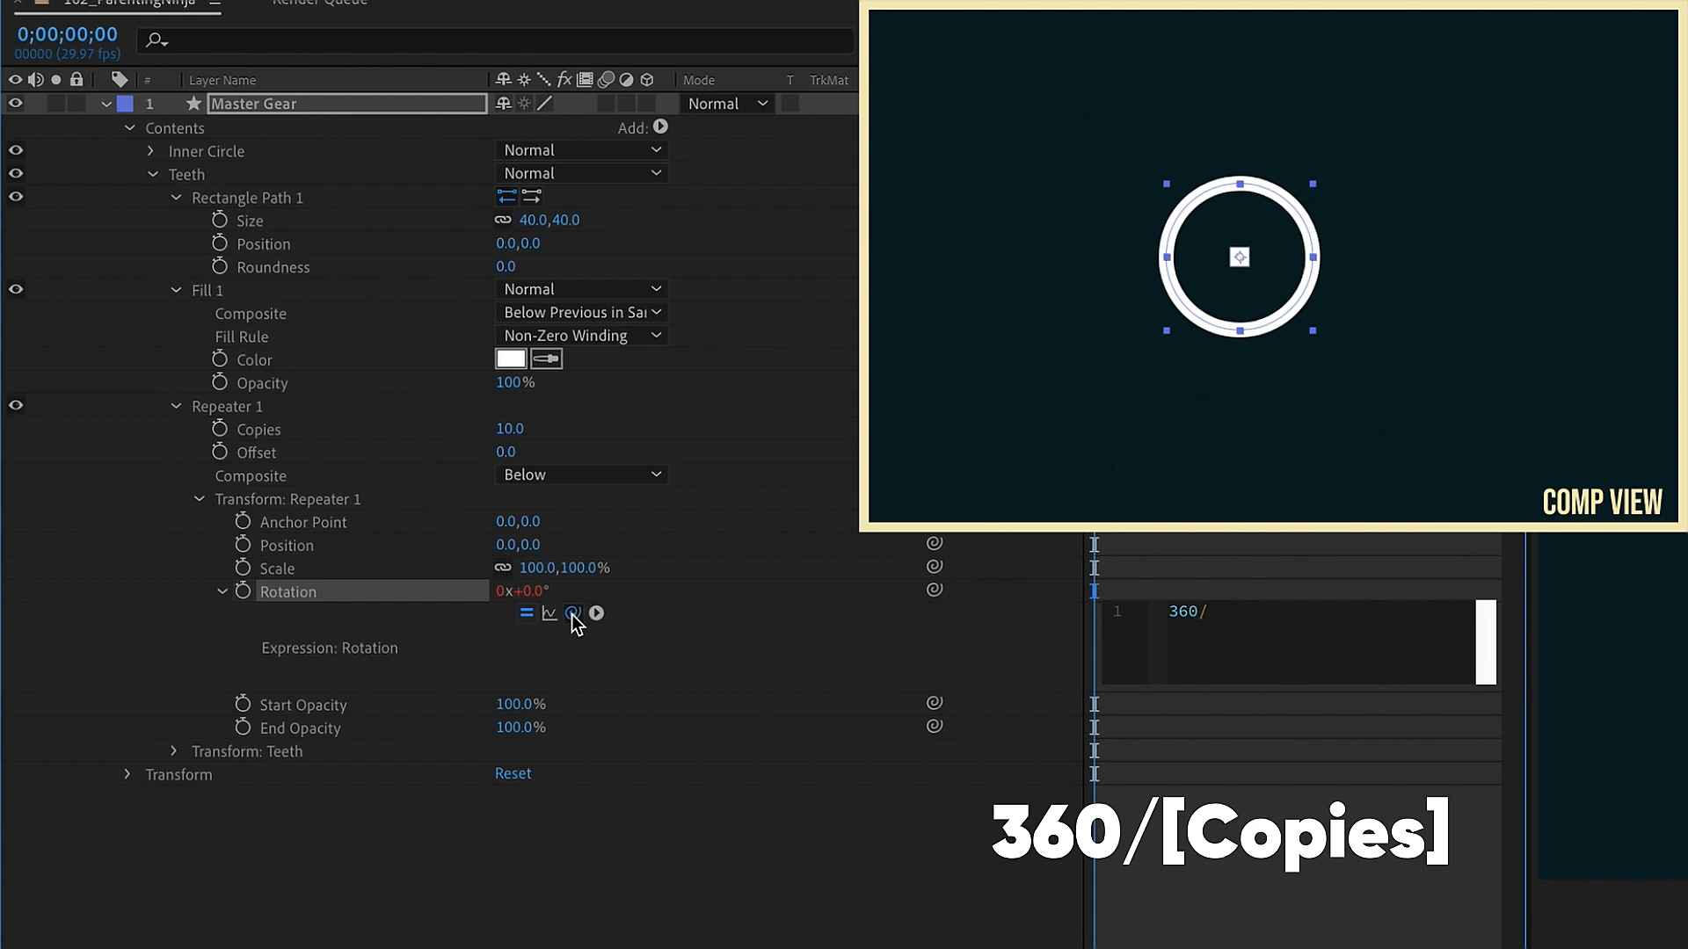
{"action": "left_click_drag", "start_coordinate": [572, 613], "coordinate": [285, 431]}
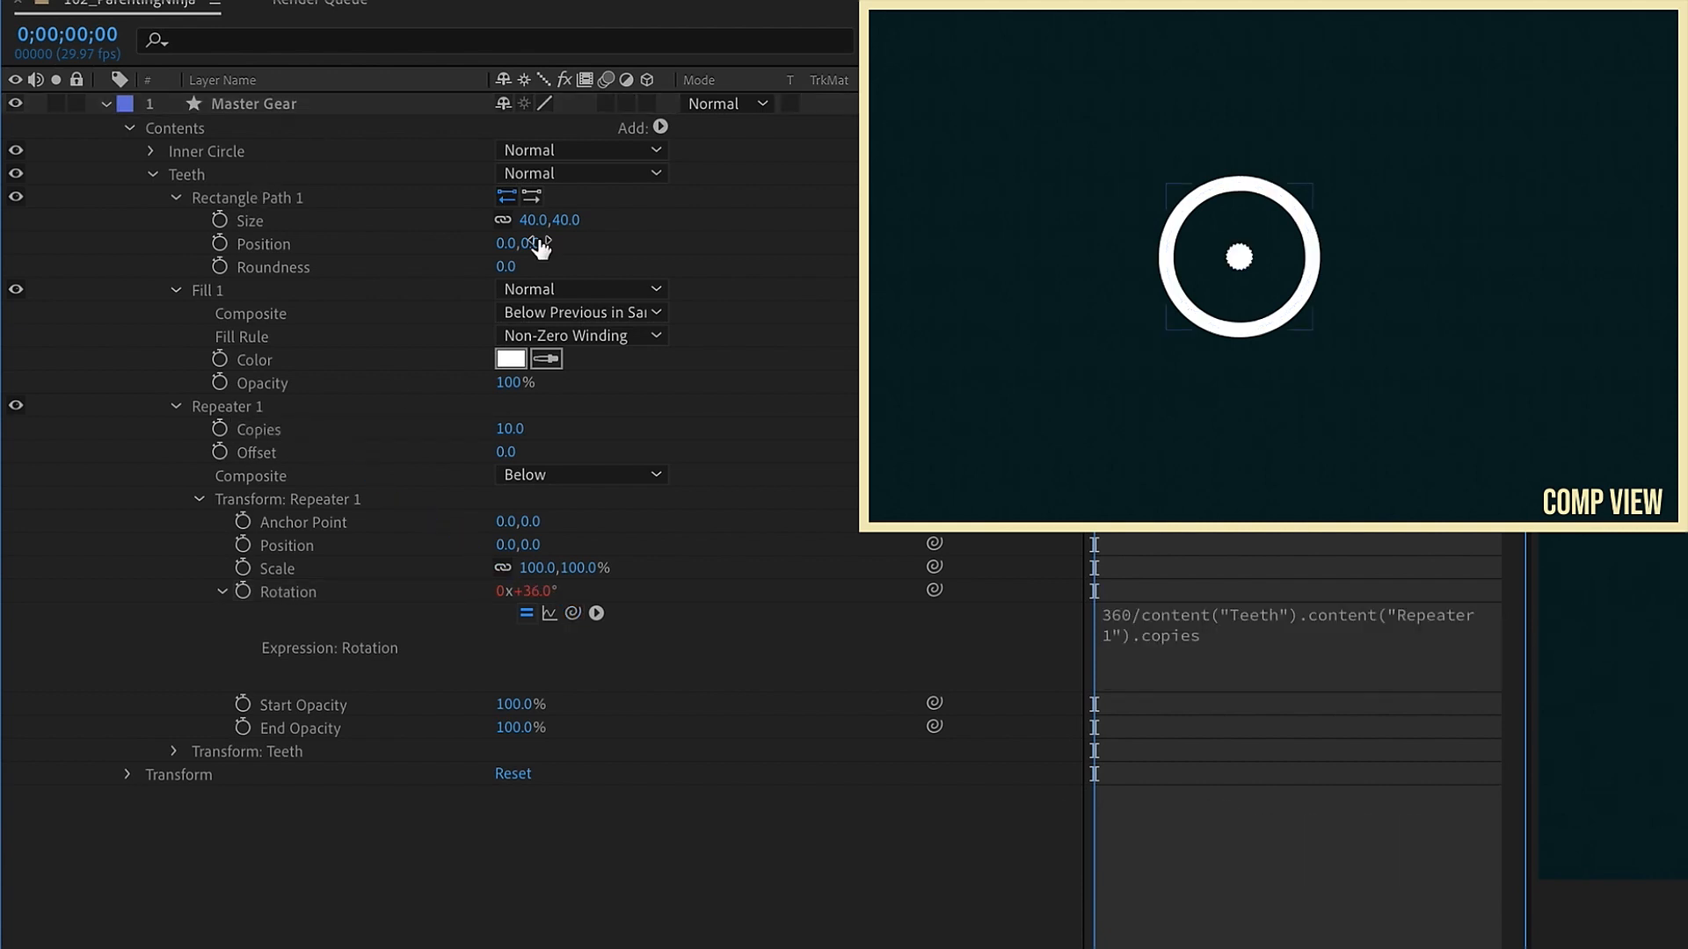
Step: Move the Teeth rectangle outward to position 0,-164
{"action": "left_click_drag", "start_coordinate": [541, 248], "coordinate": [304, 251]}
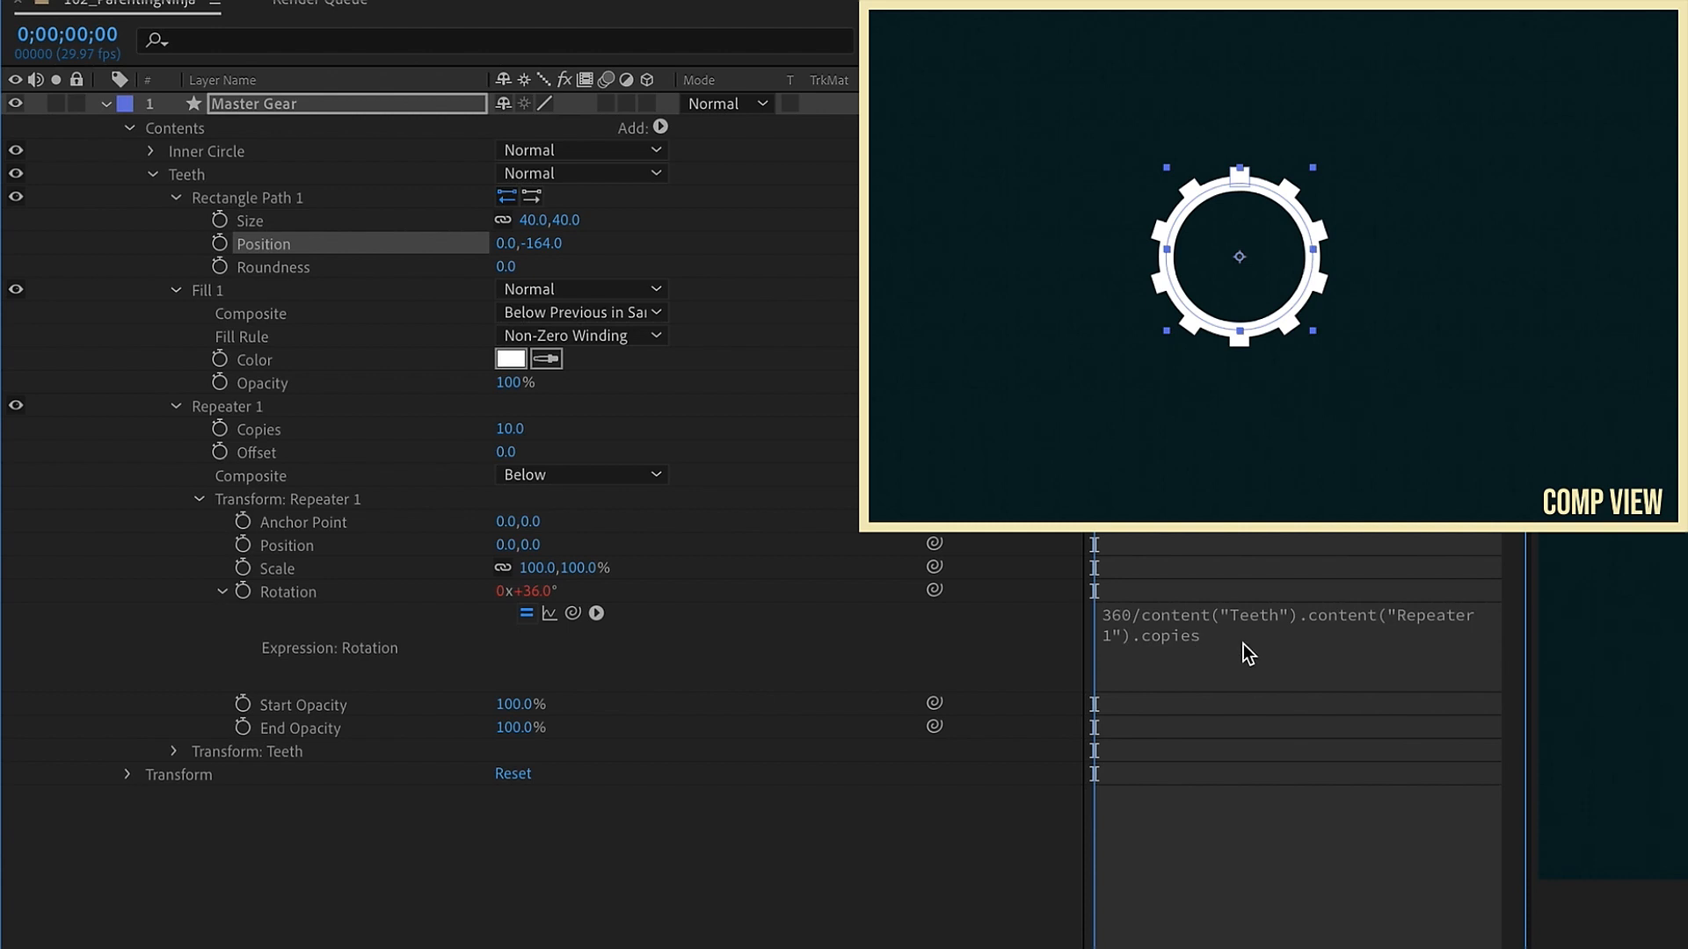
Step: Set the repeater copies to 12
{"action": "left_click", "coordinate": [267, 432]}
{"action": "left_click", "coordinate": [515, 429]}
{"action": "type", "text": "12"}
{"action": "key", "text": "Return"}
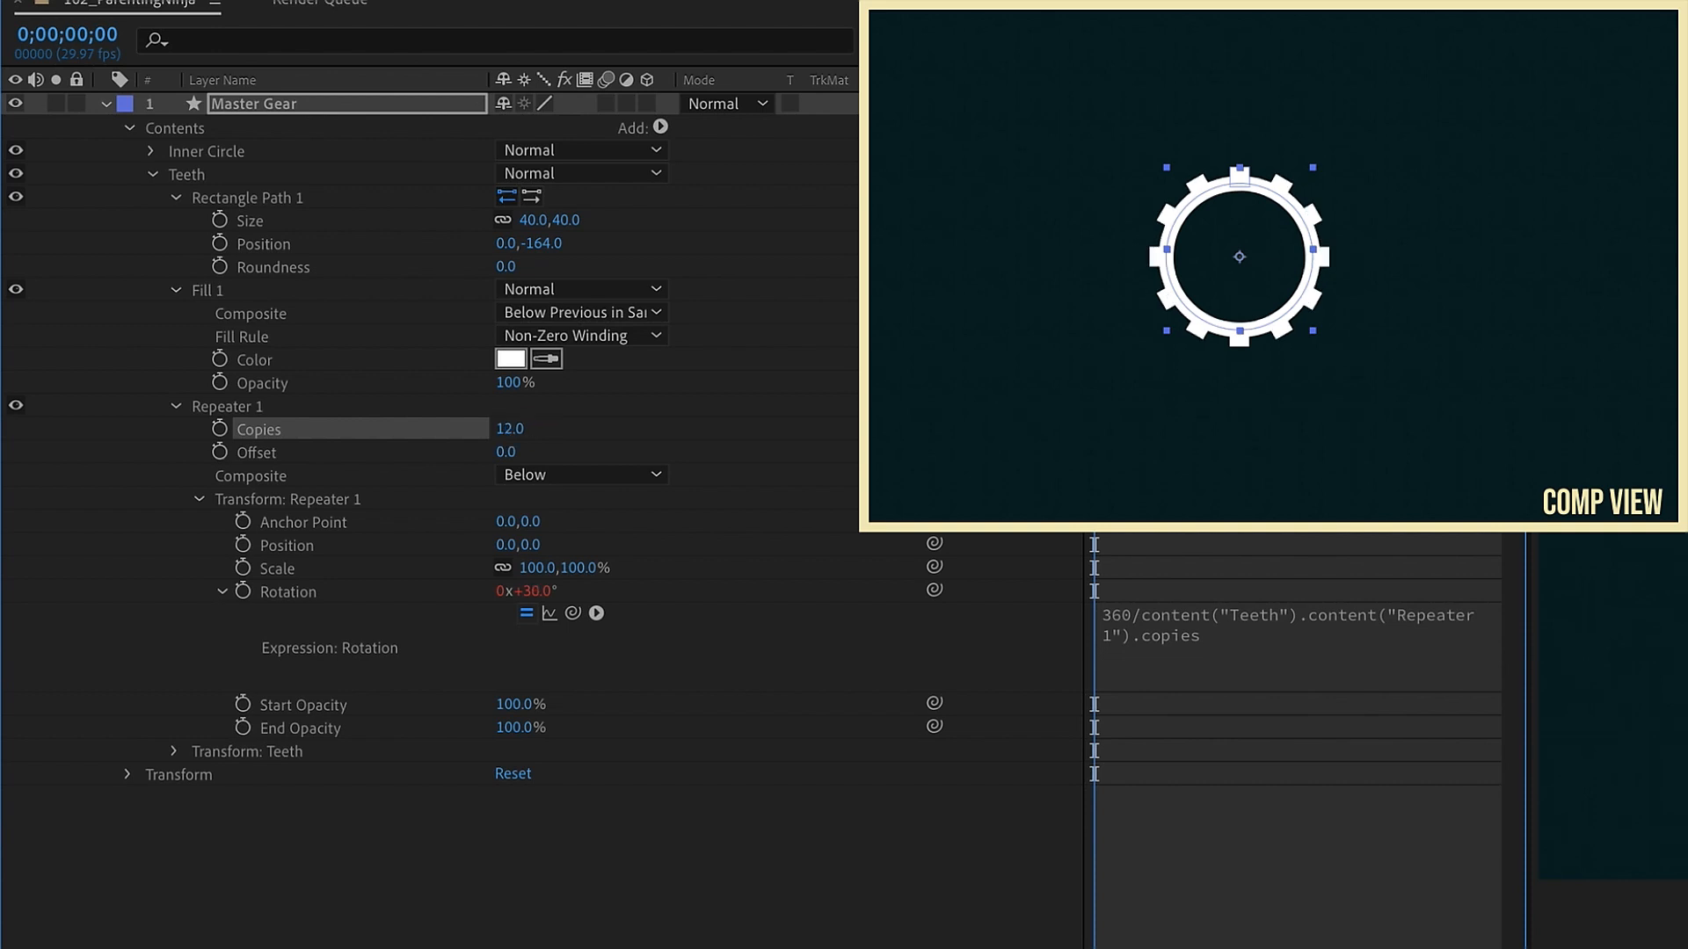
Step: Set the repeater copies to 10
{"action": "left_click", "coordinate": [515, 429]}
{"action": "type", "text": "8"}
{"action": "key", "text": "Return"}
Step: Set the Teeth rectangle roundness to 7
{"action": "left_click", "coordinate": [506, 266]}
{"action": "type", "text": "4"}
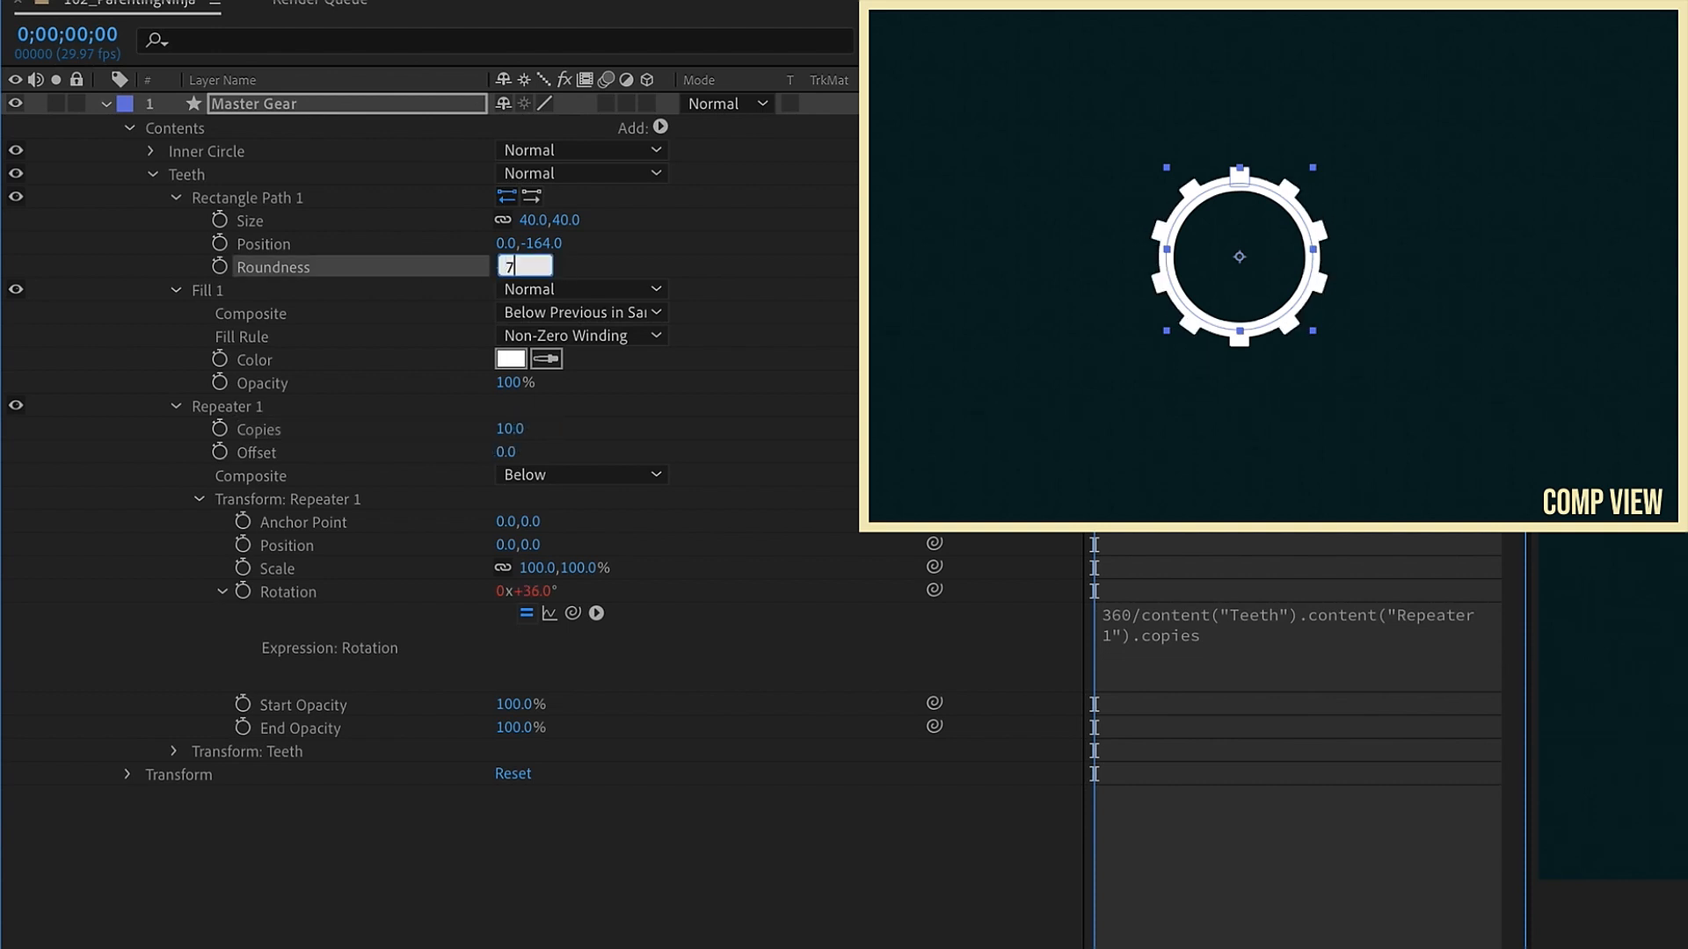
{"action": "key", "text": "Return"}
Step: Duplicate the Master Gear layer and rename the copy Gear 1
{"action": "left_click", "coordinate": [155, 175]}
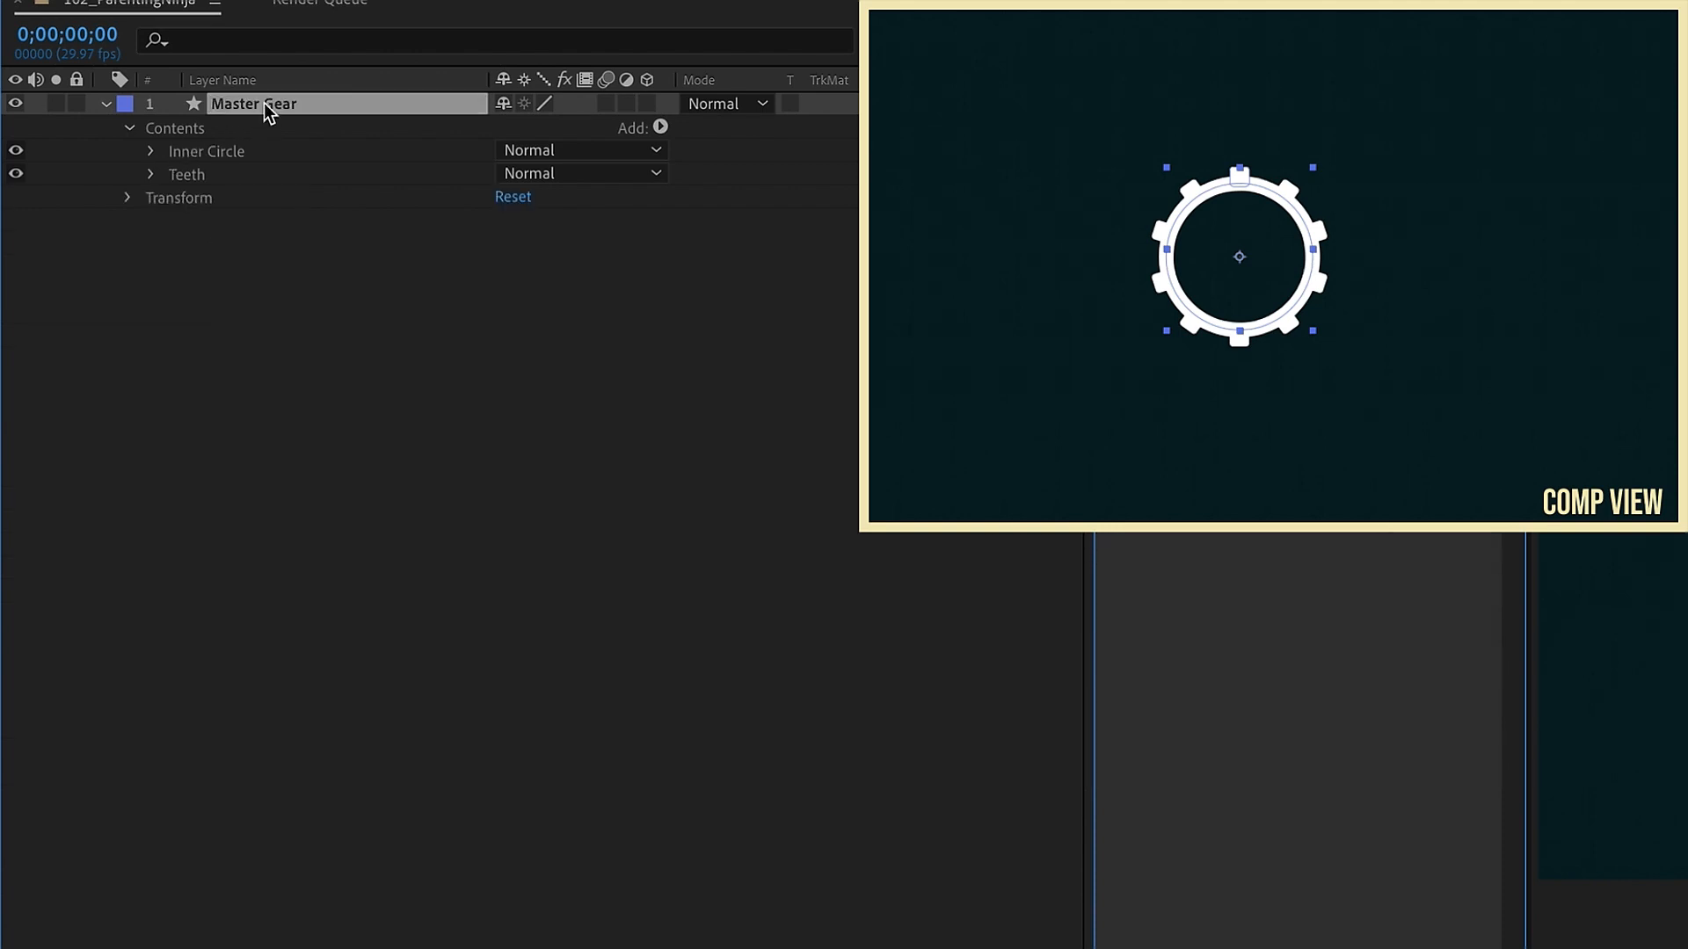
{"action": "key", "text": "ctrl+d"}
{"action": "key", "text": "Return"}
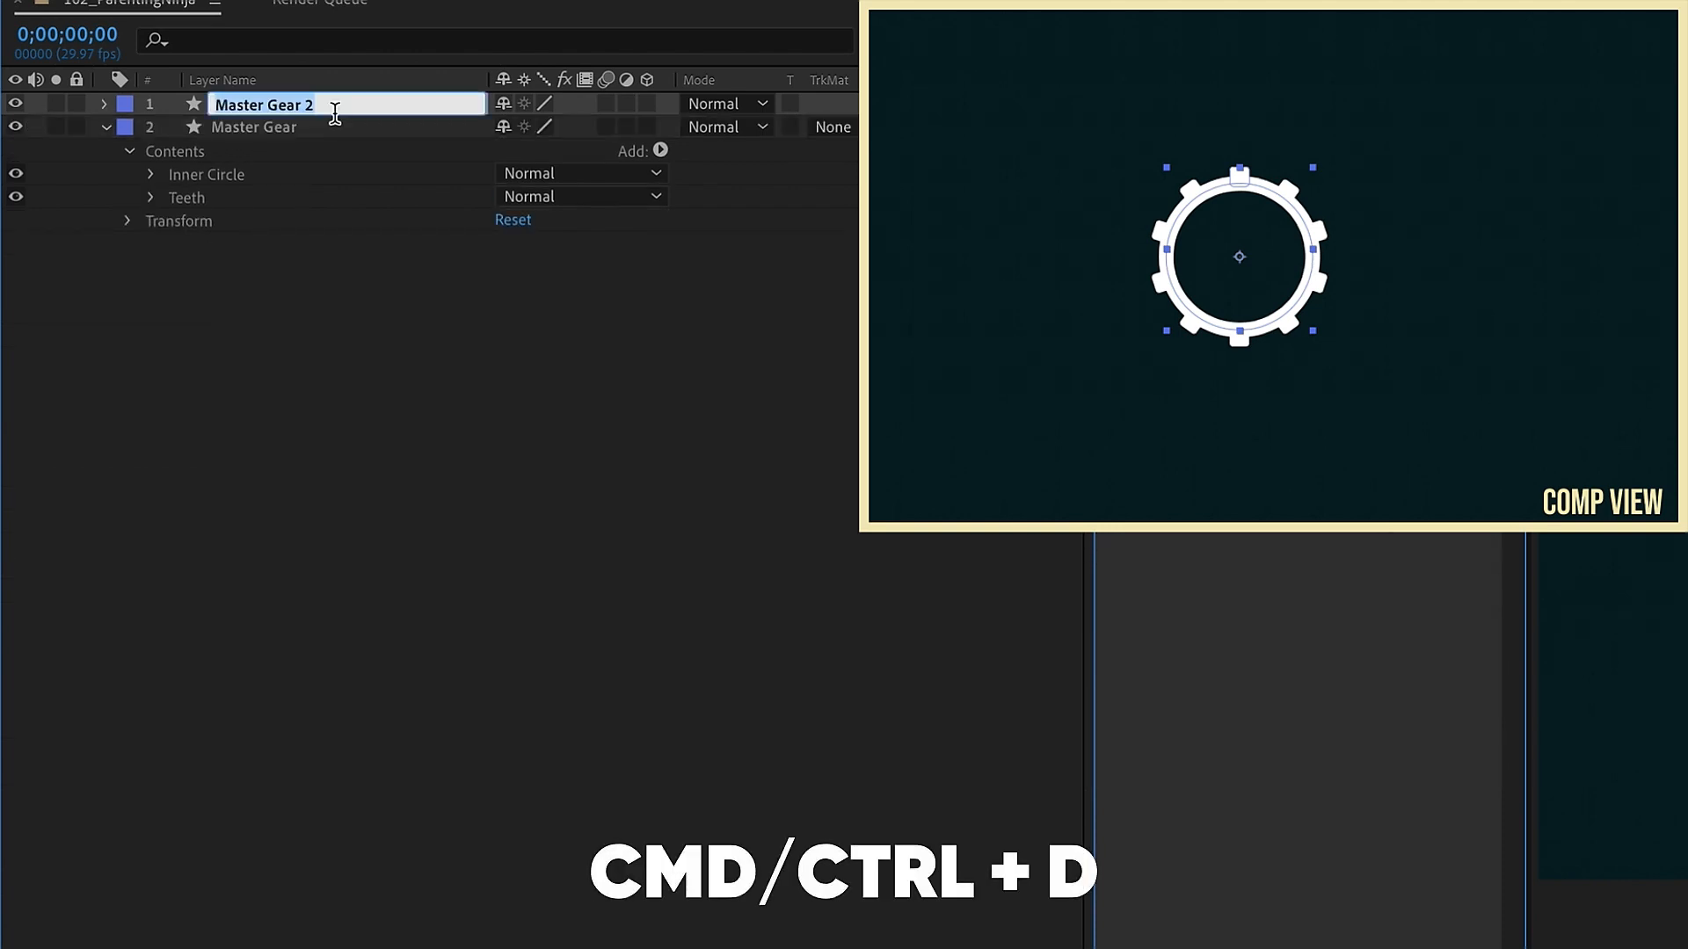
{"action": "type", "text": "Gear 1"}
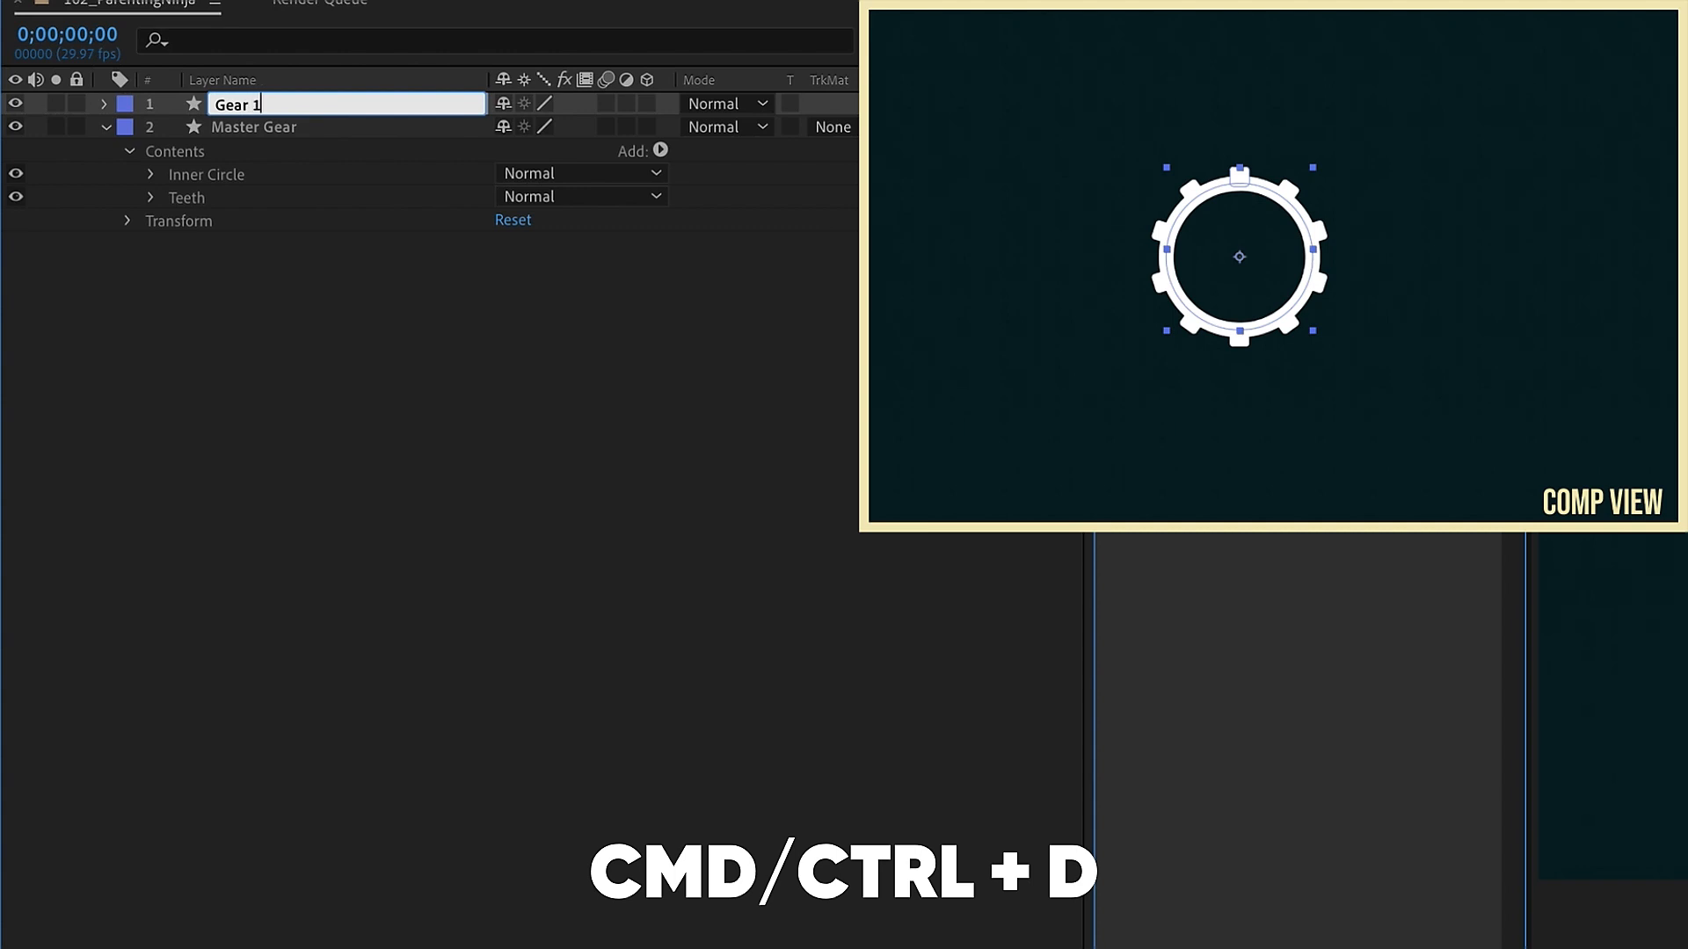
Step: Place the gears side by side, setting Master Gear position to 853,540 and Gear 1 to 1224,540
{"action": "left_click", "coordinate": [106, 128]}
{"action": "left_click", "coordinate": [258, 128], "text": "shift"}
{"action": "key", "text": "p"}
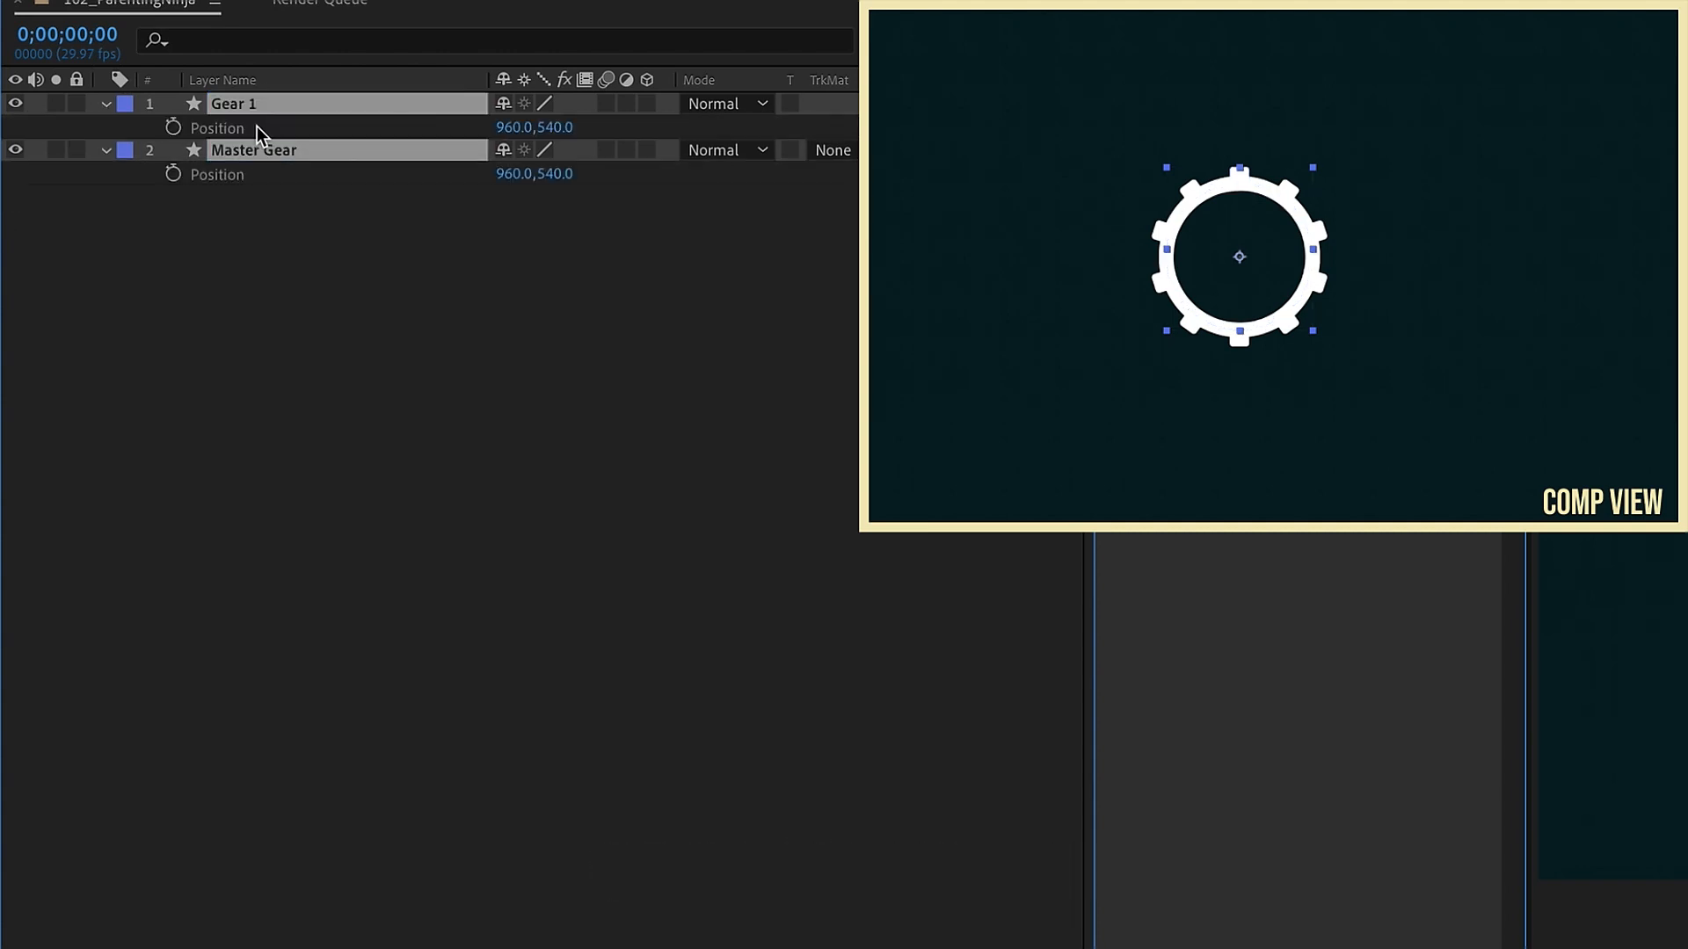
{"action": "left_click", "coordinate": [363, 302]}
{"action": "left_click_drag", "start_coordinate": [513, 174], "coordinate": [361, 165]}
{"action": "left_click_drag", "start_coordinate": [512, 130], "coordinate": [922, 131]}
Step: Link Gear 1's inner circle ellipse size and stroke width to the Master Gear's with the pick whip
{"action": "left_click", "coordinate": [105, 150]}
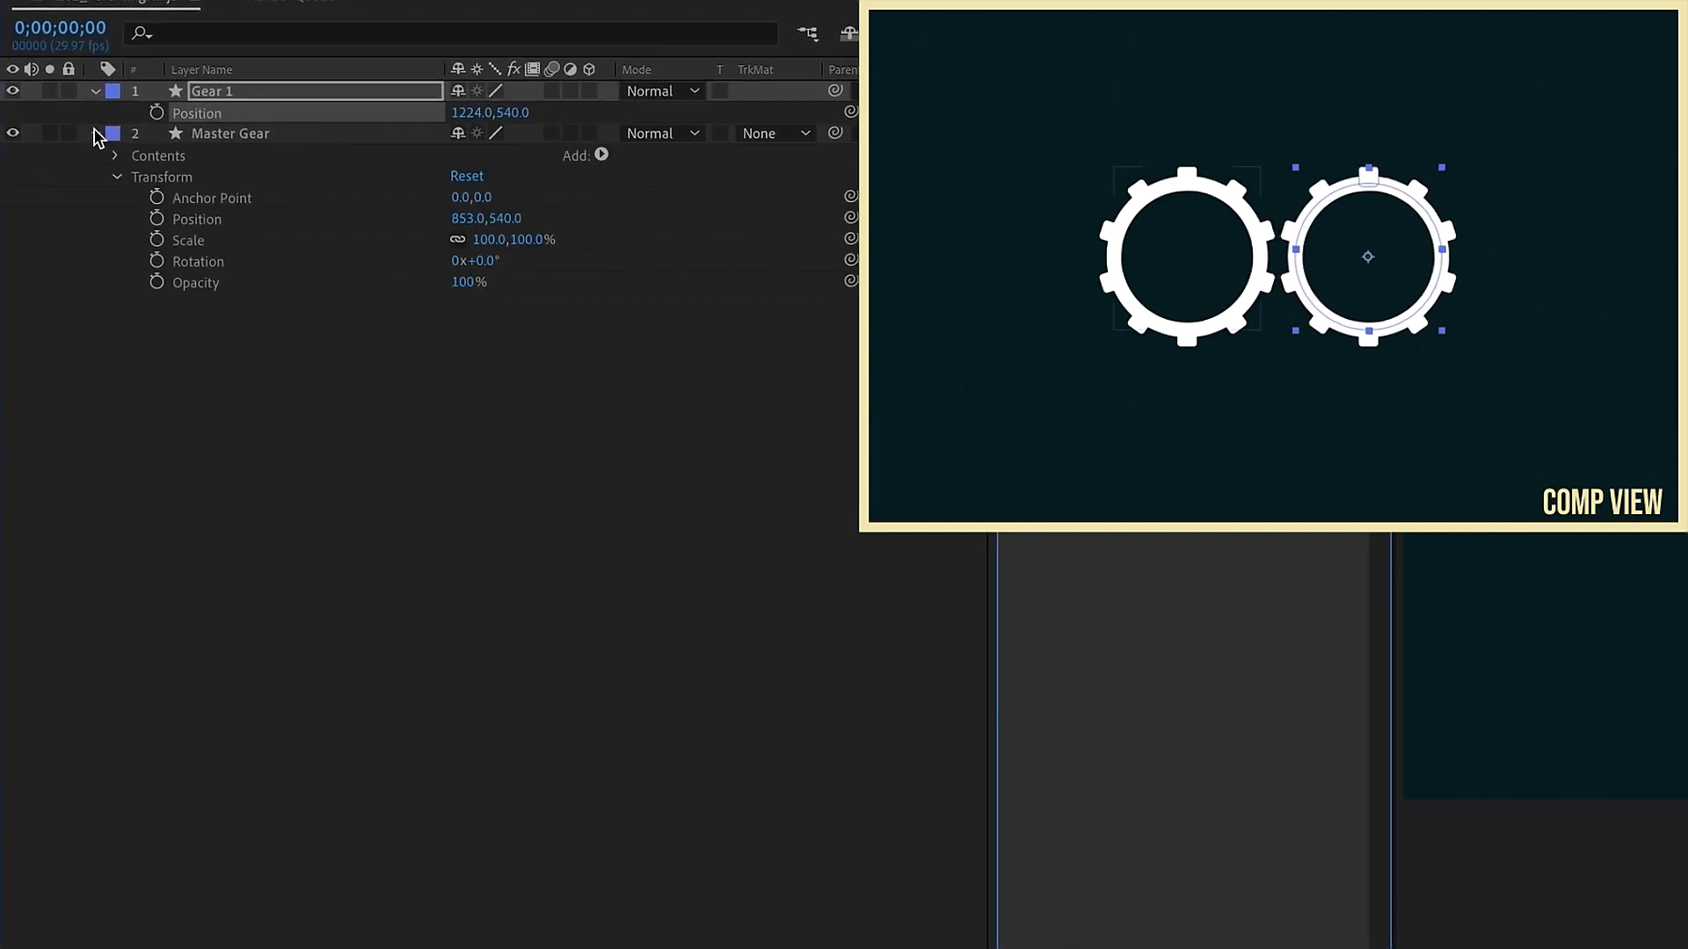
{"action": "left_click", "coordinate": [95, 91]}
{"action": "left_click", "coordinate": [106, 104]}
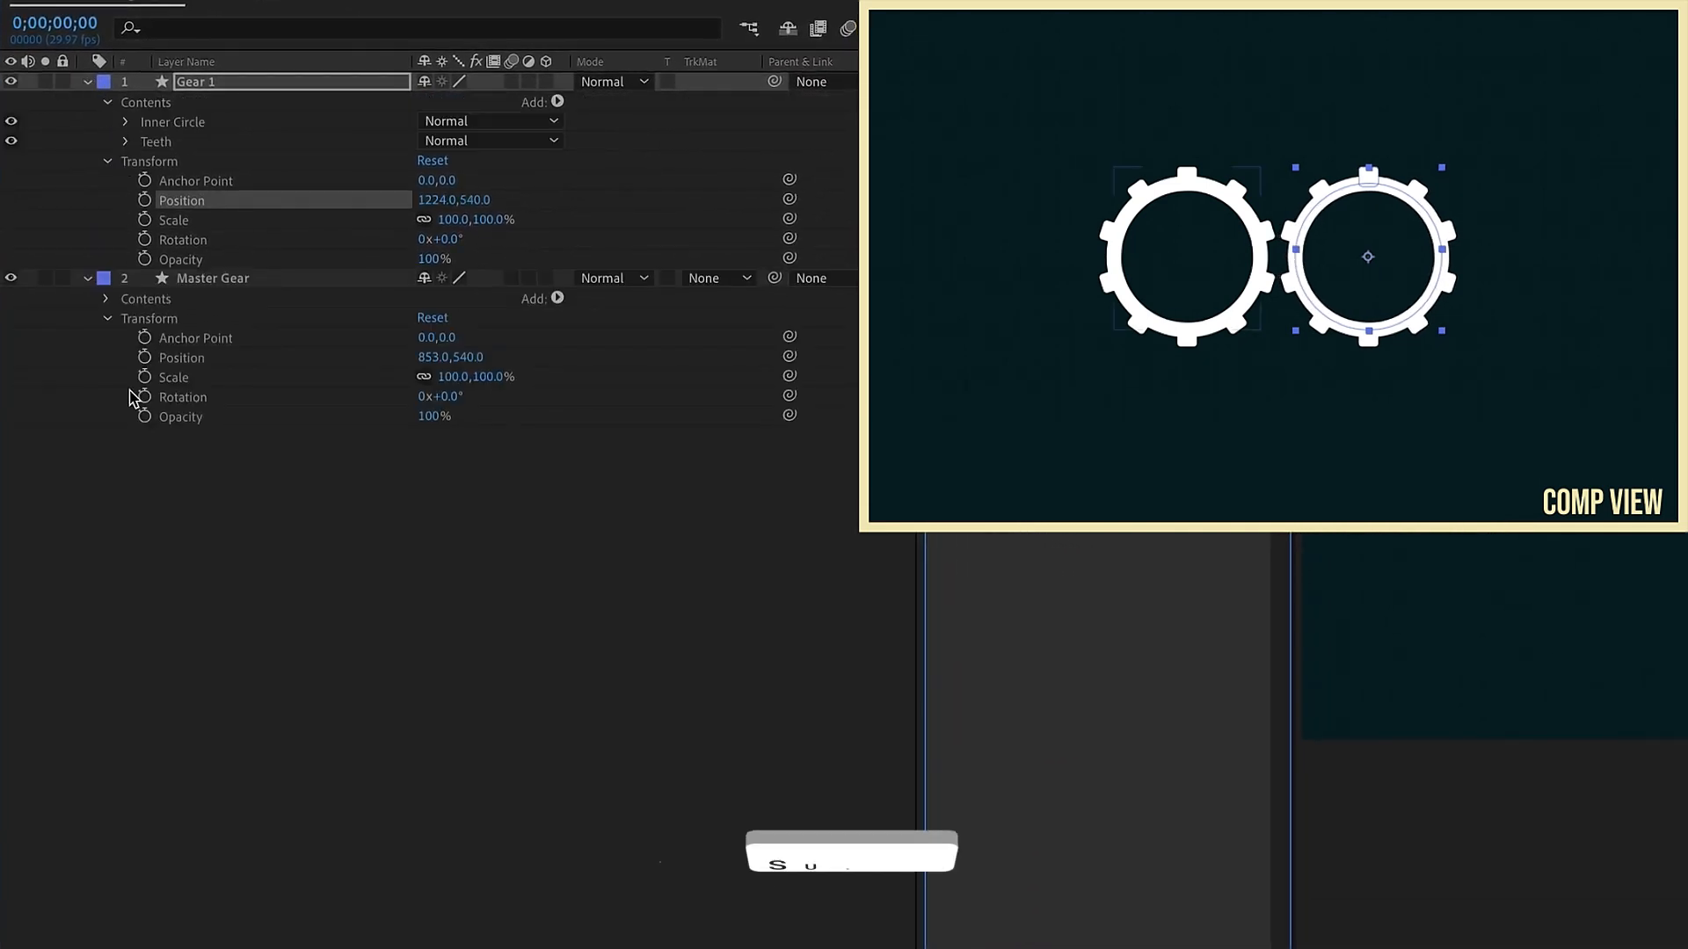
{"action": "left_click", "coordinate": [107, 299]}
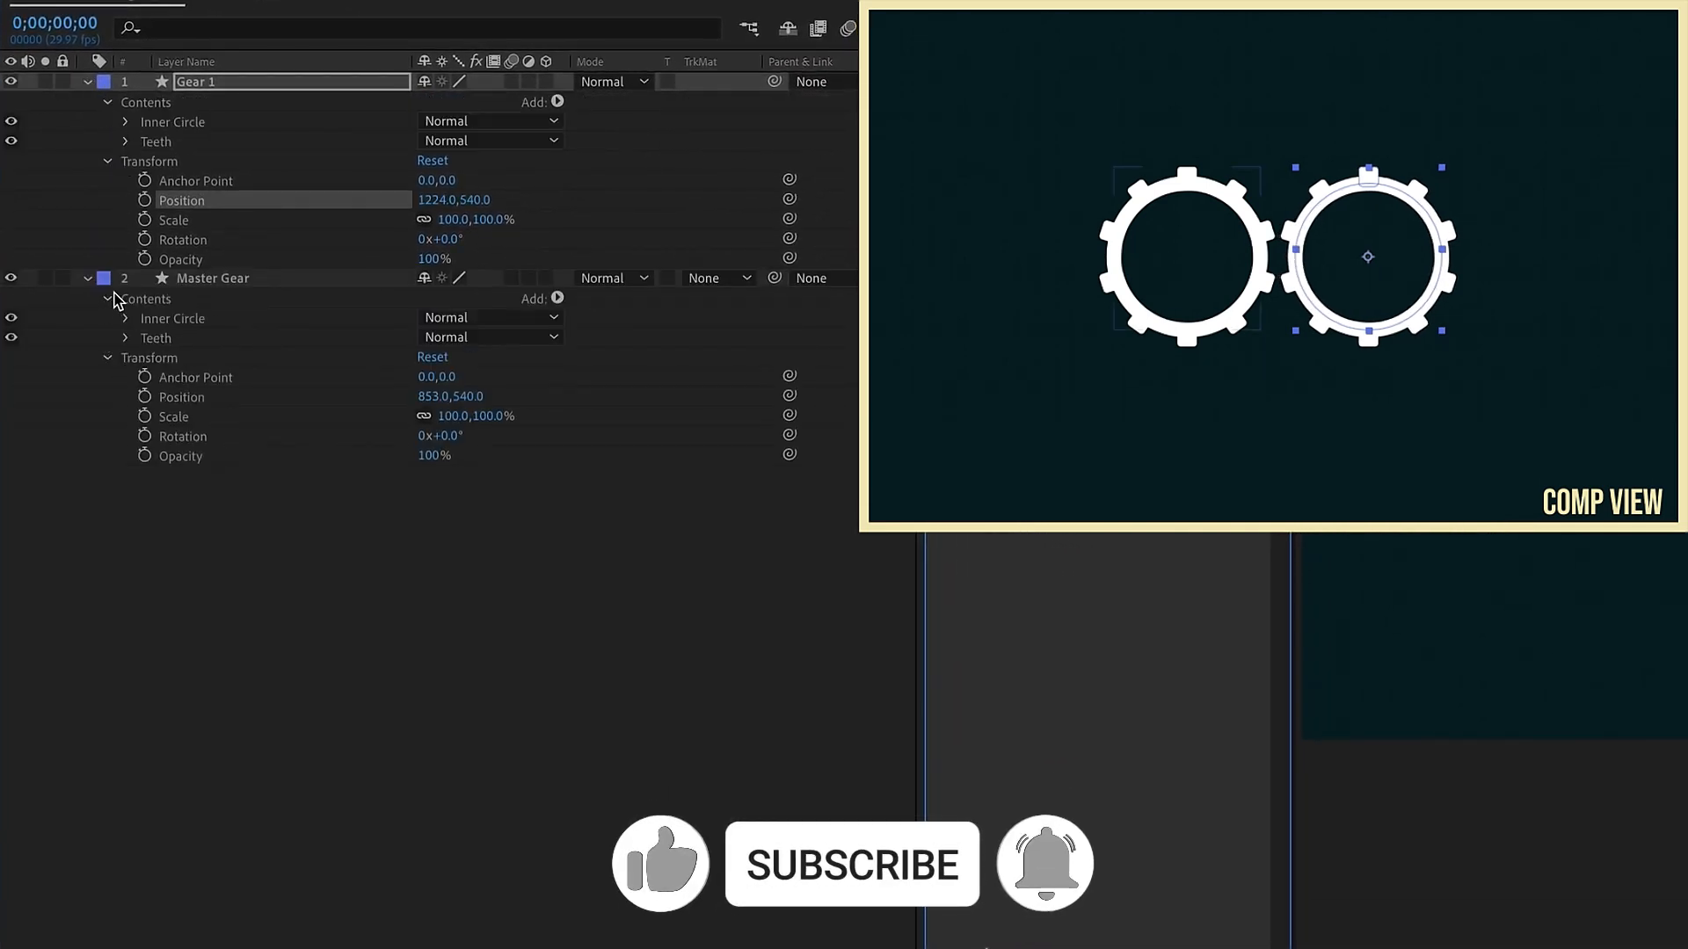
{"action": "left_click", "coordinate": [125, 121]}
{"action": "left_click", "coordinate": [125, 377]}
{"action": "left_click", "coordinate": [143, 142]}
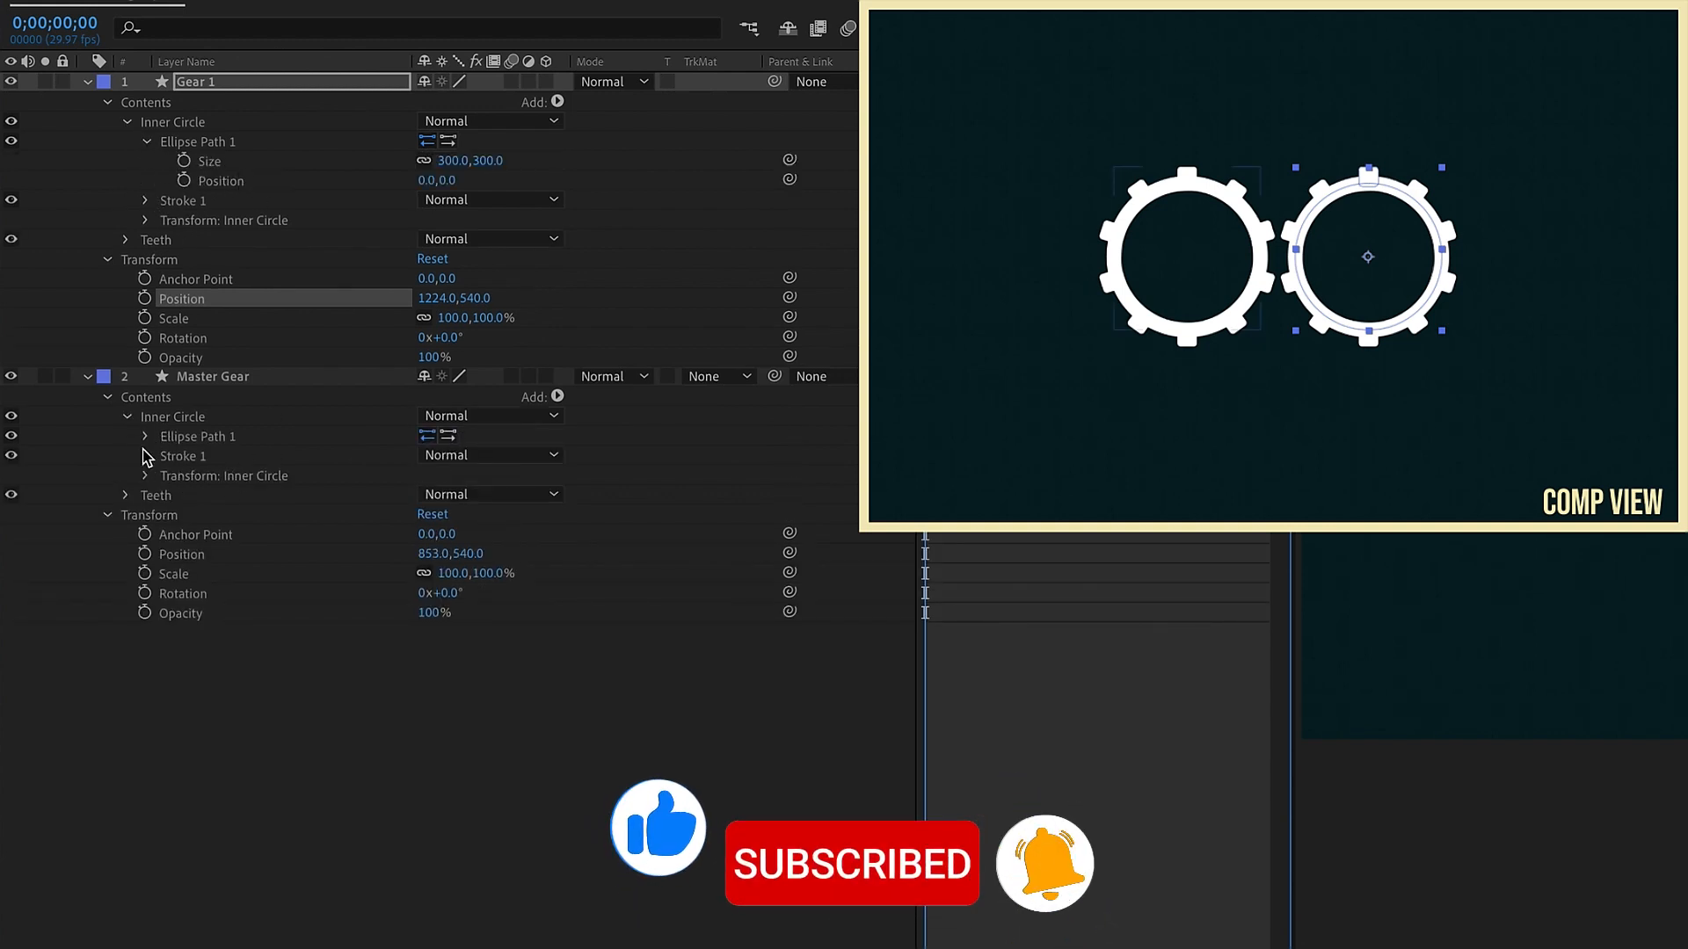
{"action": "left_click", "coordinate": [176, 123]}
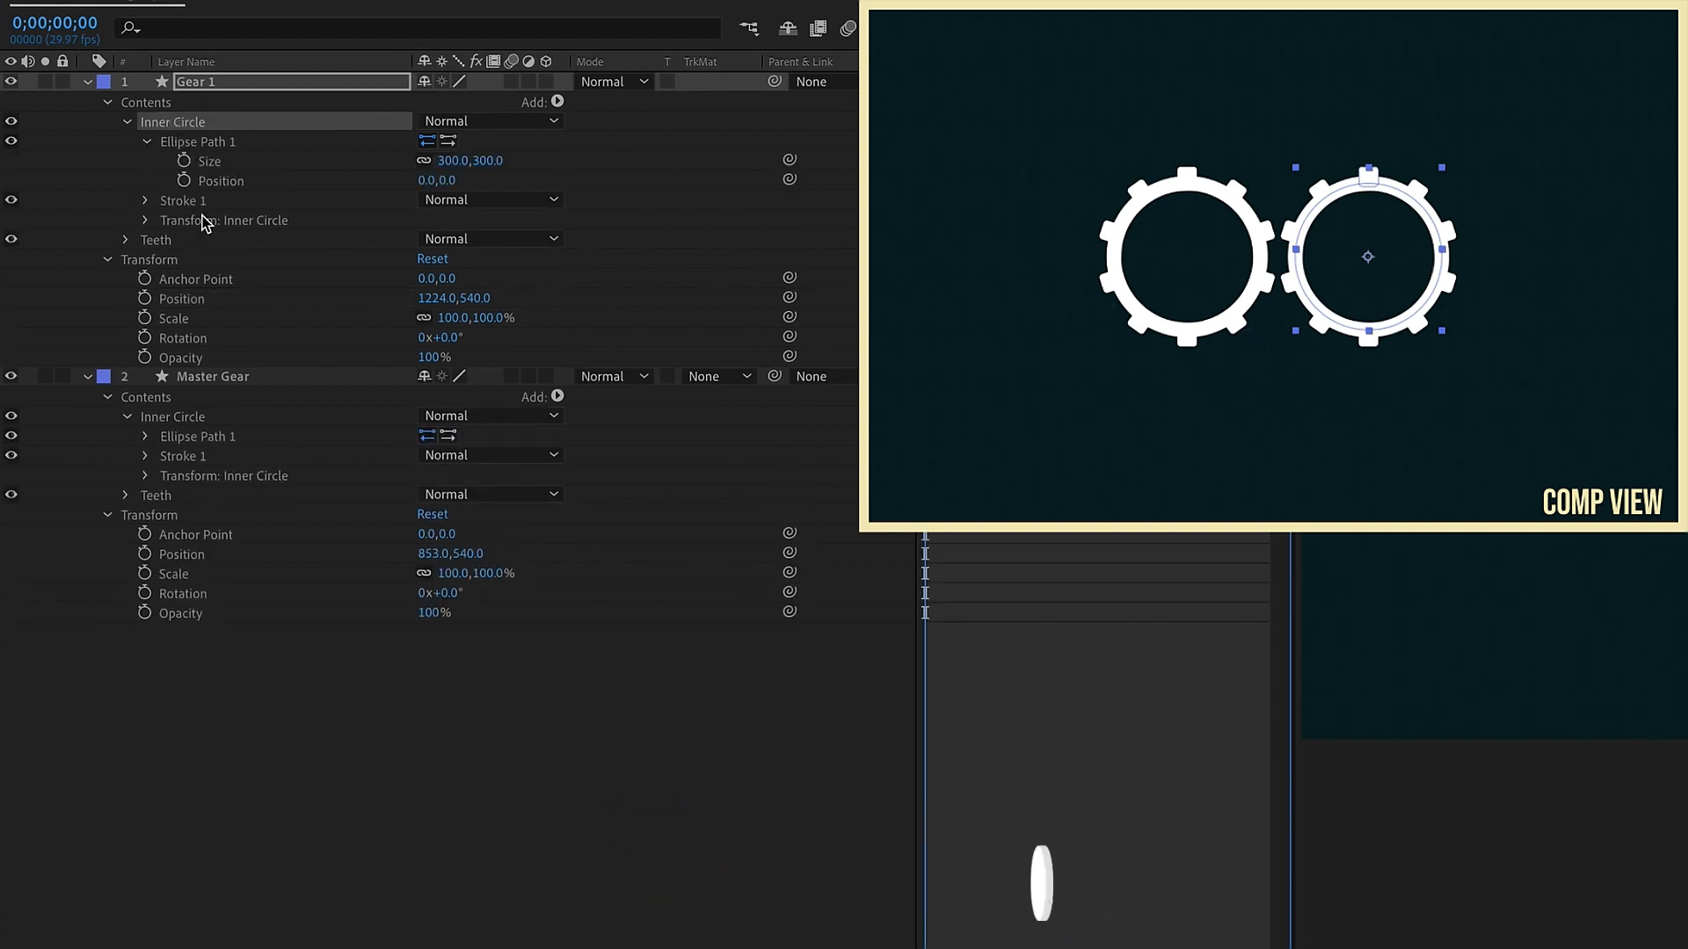
{"action": "left_click", "coordinate": [145, 436]}
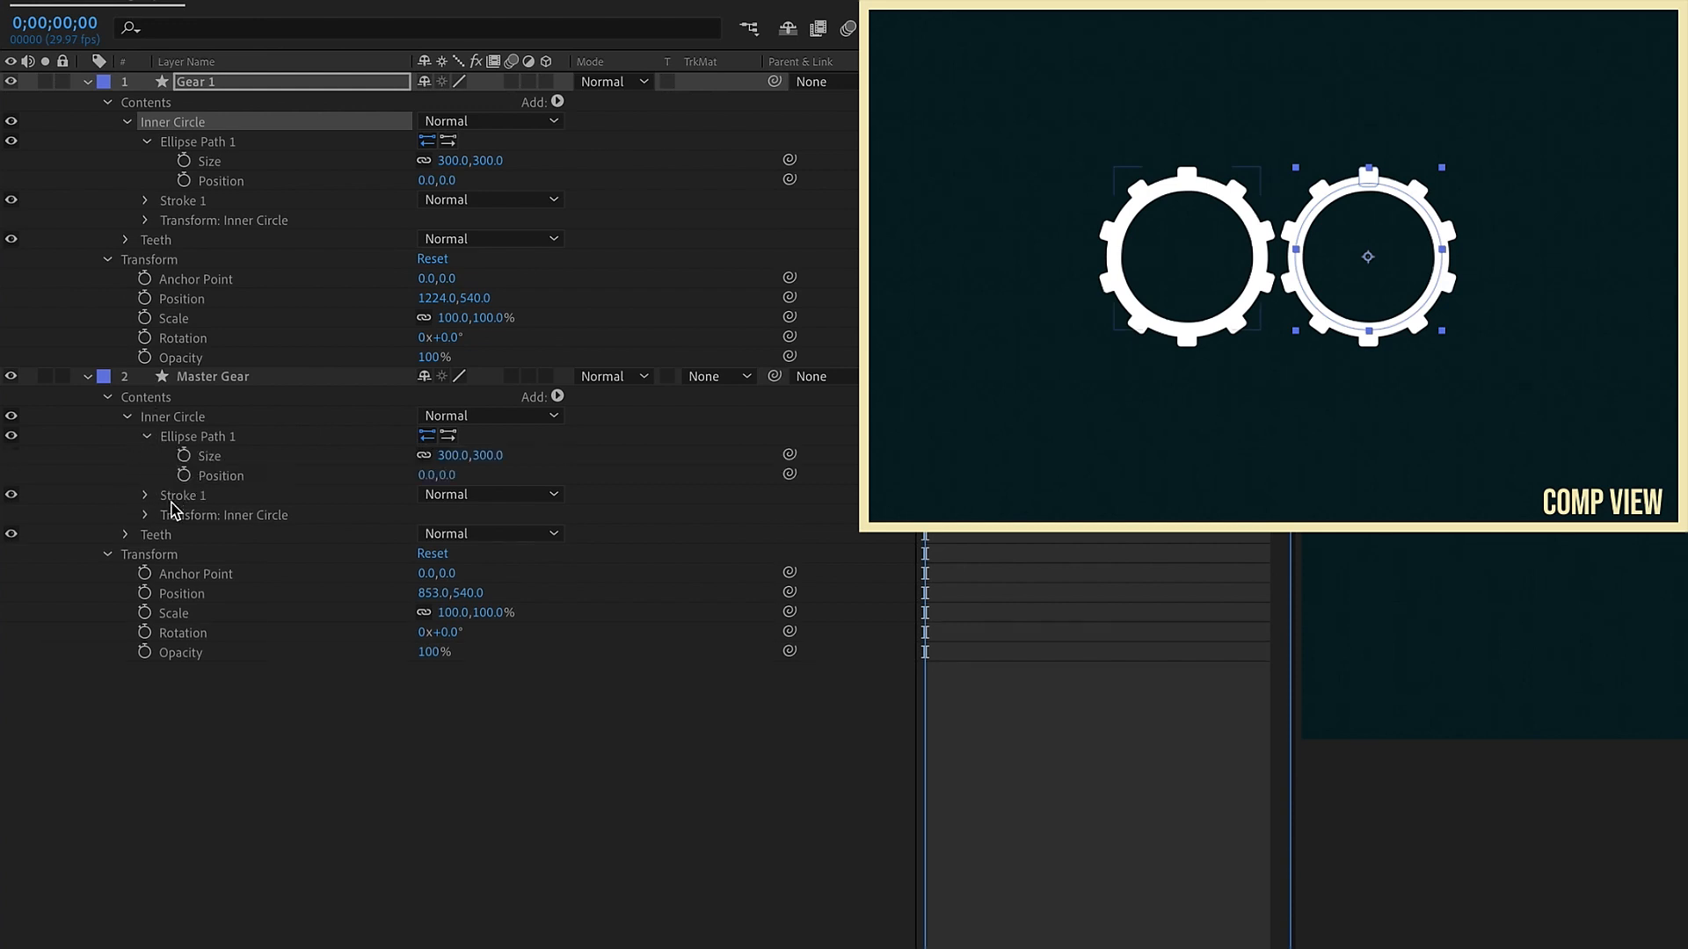
{"action": "left_click", "coordinate": [145, 201]}
{"action": "left_click", "coordinate": [247, 161]}
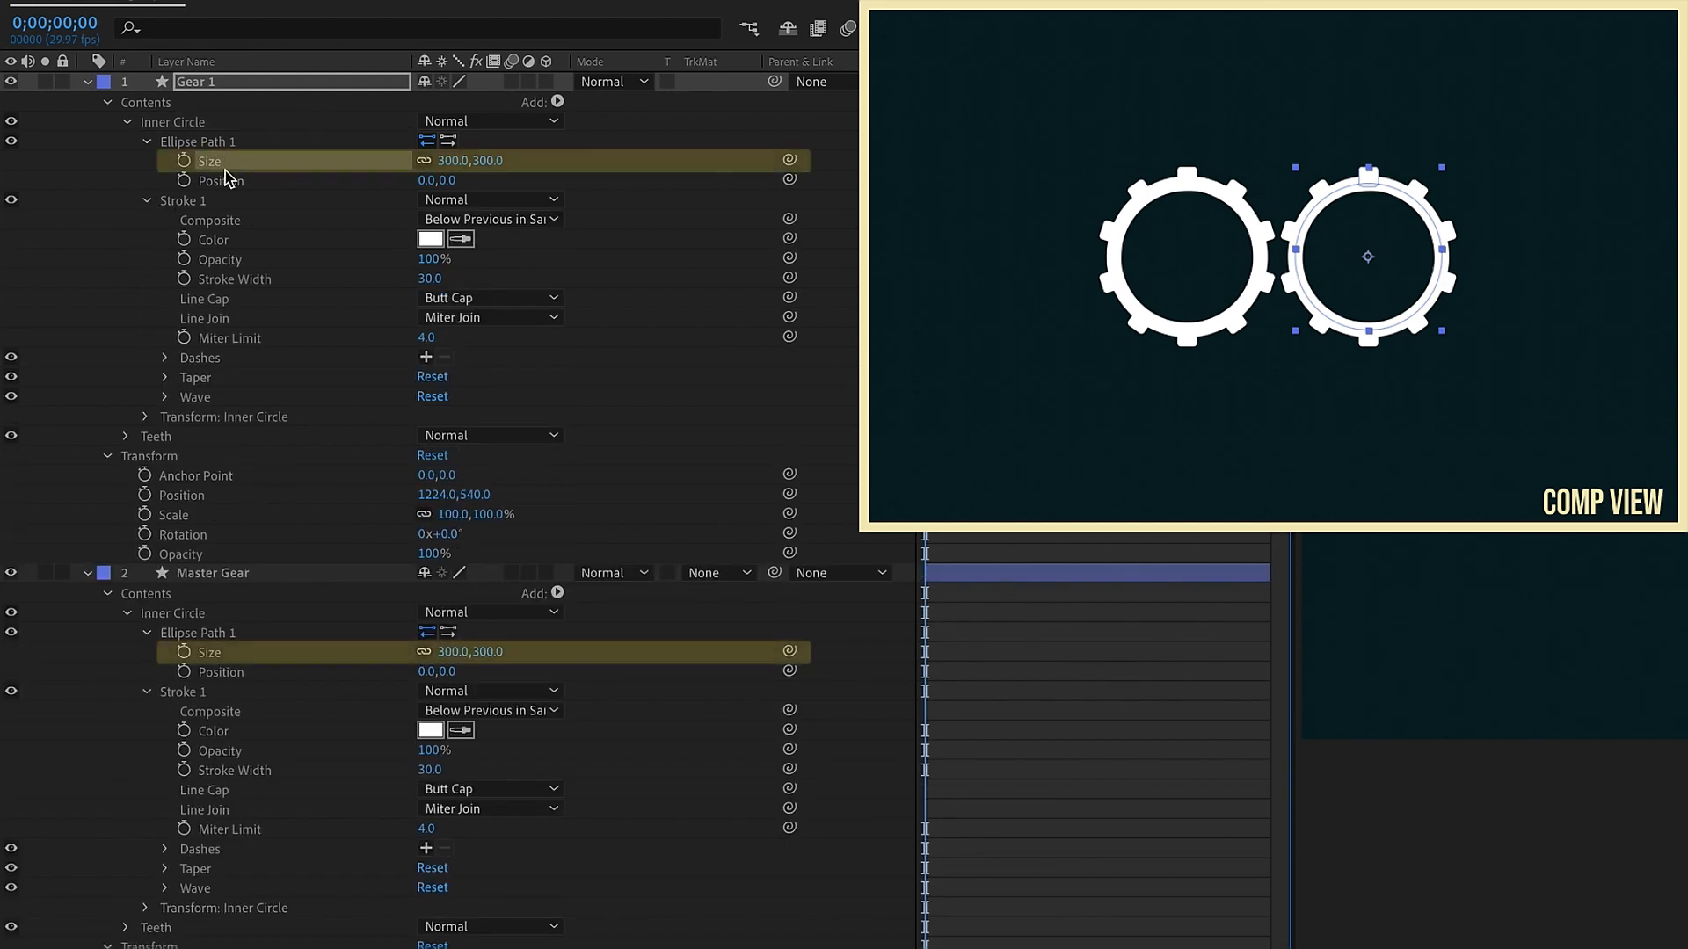
{"action": "left_click_drag", "start_coordinate": [789, 166], "coordinate": [243, 656]}
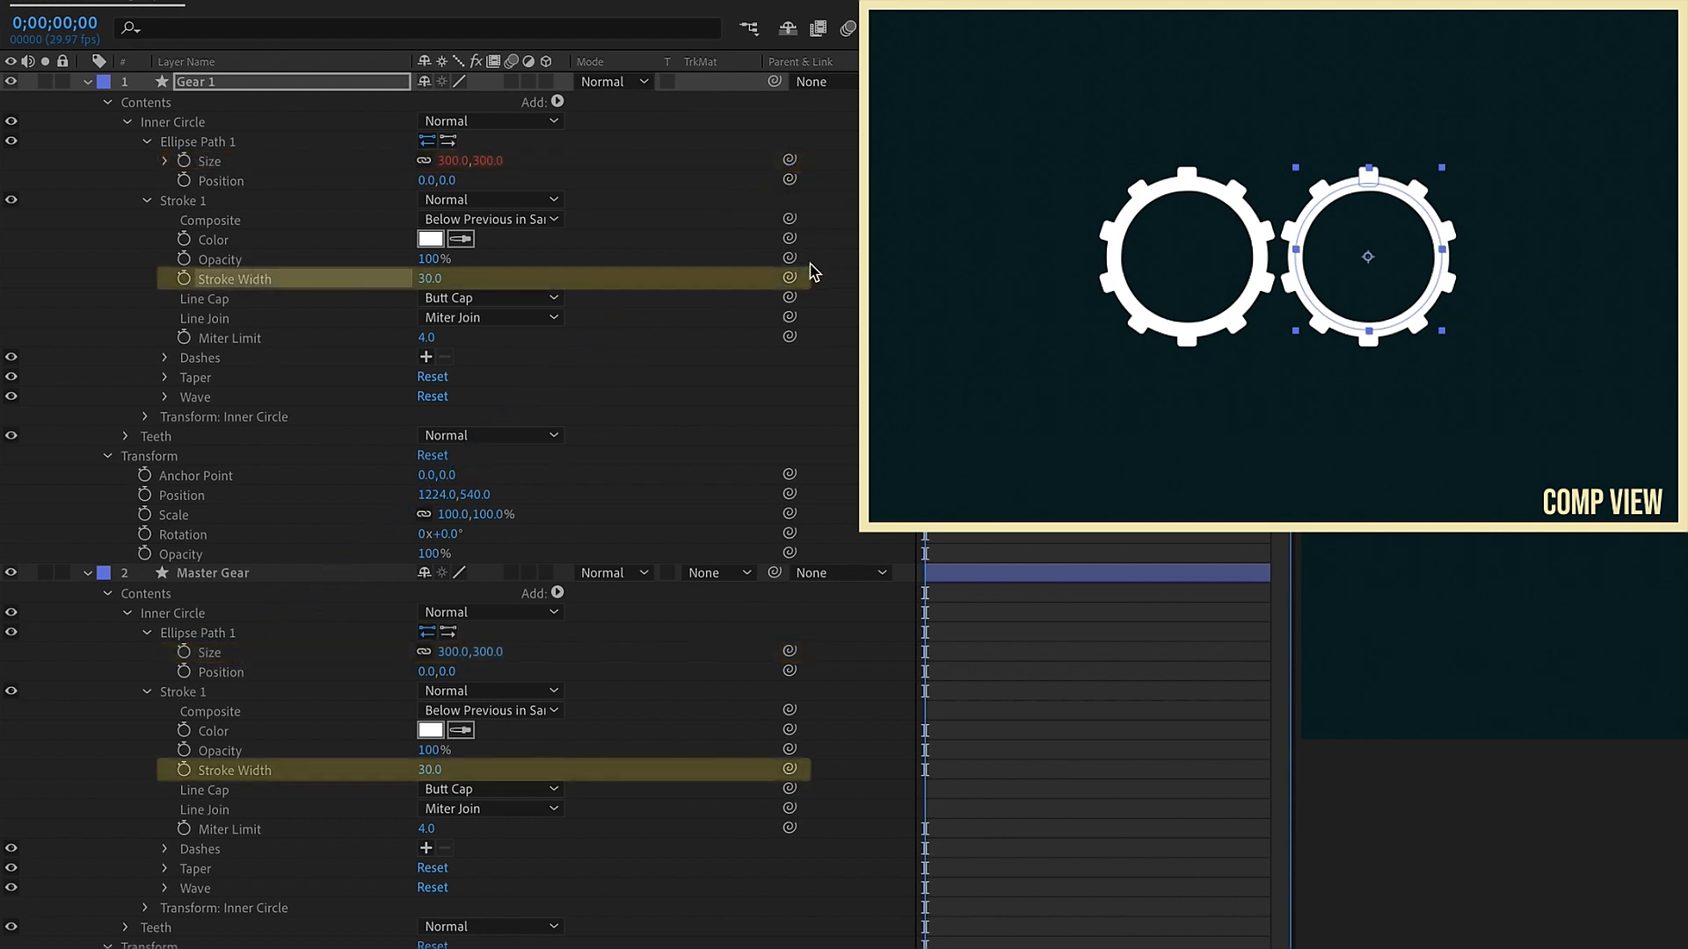
{"action": "mouse_move", "coordinate": [789, 278]}
{"action": "left_mouse_down"}
{"action": "mouse_move", "coordinate": [313, 779]}
{"action": "mouse_move", "coordinate": [271, 771]}
{"action": "left_mouse_up"}
Step: Link Gear 1's teeth rectangle size, roundness and repeater copies to the matching Master Gear properties
{"action": "left_click", "coordinate": [127, 123]}
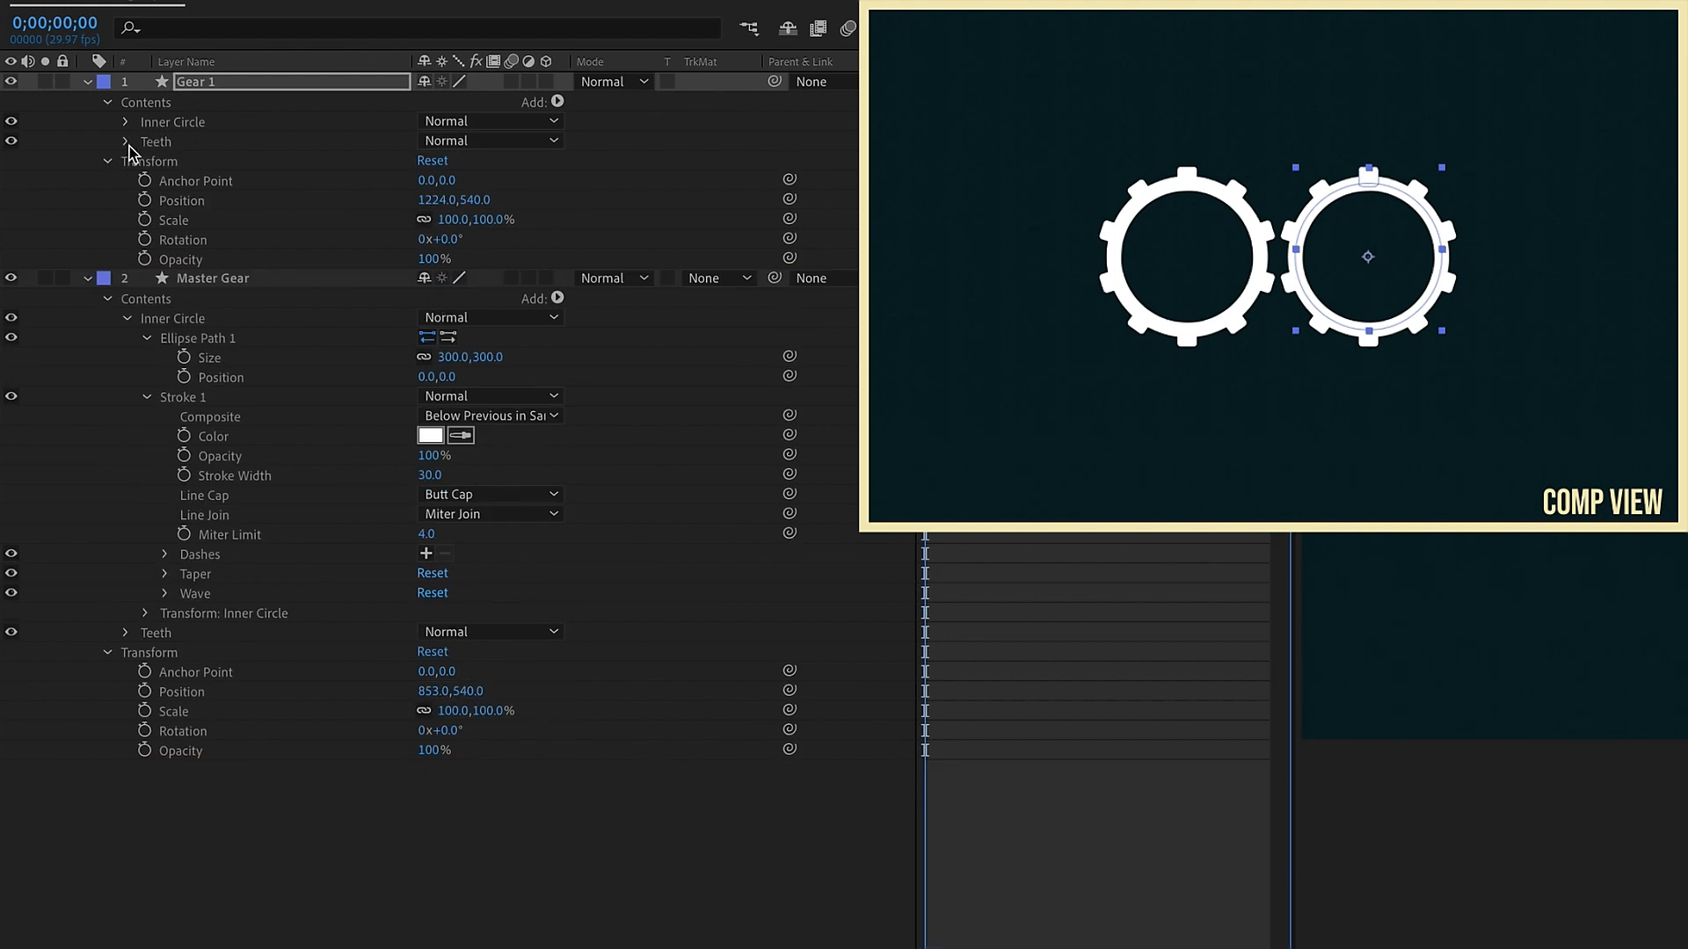
{"action": "left_click", "coordinate": [128, 318]}
{"action": "left_click", "coordinate": [128, 338]}
{"action": "left_click", "coordinate": [128, 141]}
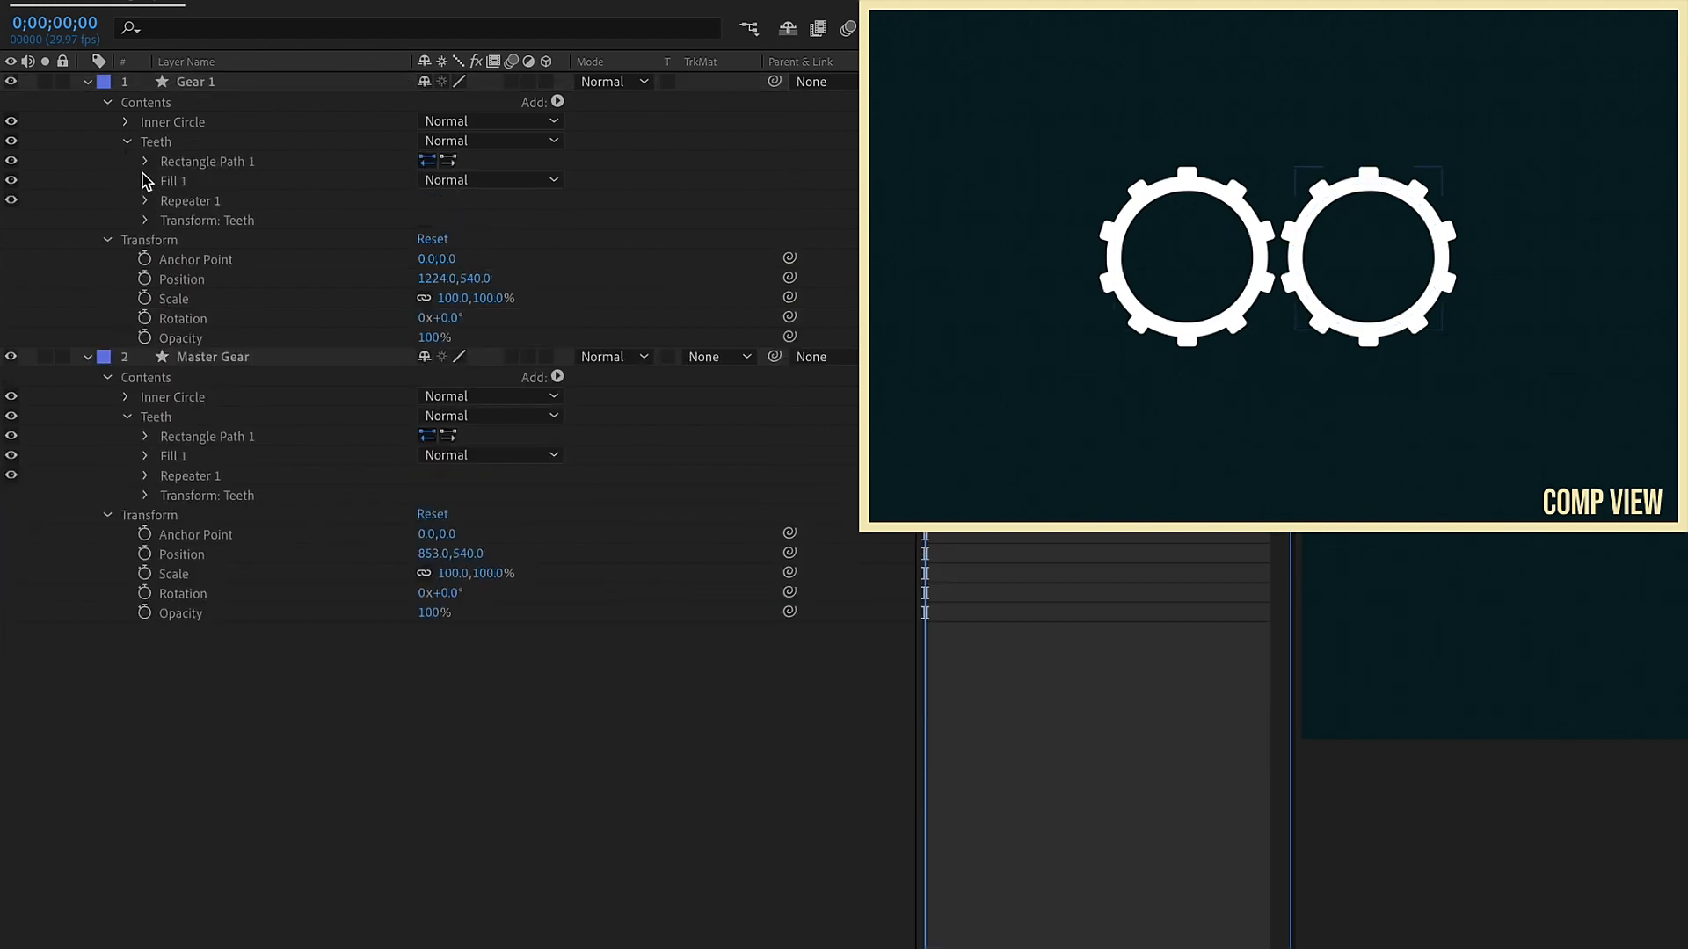
{"action": "left_click", "coordinate": [147, 161]}
{"action": "left_click", "coordinate": [147, 496]}
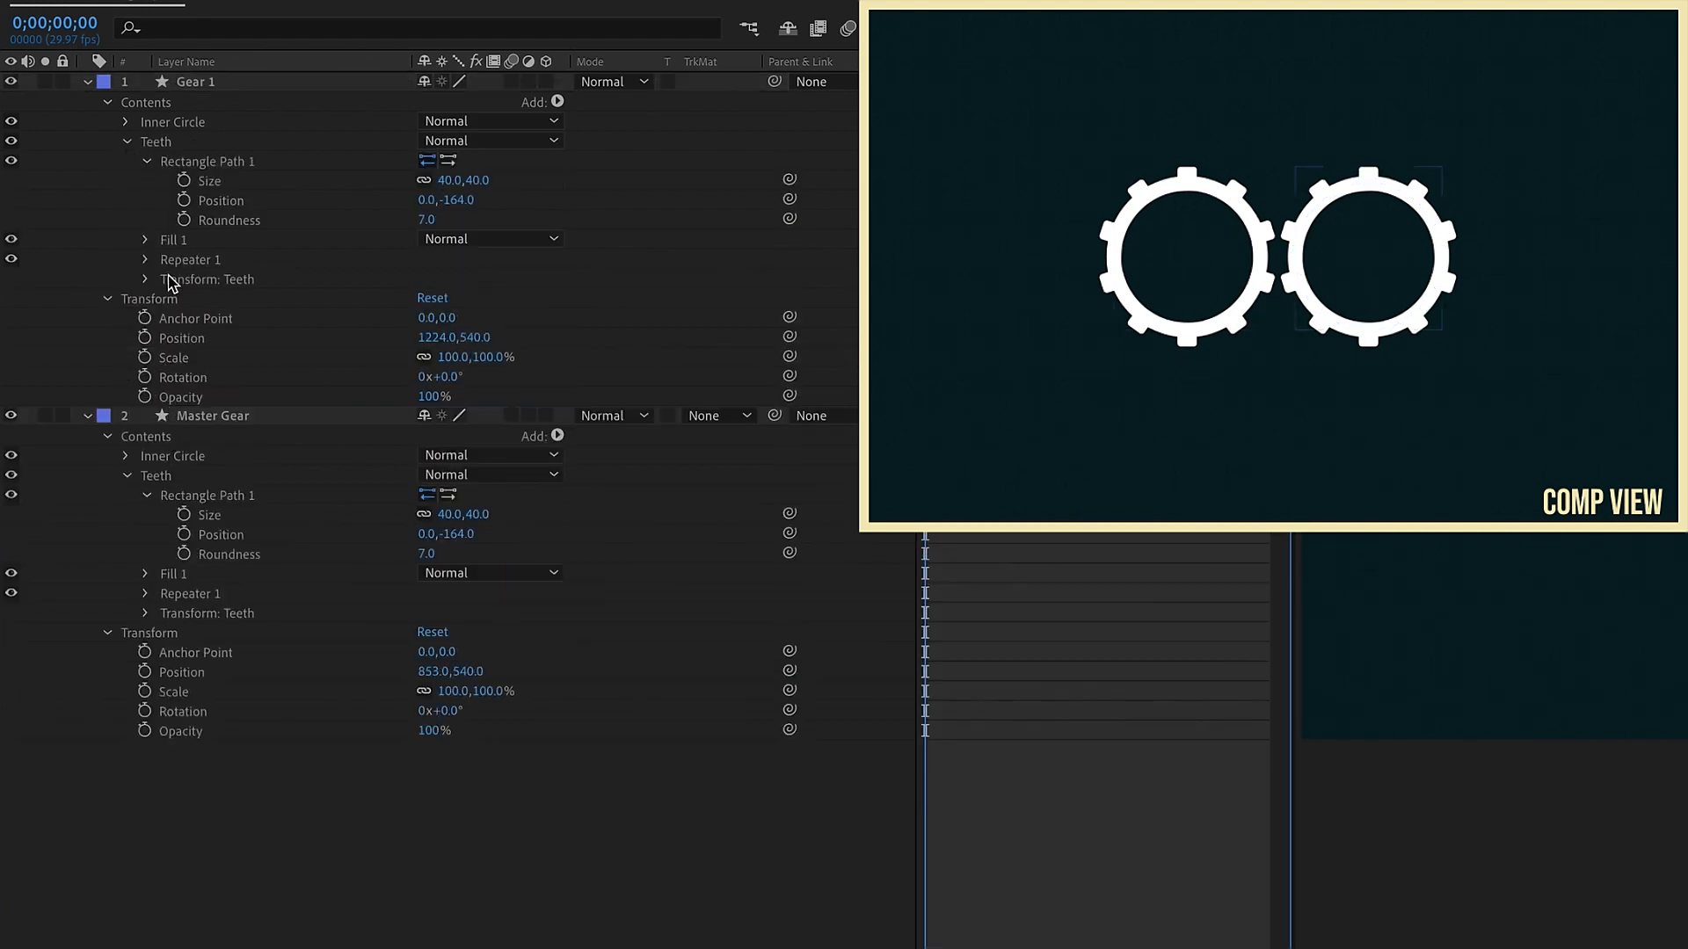
{"action": "left_click", "coordinate": [146, 260]}
{"action": "left_click", "coordinate": [146, 672]}
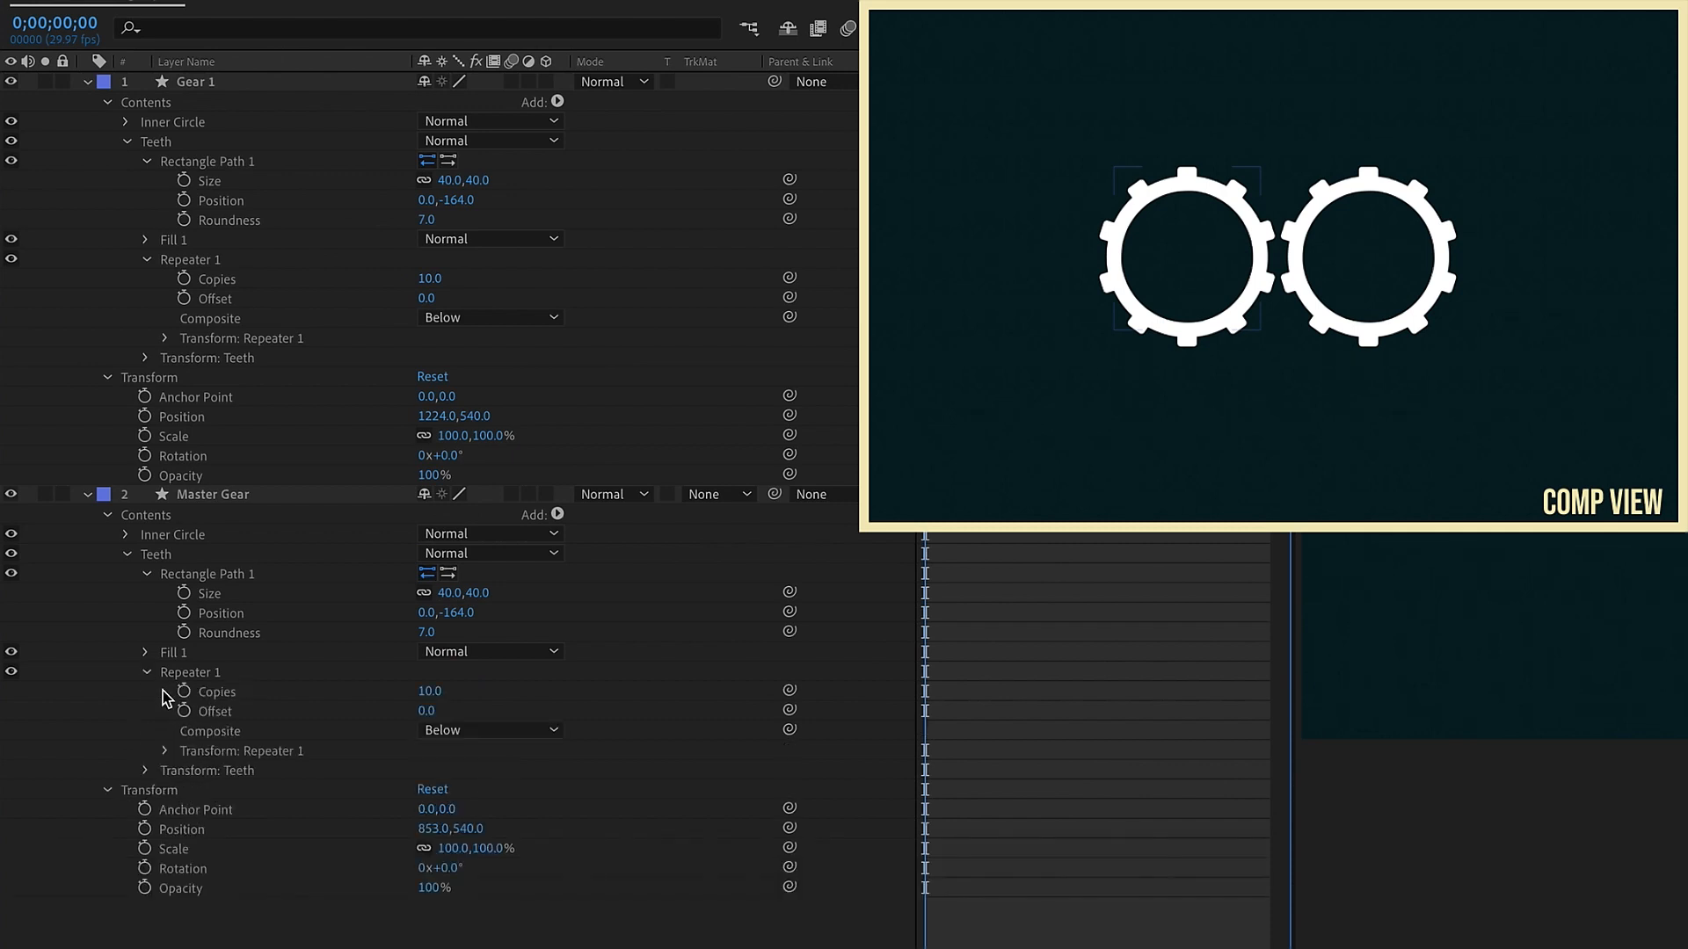
{"action": "left_click_drag", "start_coordinate": [790, 180], "coordinate": [215, 593]}
{"action": "left_click_drag", "start_coordinate": [789, 219], "coordinate": [242, 631]}
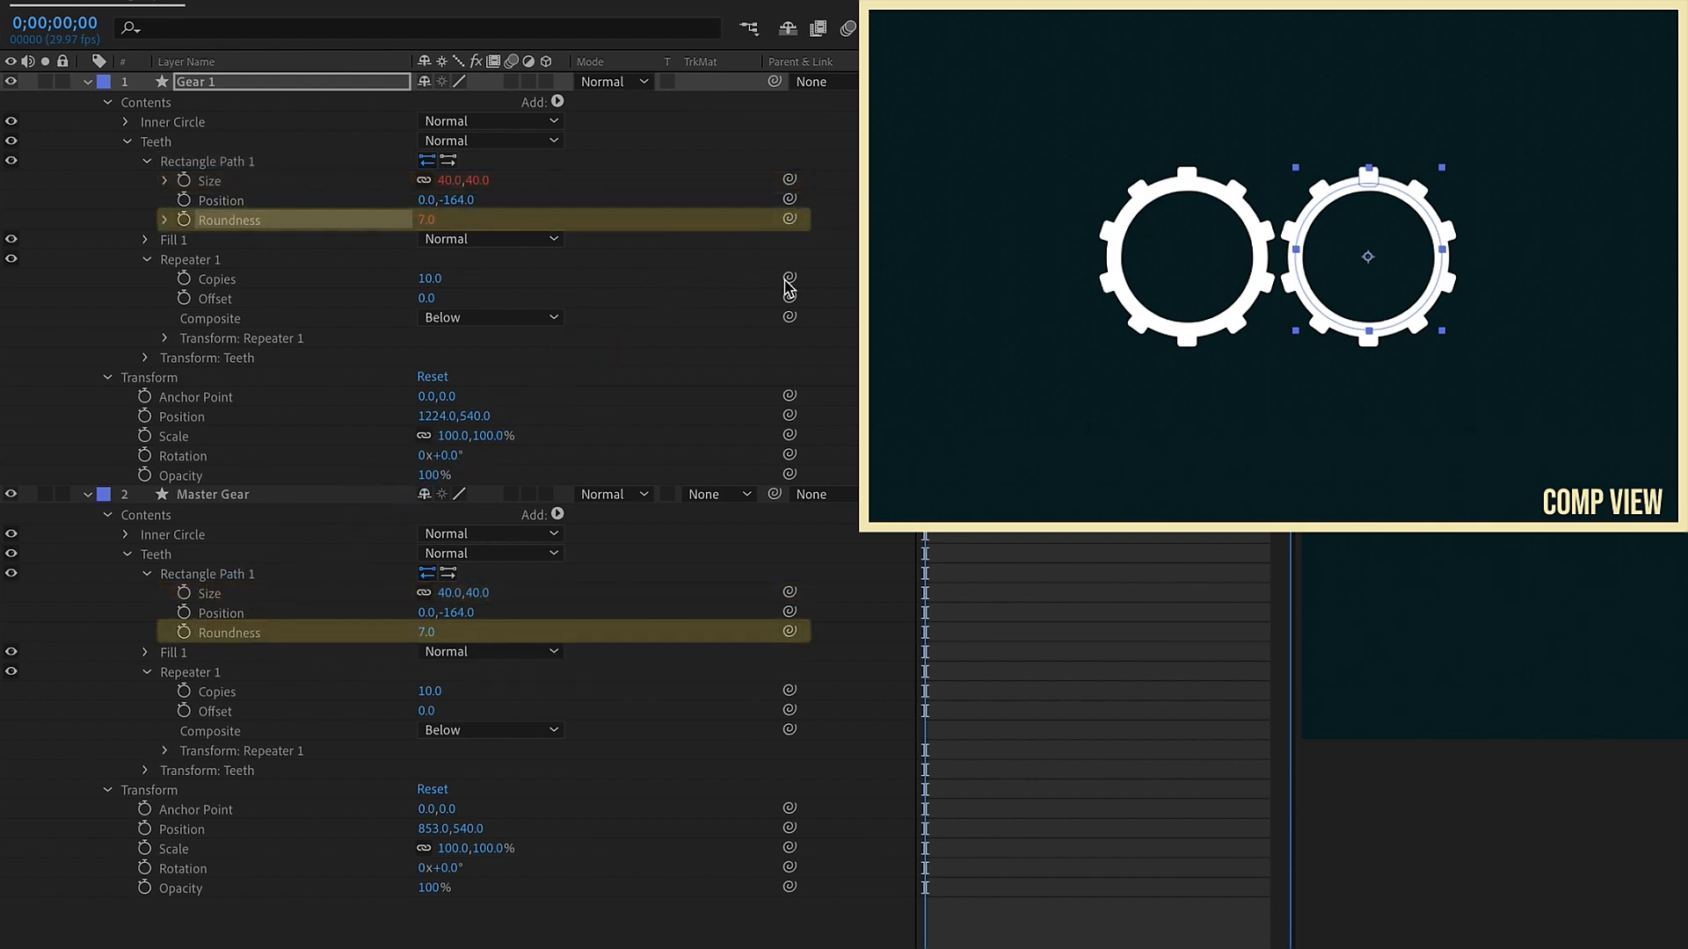
{"action": "left_click_drag", "start_coordinate": [788, 282], "coordinate": [239, 697]}
{"action": "left_click", "coordinate": [238, 693]}
Step: Adjust the Master Gear's inner circle size to 298,298 and its stroke width to 32
{"action": "left_click", "coordinate": [87, 81]}
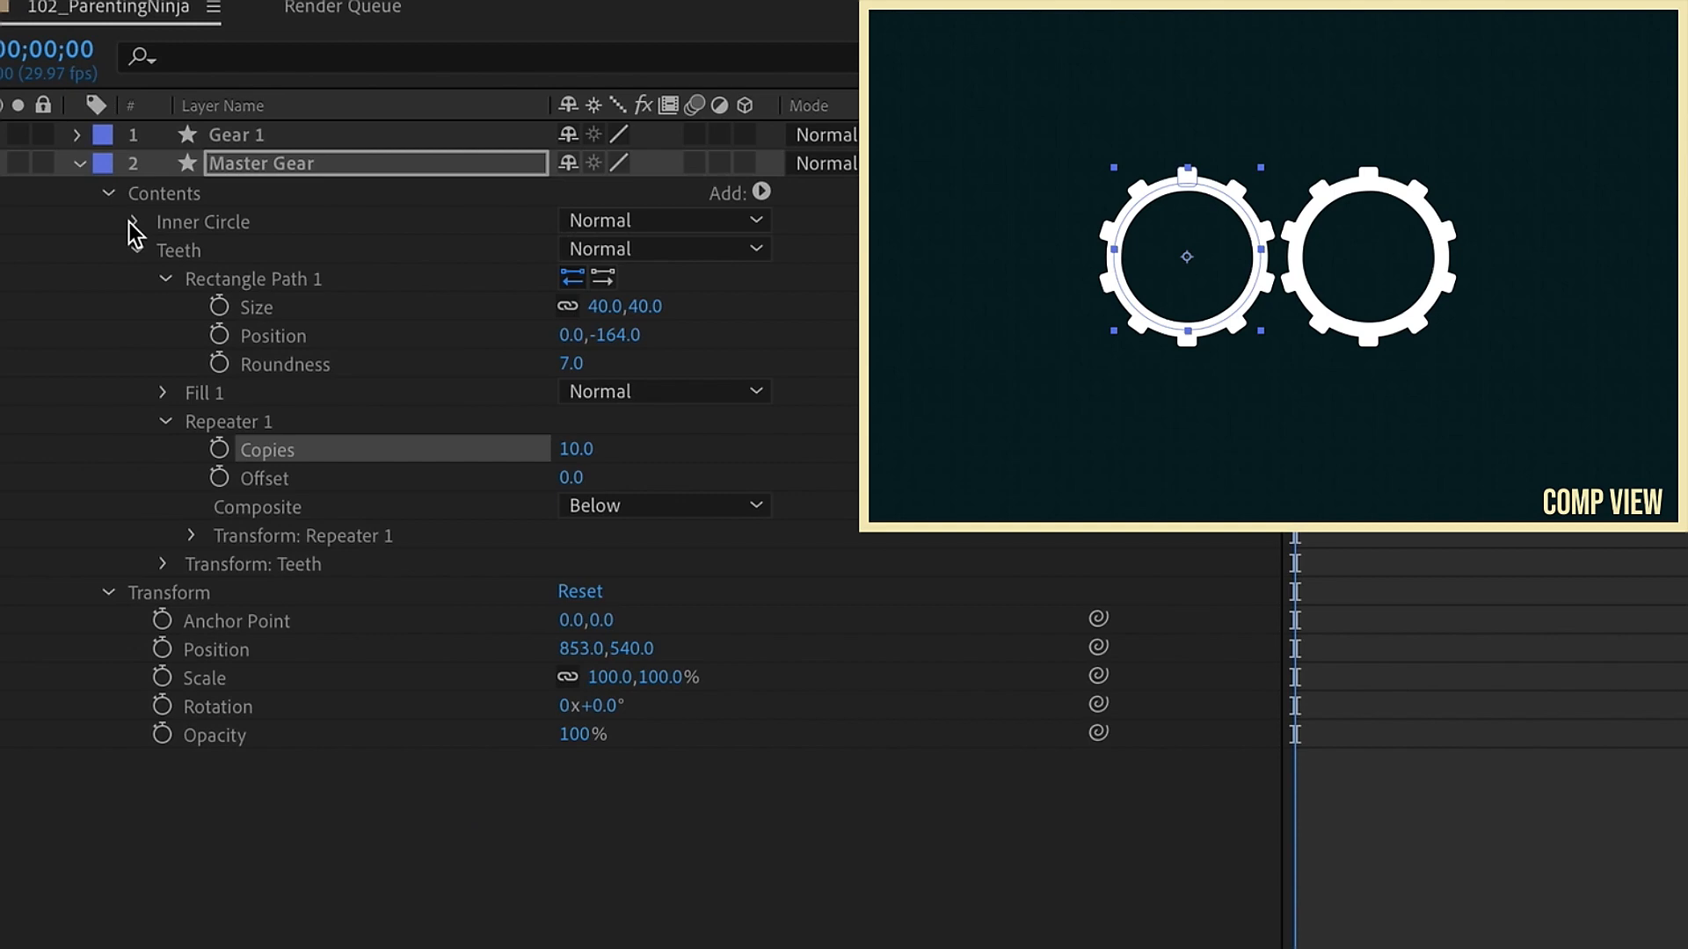
{"action": "left_click", "coordinate": [134, 222]}
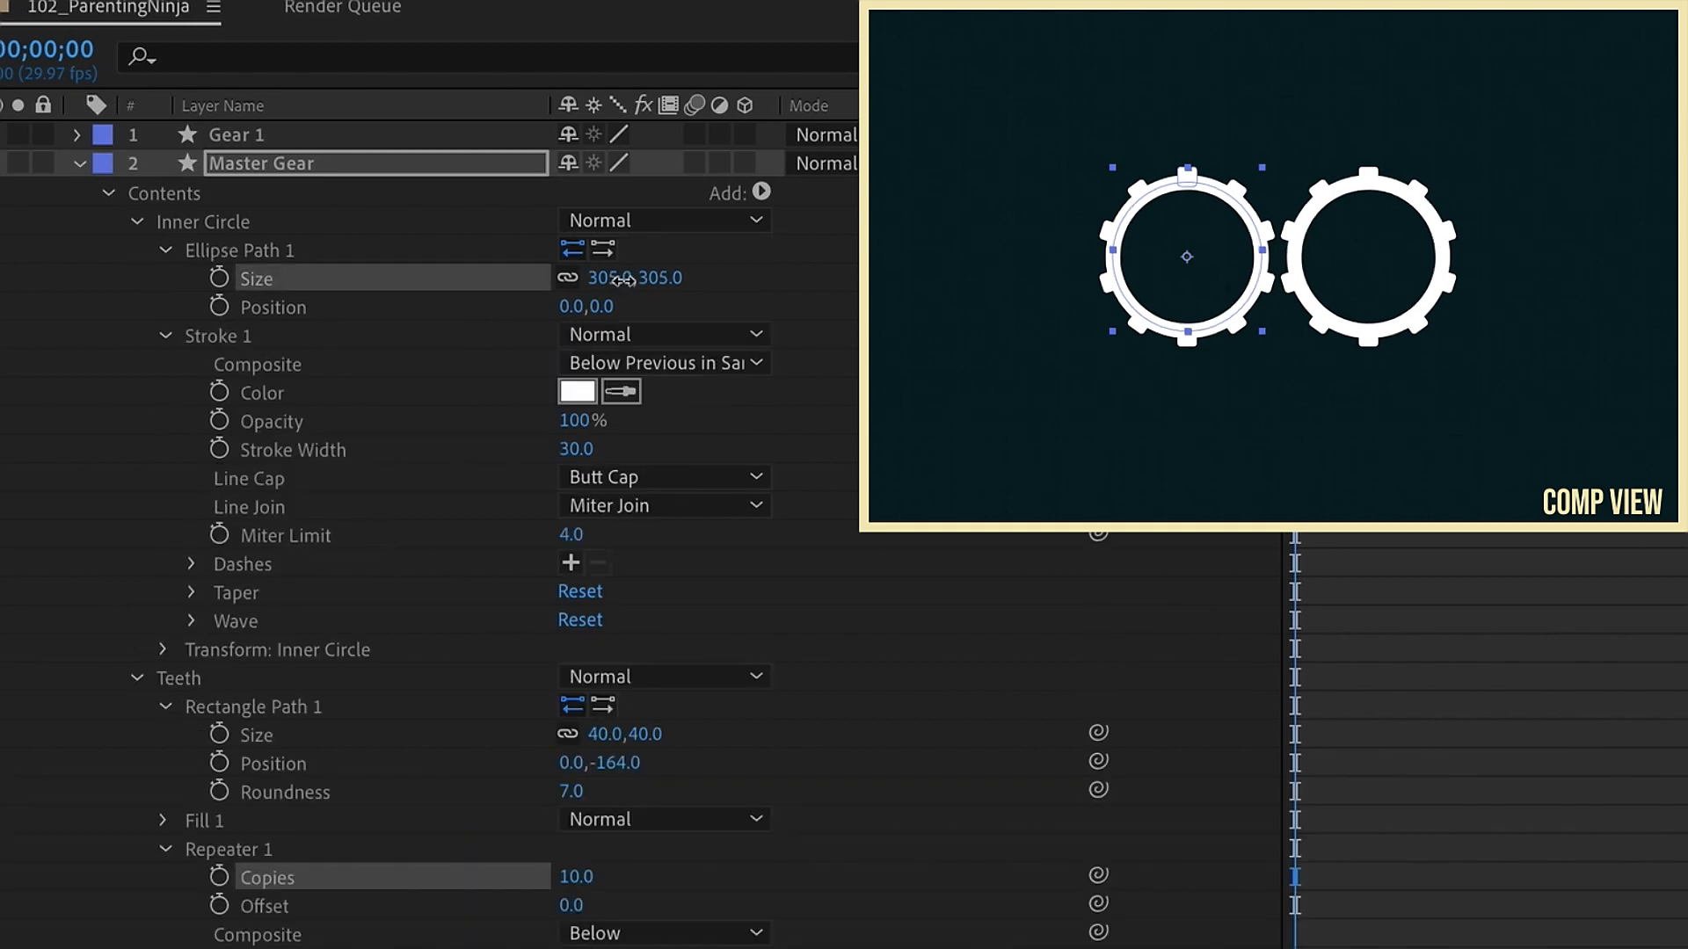
{"action": "mouse_move", "coordinate": [623, 279]}
{"action": "left_mouse_down"}
{"action": "mouse_move", "coordinate": [570, 278]}
{"action": "mouse_move", "coordinate": [606, 286]}
{"action": "left_mouse_up"}
{"action": "mouse_move", "coordinate": [570, 449]}
{"action": "left_mouse_down"}
{"action": "mouse_move", "coordinate": [628, 429]}
{"action": "mouse_move", "coordinate": [446, 440]}
{"action": "left_mouse_up"}
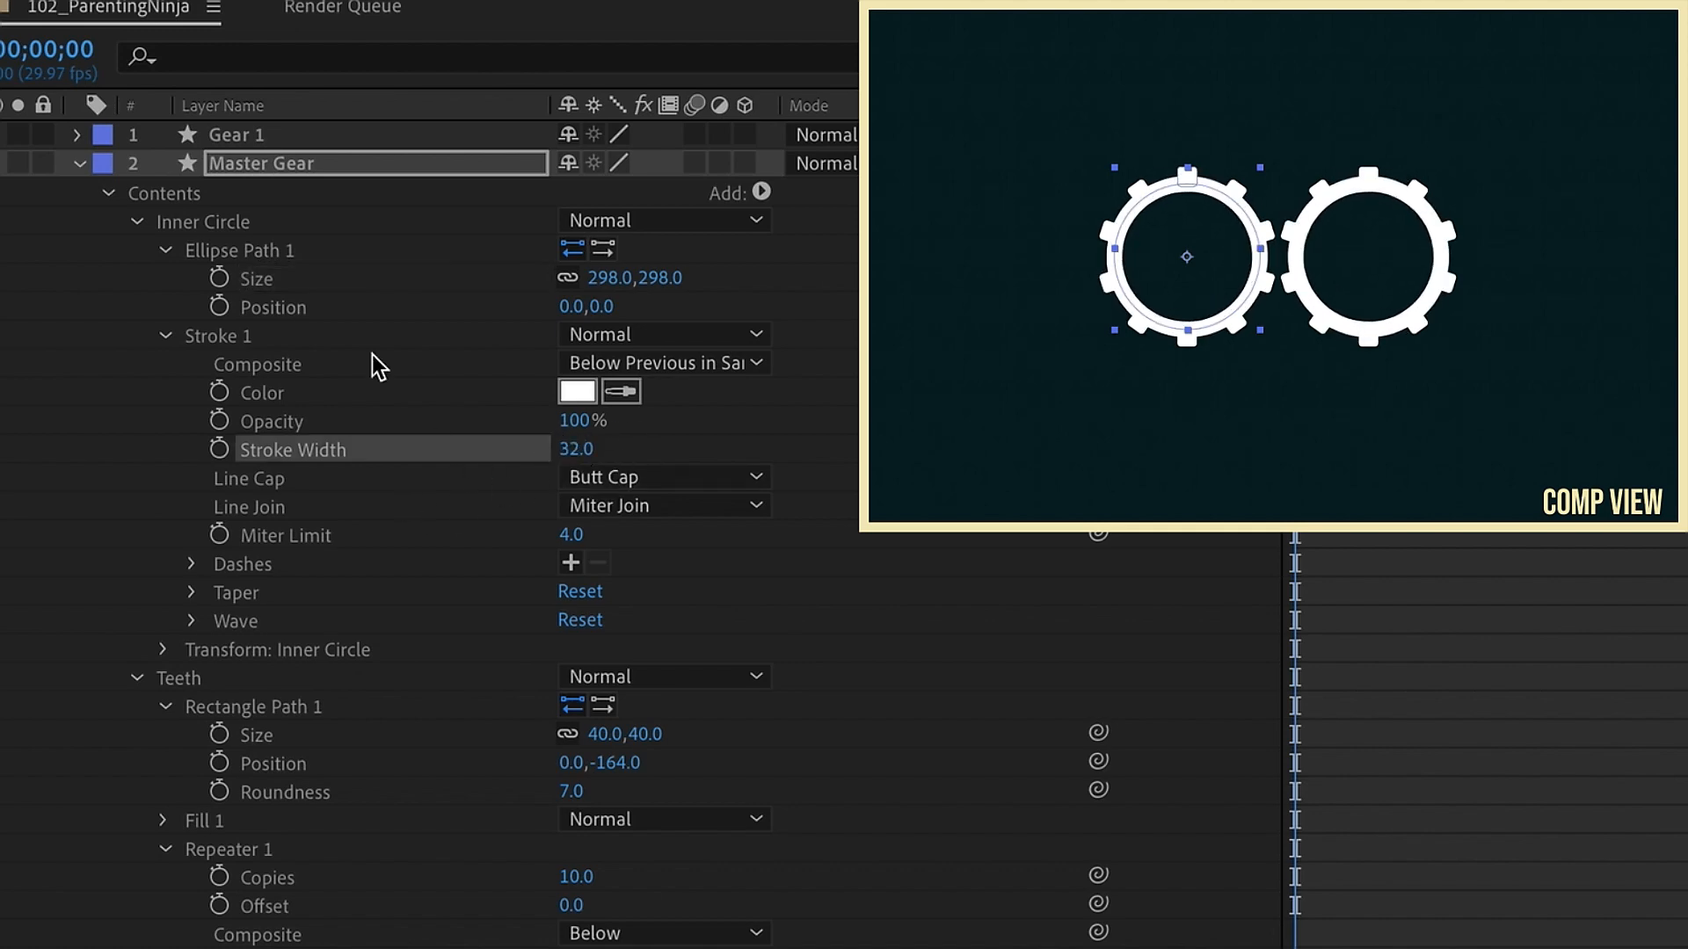
Step: Set the Master Gear's teeth rectangle size to 37,37
{"action": "left_click", "coordinate": [164, 251]}
{"action": "left_click", "coordinate": [137, 222]}
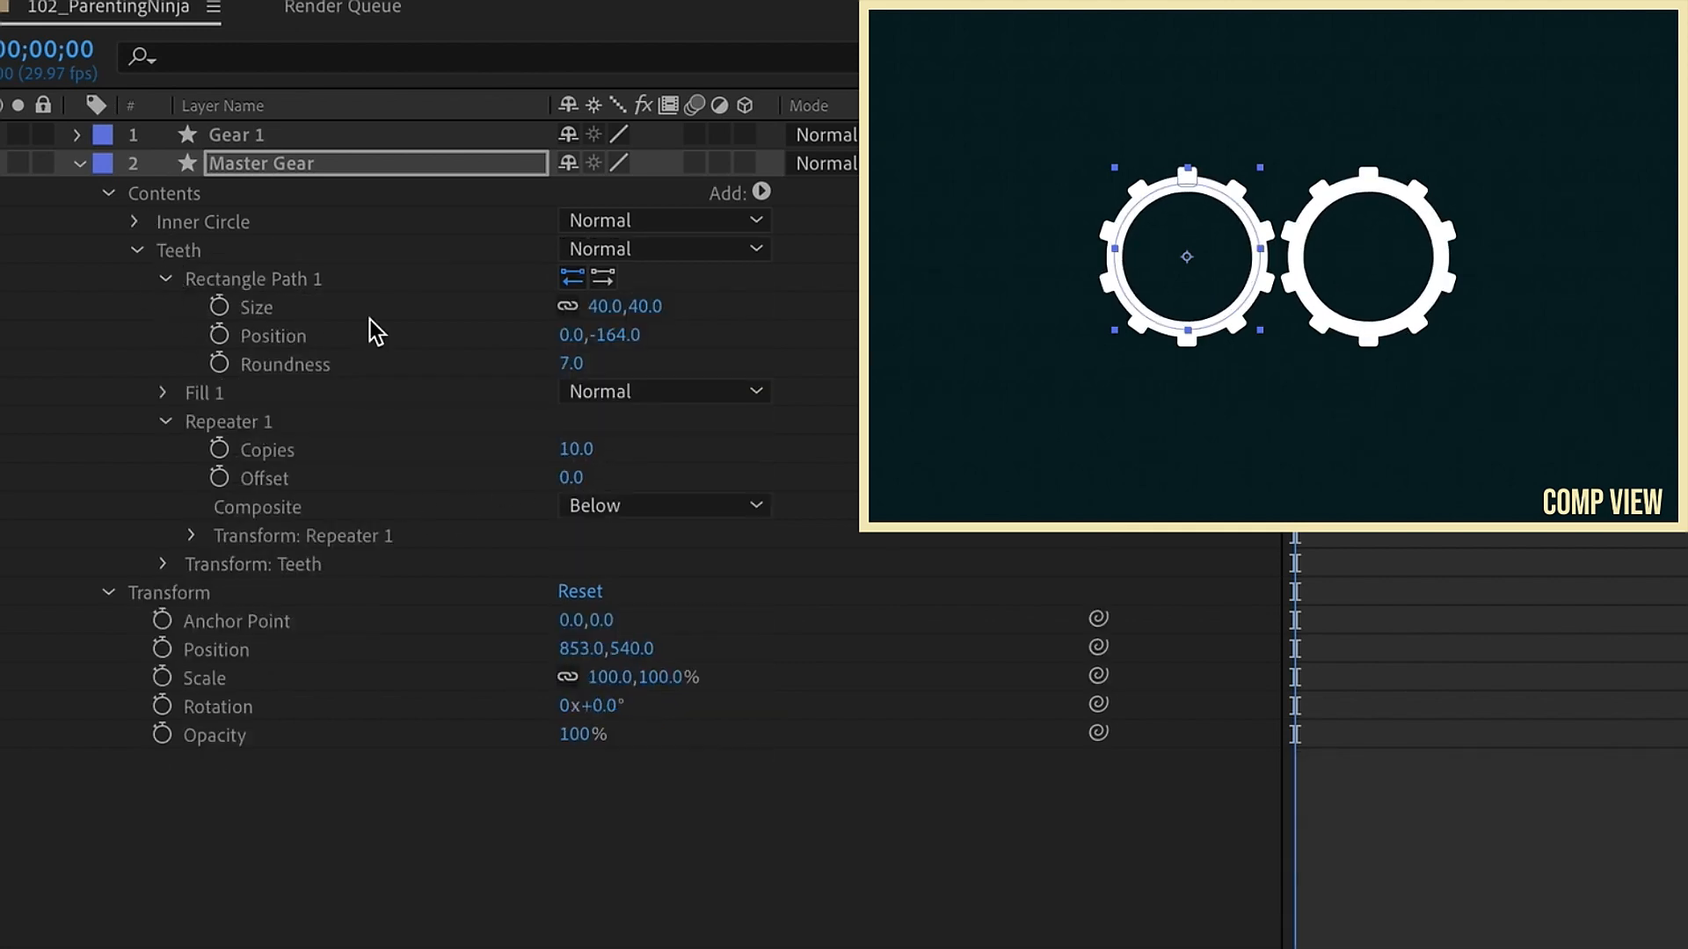
{"action": "left_click_drag", "start_coordinate": [600, 307], "coordinate": [597, 304]}
Step: Try 7 repeater copies on the Master Gear and restore 10 copies
{"action": "left_click", "coordinate": [577, 449]}
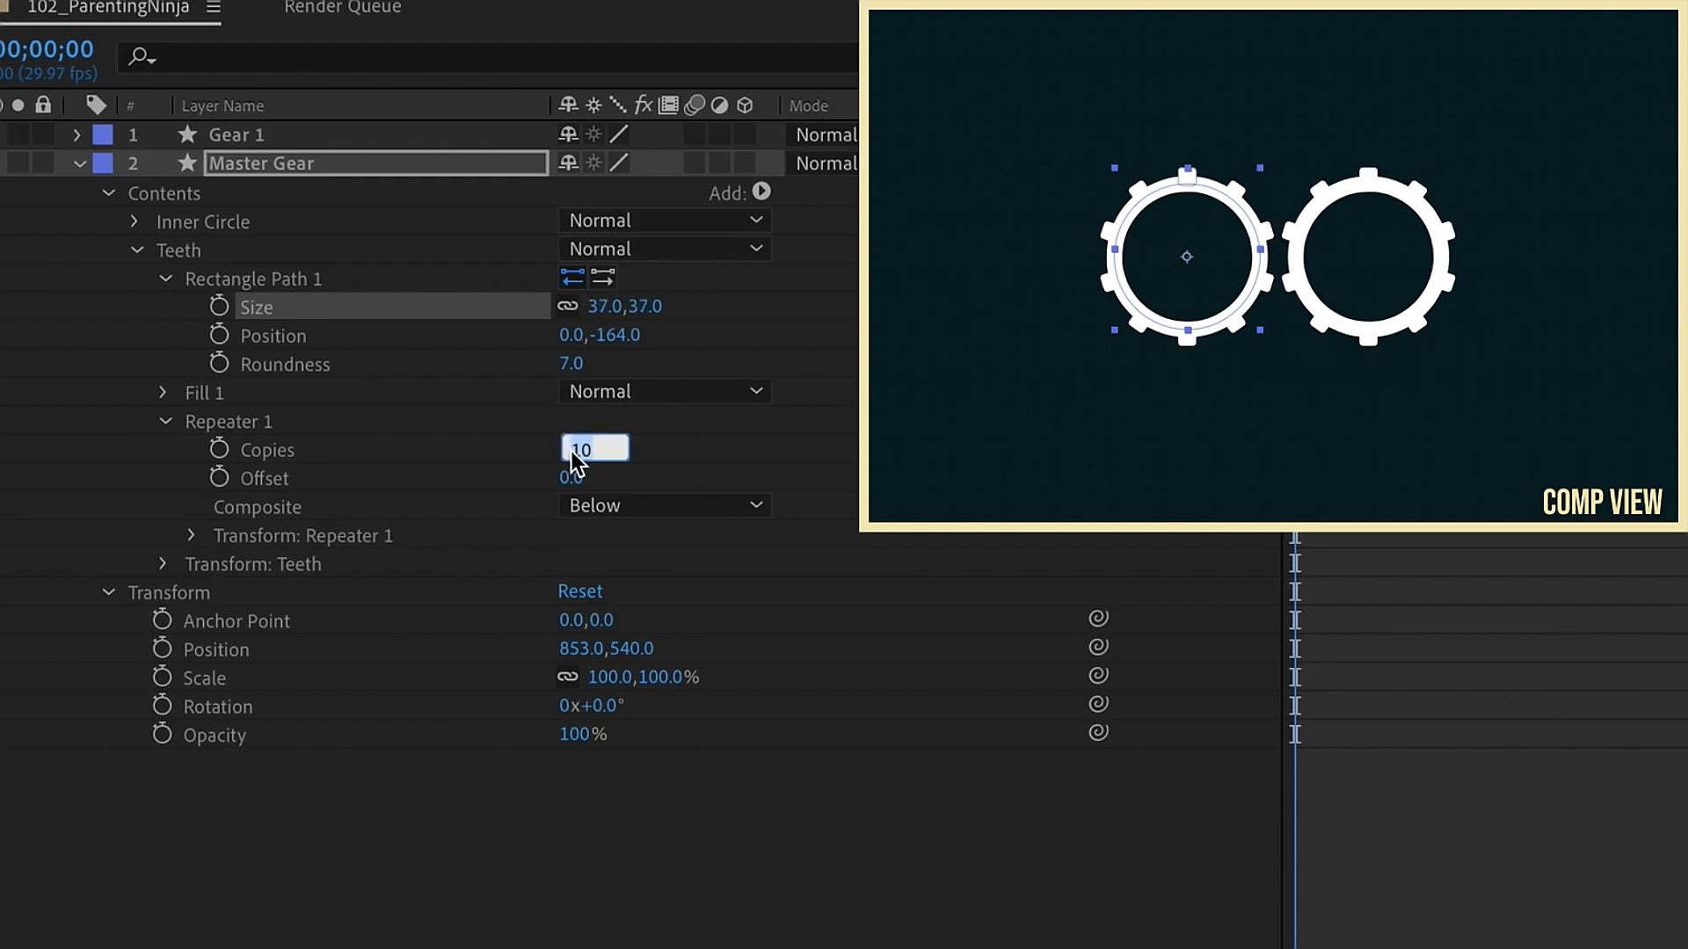
{"action": "key", "text": "Return"}
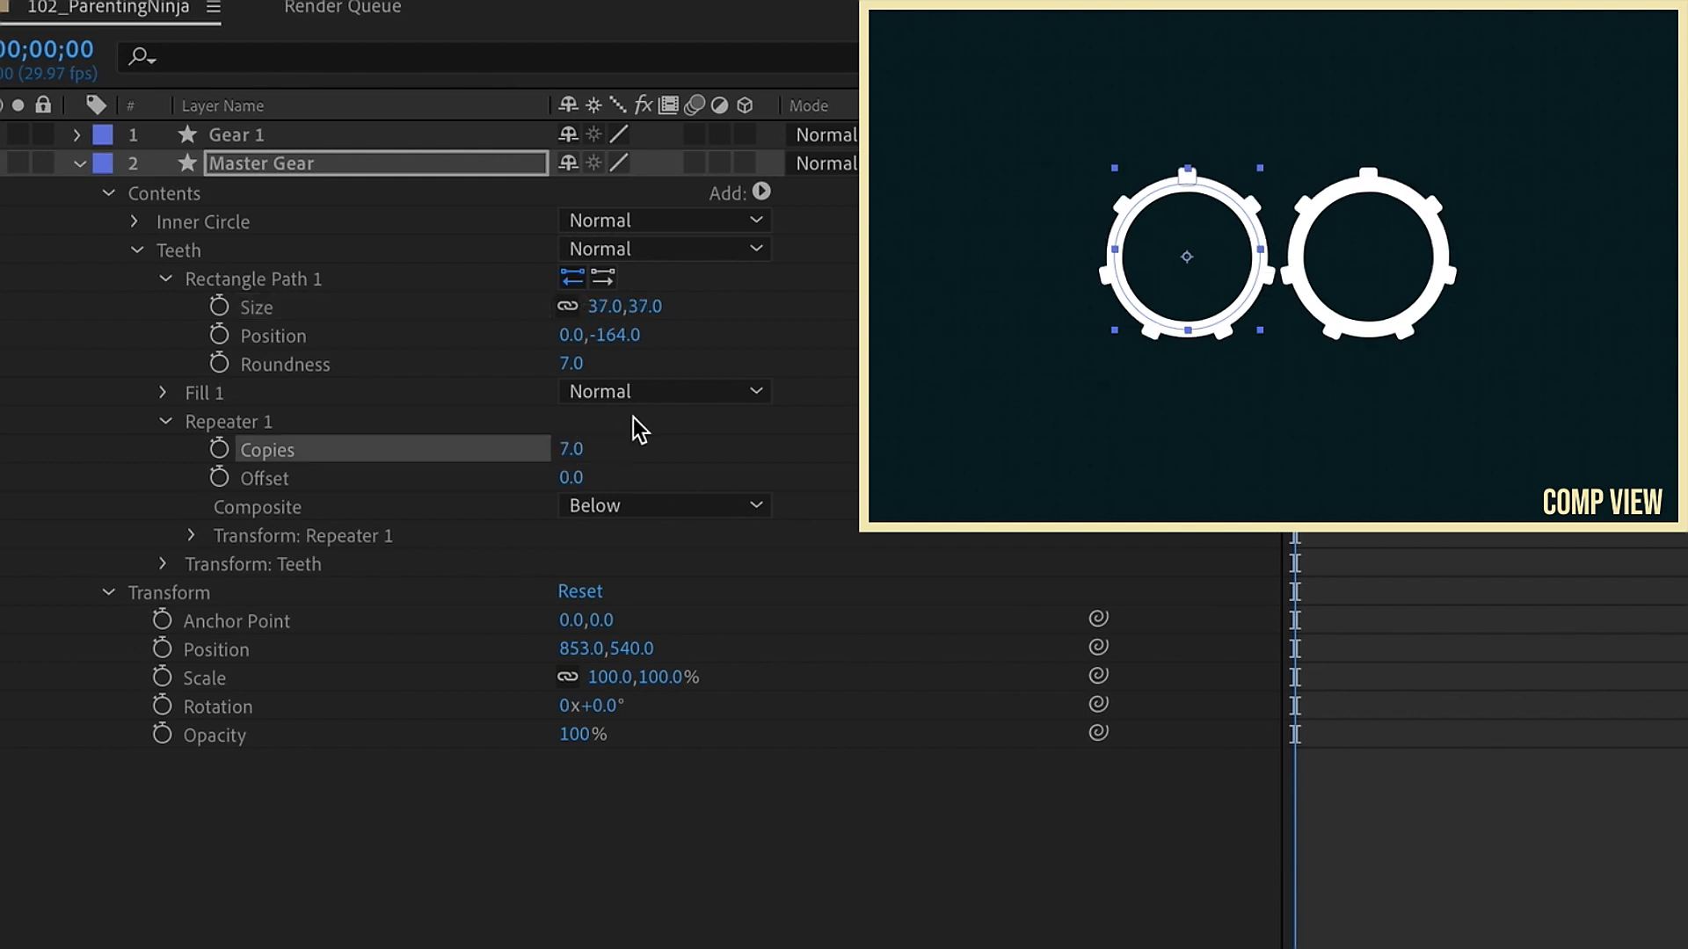
{"action": "left_click", "coordinate": [579, 451]}
{"action": "type", "text": "10"}
{"action": "key", "text": "Return"}
Step: Add the expression time*50 to the Master Gear's rotation
{"action": "left_click", "coordinate": [302, 163]}
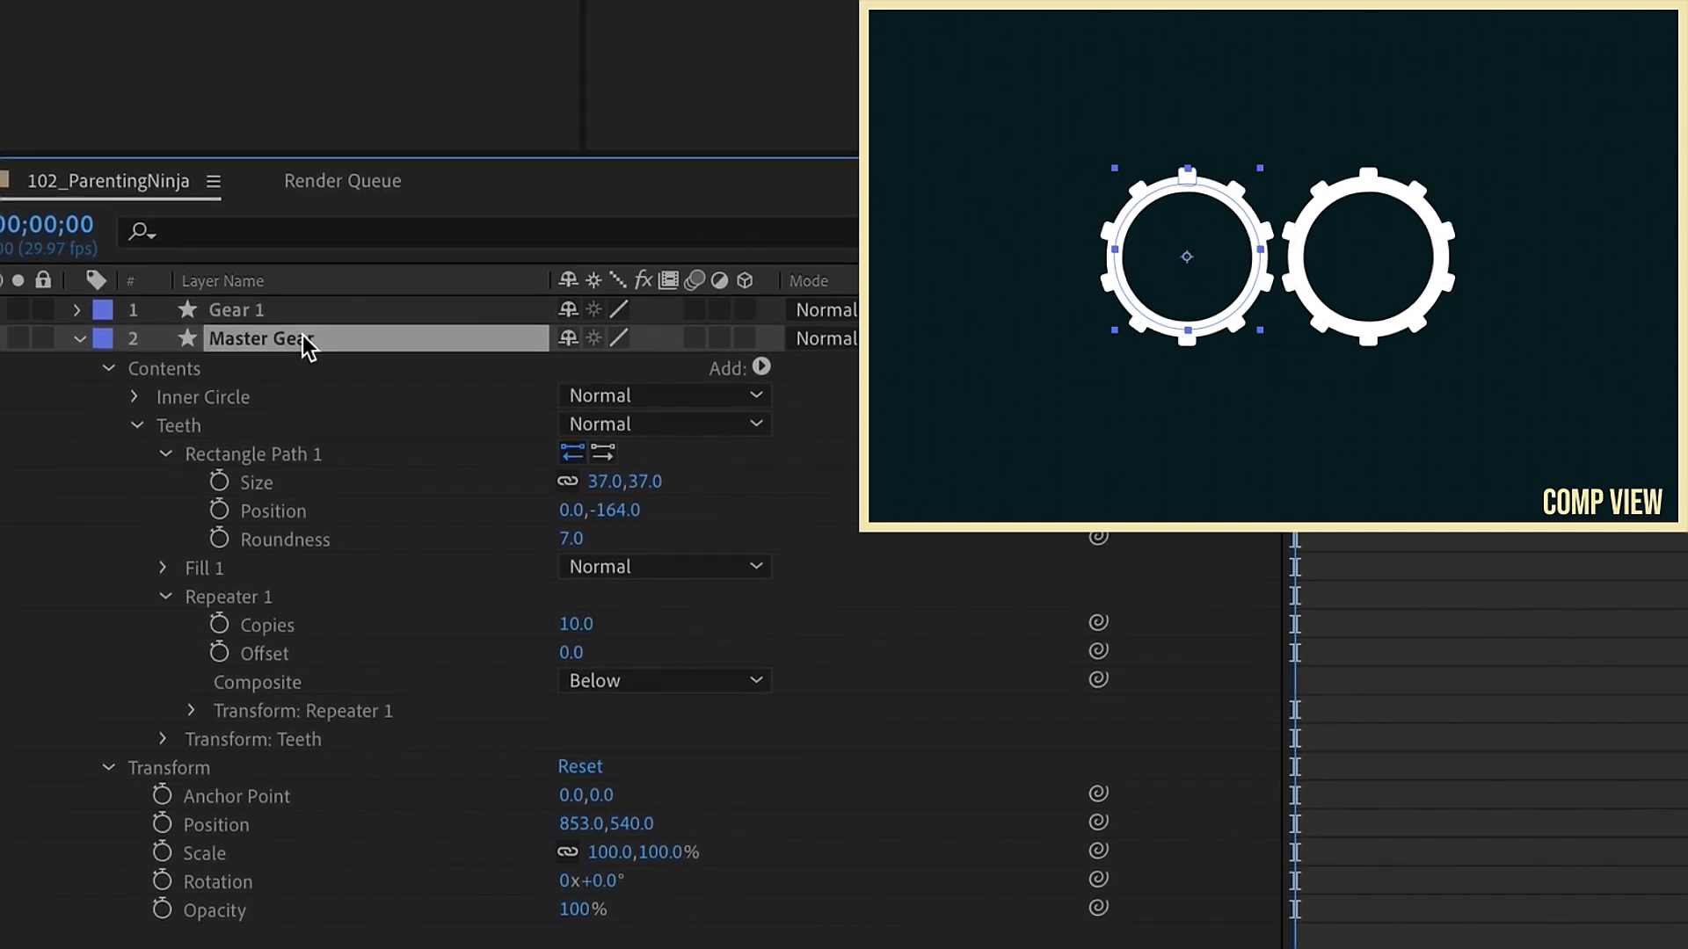
{"action": "key", "text": "r"}
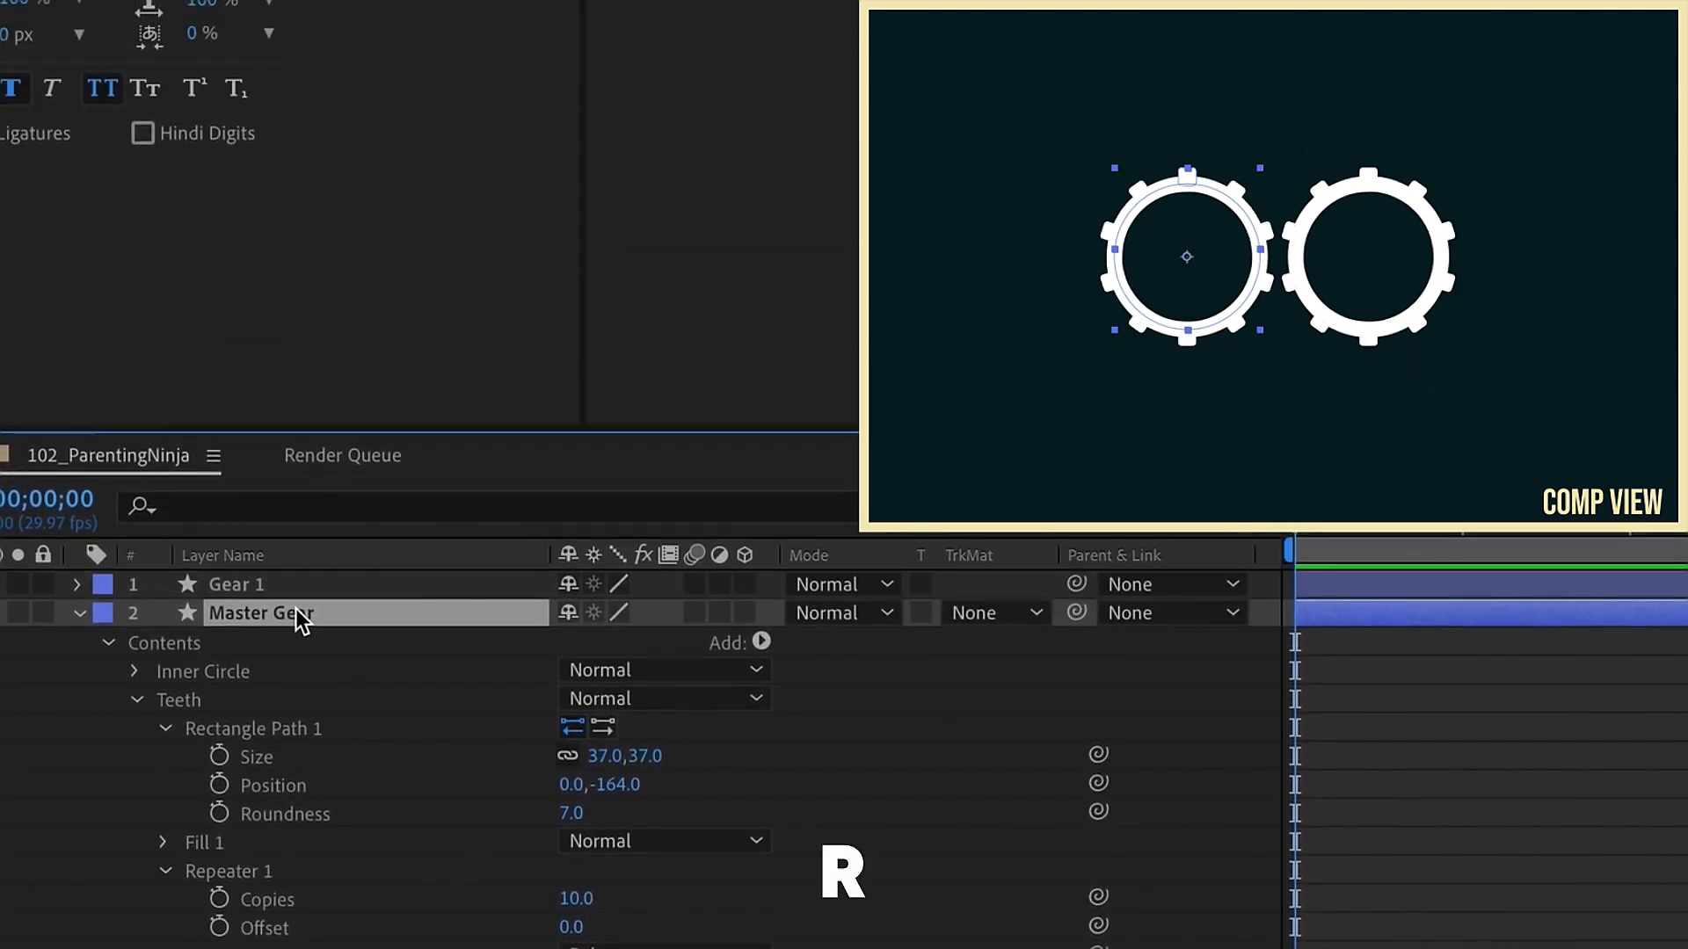
{"action": "left_click", "coordinate": [162, 644], "text": "alt"}
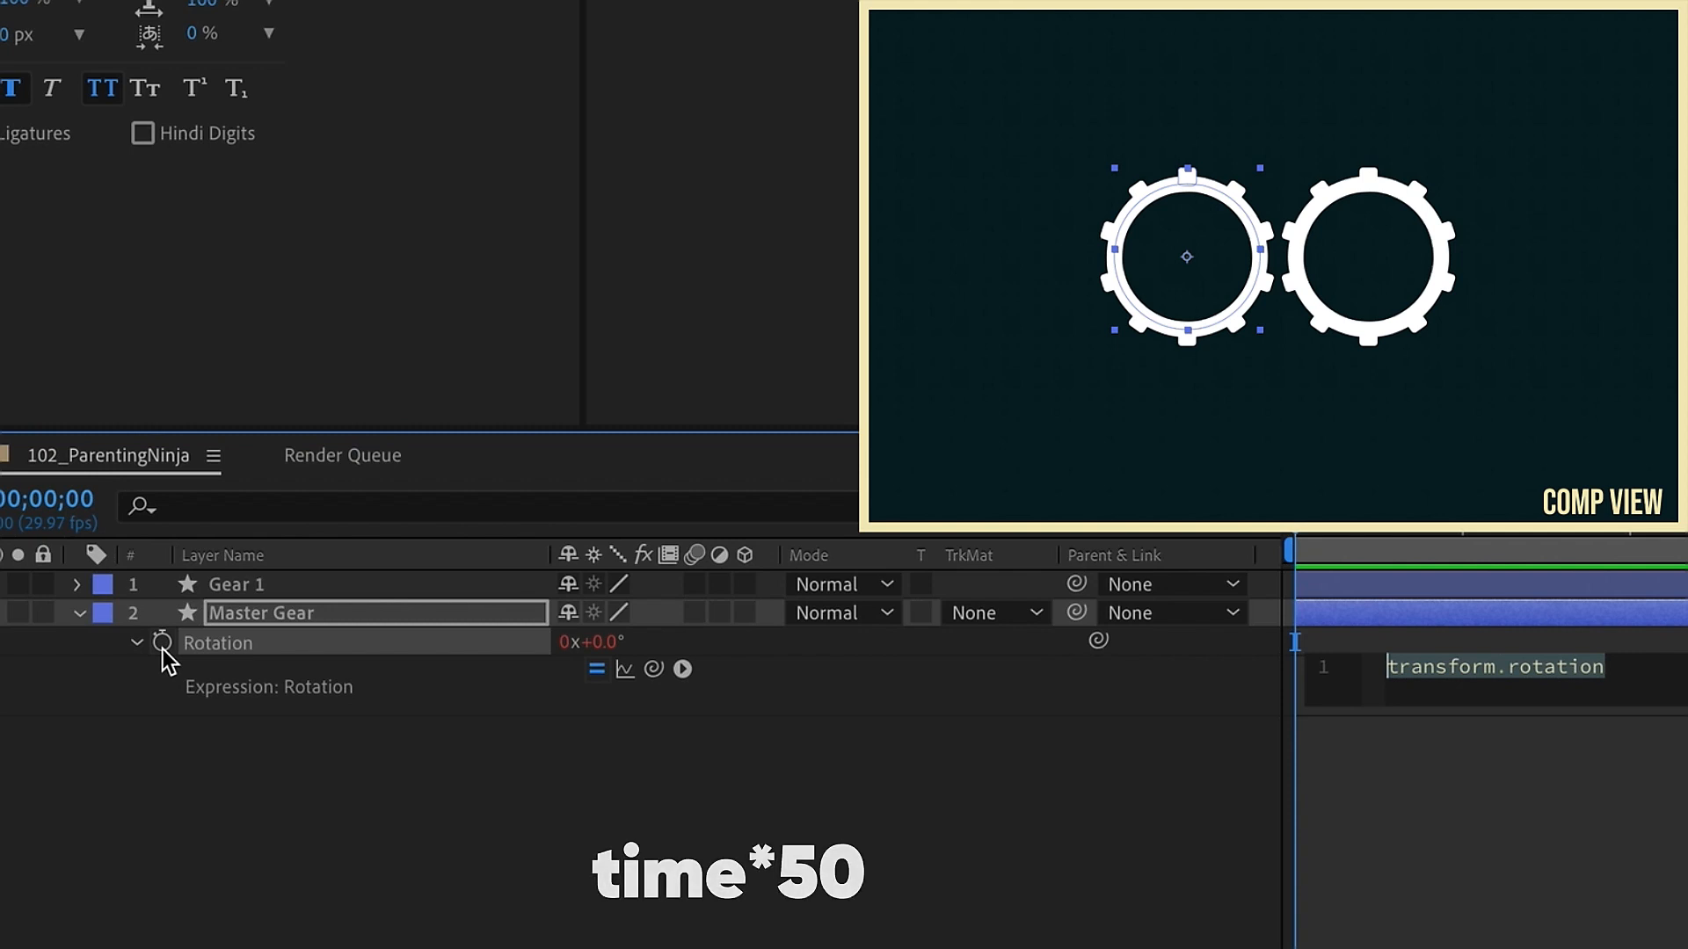
{"action": "type", "text": "time*50"}
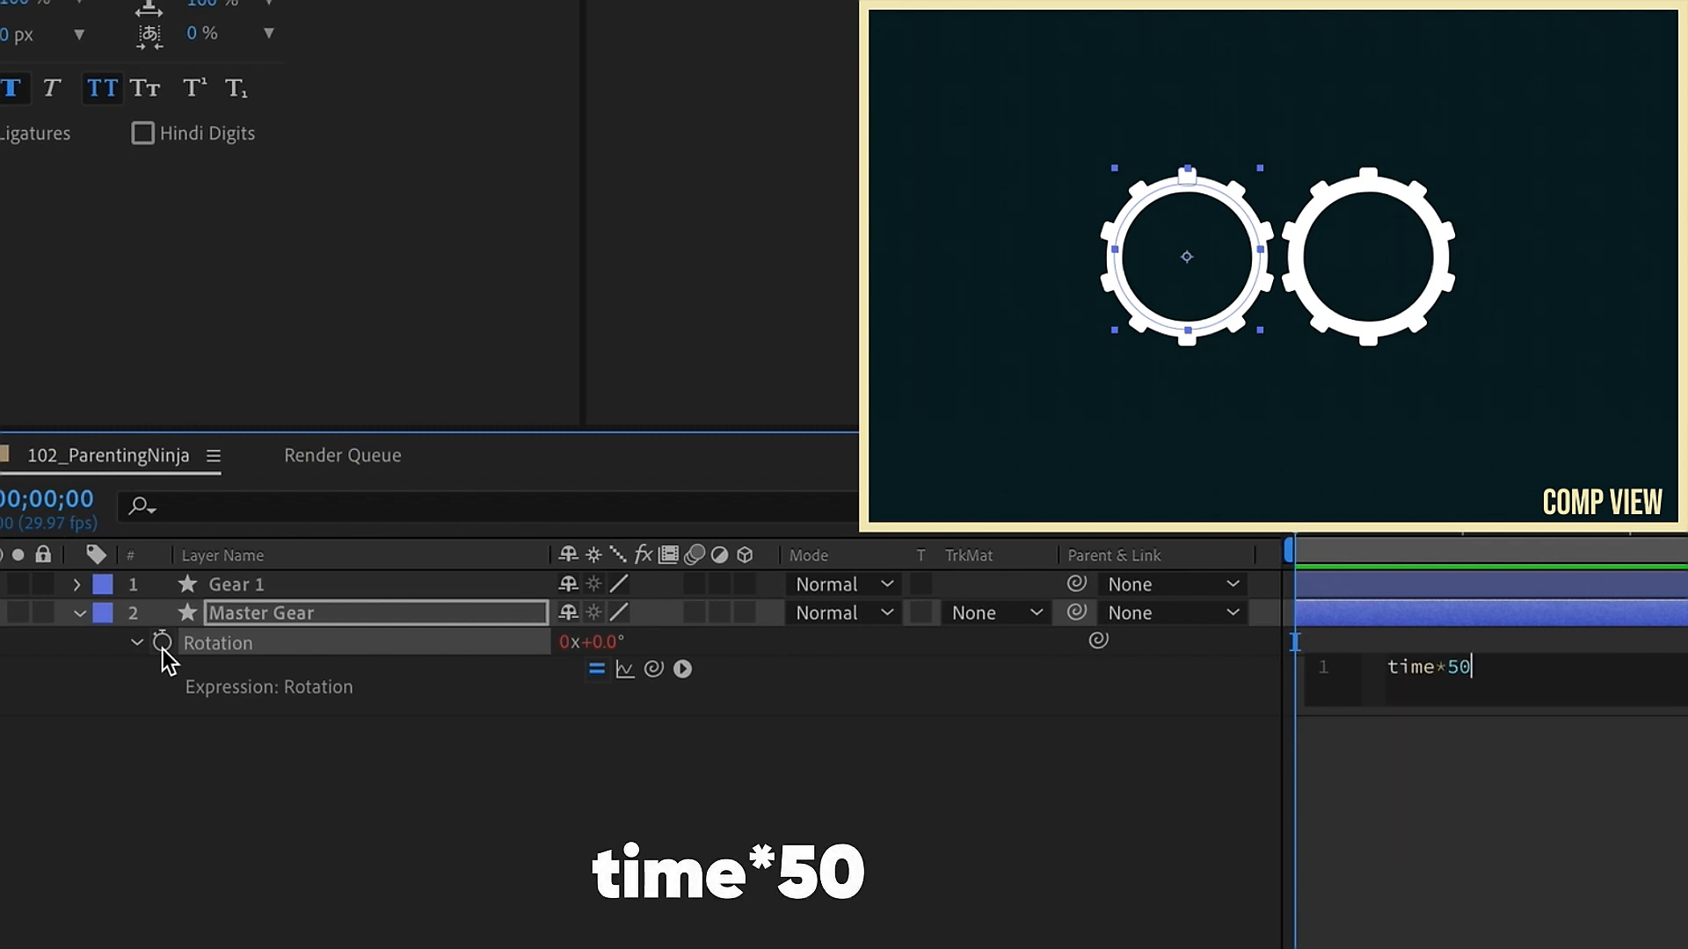
Step: Link Gear 1's rotation to the Master Gear's rotation with the pick whip and preview the animation
{"action": "left_click", "coordinate": [202, 587]}
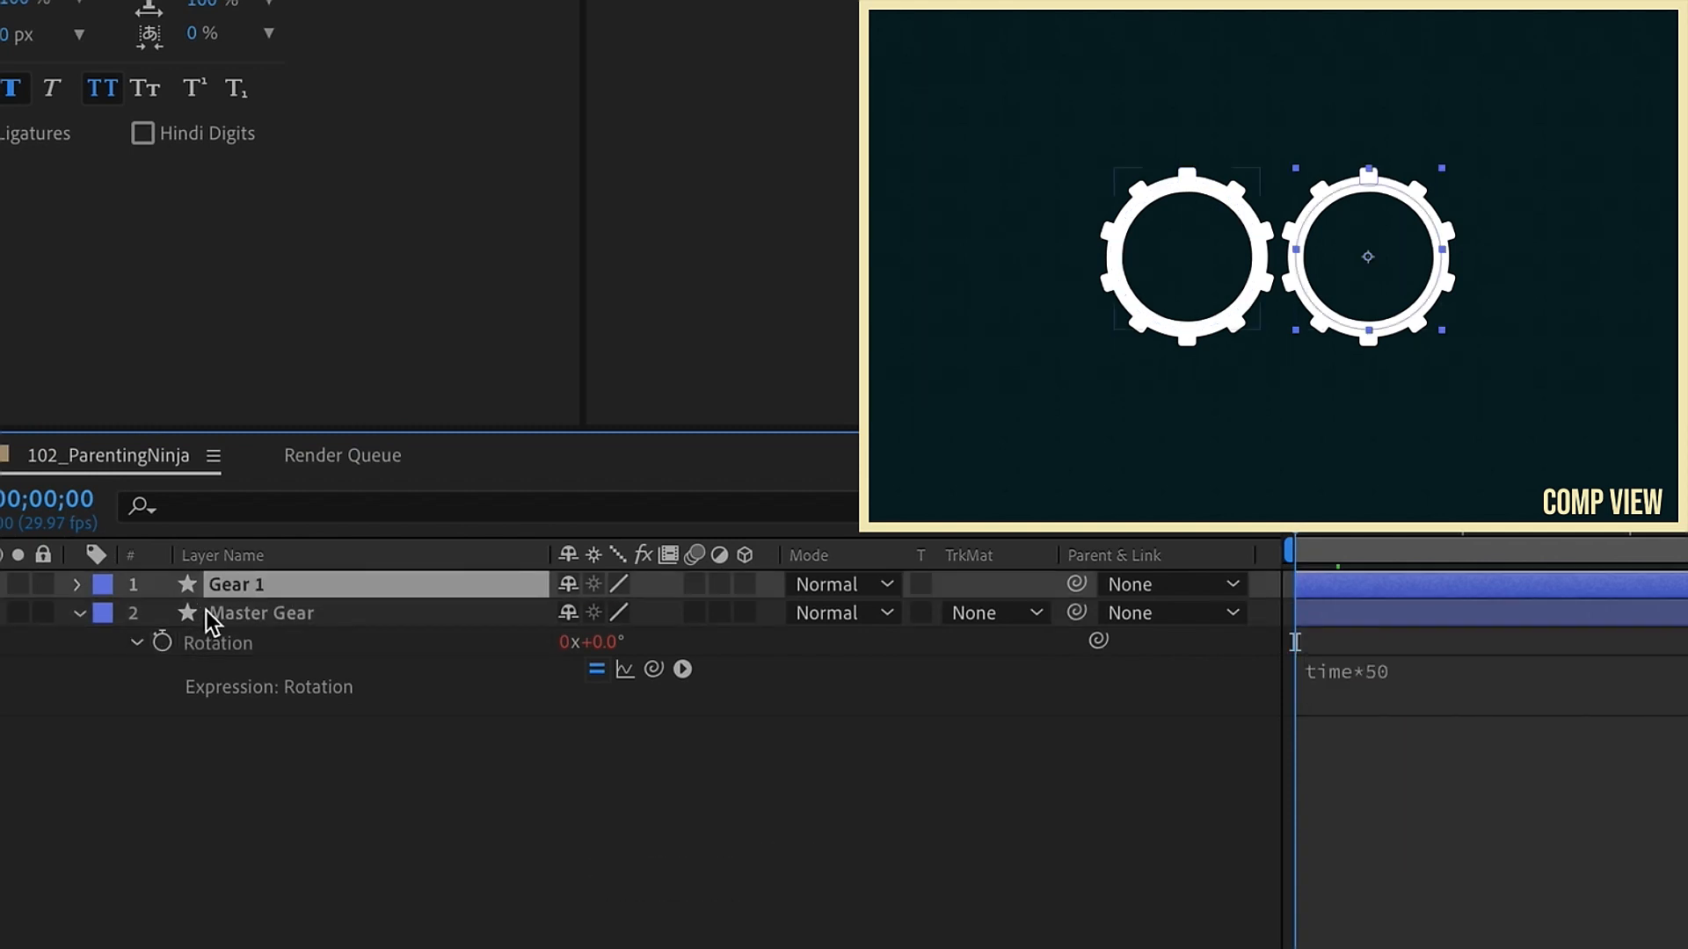
{"action": "key", "text": "r"}
{"action": "left_click_drag", "start_coordinate": [1098, 613], "coordinate": [308, 672]}
{"action": "key", "text": "space"}
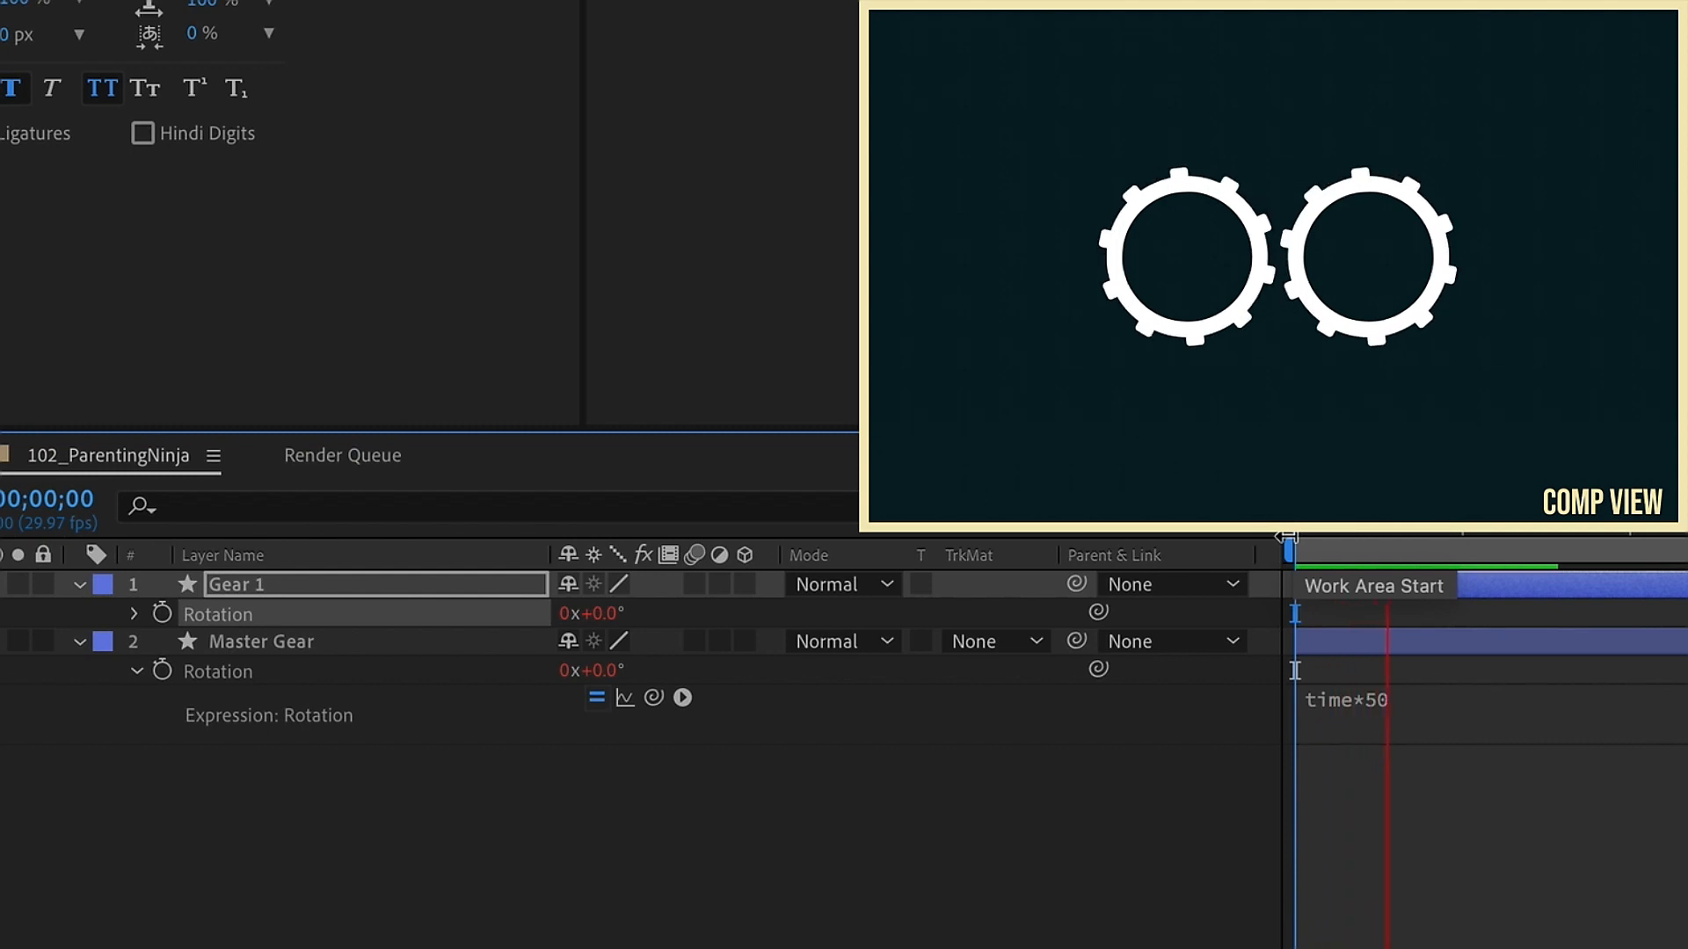
{"action": "left_click_drag", "start_coordinate": [1387, 539], "coordinate": [1355, 539]}
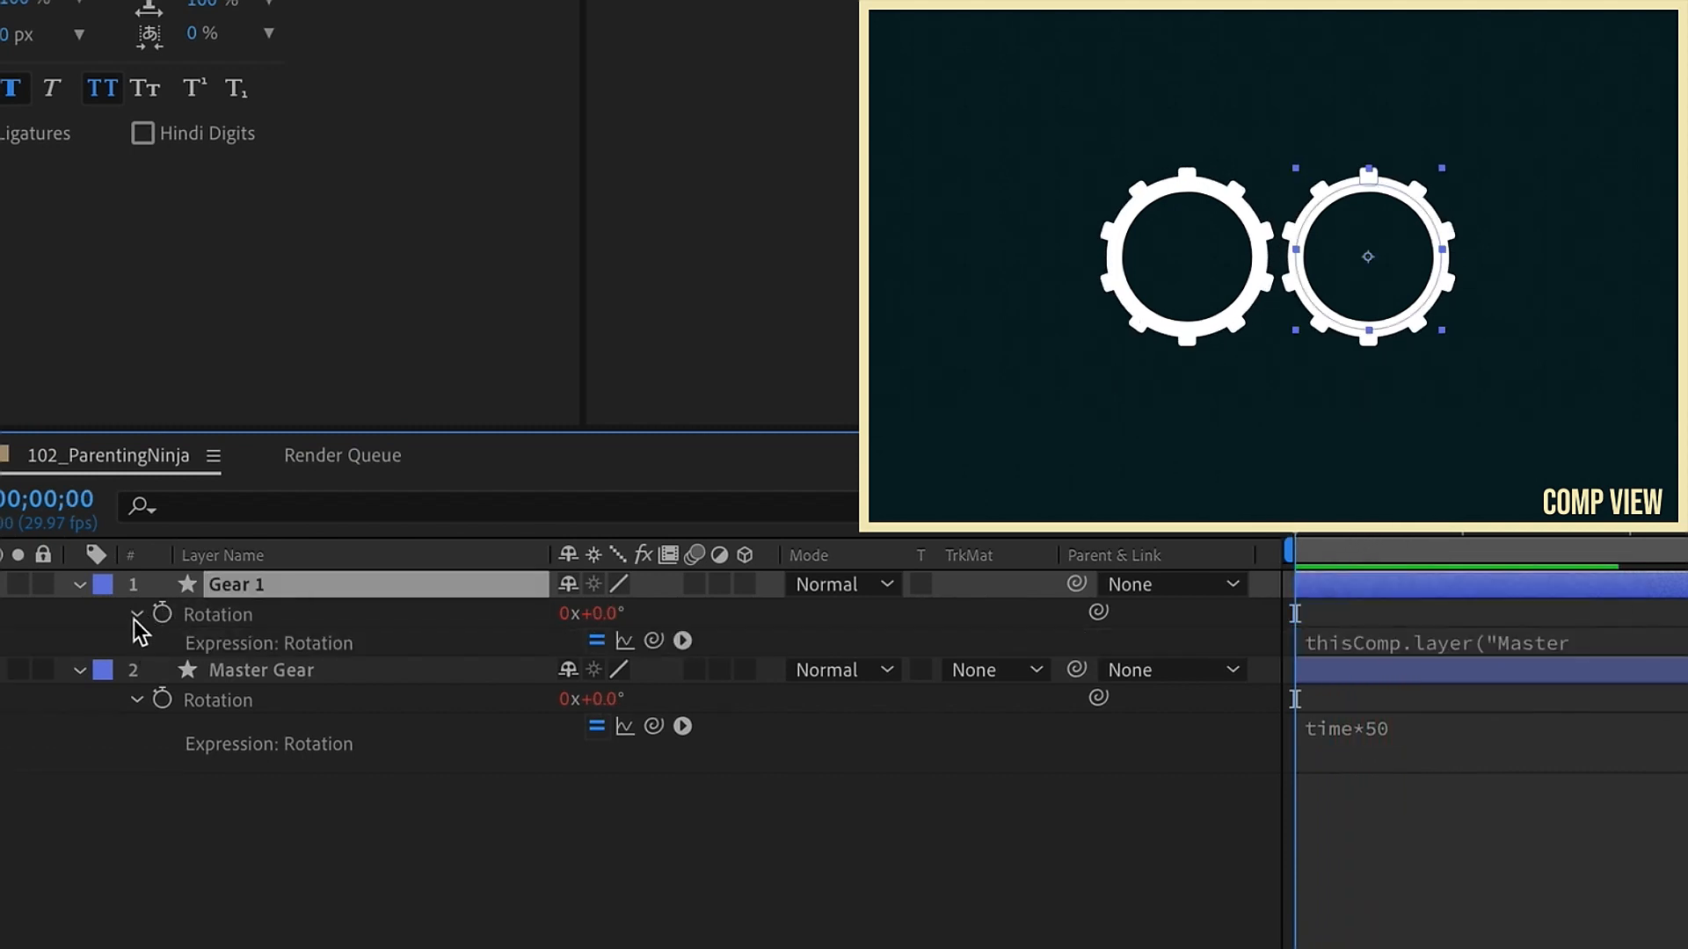
Step: Append *-1 to Gear 1's rotation expression so it spins in reverse, and preview
{"action": "left_click", "coordinate": [1549, 674]}
{"action": "type", "text": "*-1"}
{"action": "left_click", "coordinate": [1486, 866]}
{"action": "key", "text": "space"}
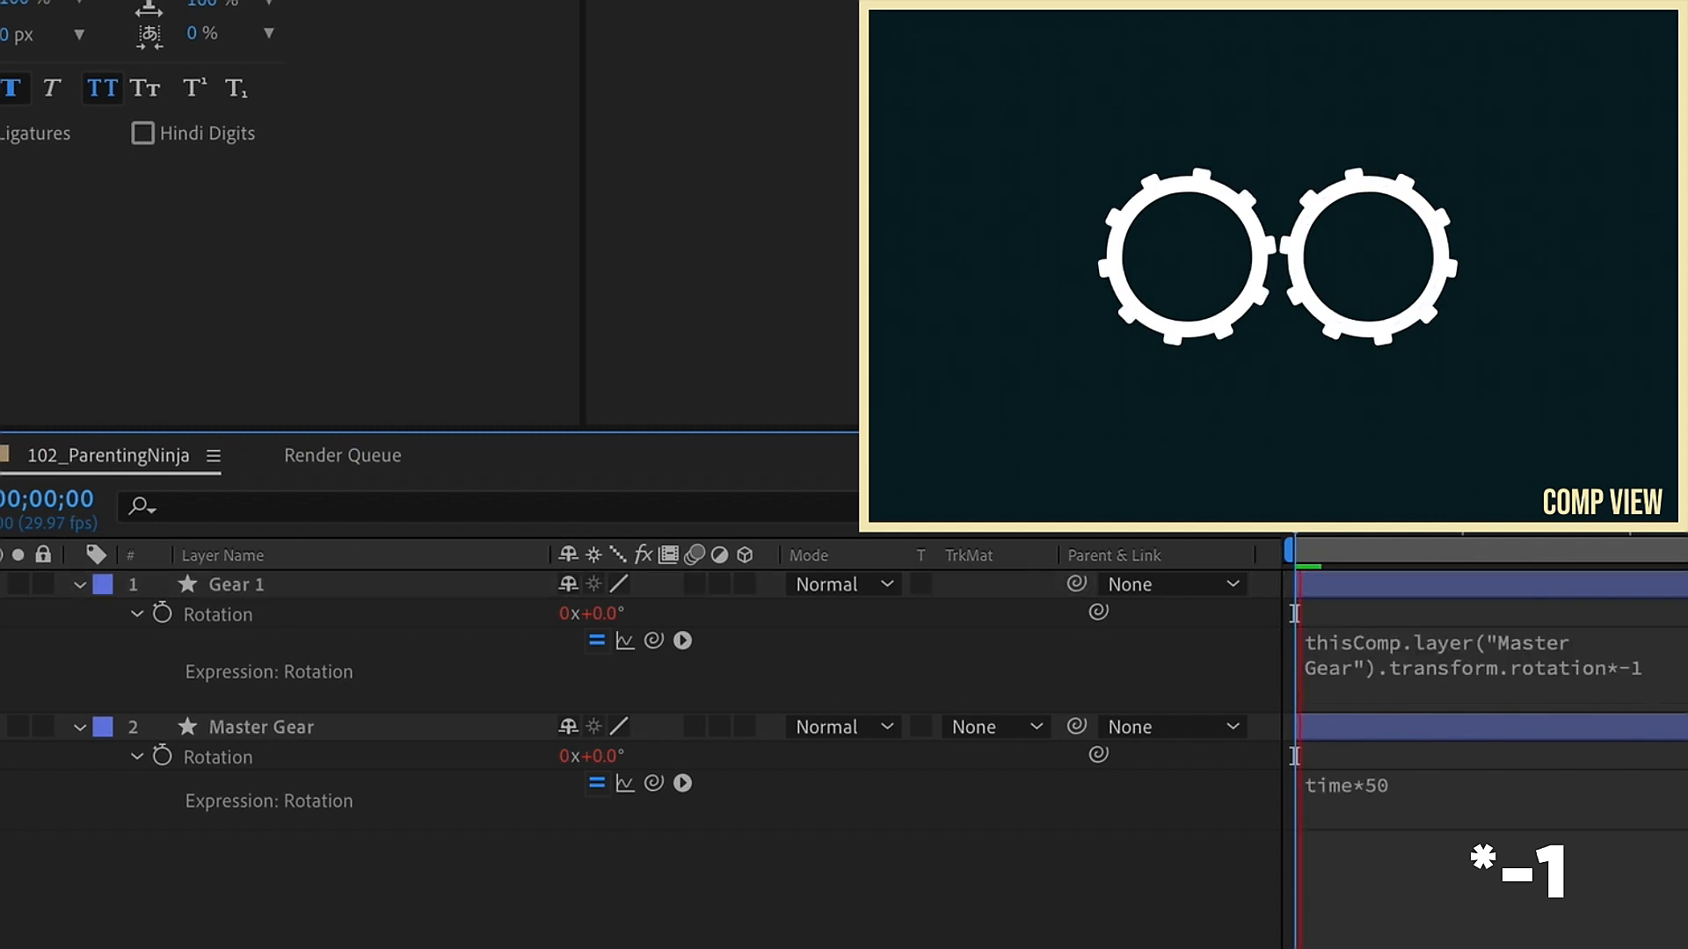
Step: Scale Gear 1 to 67%
{"action": "left_click", "coordinate": [291, 586]}
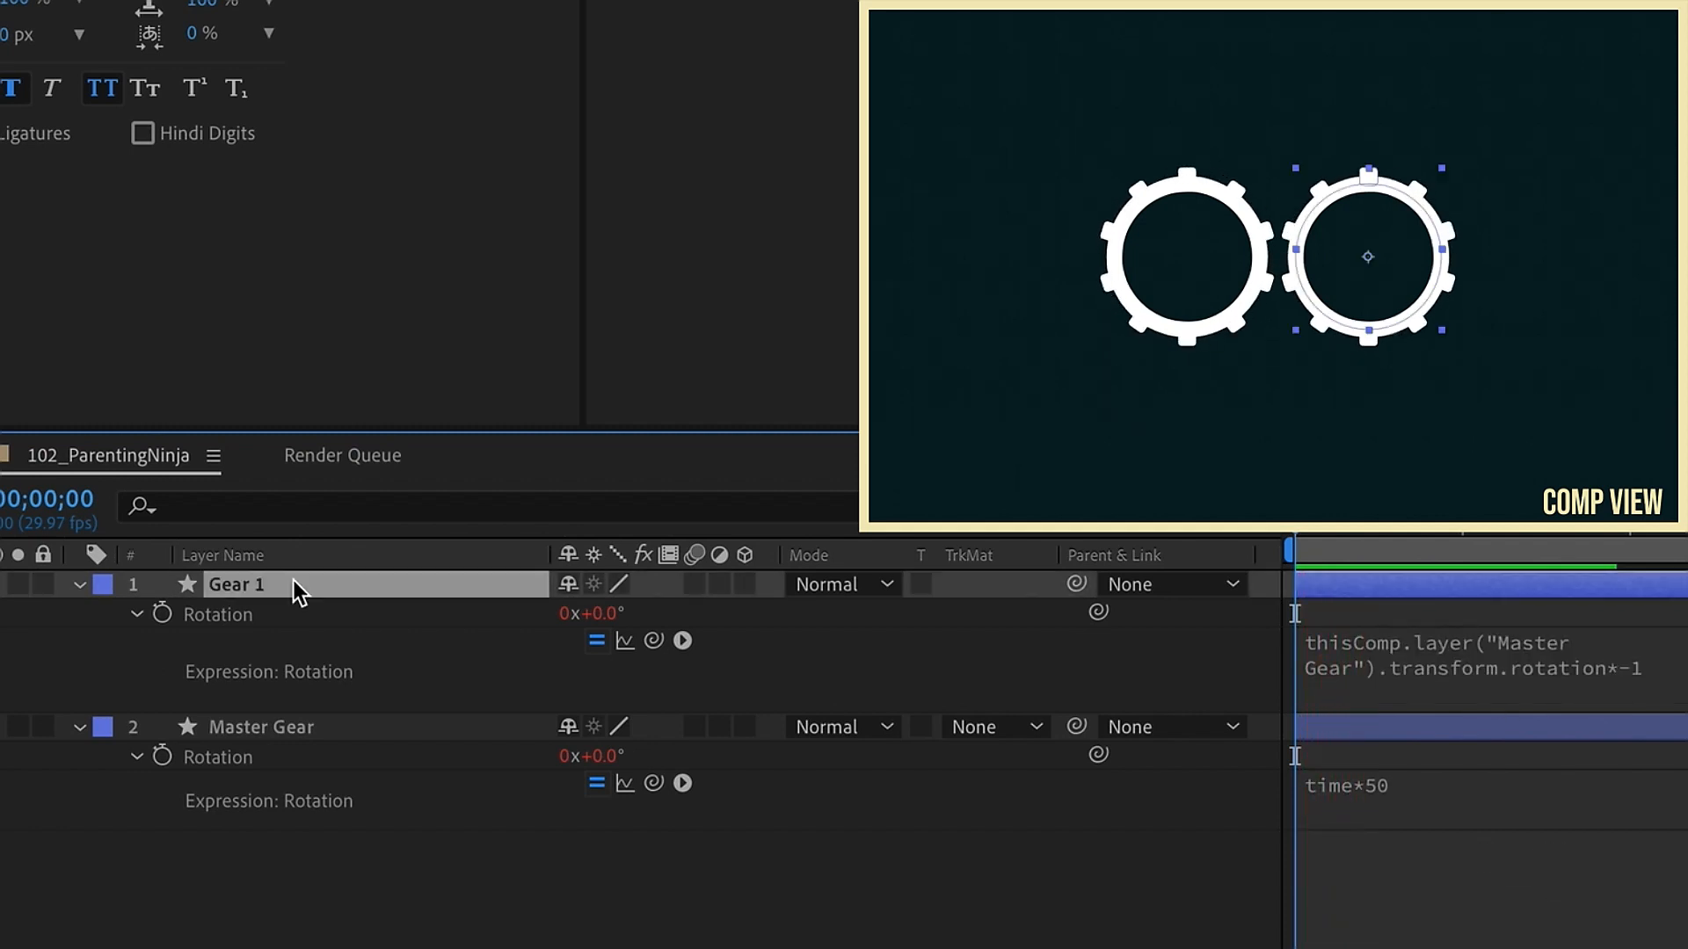
{"action": "key", "text": "s"}
{"action": "left_click", "coordinate": [610, 614]}
{"action": "type", "text": "67"}
{"action": "key", "text": "Return"}
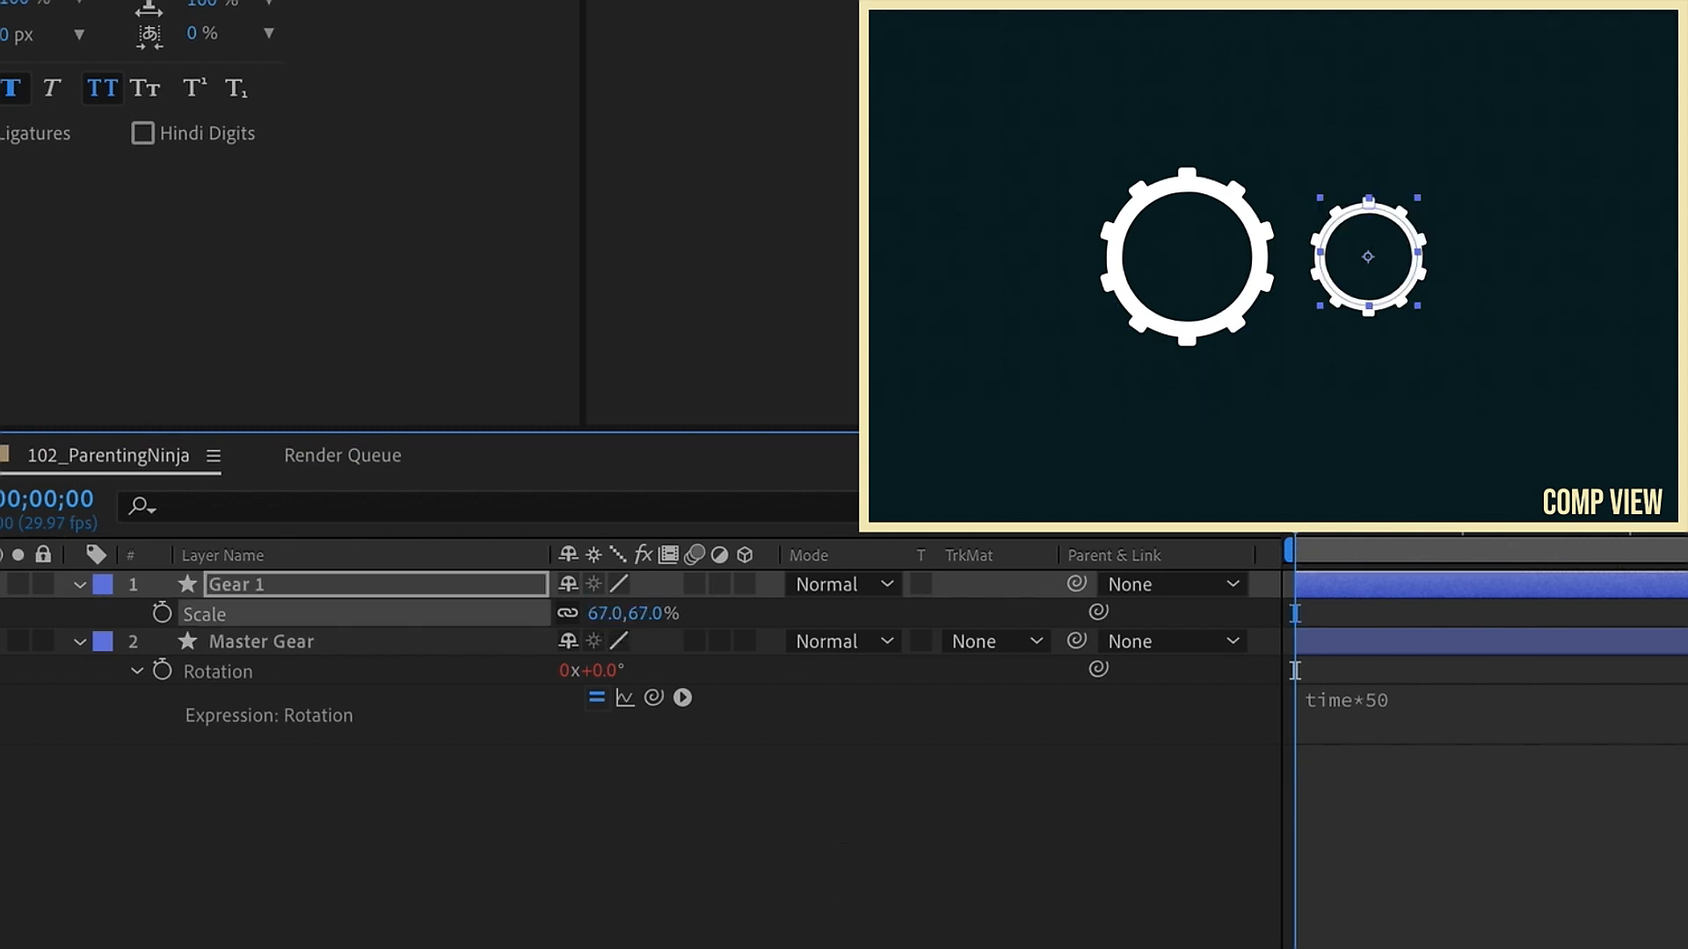
Step: Move Gear 1 to about 1151,490 so its teeth mesh with the Master Gear, and preview
{"action": "left_click", "coordinate": [396, 583]}
{"action": "key", "text": "p"}
{"action": "left_click_drag", "start_coordinate": [647, 614], "coordinate": [528, 598]}
{"action": "left_click_drag", "start_coordinate": [587, 614], "coordinate": [480, 633]}
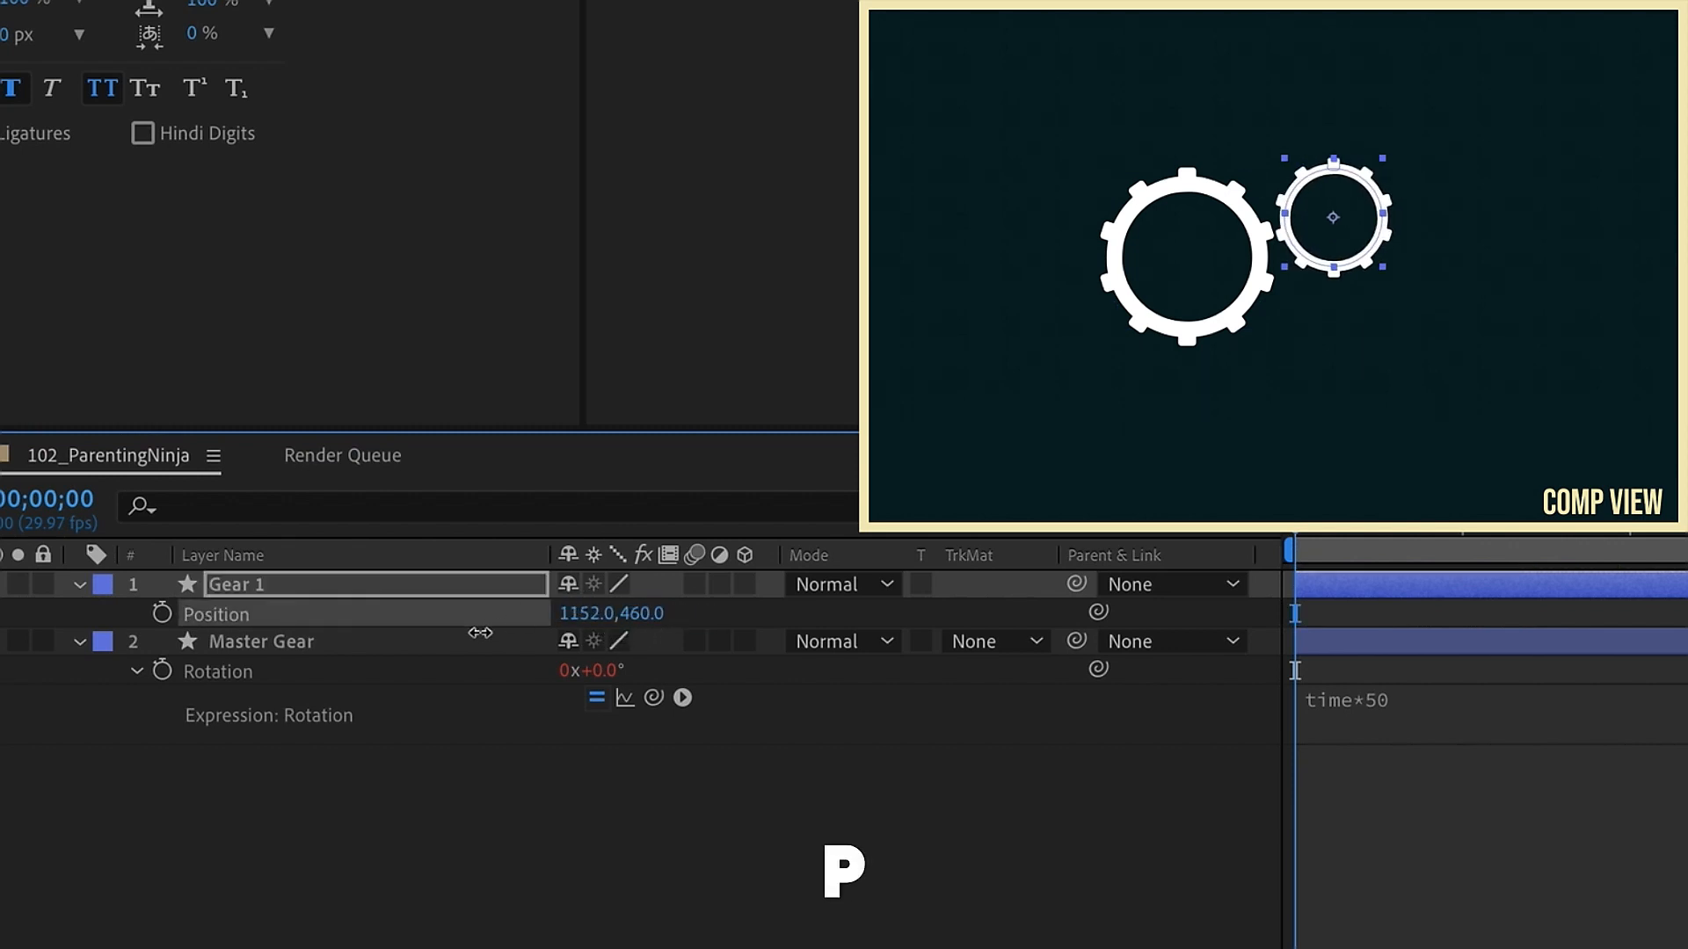
{"action": "left_click_drag", "start_coordinate": [648, 622], "coordinate": [682, 622]}
{"action": "key", "text": "space"}
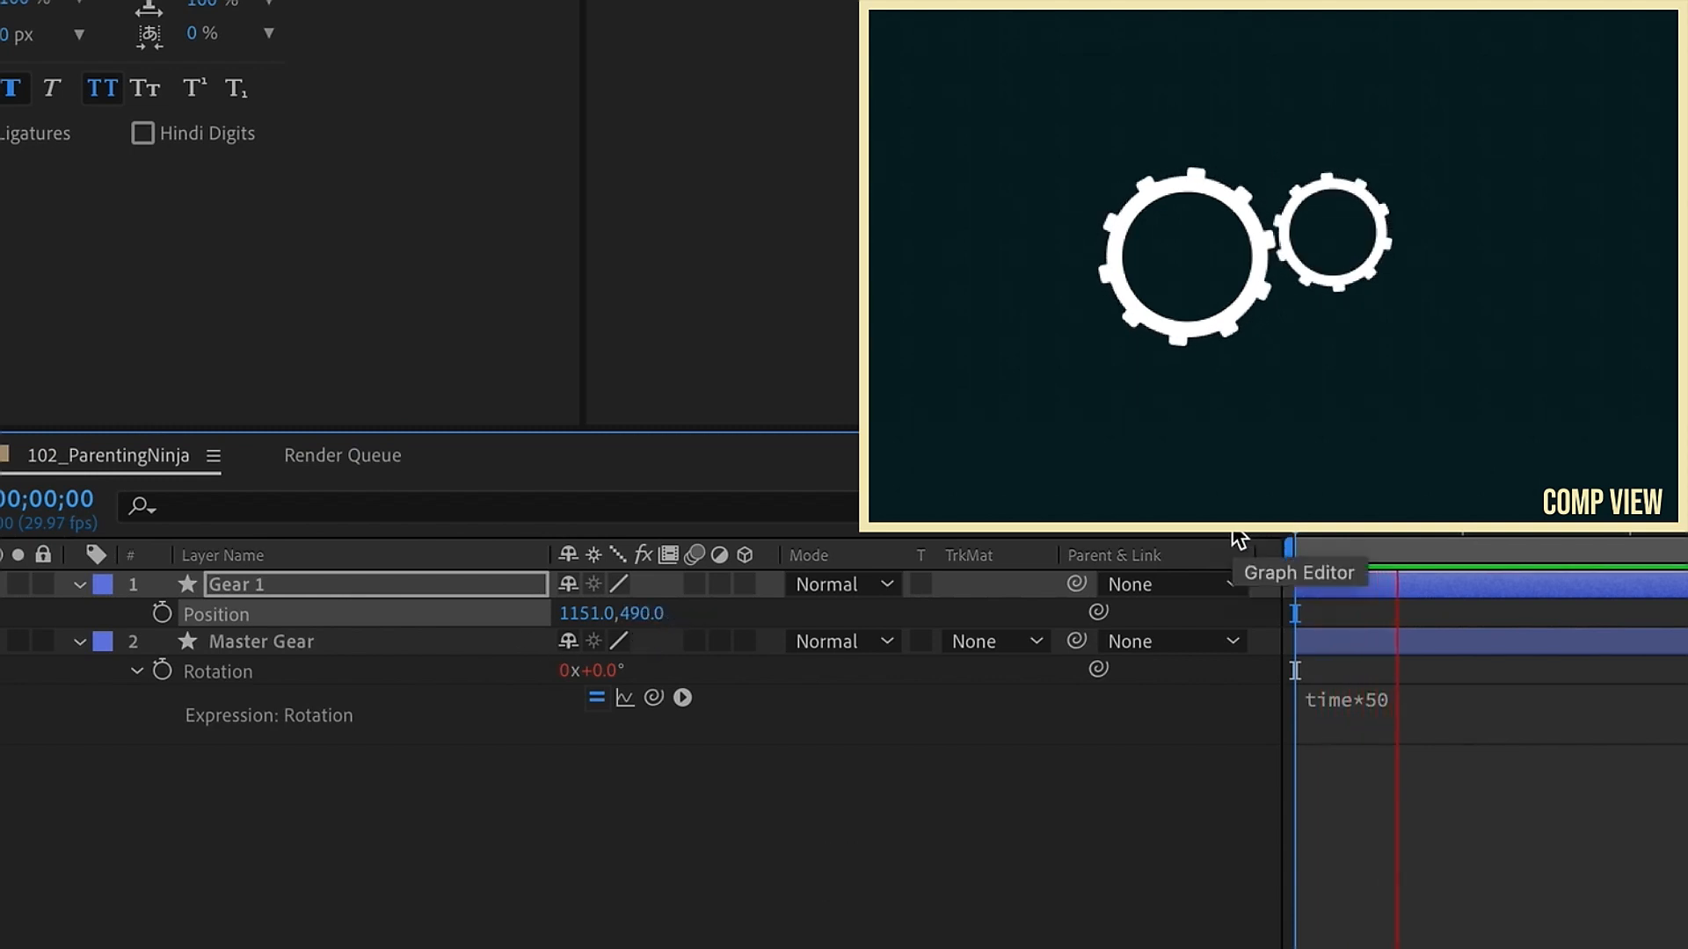
Step: Duplicate the Gear 1 layer
{"action": "left_click", "coordinate": [424, 580]}
{"action": "key", "text": "ctrl+d"}
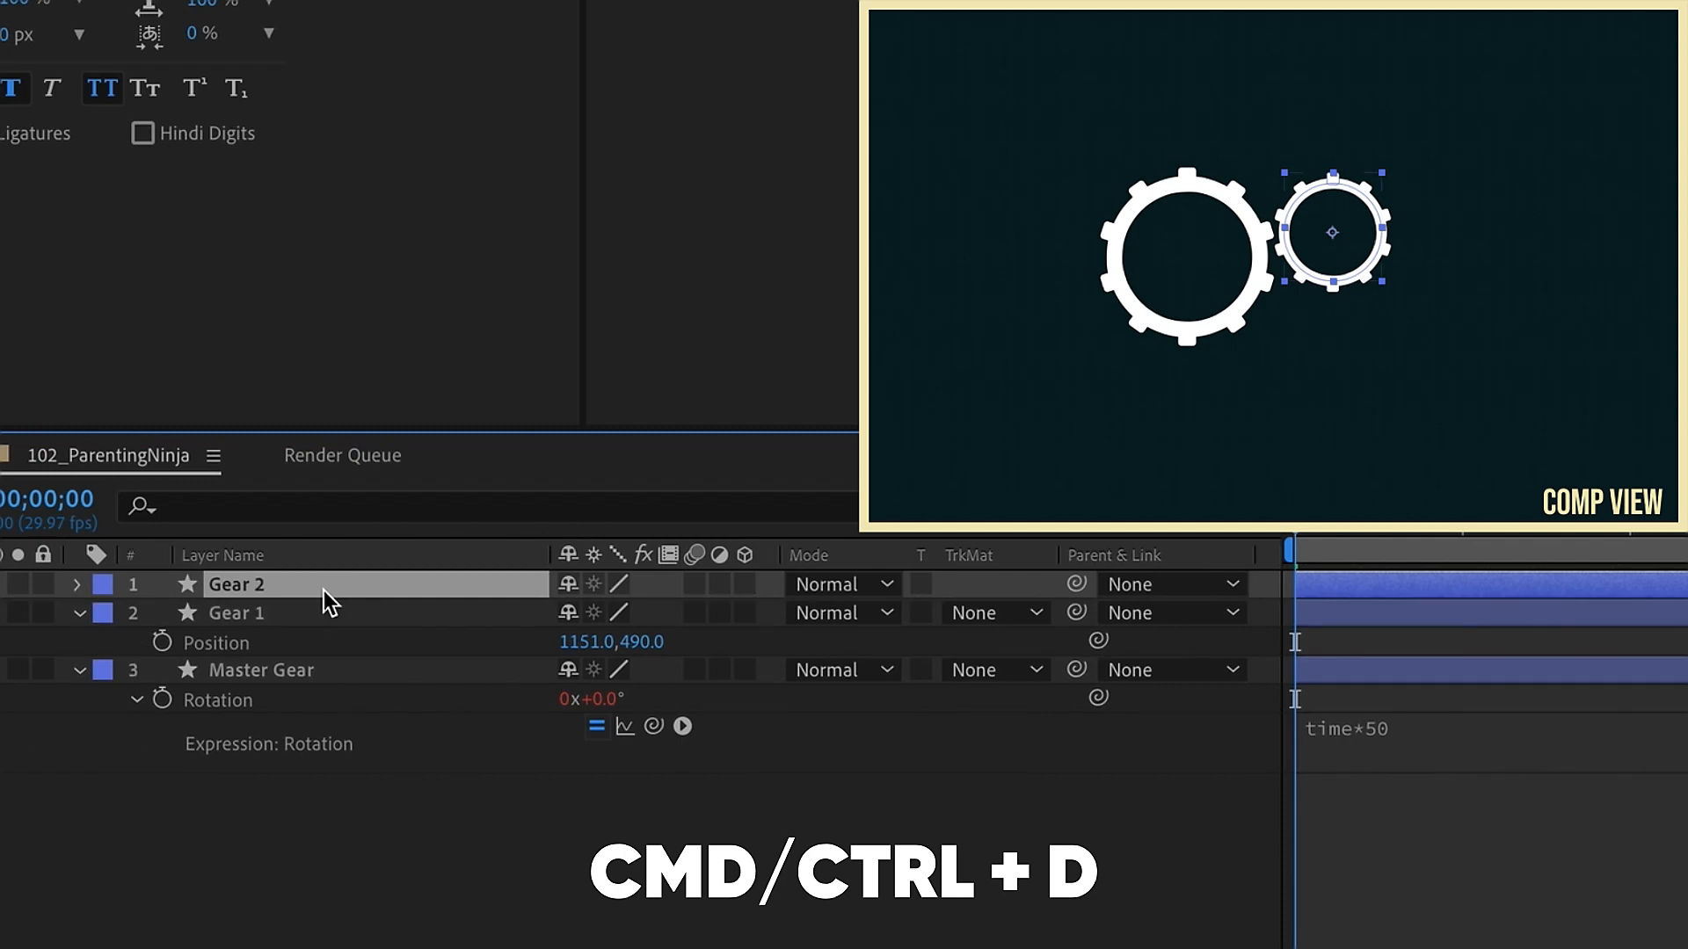
{"action": "key", "text": "p"}
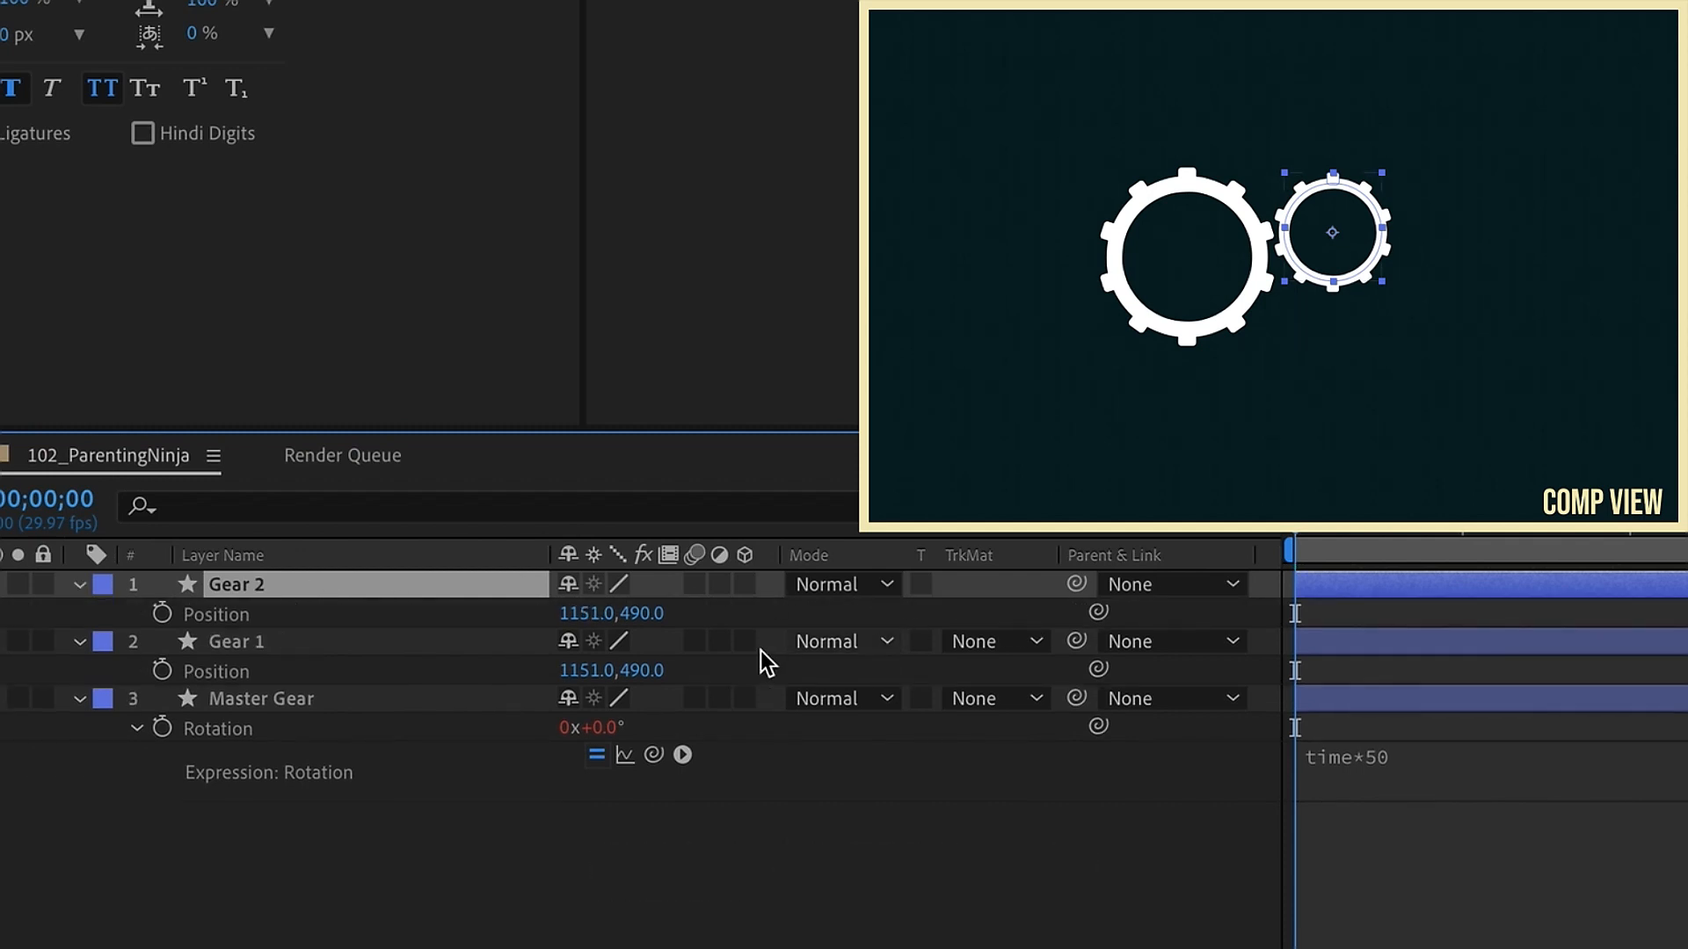
Step: Scale the duplicate gear to 50% and place it at about 1303,640, meshing below-right of Gear 1
{"action": "left_click_drag", "start_coordinate": [646, 615], "coordinate": [775, 586]}
{"action": "key", "text": "shift+s"}
{"action": "left_click", "coordinate": [606, 643]}
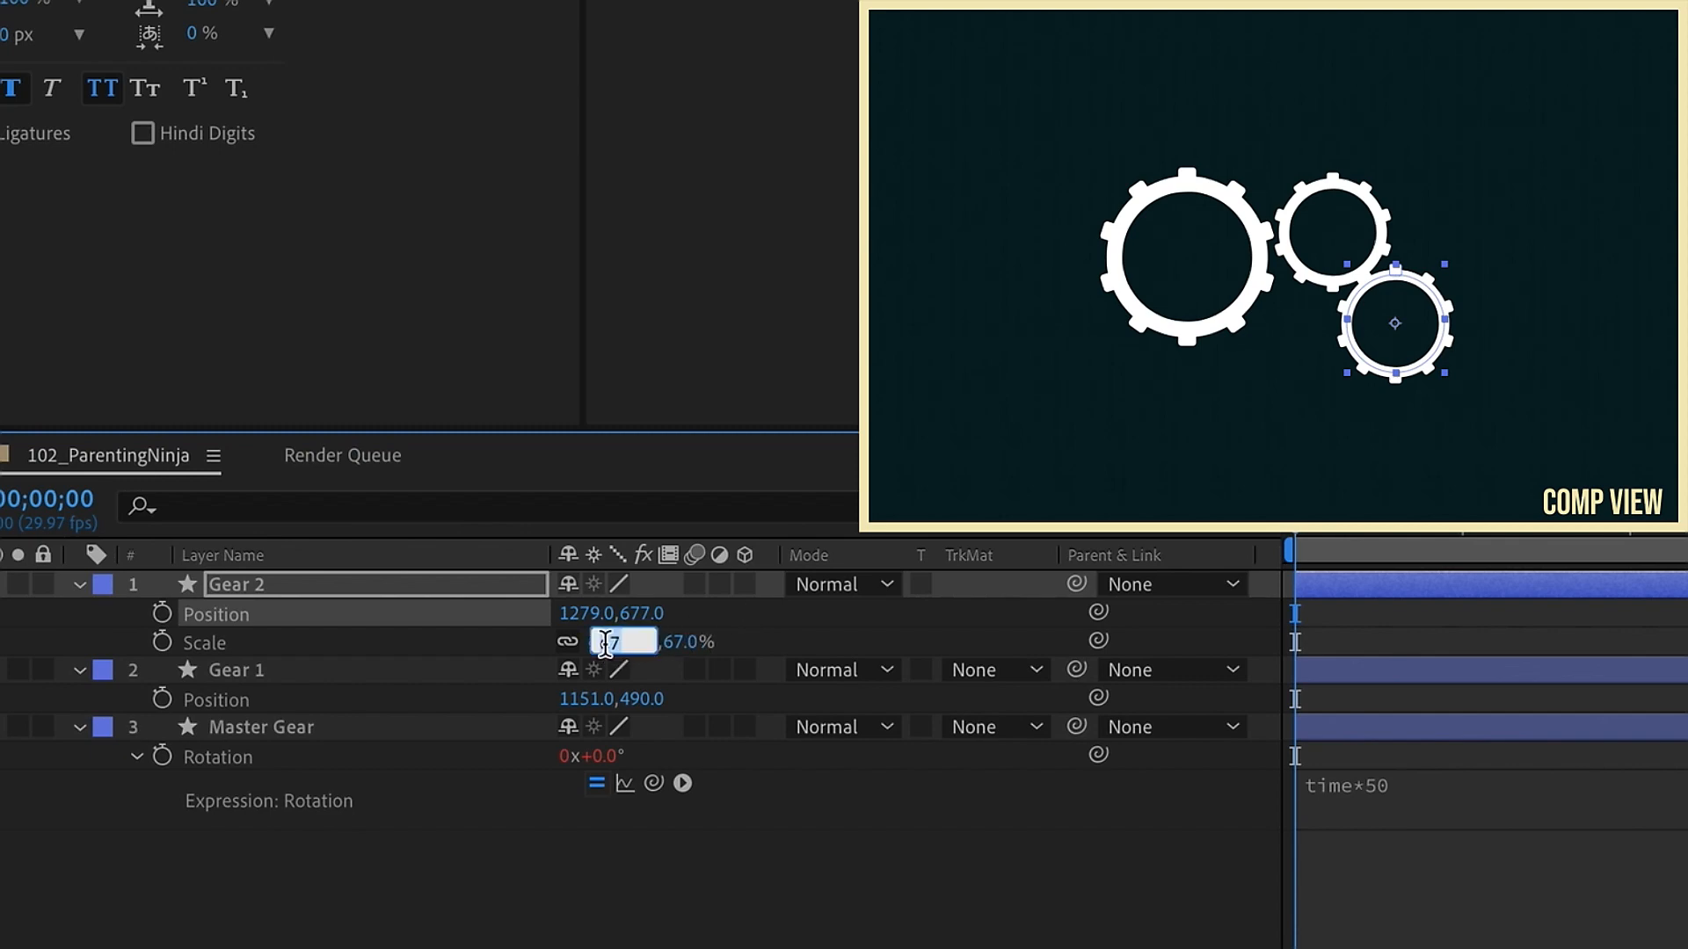
{"action": "key", "text": "Return"}
{"action": "left_click_drag", "start_coordinate": [639, 613], "coordinate": [607, 614]}
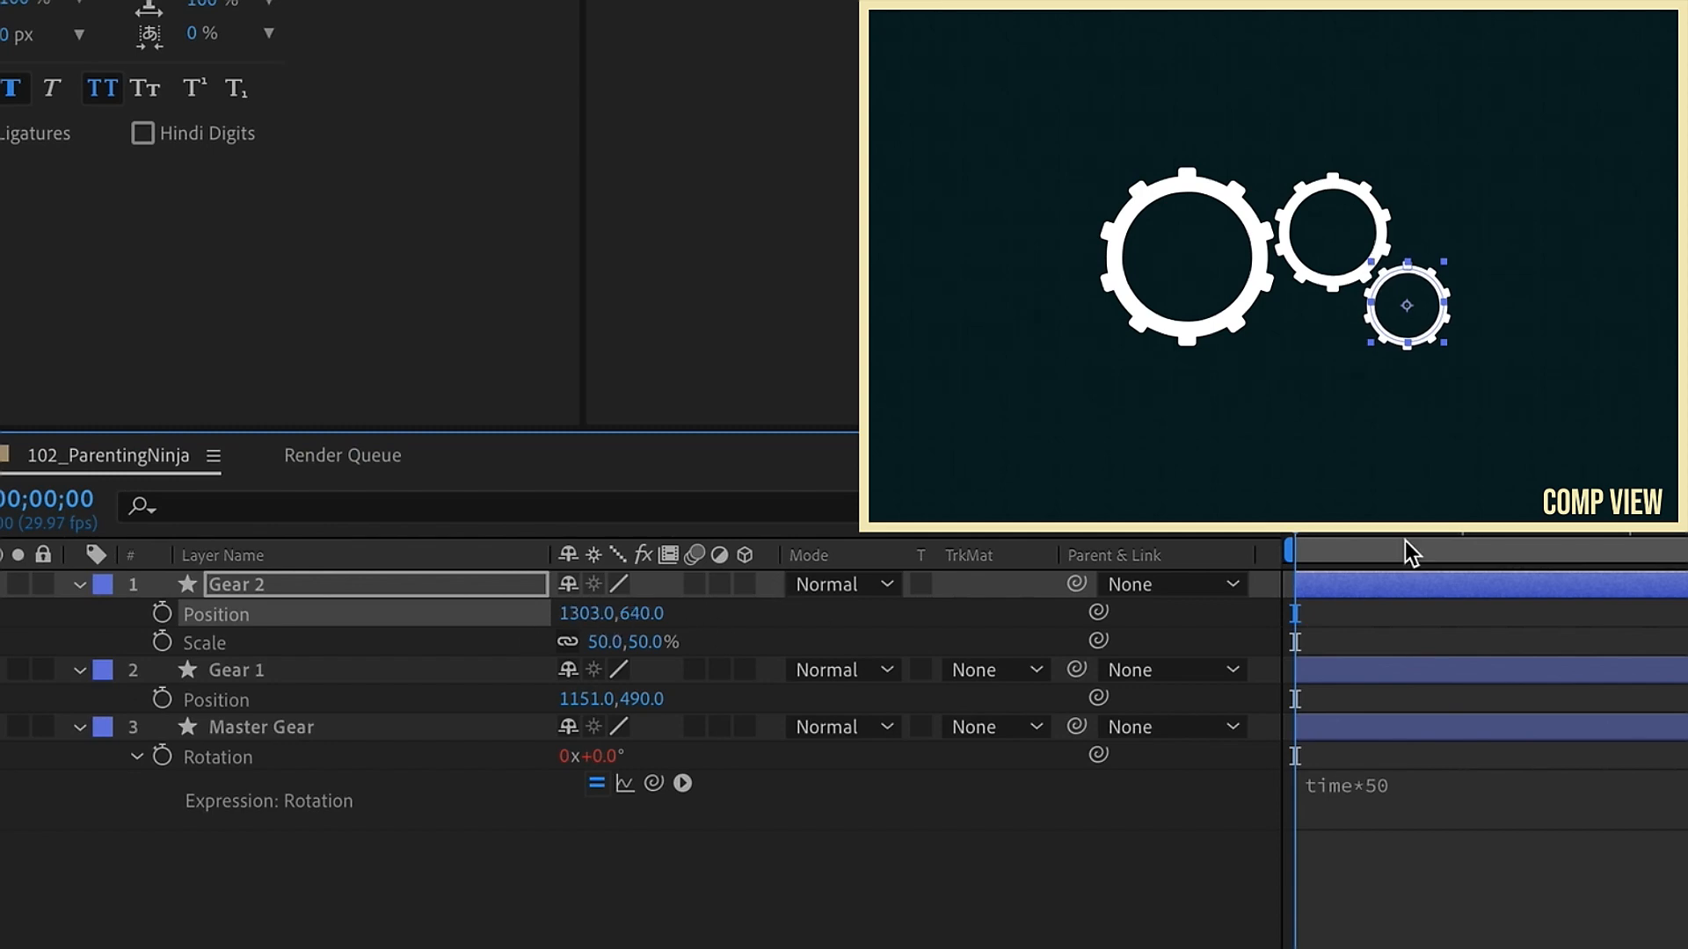
Step: Edit Gear 2's rotation expression to thisComp.layer("Master Gear").transform.rotation so it follows the master directly
{"action": "key", "text": "space"}
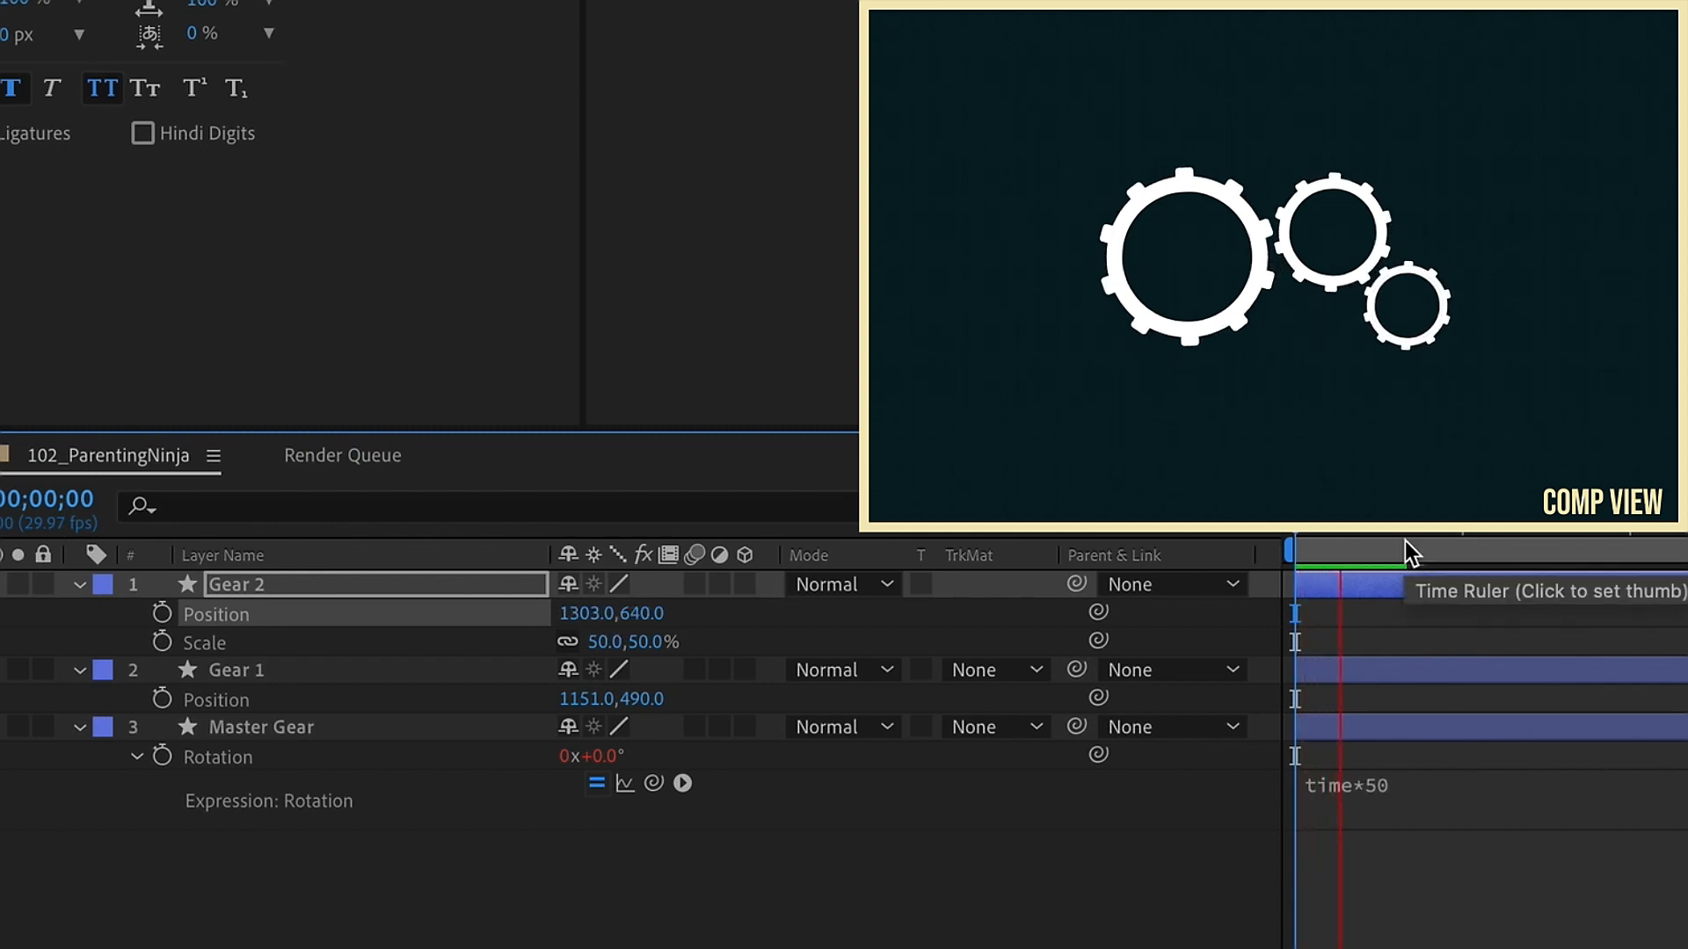
{"action": "left_click", "coordinate": [1343, 541]}
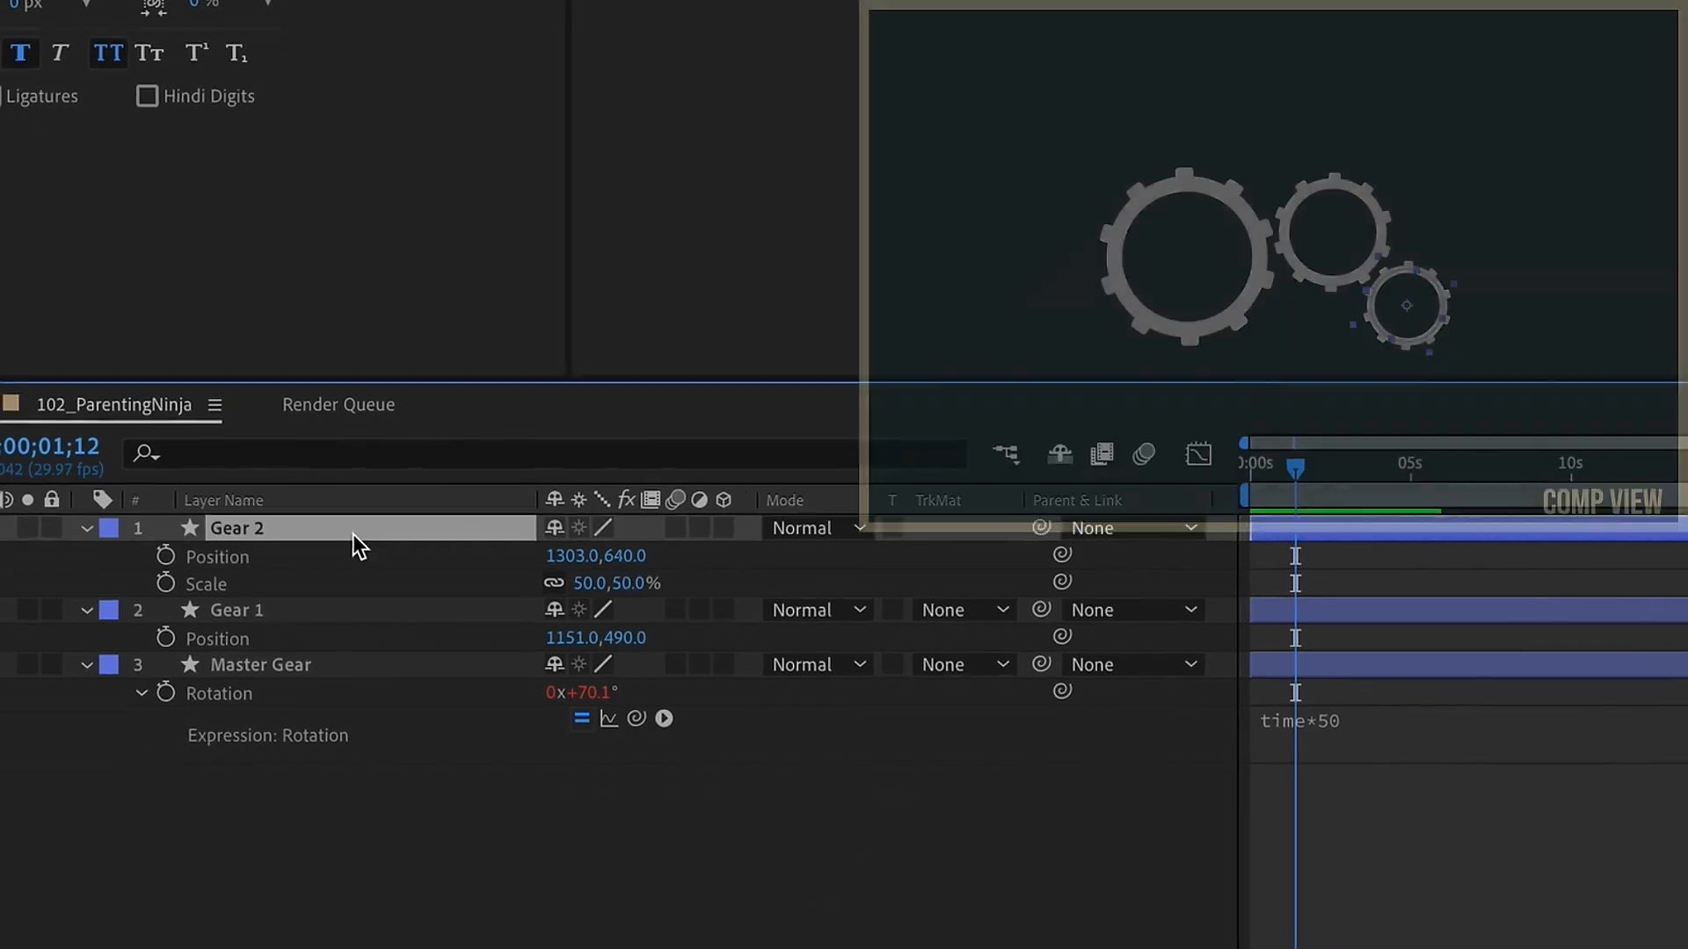
{"action": "key", "text": "e"}
{"action": "key", "text": "e"}
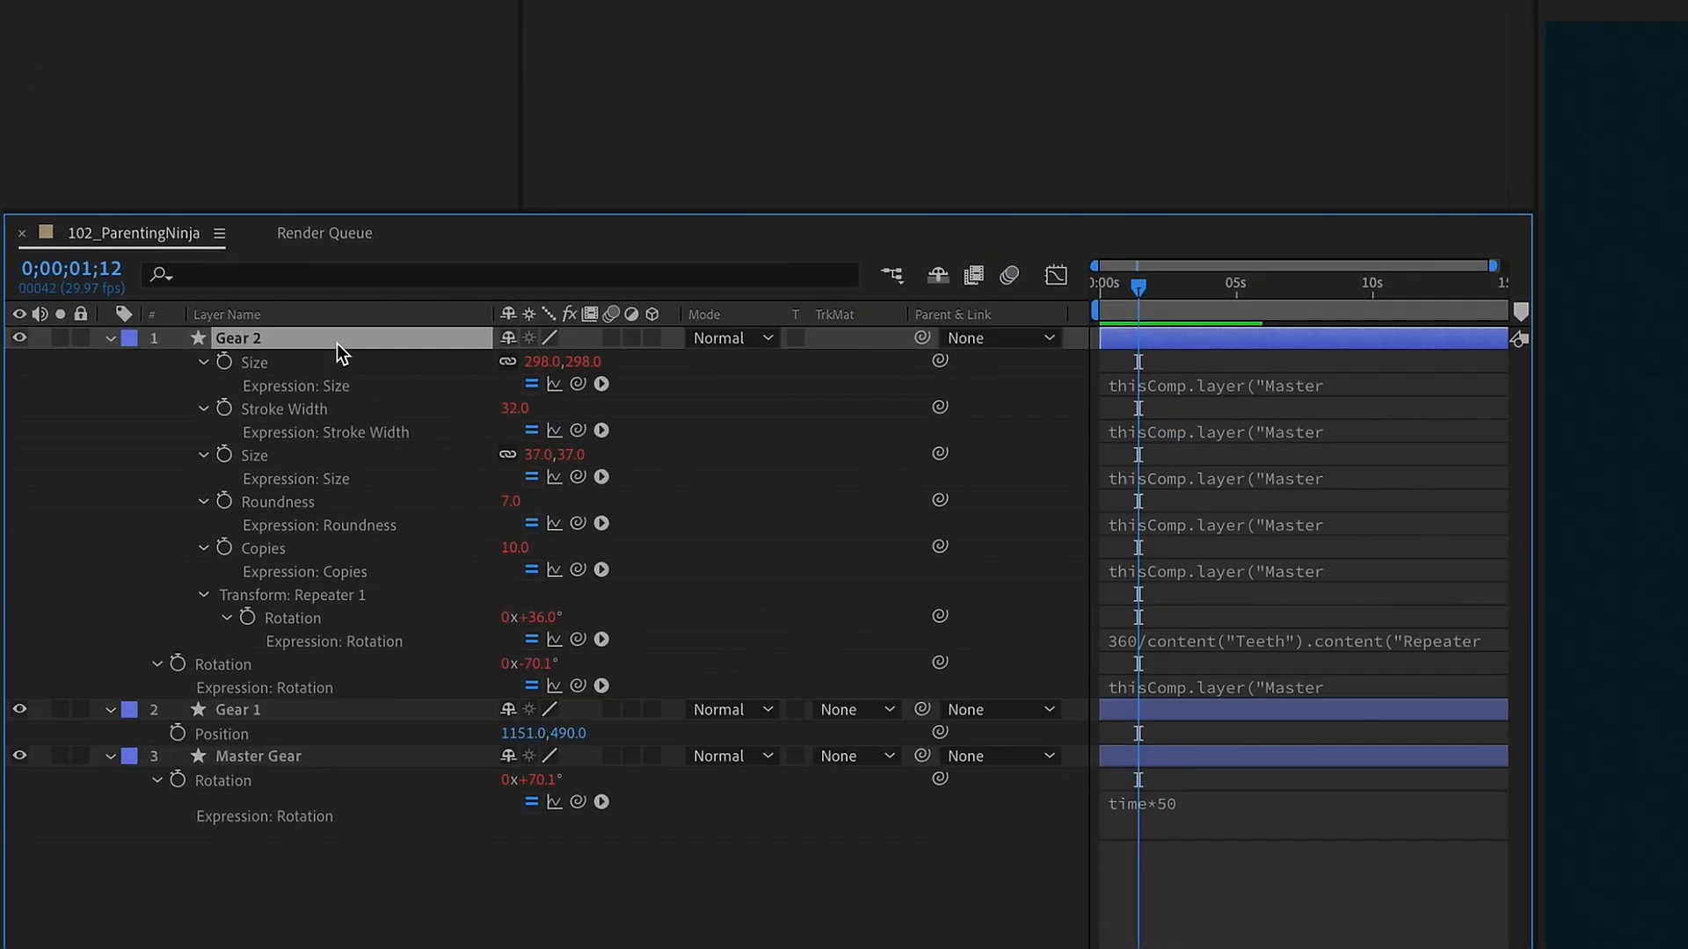
{"action": "left_click", "coordinate": [223, 664]}
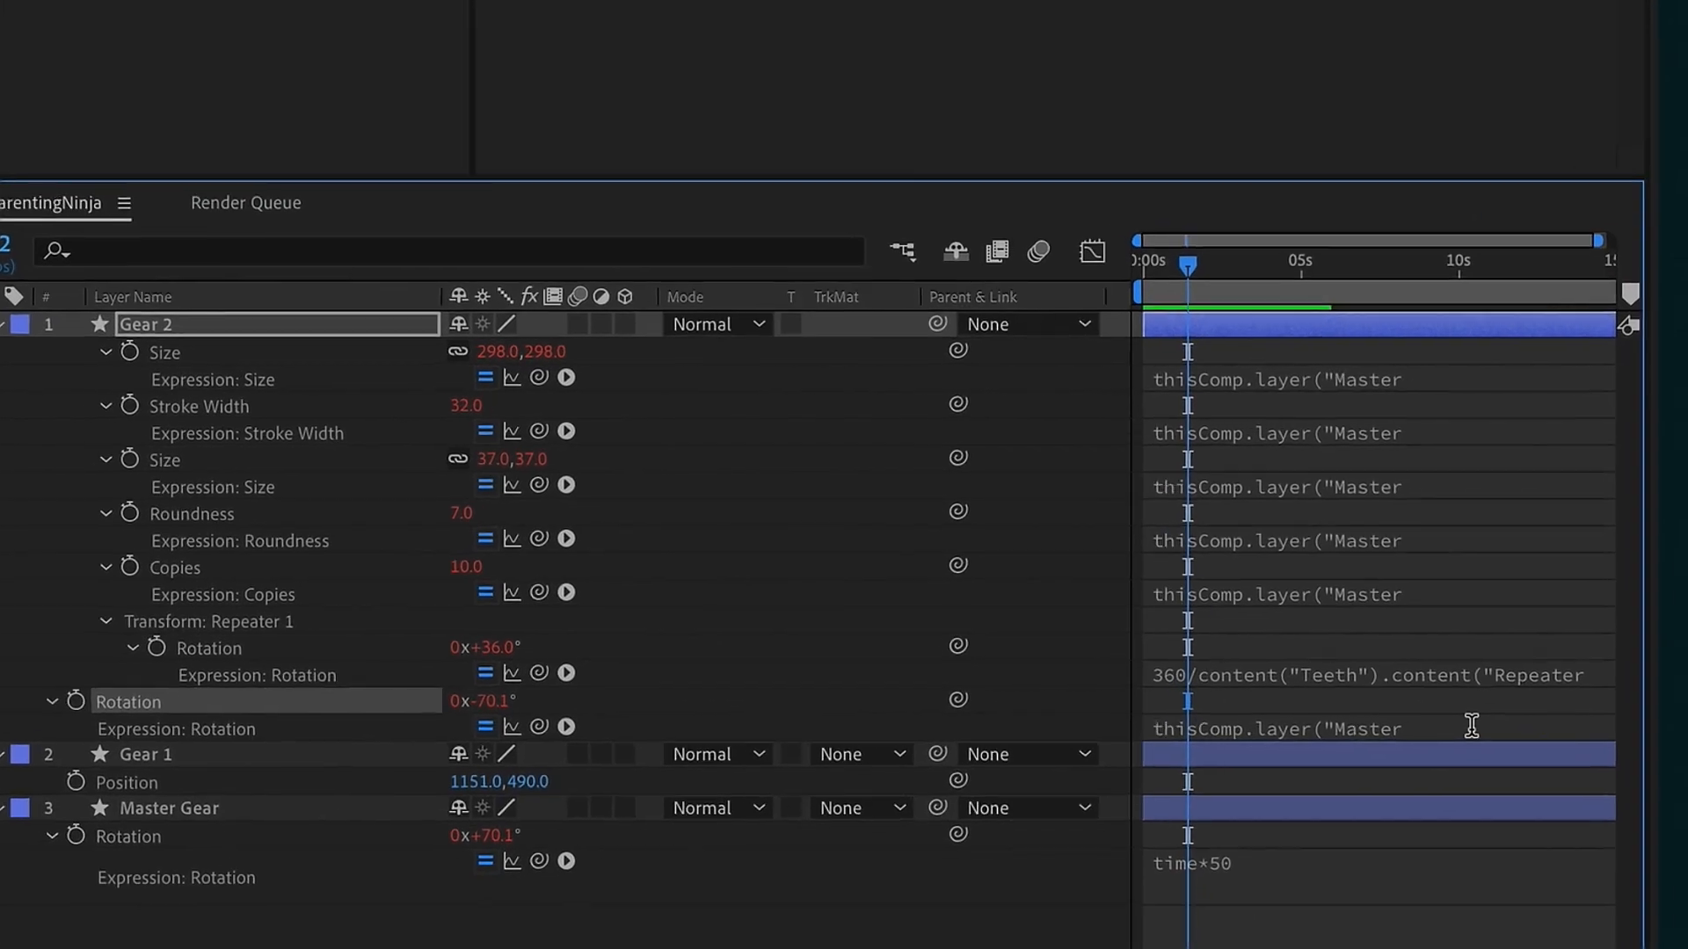
{"action": "left_click", "coordinate": [1468, 724]}
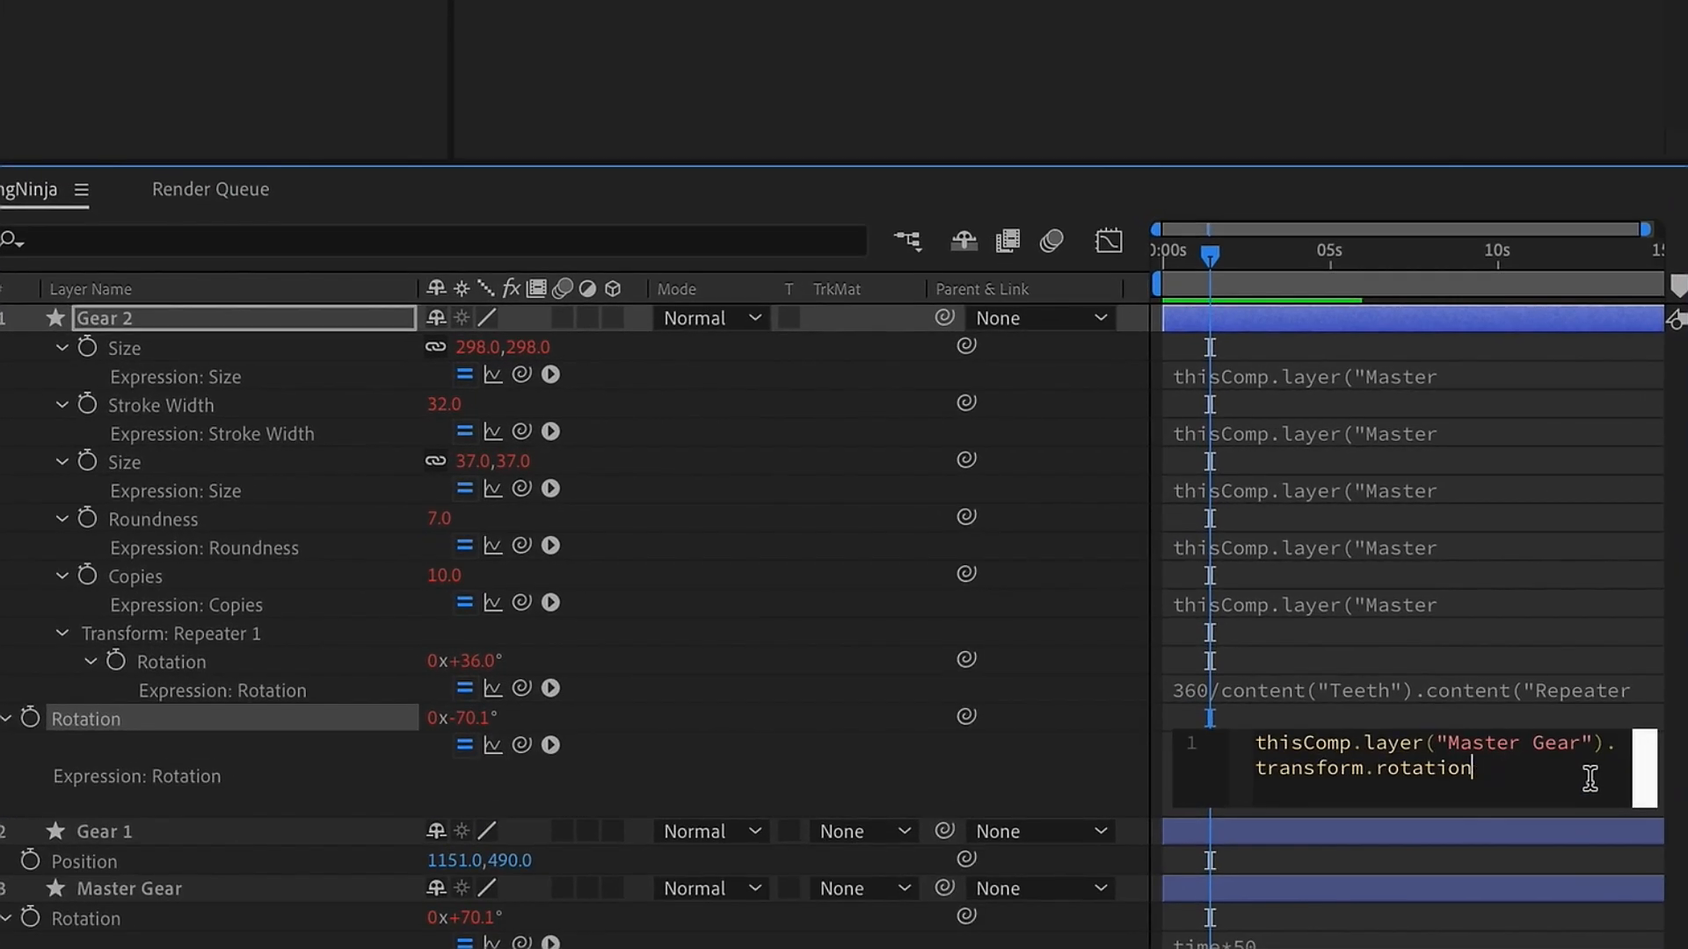
{"action": "left_click", "coordinate": [175, 322]}
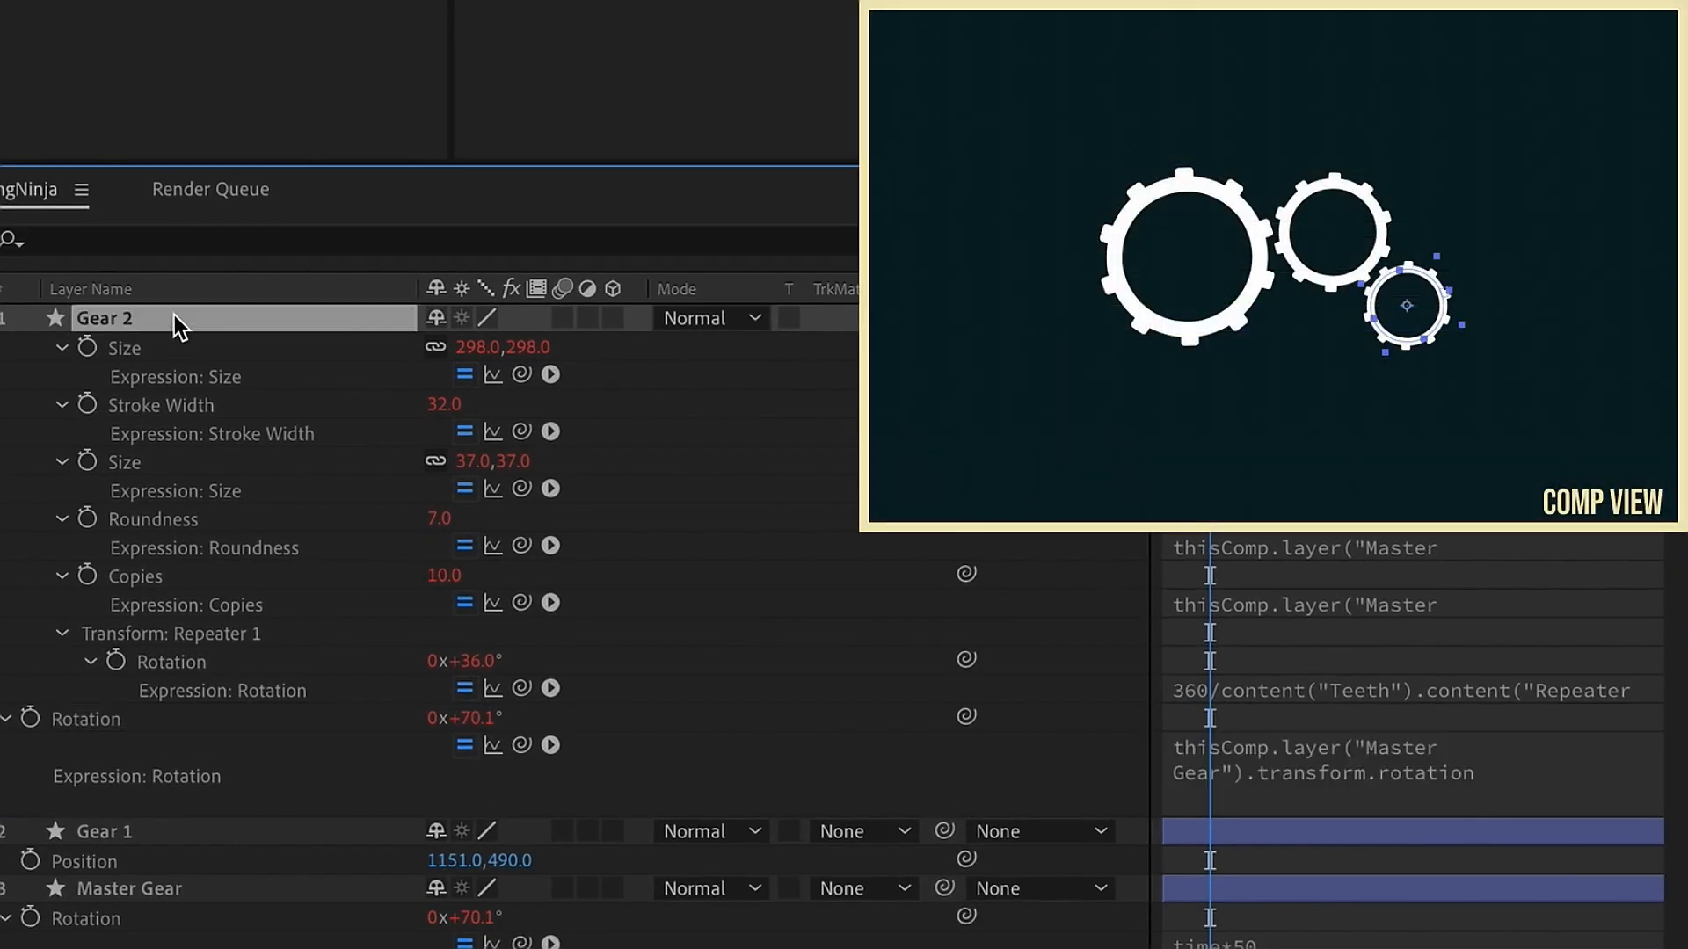
Step: Preview the gear animation and collapse all the layers' properties
{"action": "key", "text": "F2"}
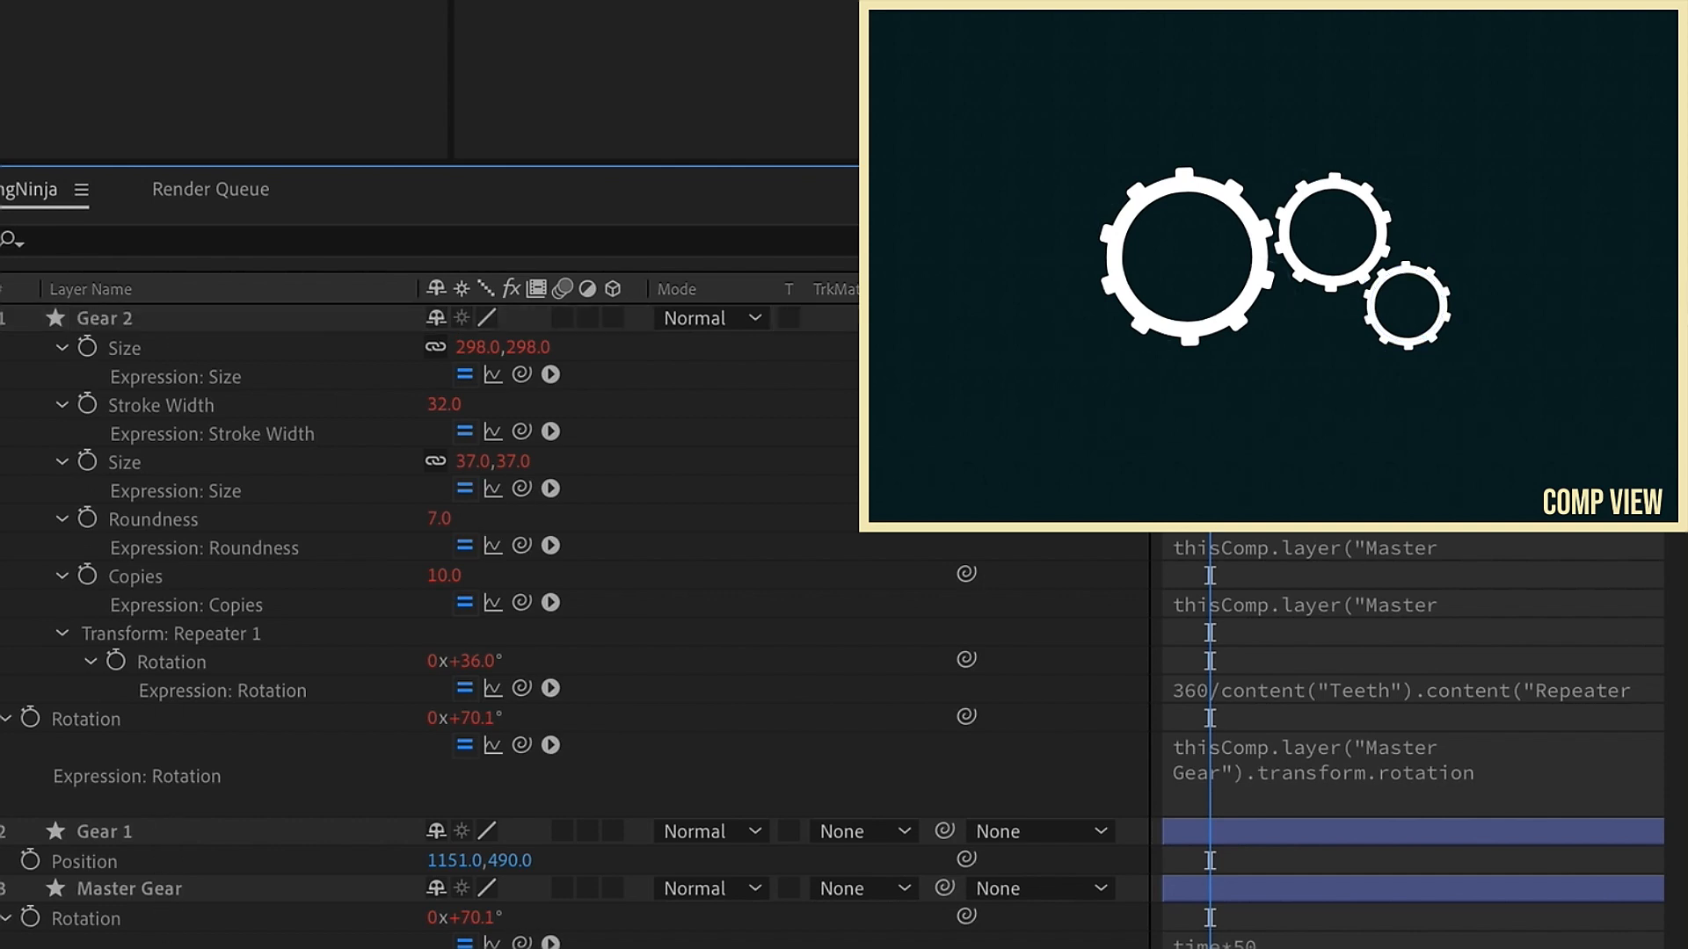
{"action": "key", "text": "space"}
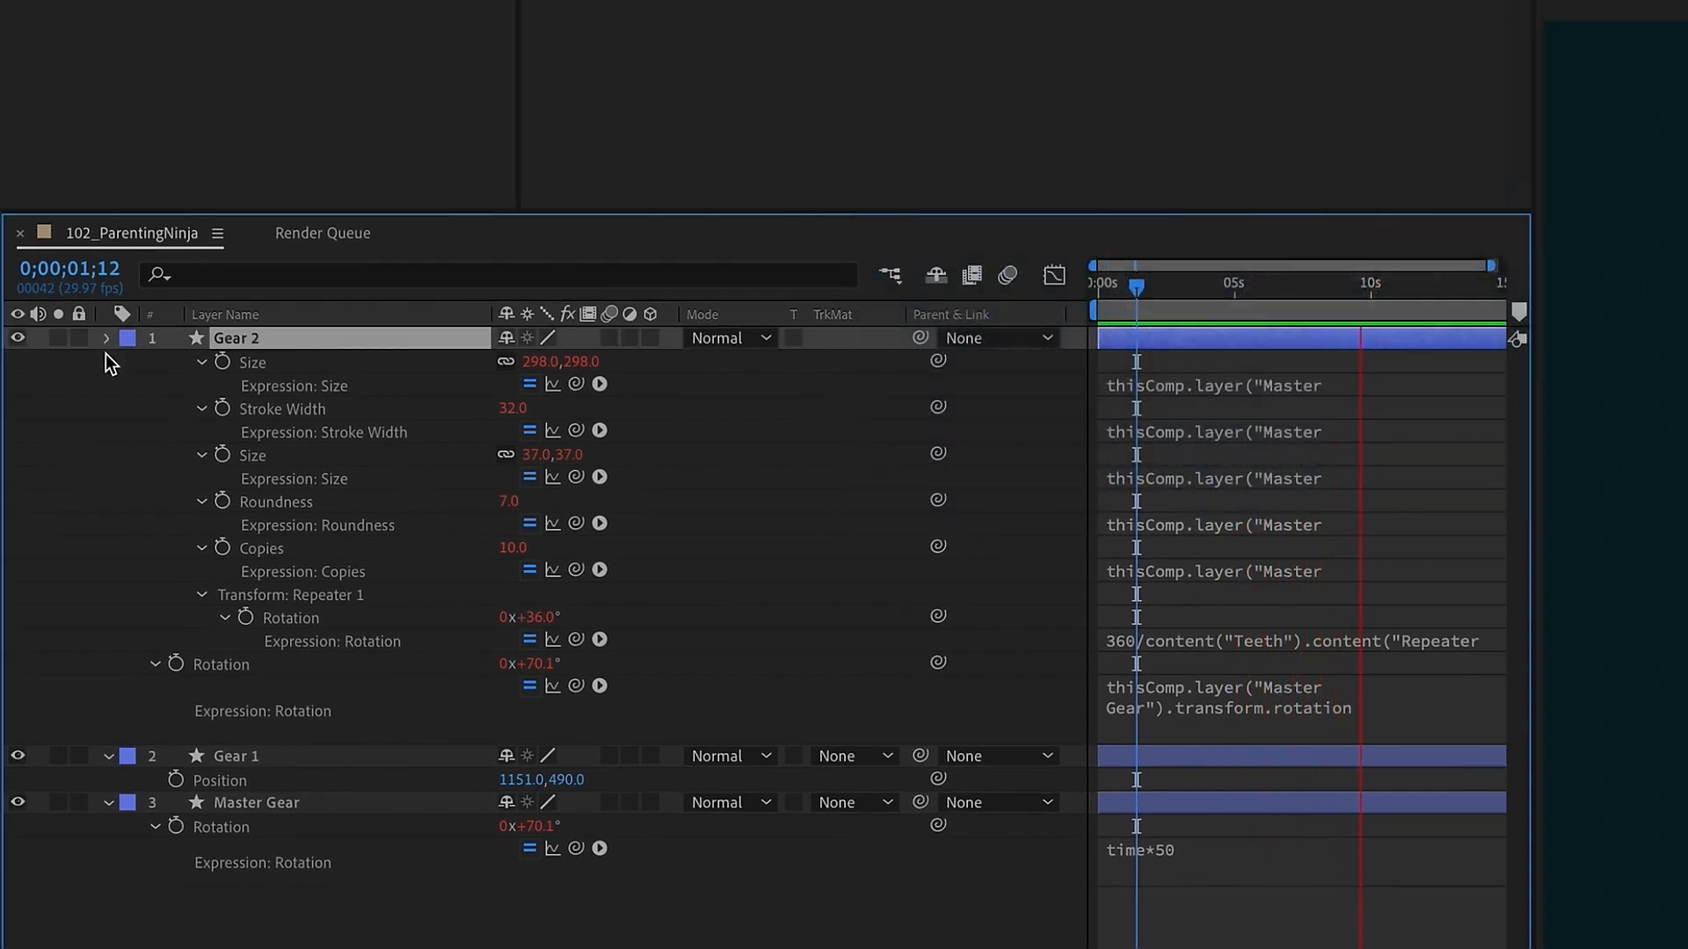
{"action": "left_click", "coordinate": [107, 340]}
{"action": "left_click", "coordinate": [108, 408]}
{"action": "left_click", "coordinate": [519, 606]}
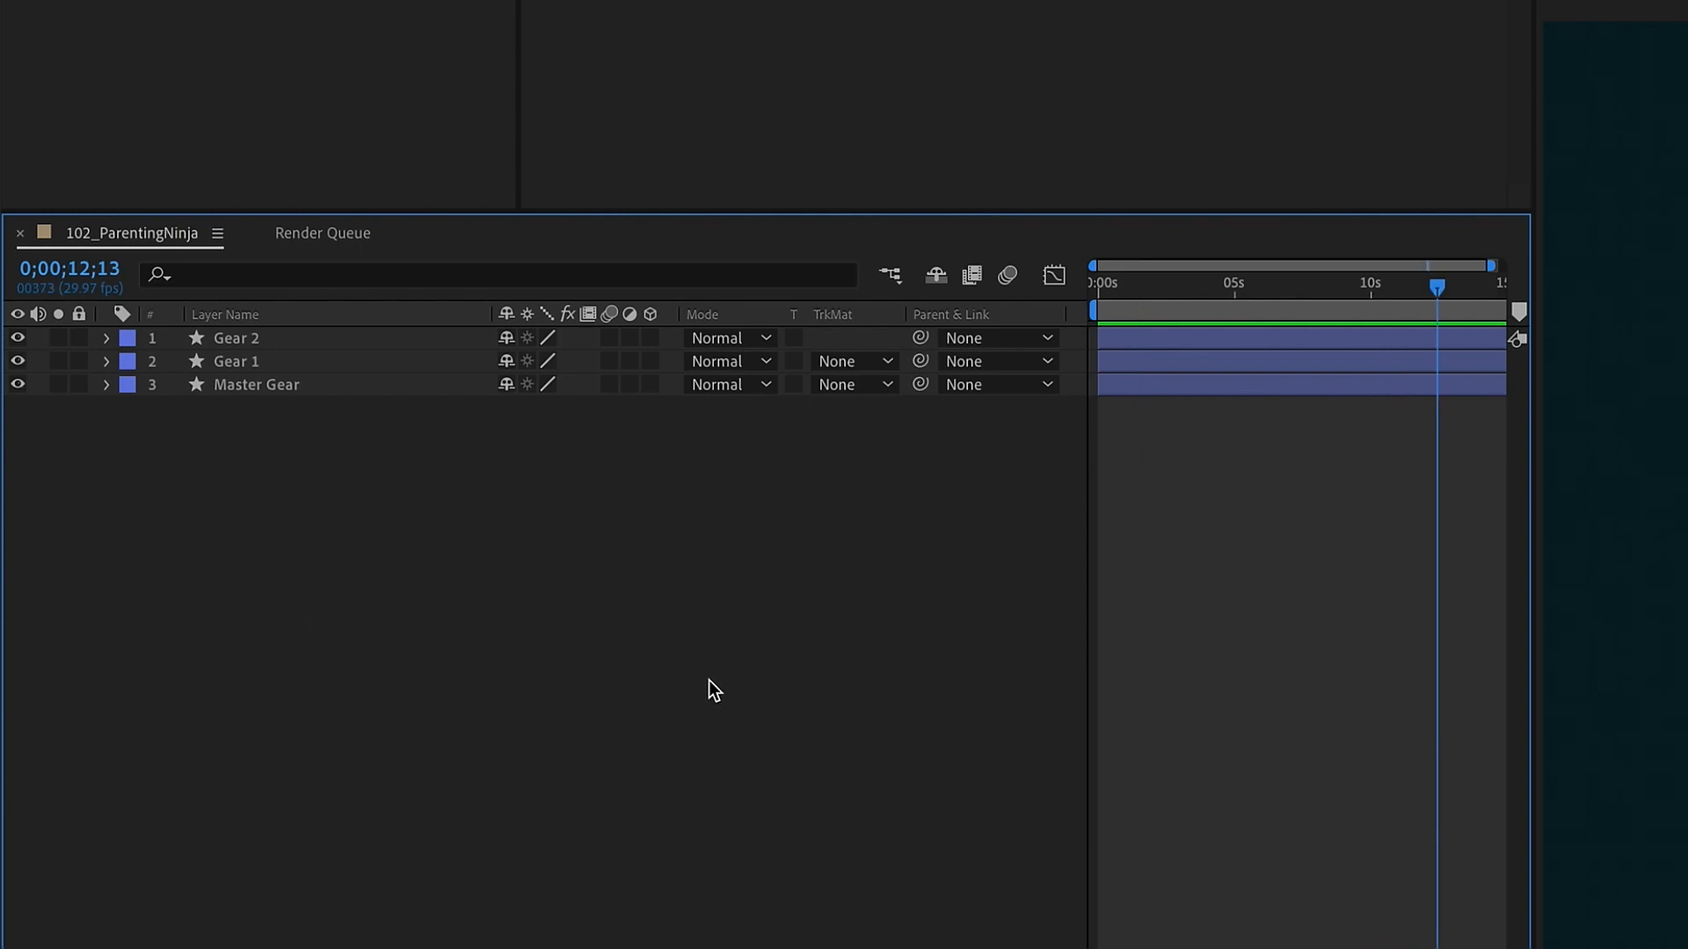
Step: Create a new adjustment layer and name it CONTROLS
{"action": "right_click", "coordinate": [641, 636]}
{"action": "mouse_move", "coordinate": [675, 657]}
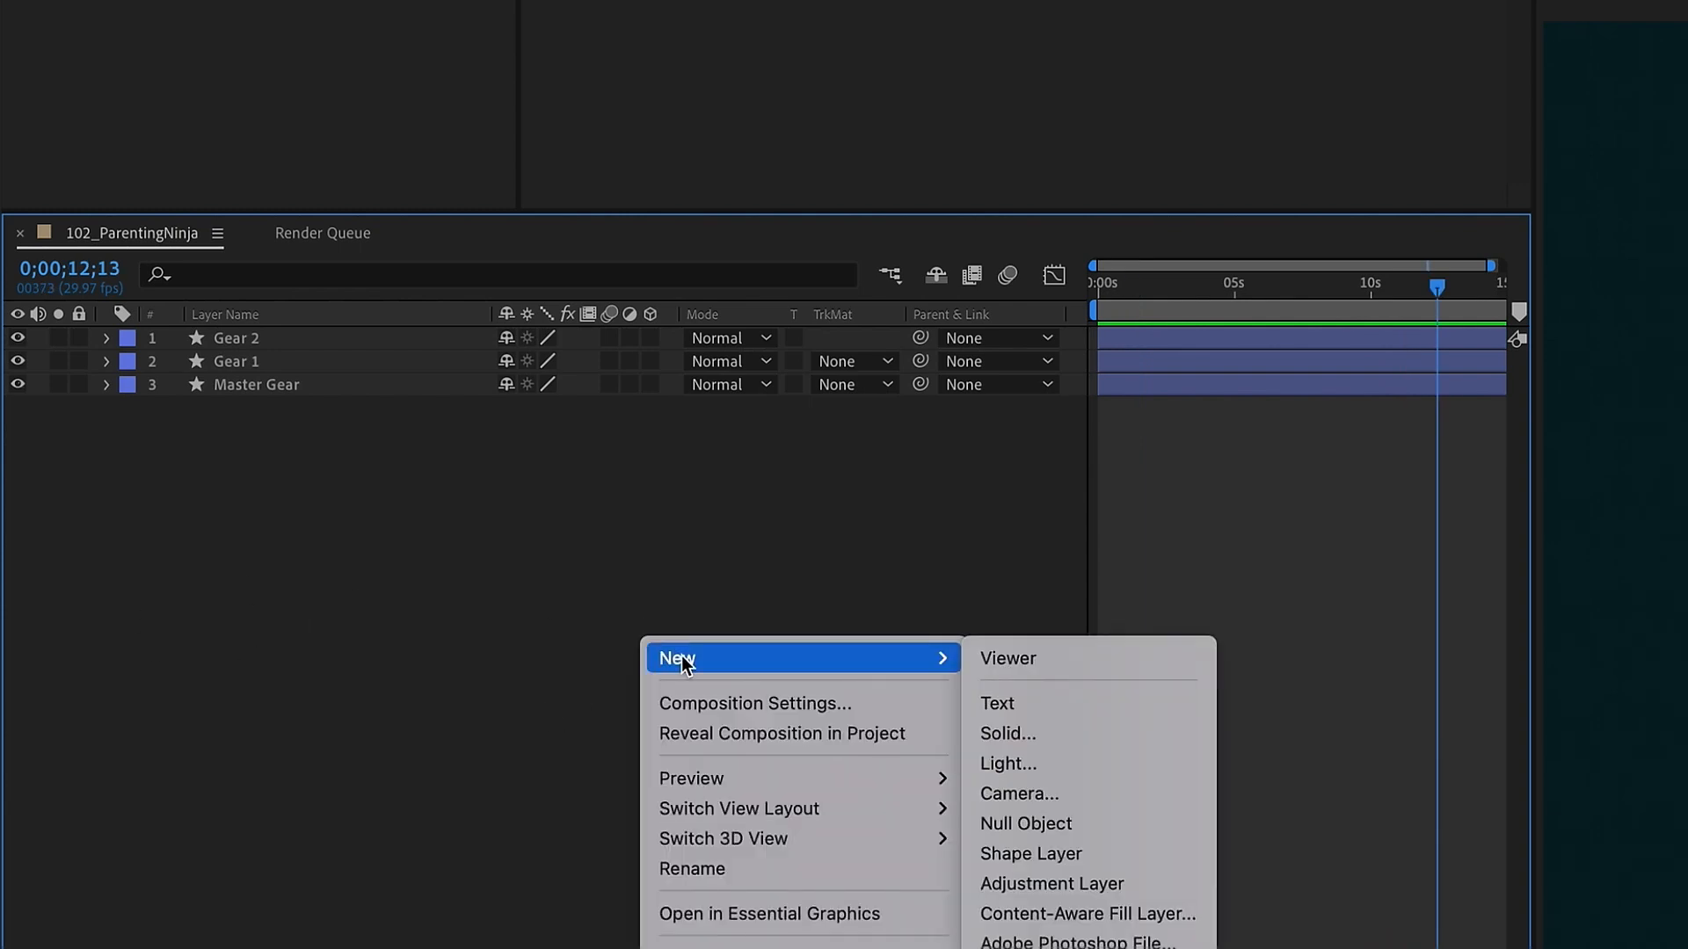
{"action": "left_click", "coordinate": [1097, 883]}
{"action": "key", "text": "Return"}
{"action": "type", "text": "coNTROL"}
{"action": "key", "text": "Return"}
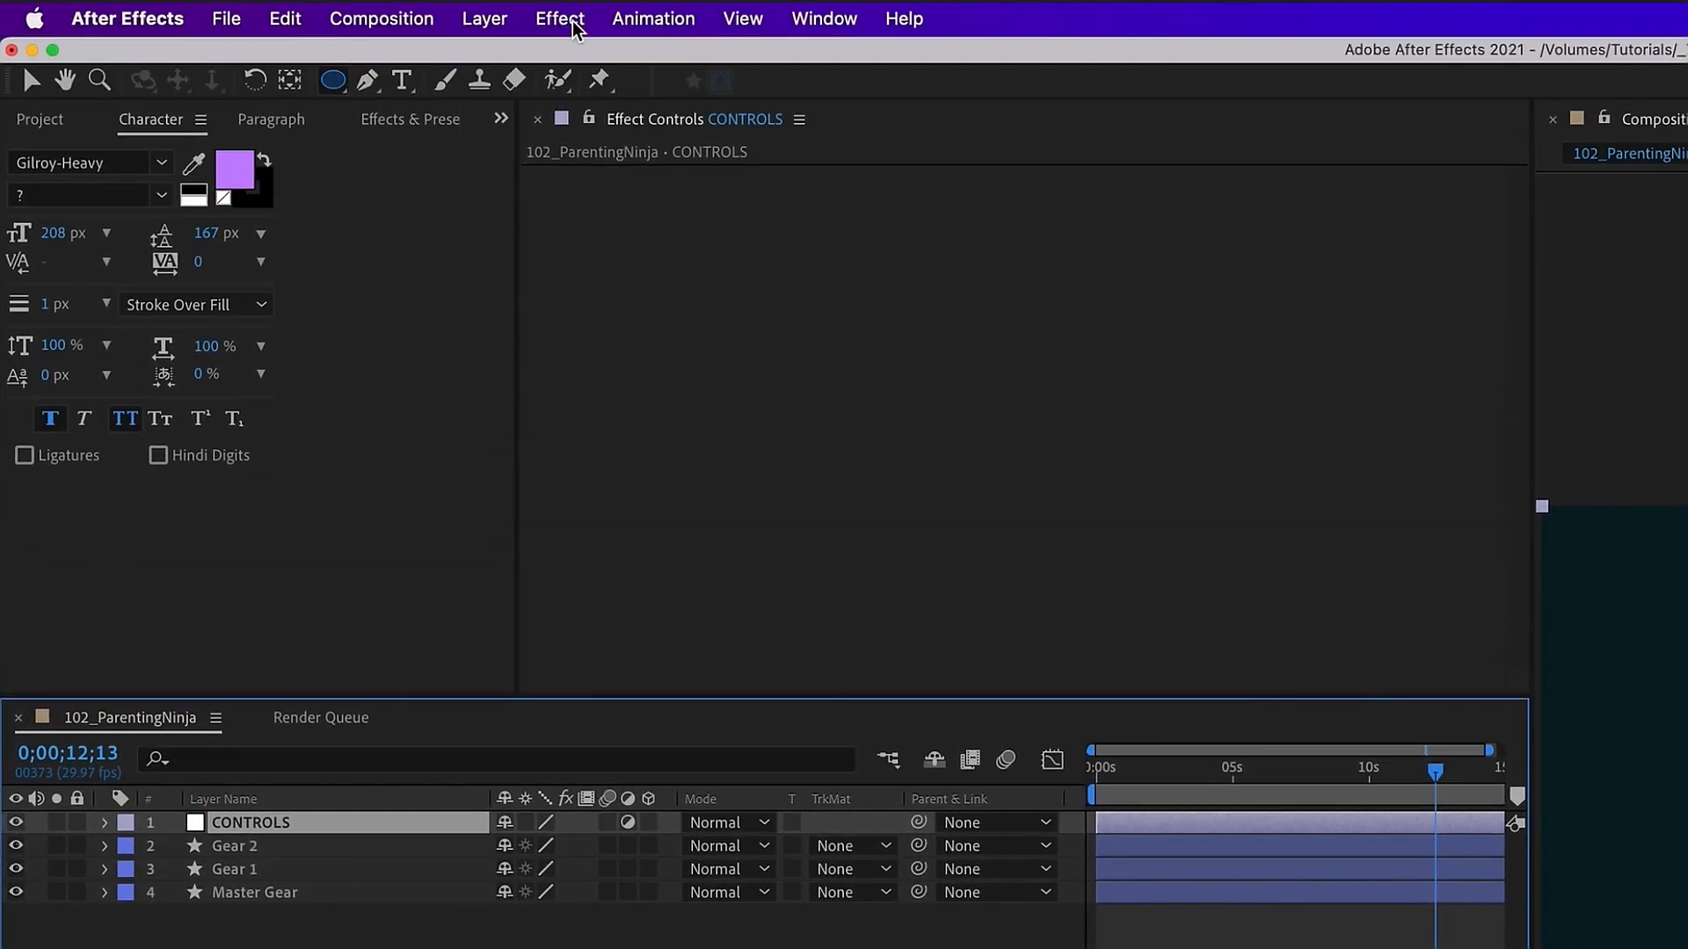
Step: Add a Slider Control expression effect to the CONTROLS layer
{"action": "left_click", "coordinate": [573, 26]}
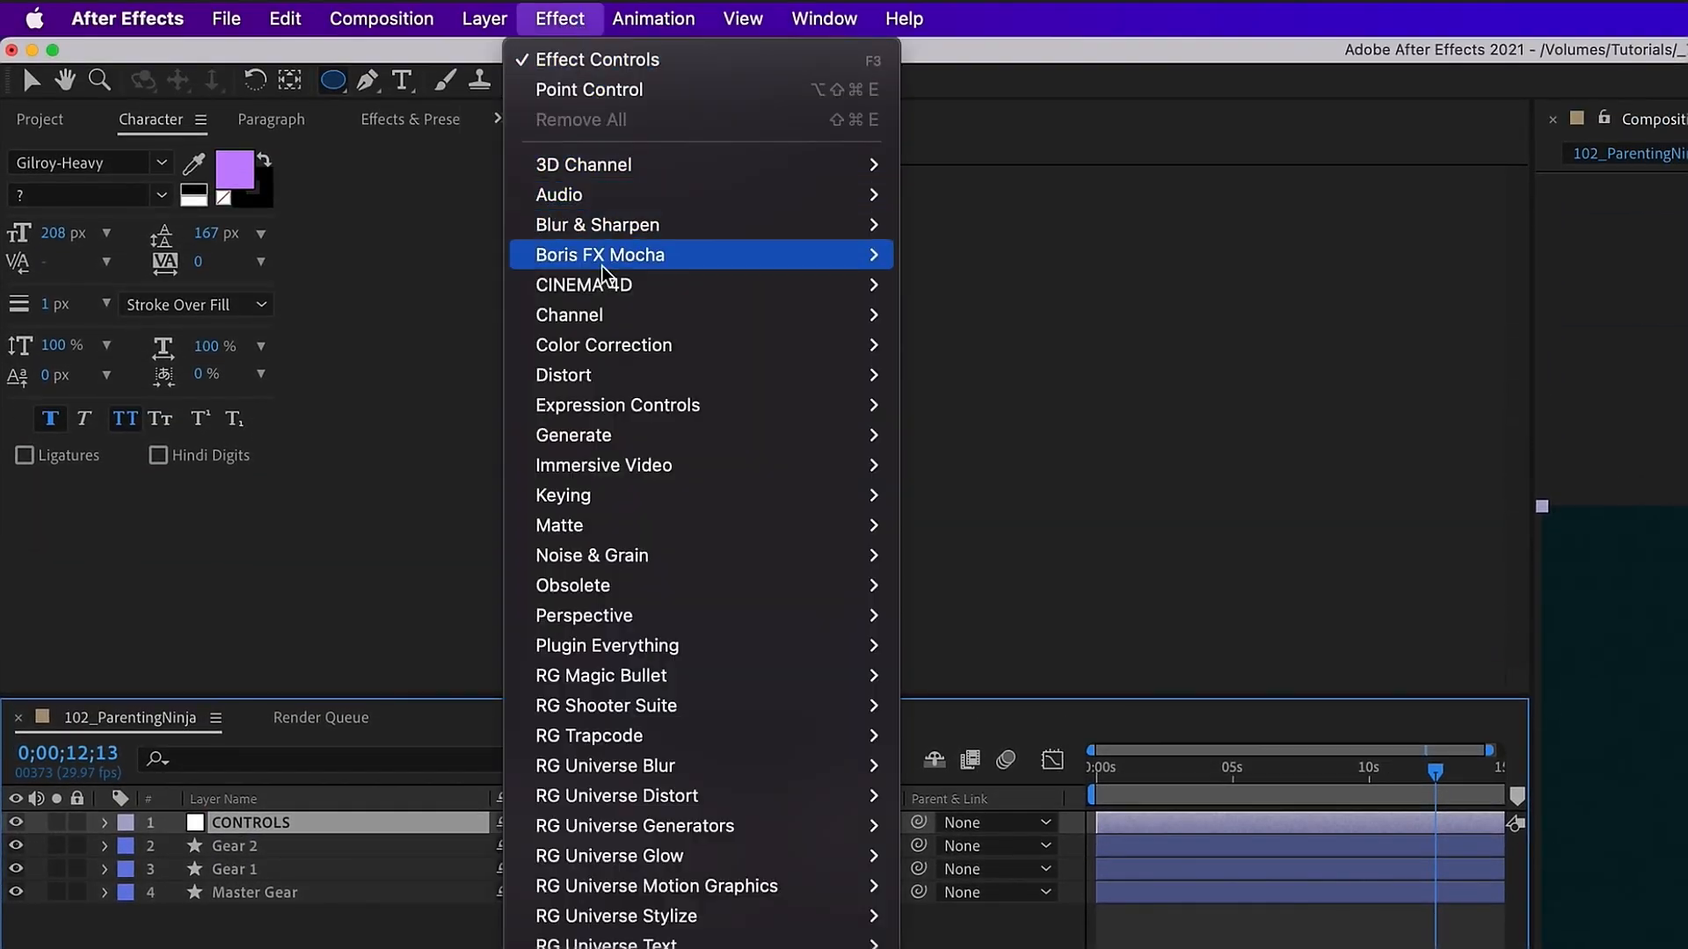
{"action": "mouse_move", "coordinate": [598, 413]}
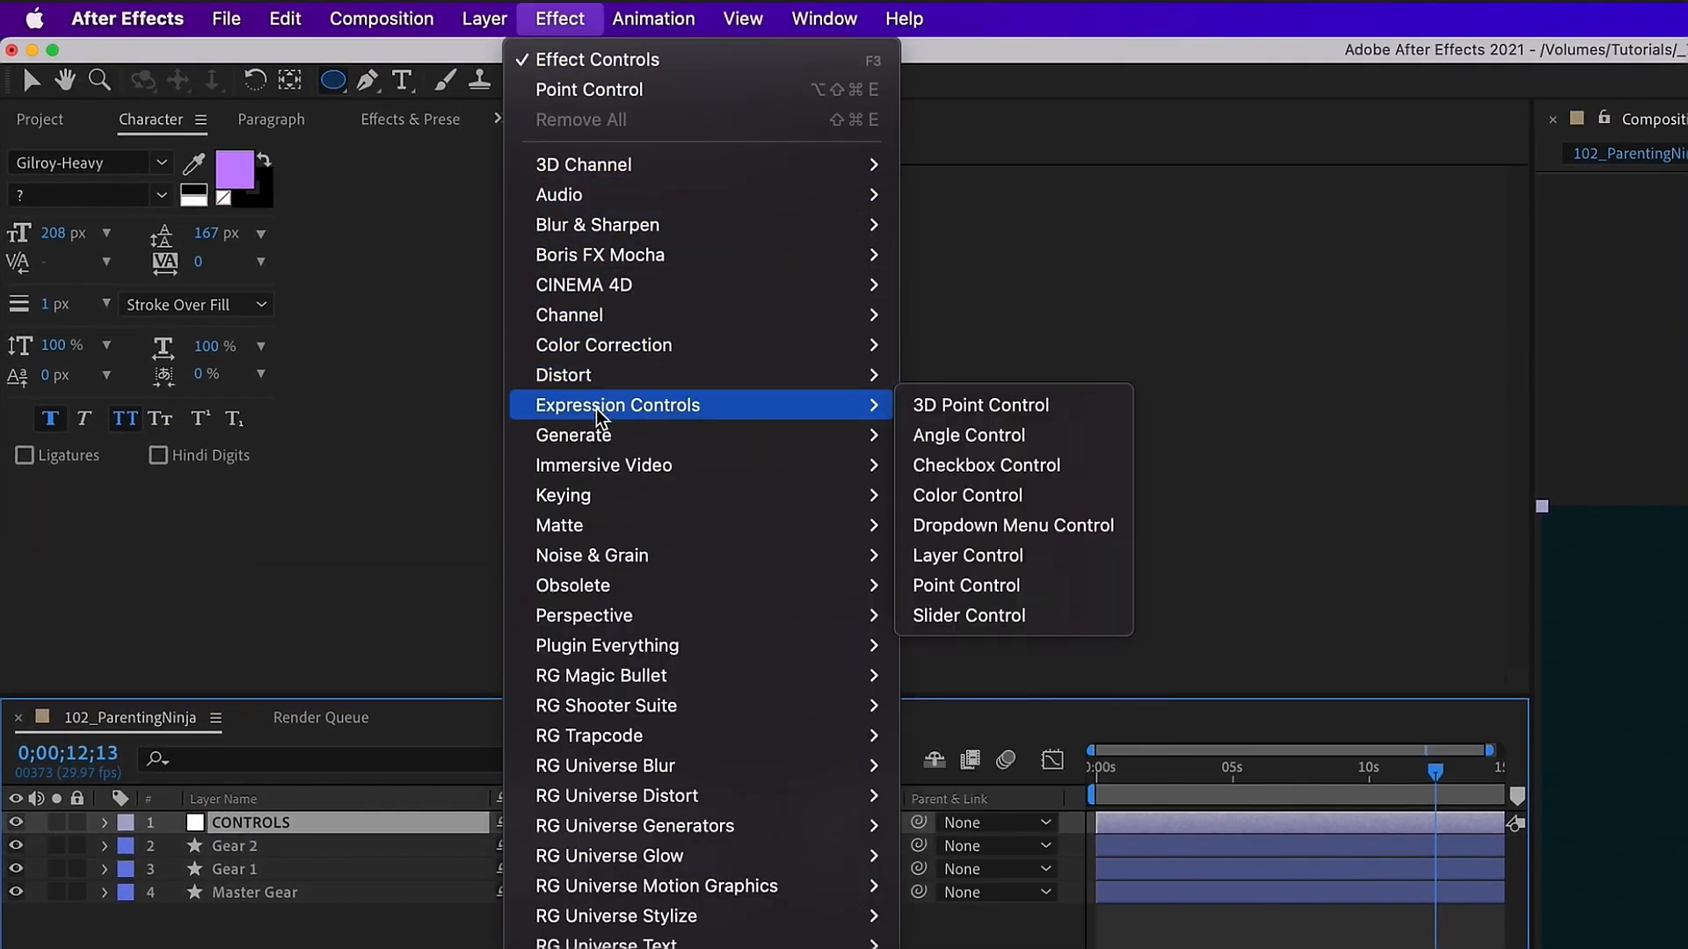
{"action": "left_click", "coordinate": [1020, 617]}
Step: Expand the Master Gear layer's shape contents and open the CONTROLS layer's effect controls
{"action": "left_click", "coordinate": [216, 892]}
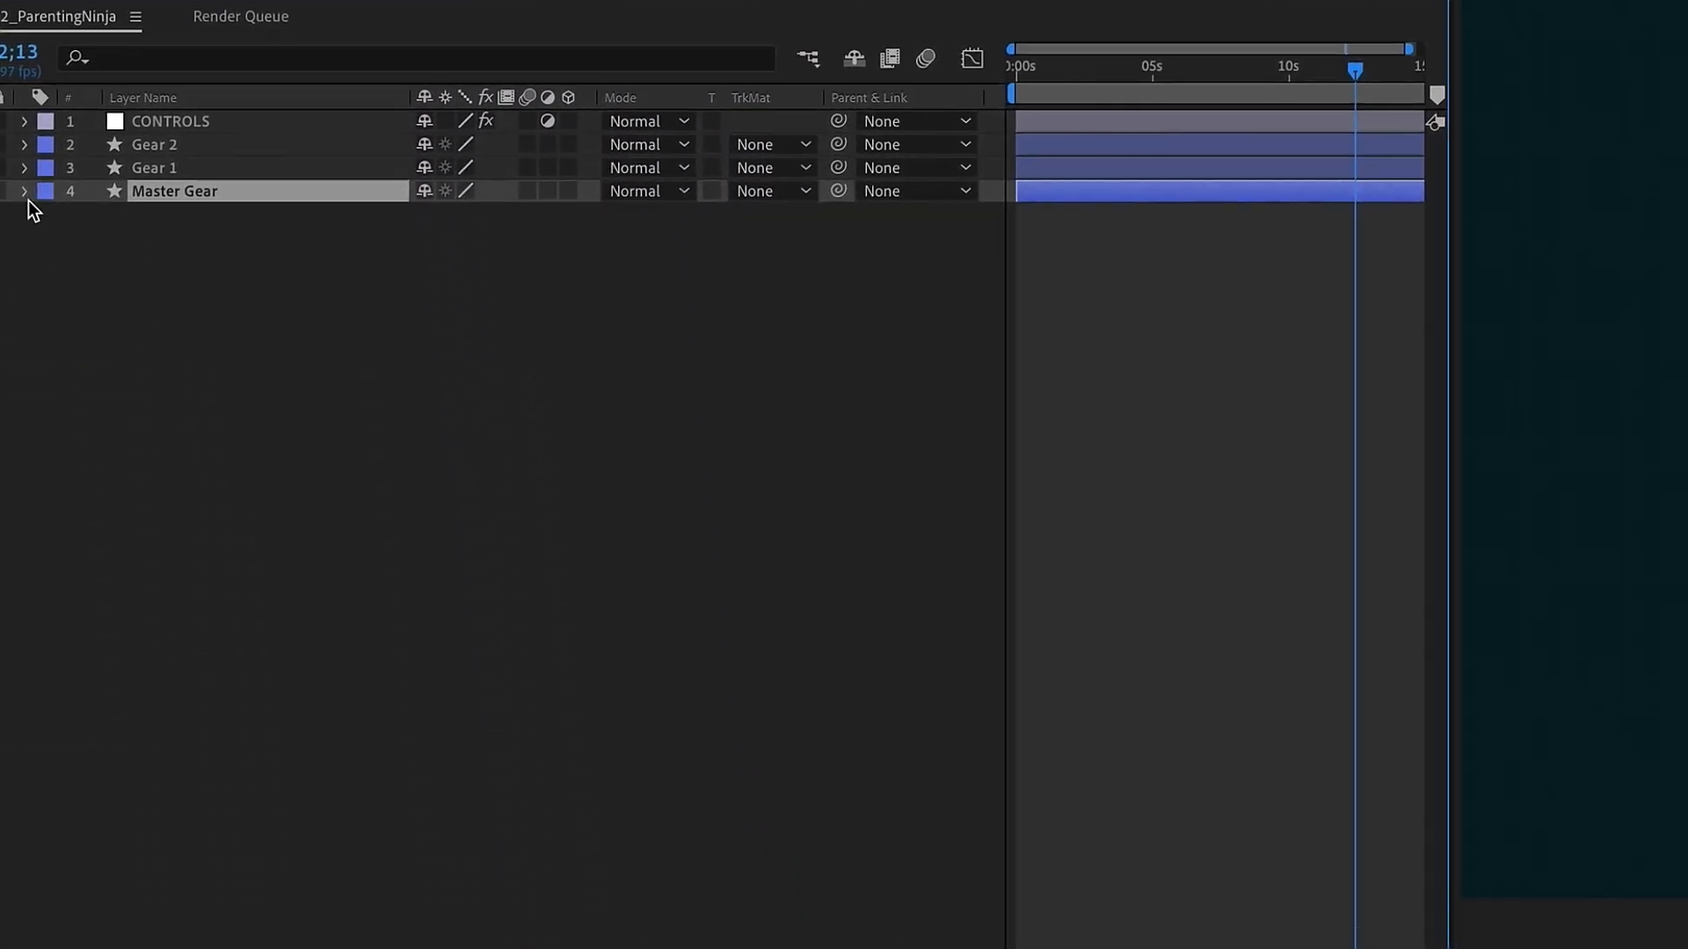
{"action": "left_click", "coordinate": [25, 193]}
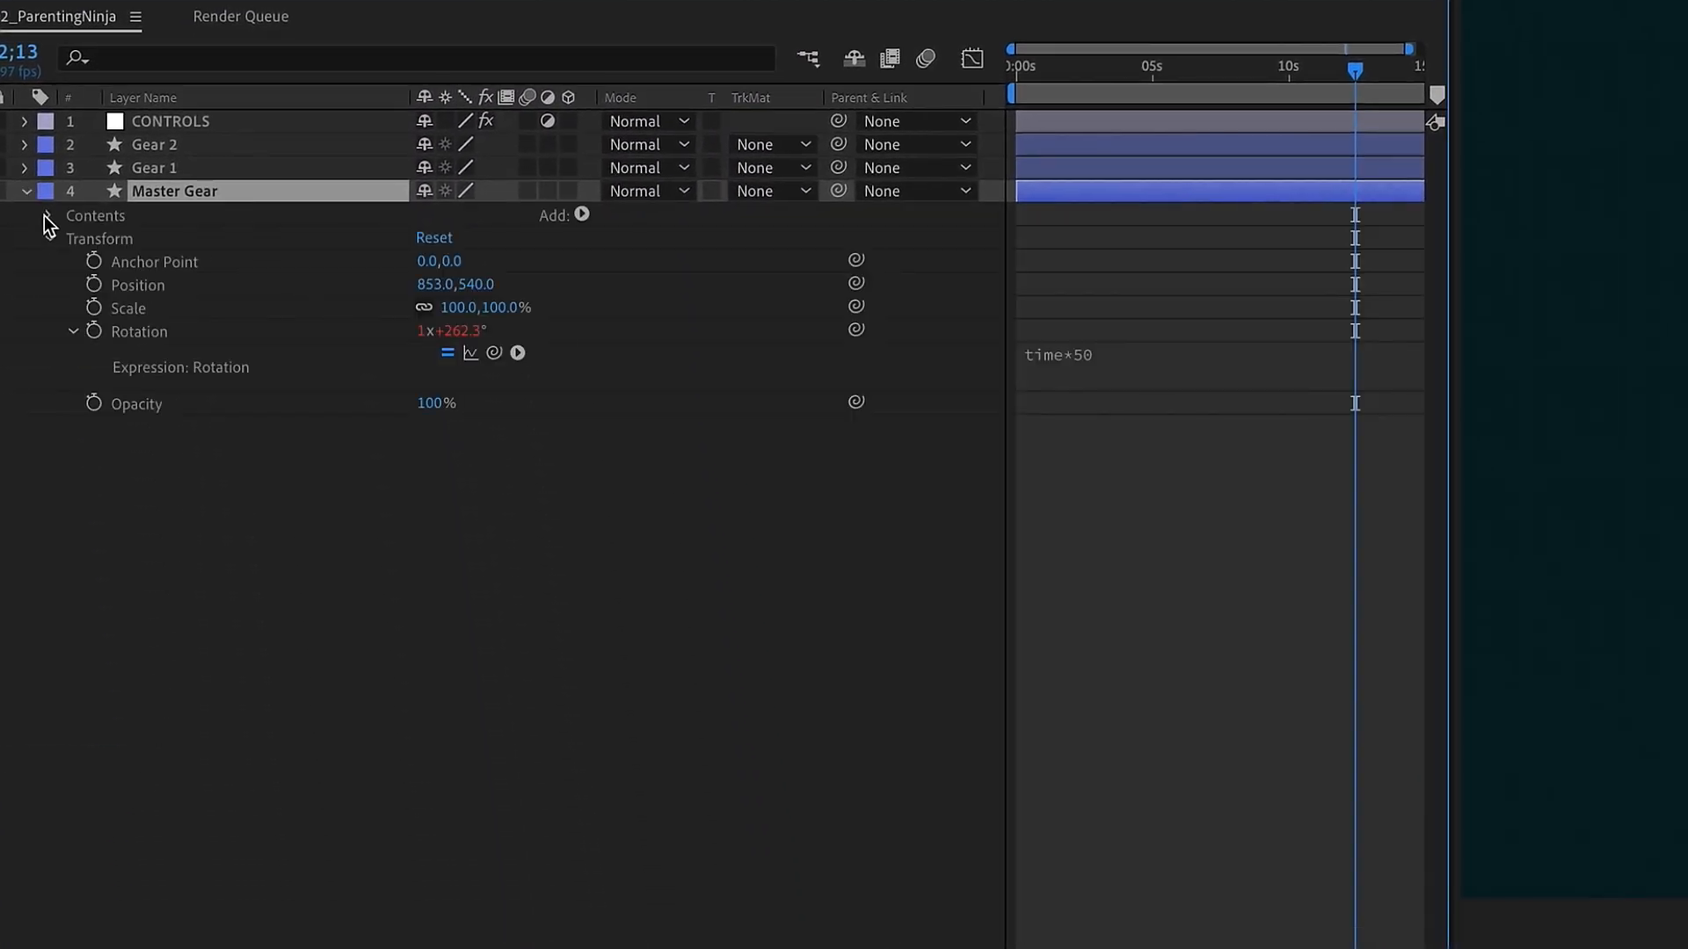
{"action": "left_click", "coordinate": [48, 216]}
{"action": "left_click", "coordinate": [74, 329]}
{"action": "left_click", "coordinate": [96, 262]}
{"action": "left_click", "coordinate": [97, 331]}
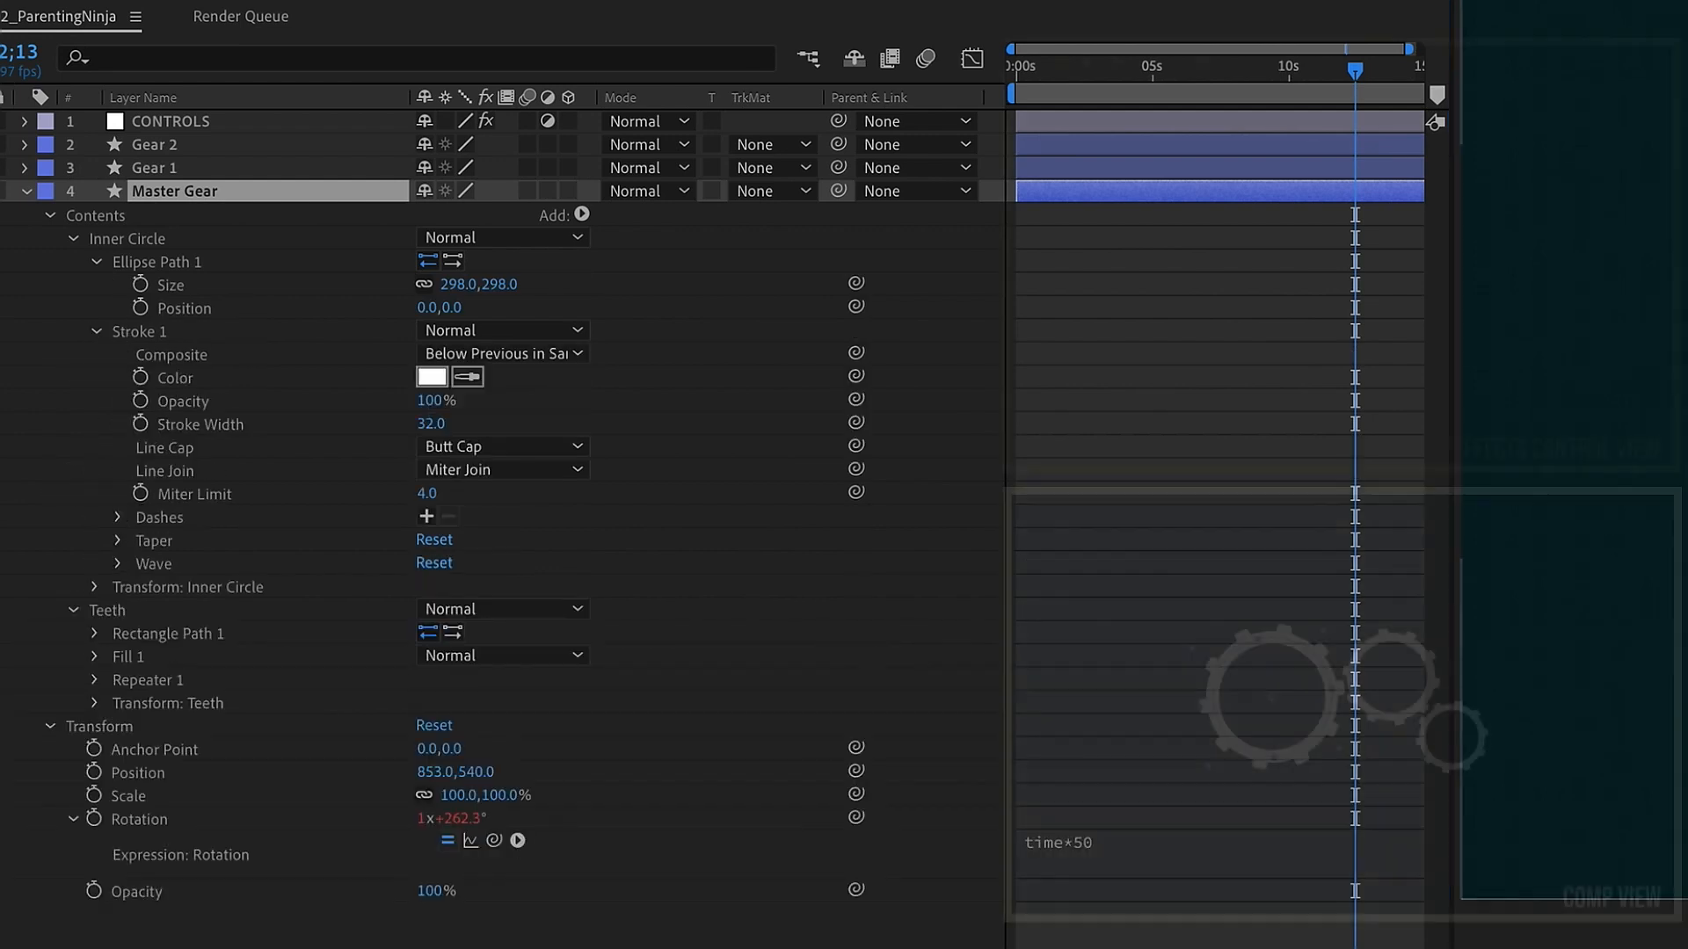
{"action": "left_click", "coordinate": [197, 124]}
{"action": "left_click", "coordinate": [1088, 56]}
{"action": "left_click", "coordinate": [227, 193]}
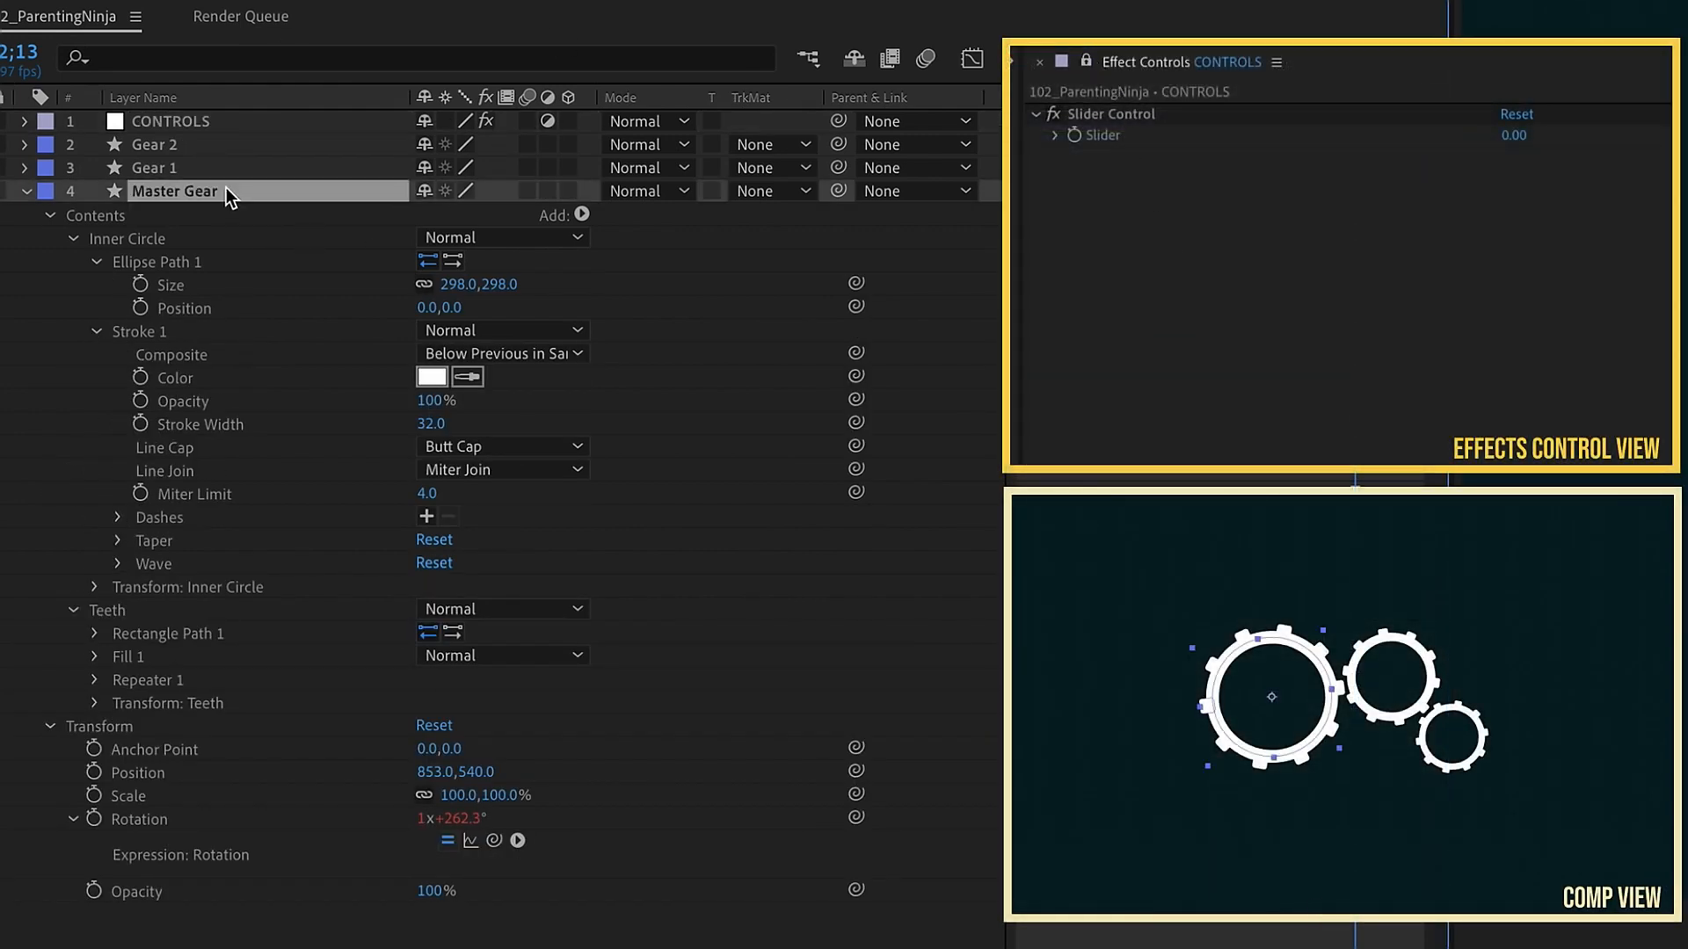
Step: Rename the Slider Control effect to Teeth size
{"action": "left_click", "coordinate": [1166, 119]}
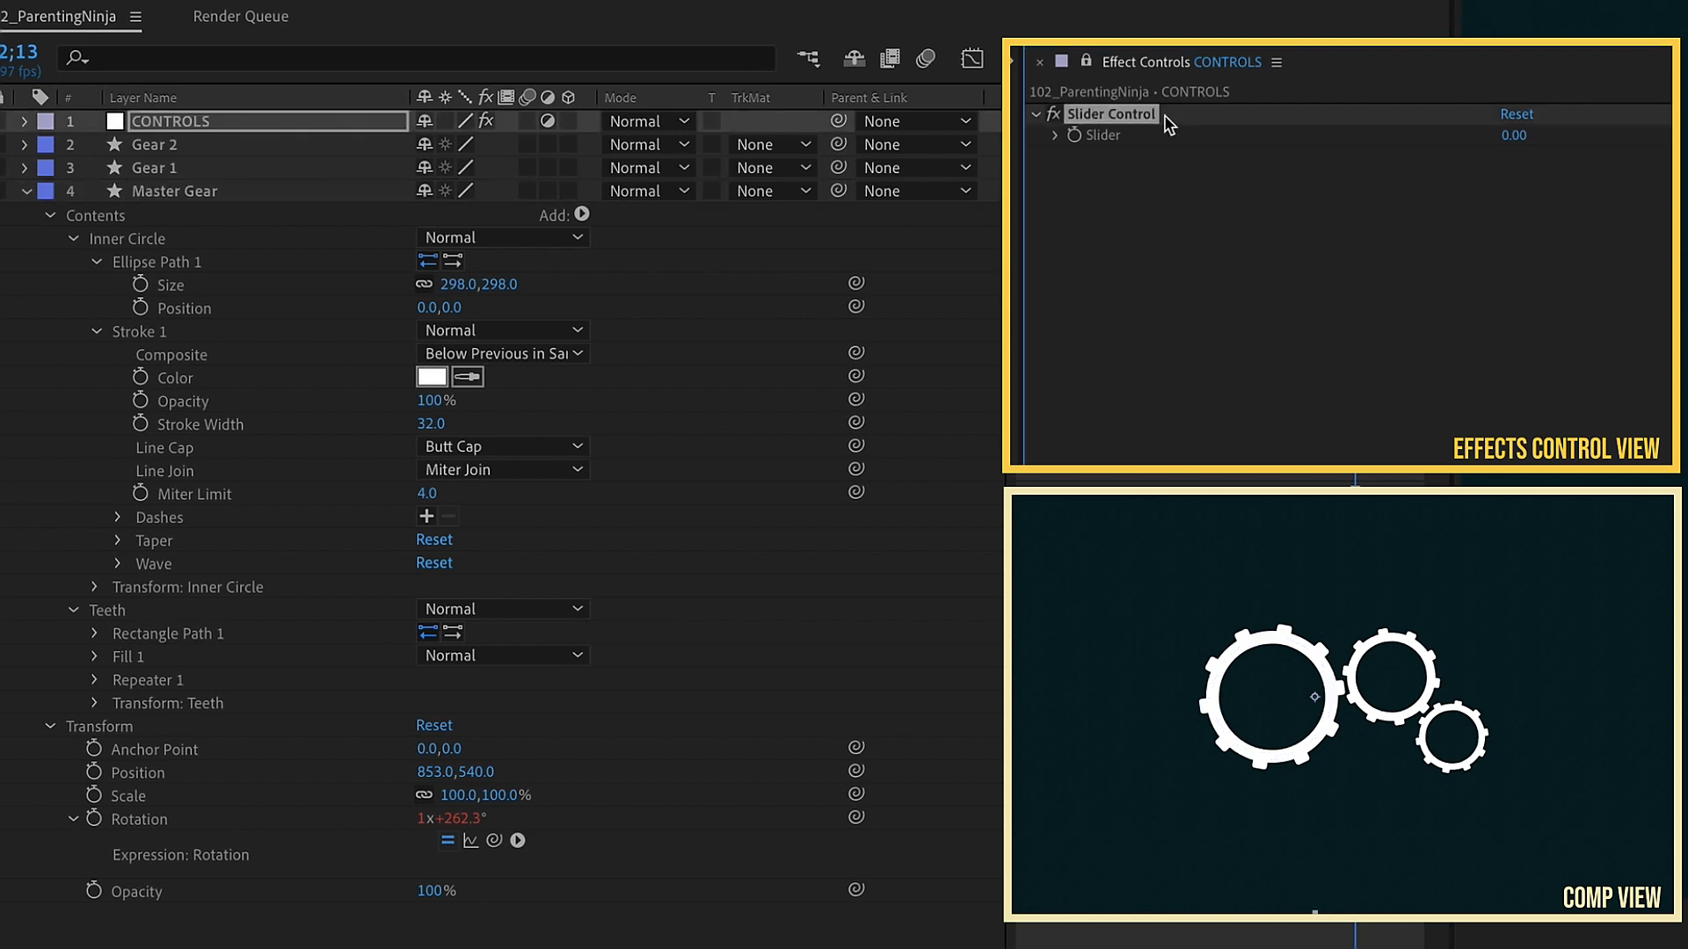
{"action": "key", "text": "Return"}
{"action": "type", "text": "Teeth"}
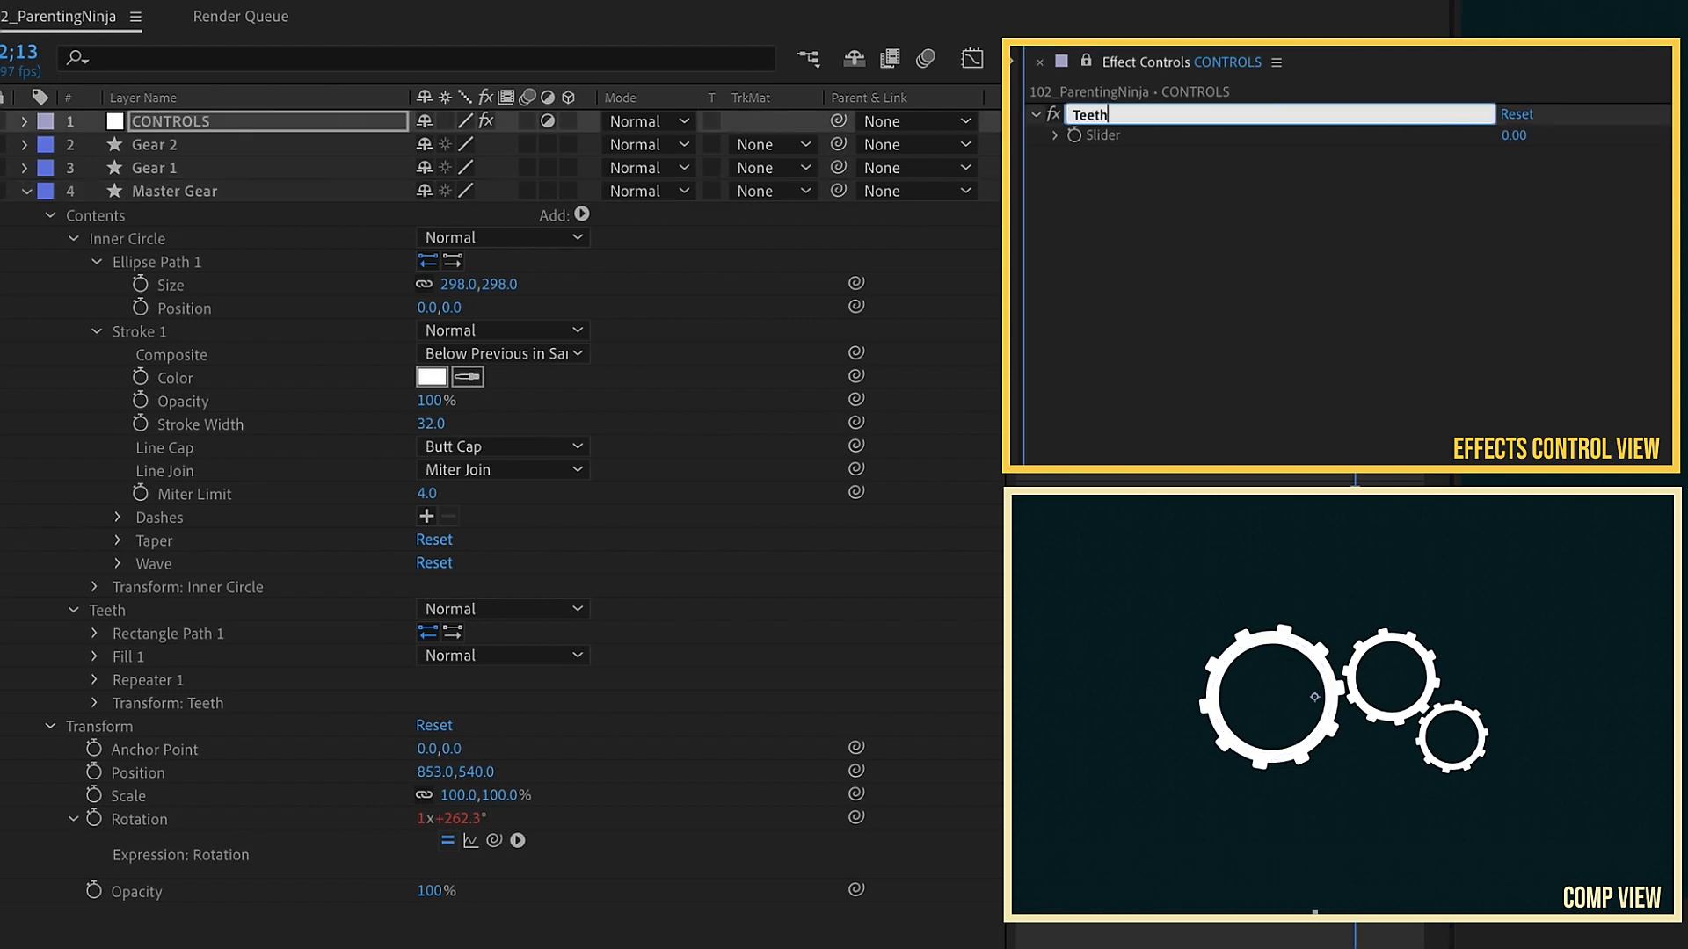
{"action": "type", "text": " size"}
Step: Link the Master Gear teeth rectangle's Size to the Teeth size slider with the pick whip
{"action": "left_click", "coordinate": [198, 193]}
{"action": "left_click", "coordinate": [95, 633]}
{"action": "left_click", "coordinate": [171, 656]}
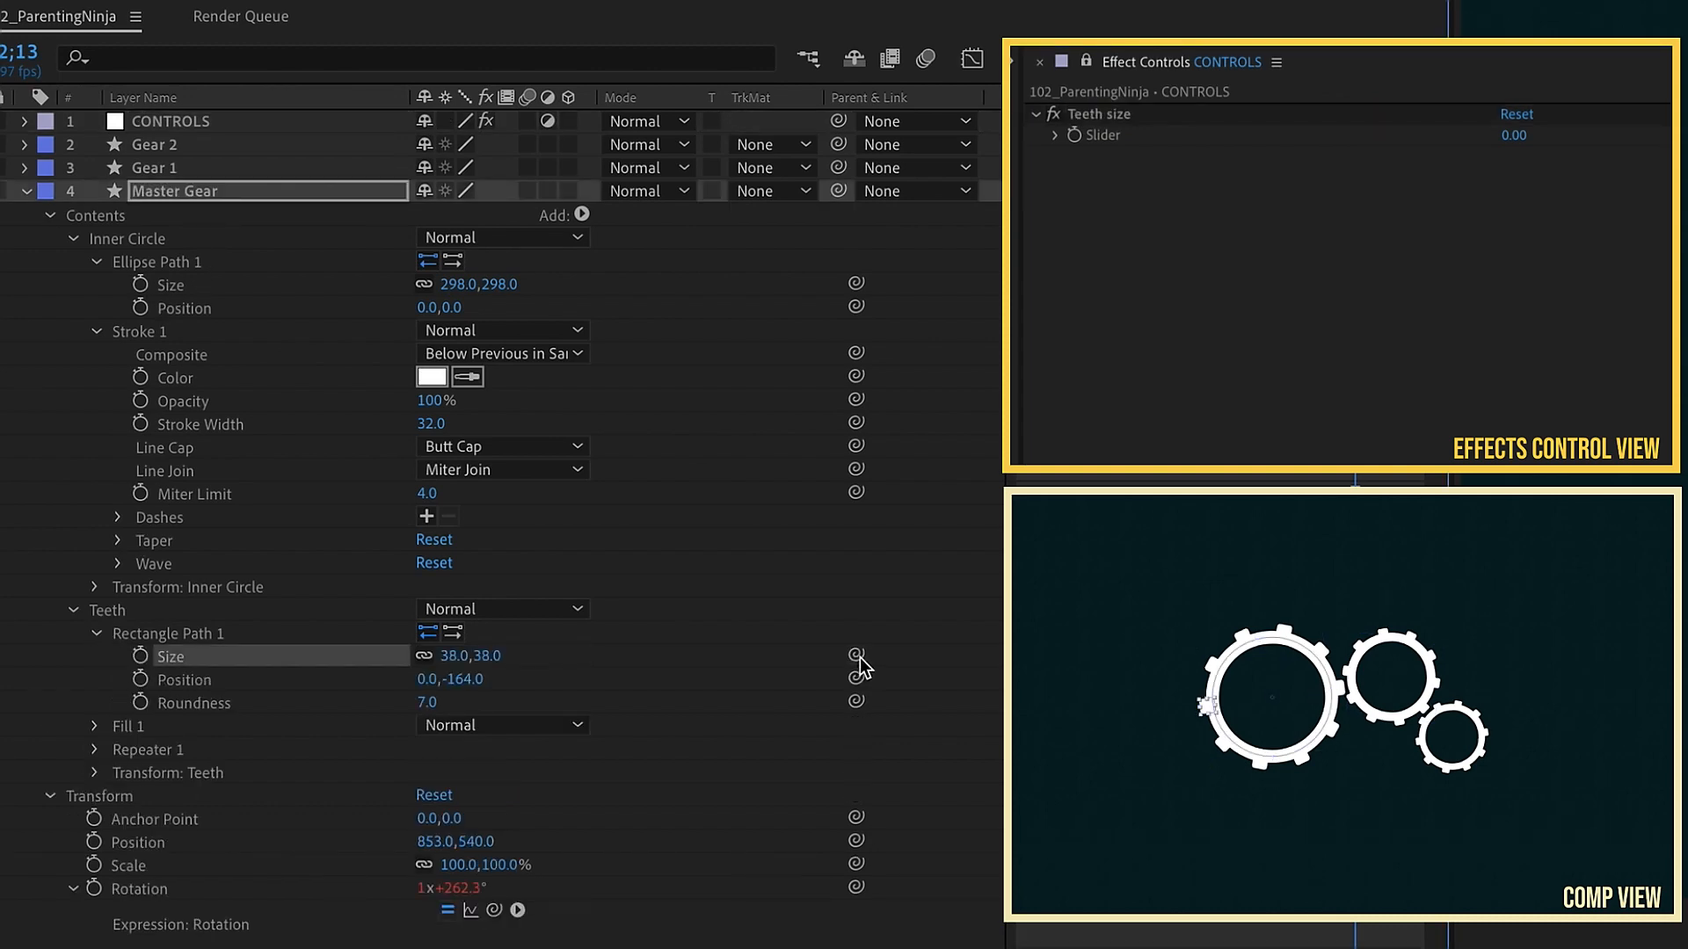
{"action": "left_click_drag", "start_coordinate": [856, 655], "coordinate": [1106, 140]}
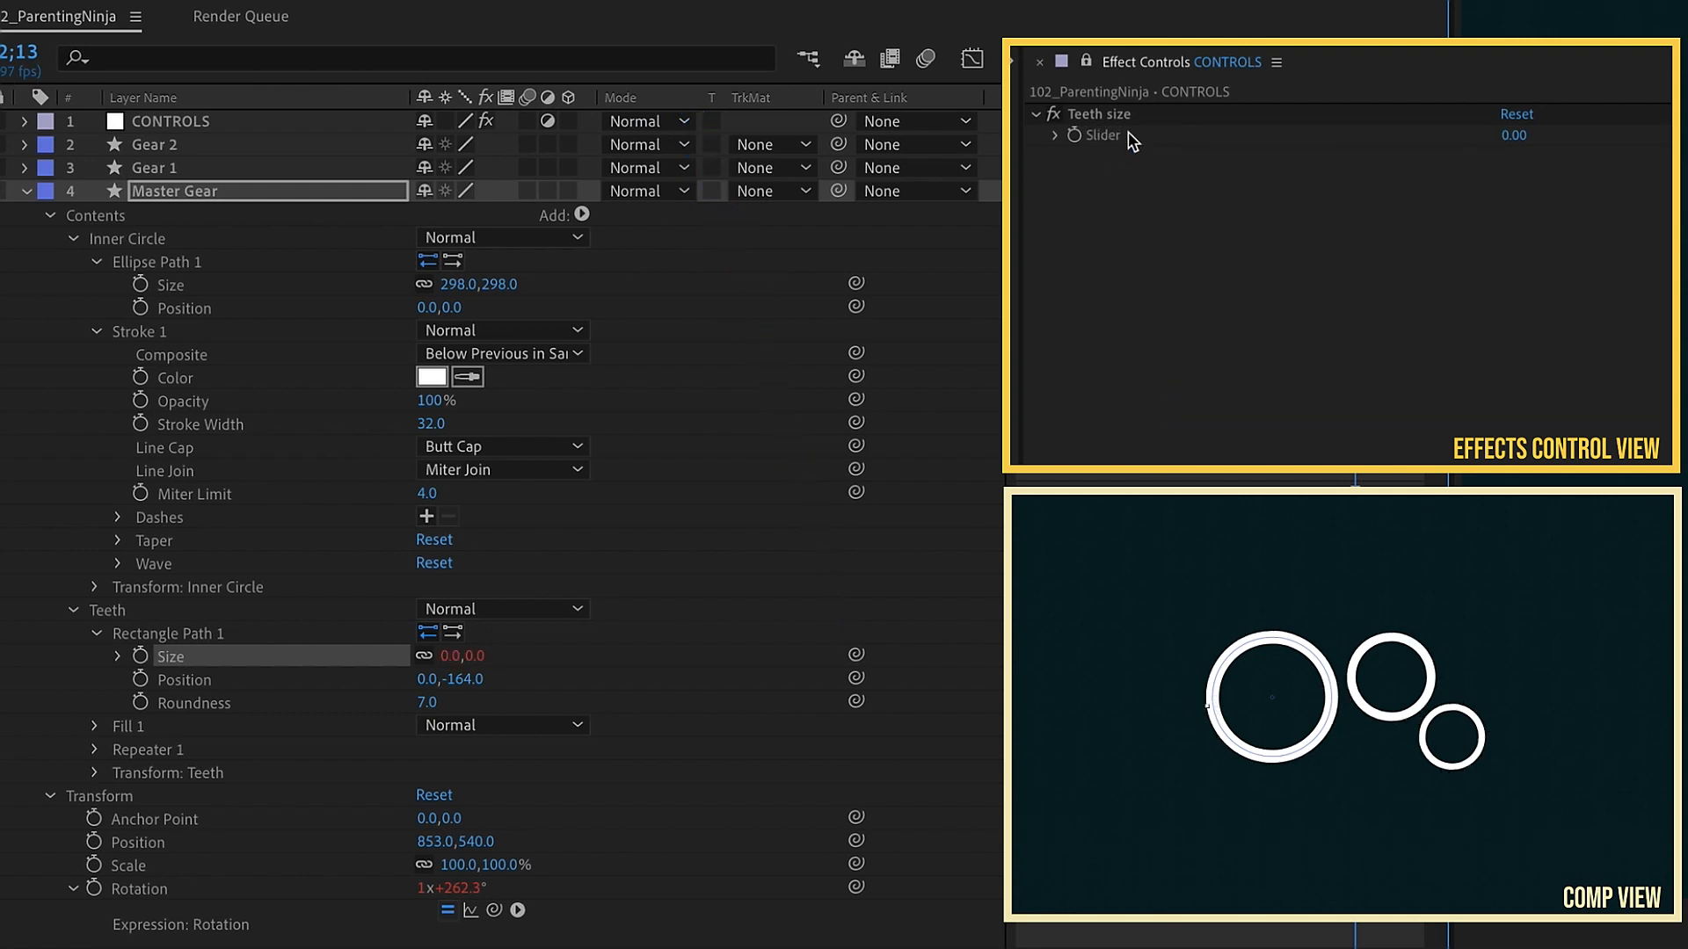
Step: Set the Teeth size slider to 36
{"action": "left_click", "coordinate": [1509, 134]}
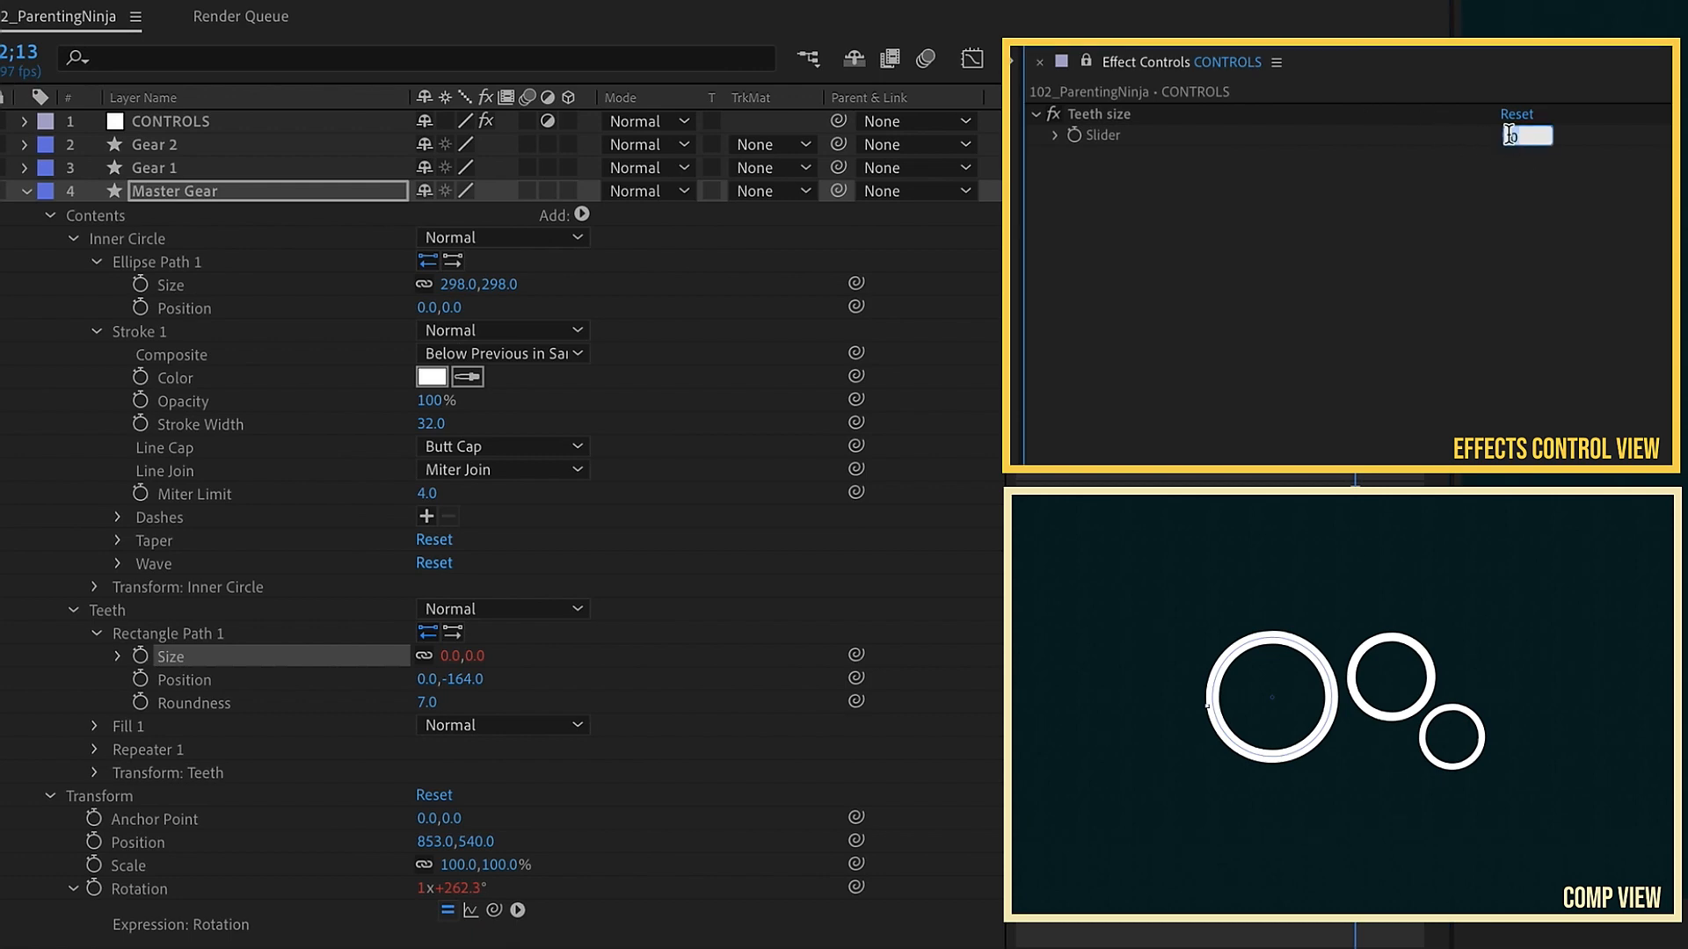
{"action": "type", "text": "30"}
{"action": "key", "text": "Return"}
{"action": "mouse_move", "coordinate": [1509, 134]}
{"action": "left_mouse_down"}
{"action": "mouse_move", "coordinate": [1544, 131]}
{"action": "mouse_move", "coordinate": [1502, 127]}
{"action": "left_mouse_up"}
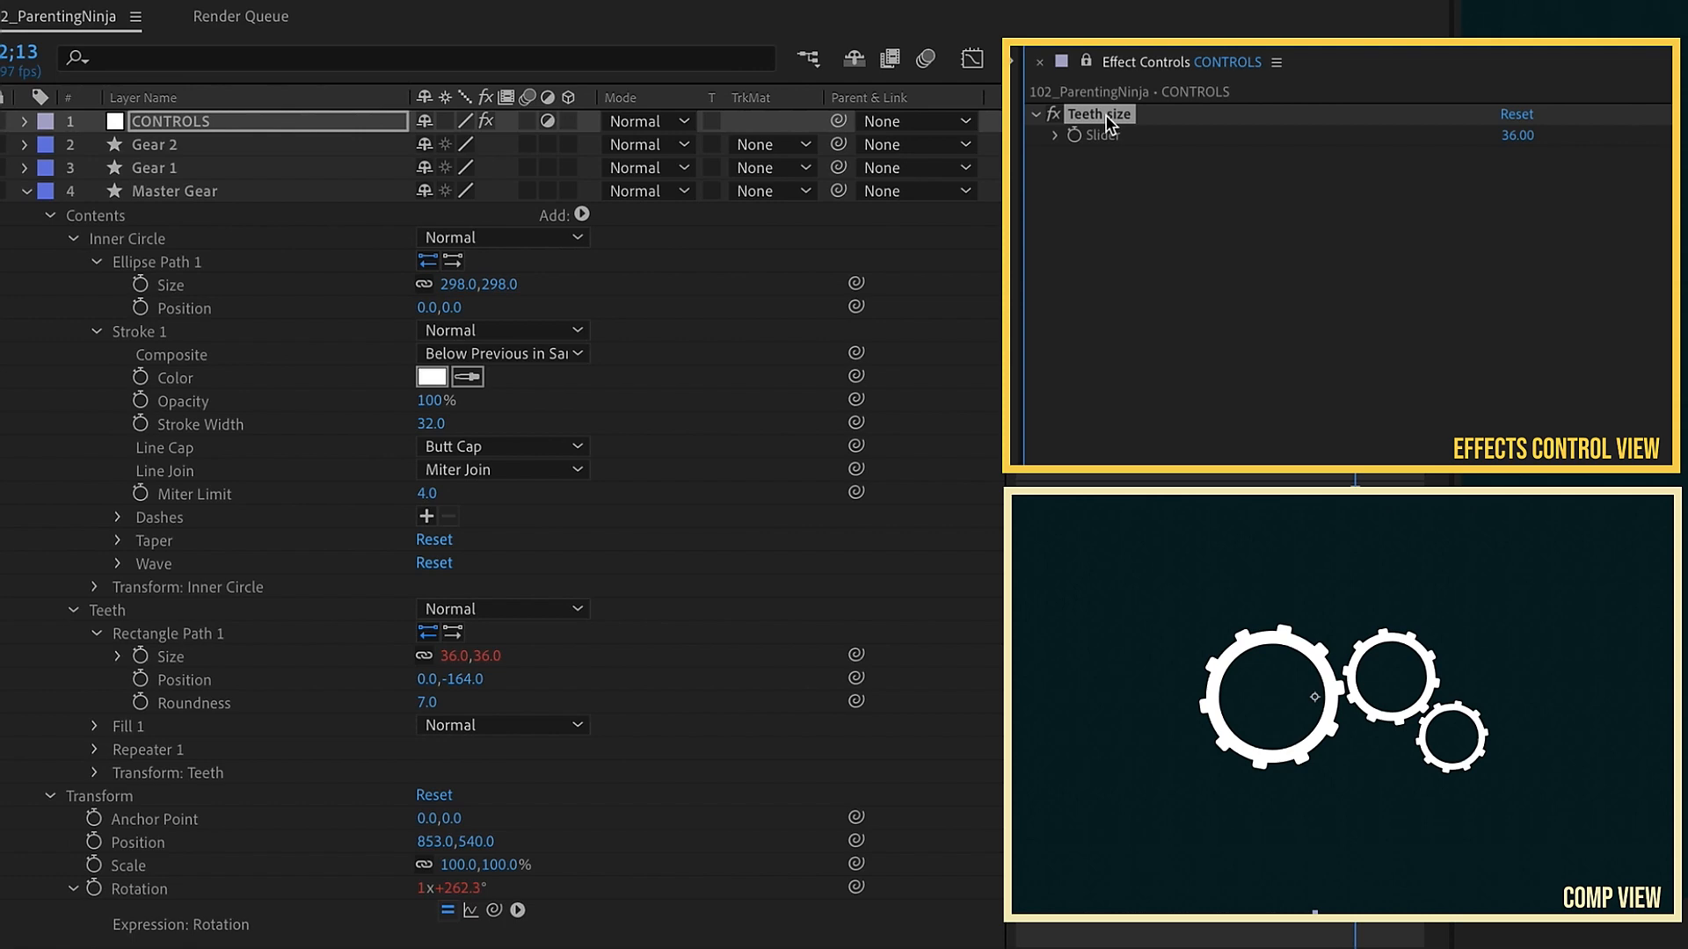
Step: Duplicate the slider effect and rename the copy Teeth Roundness
{"action": "key", "text": "ctrl+d"}
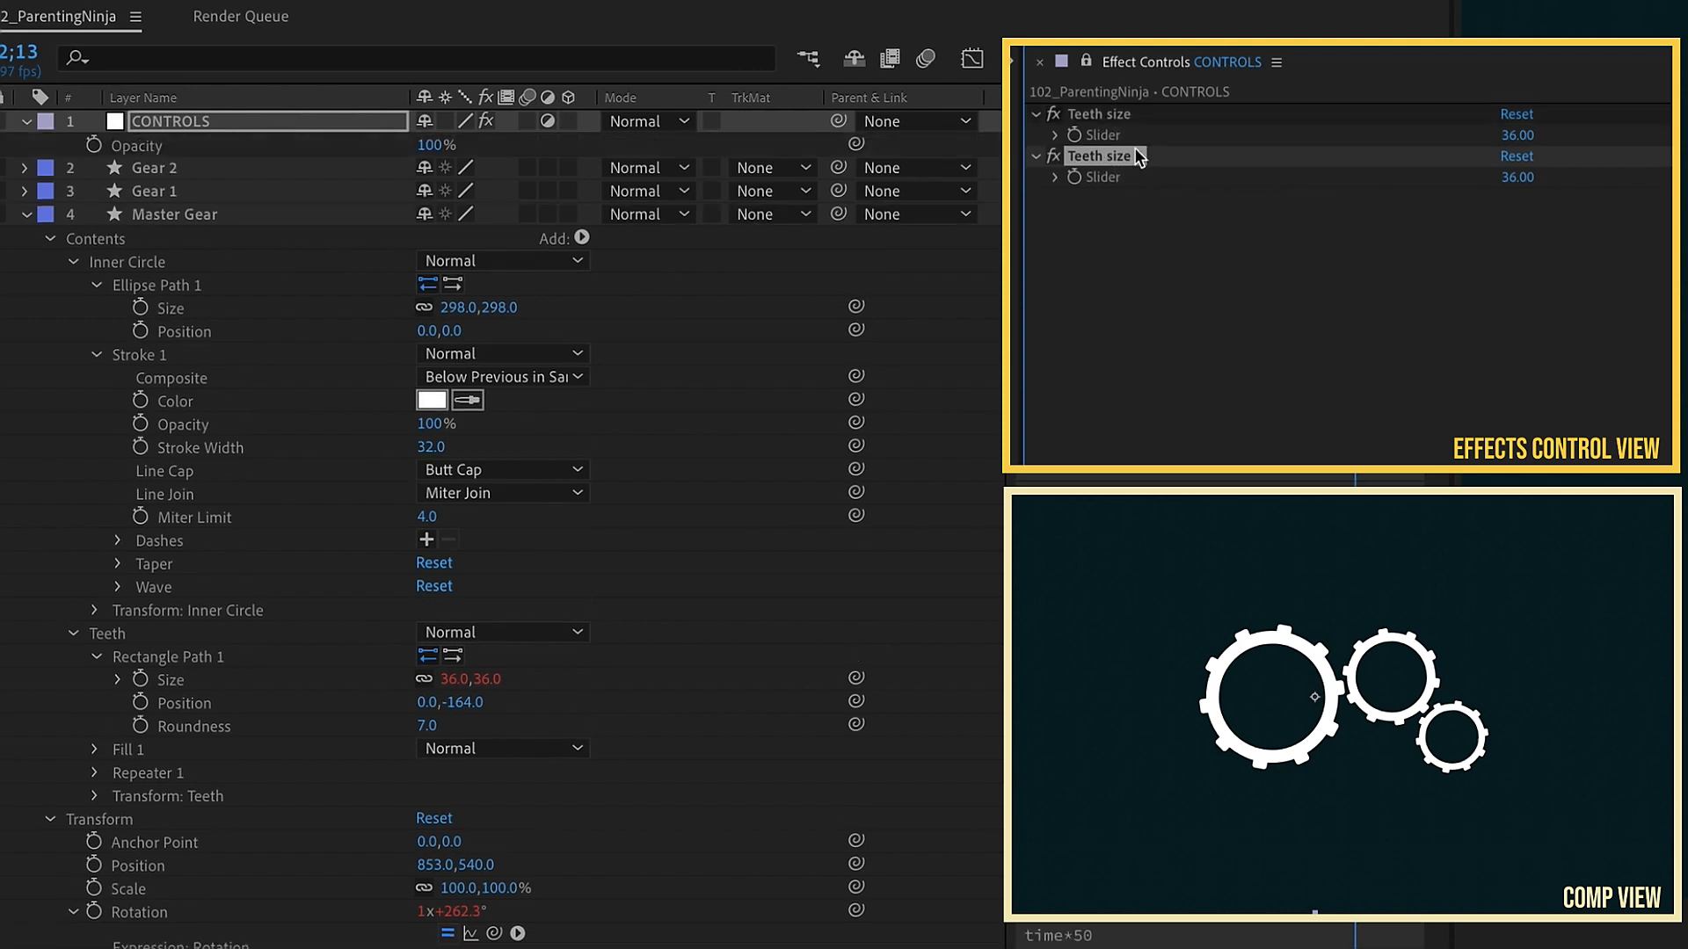
{"action": "key", "text": "Return"}
{"action": "type", "text": "TeethRound"}
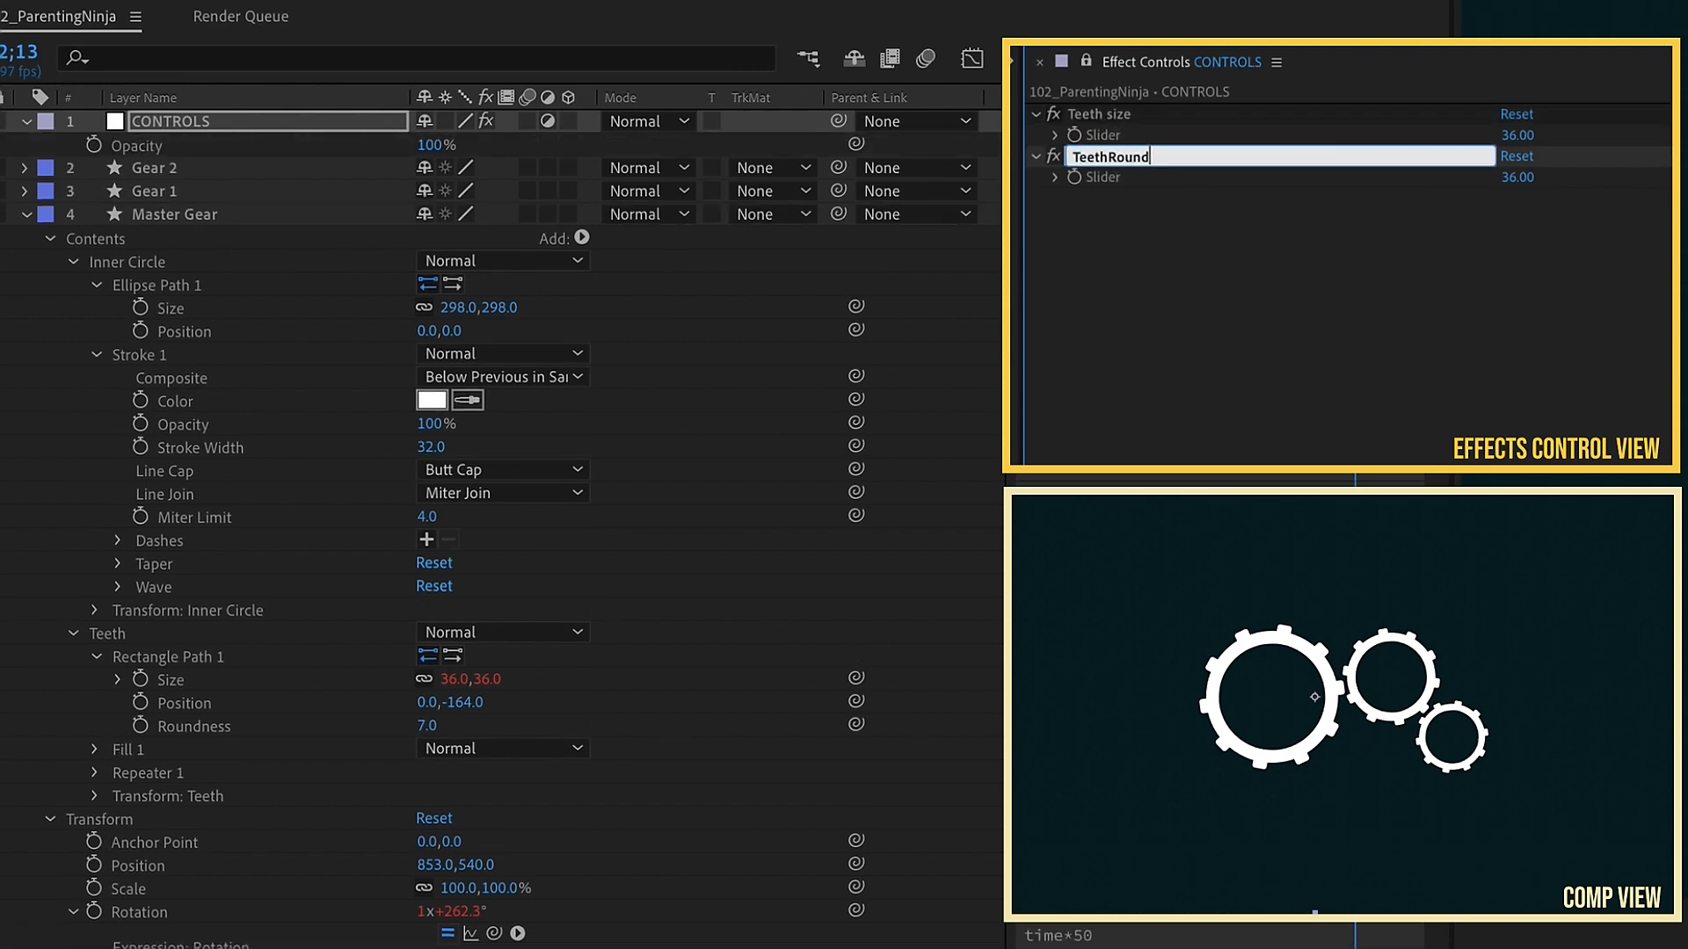
{"action": "type", "text": "ness"}
Step: Link the Master Gear teeth rectangle's Roundness to the Teeth Roundness slider with the pick whip
{"action": "left_click", "coordinate": [189, 720]}
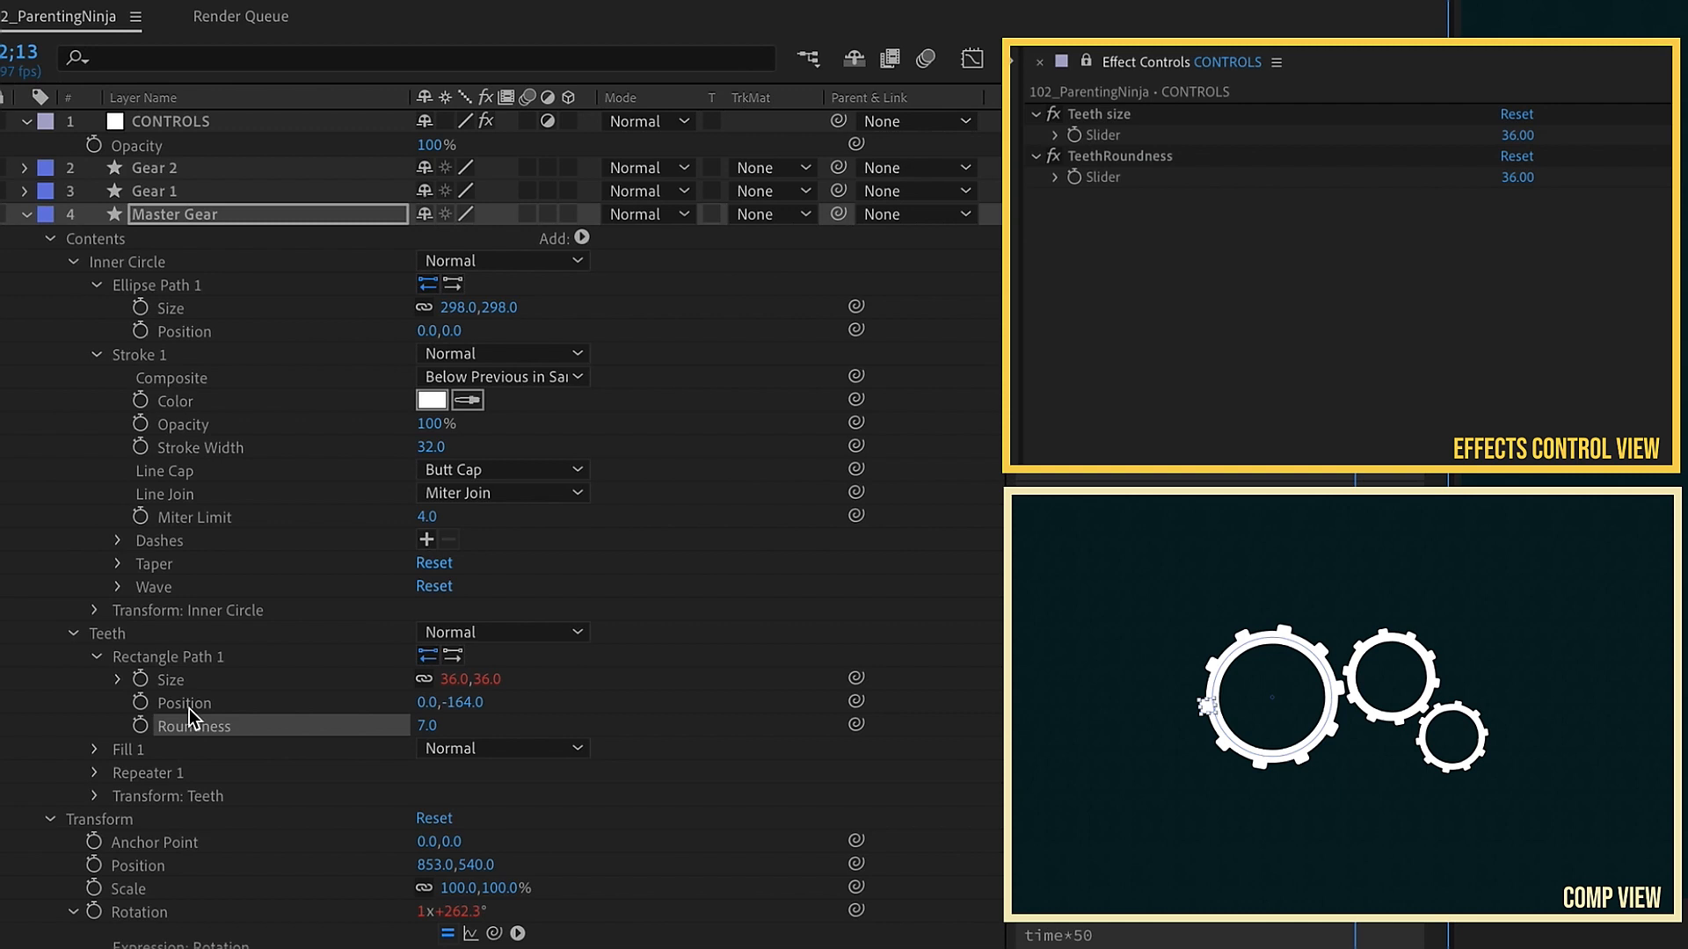
{"action": "left_click_drag", "start_coordinate": [858, 723], "coordinate": [1103, 180]}
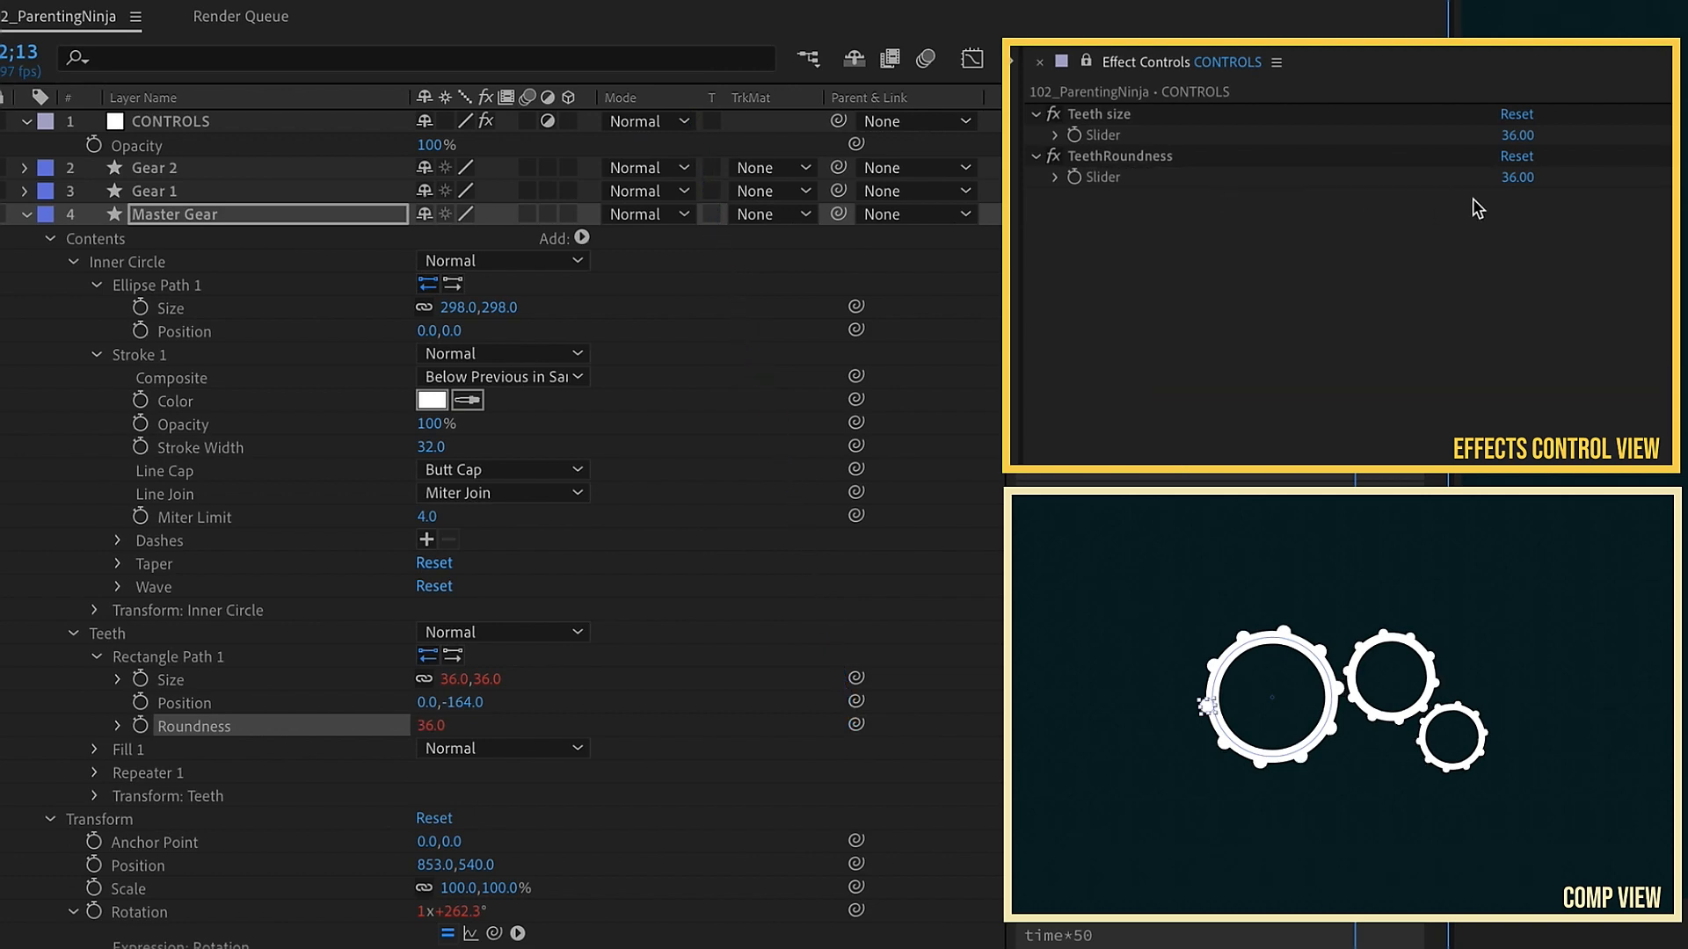
Step: Set the Teeth Roundness slider to 6
{"action": "left_click", "coordinate": [1516, 179]}
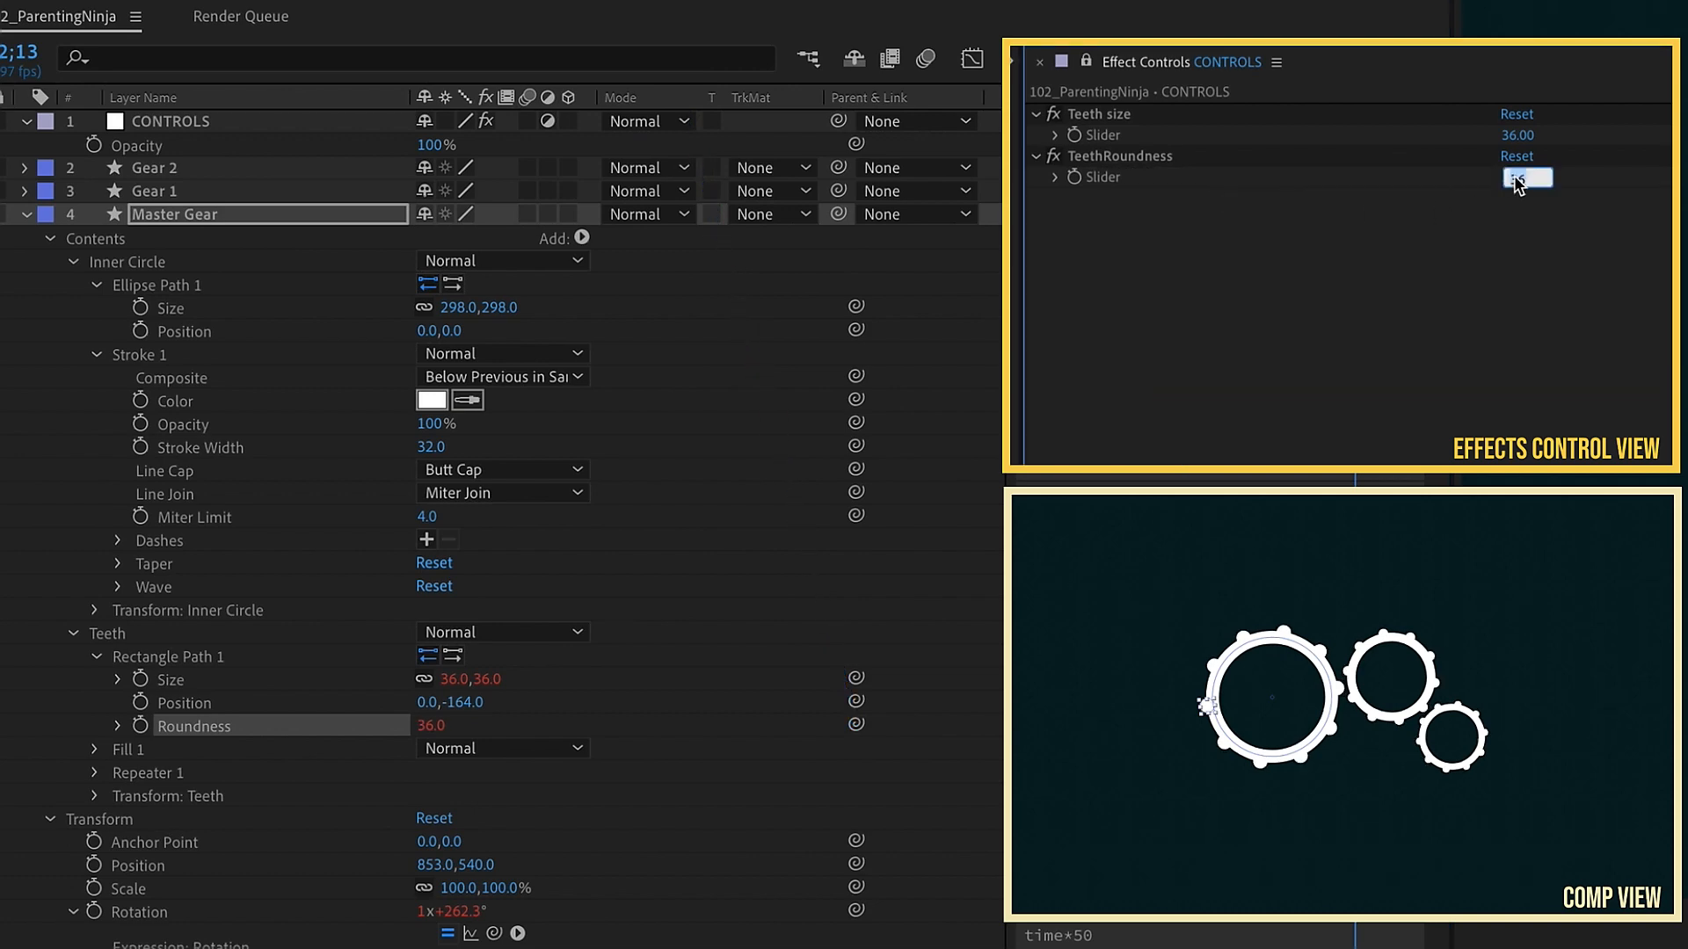
{"action": "type", "text": "7"}
{"action": "key", "text": "Return"}
{"action": "left_click_drag", "start_coordinate": [1514, 177], "coordinate": [1514, 176]}
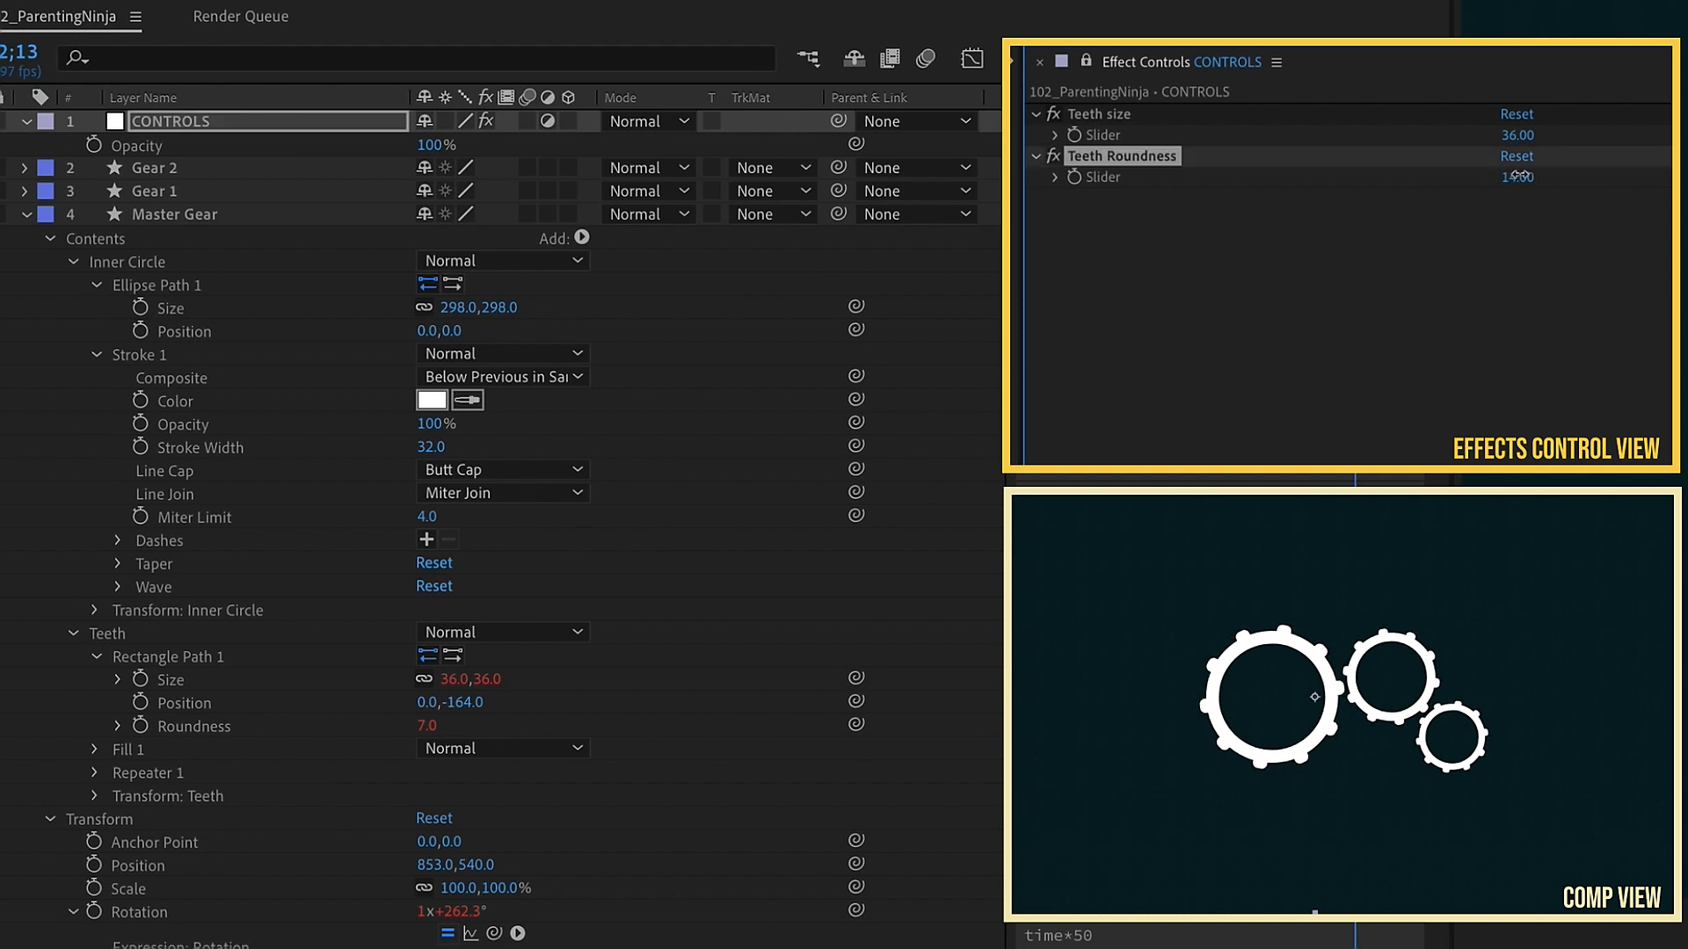
{"action": "left_click_drag", "start_coordinate": [1514, 176], "coordinate": [1508, 176]}
Step: Duplicate the Teeth Roundness effect and rename the copy Teeth number
{"action": "key", "text": "ctrl+d"}
{"action": "key", "text": "Return"}
{"action": "type", "text": "Teeth number"}
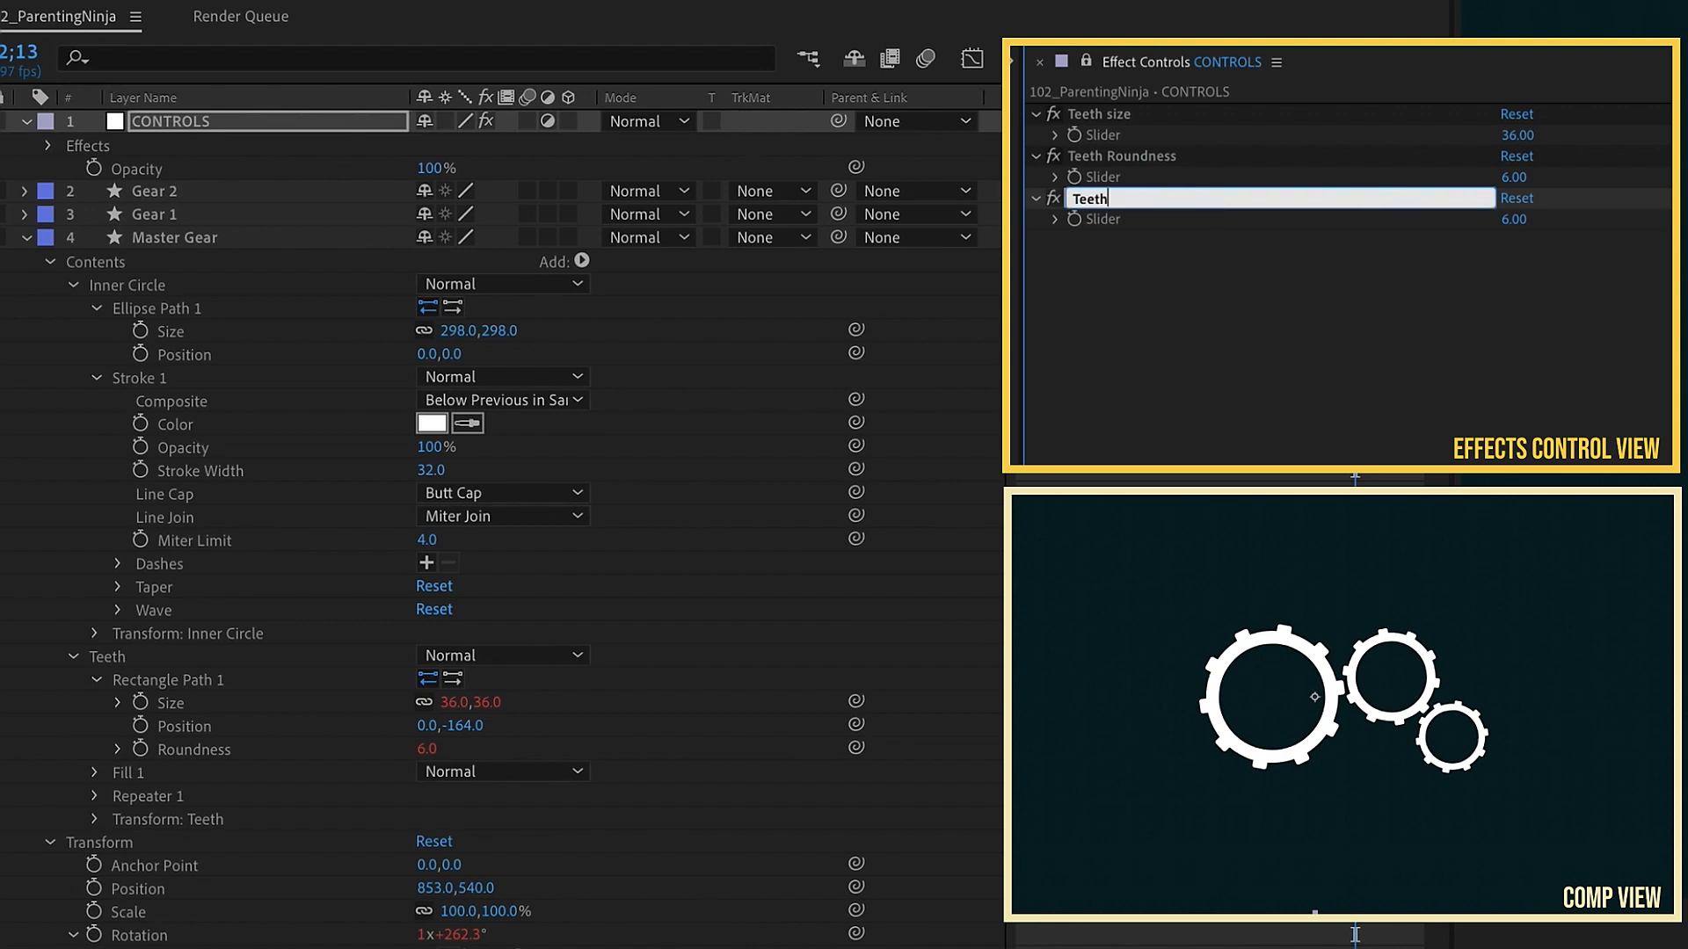
{"action": "key", "text": "Return"}
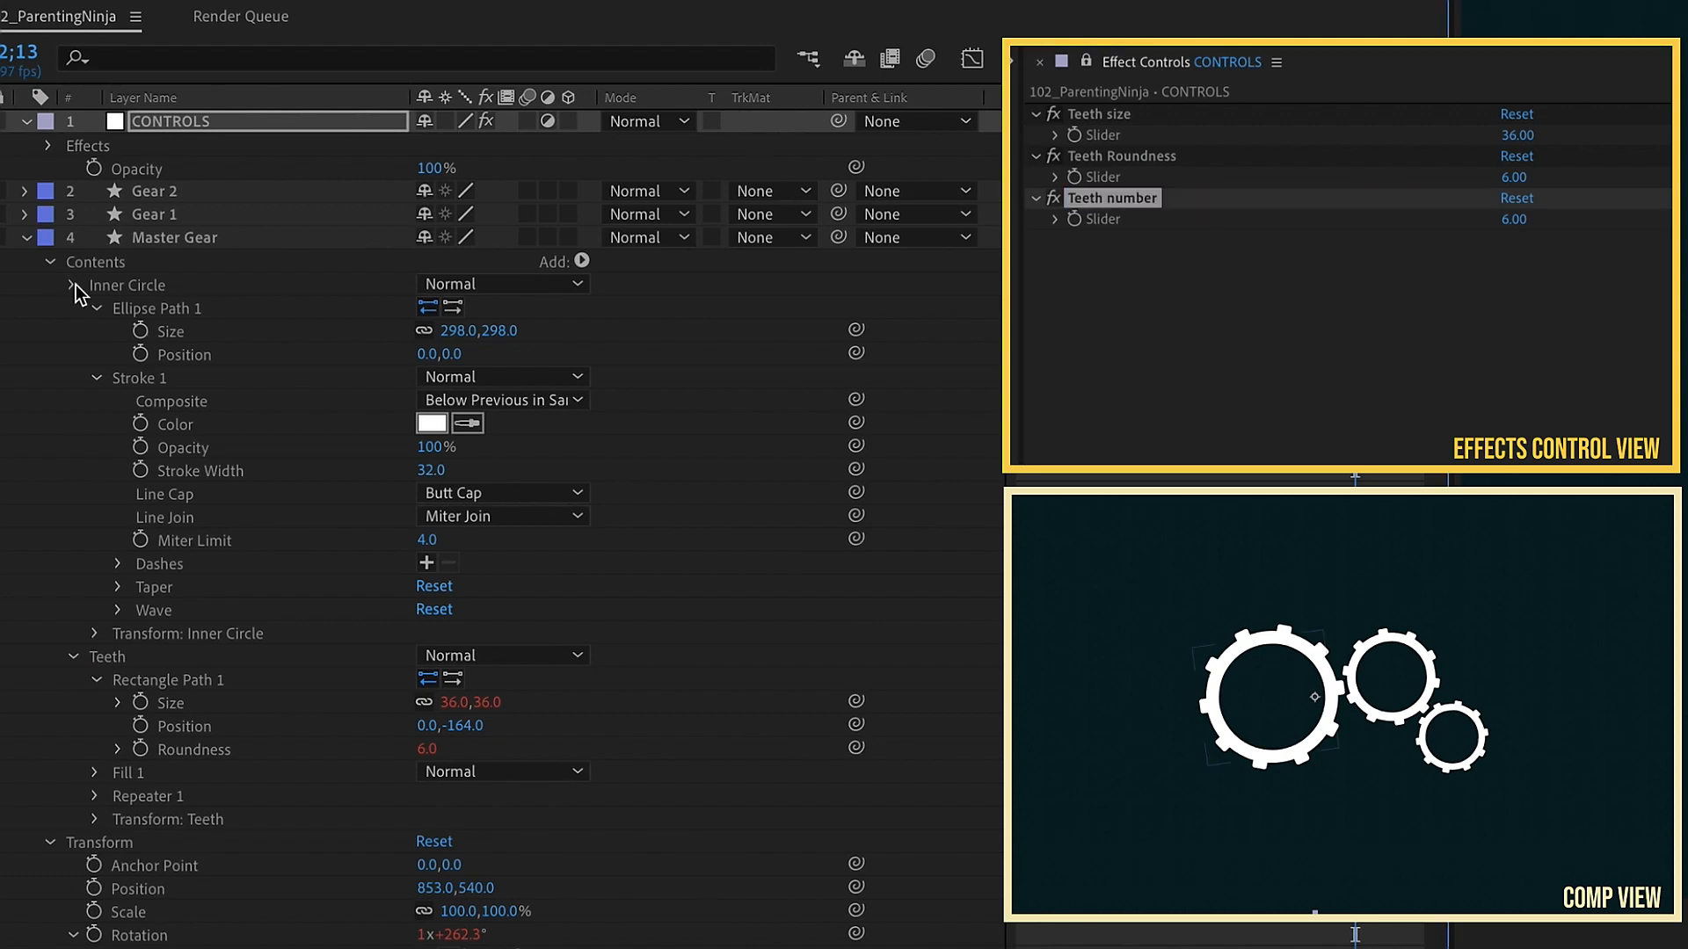
Step: Link the Master Gear's Repeater 1 Copies to the Teeth number slider with the pick whip
{"action": "left_click", "coordinate": [73, 284]}
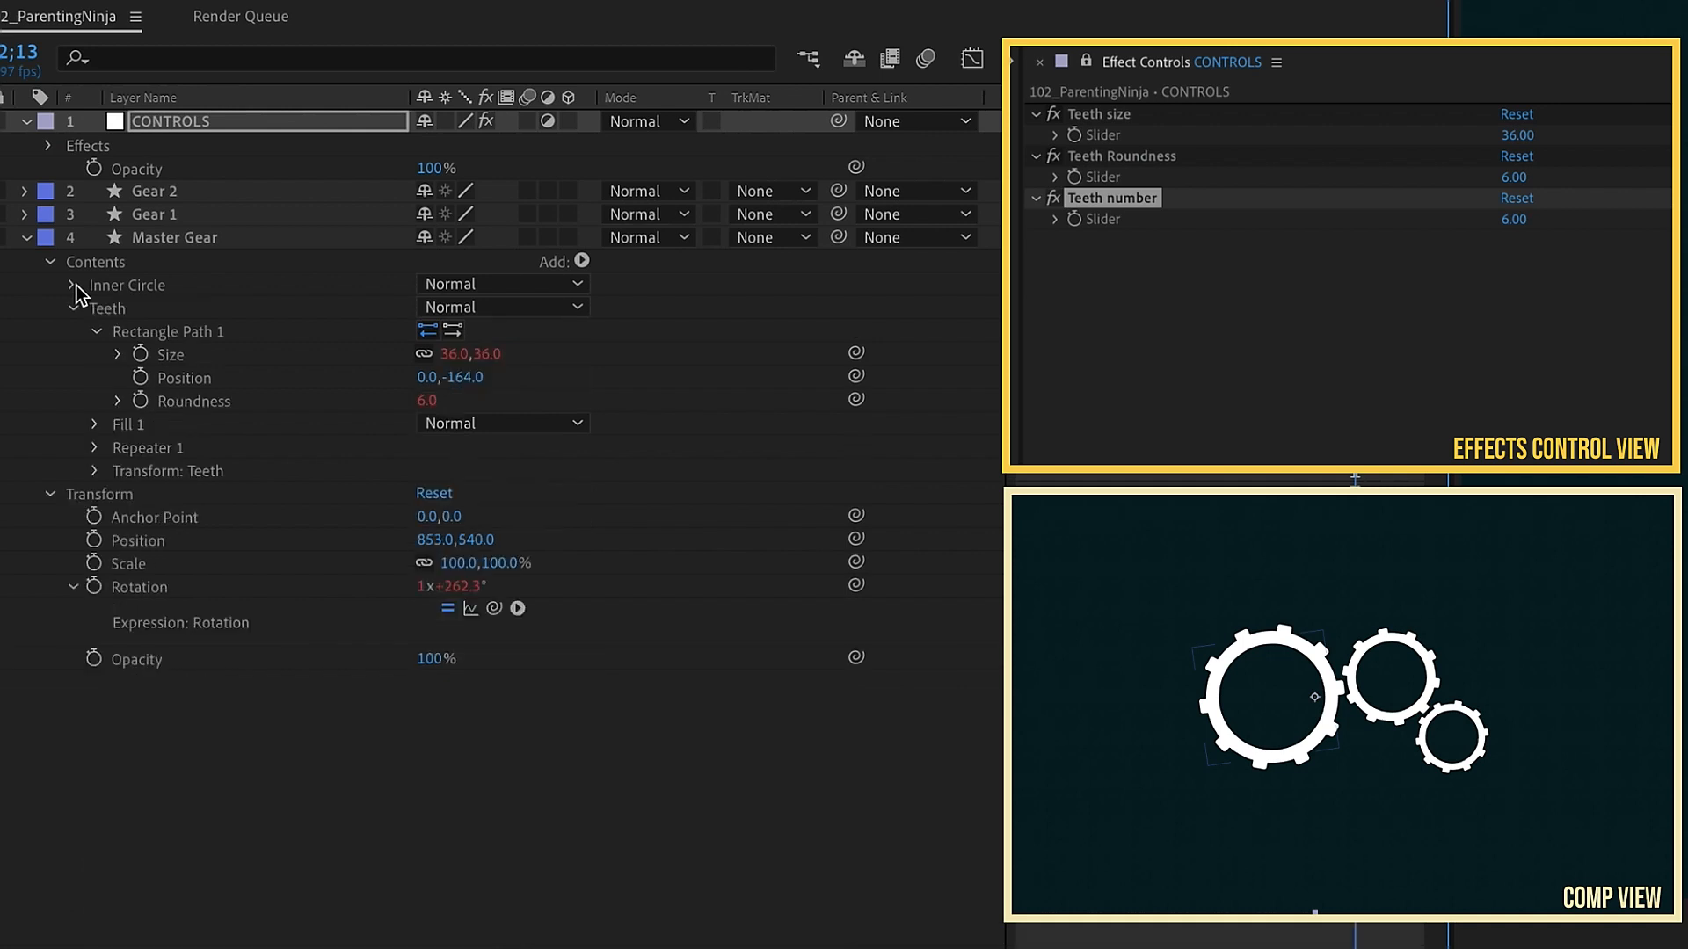
{"action": "left_click", "coordinate": [95, 448]}
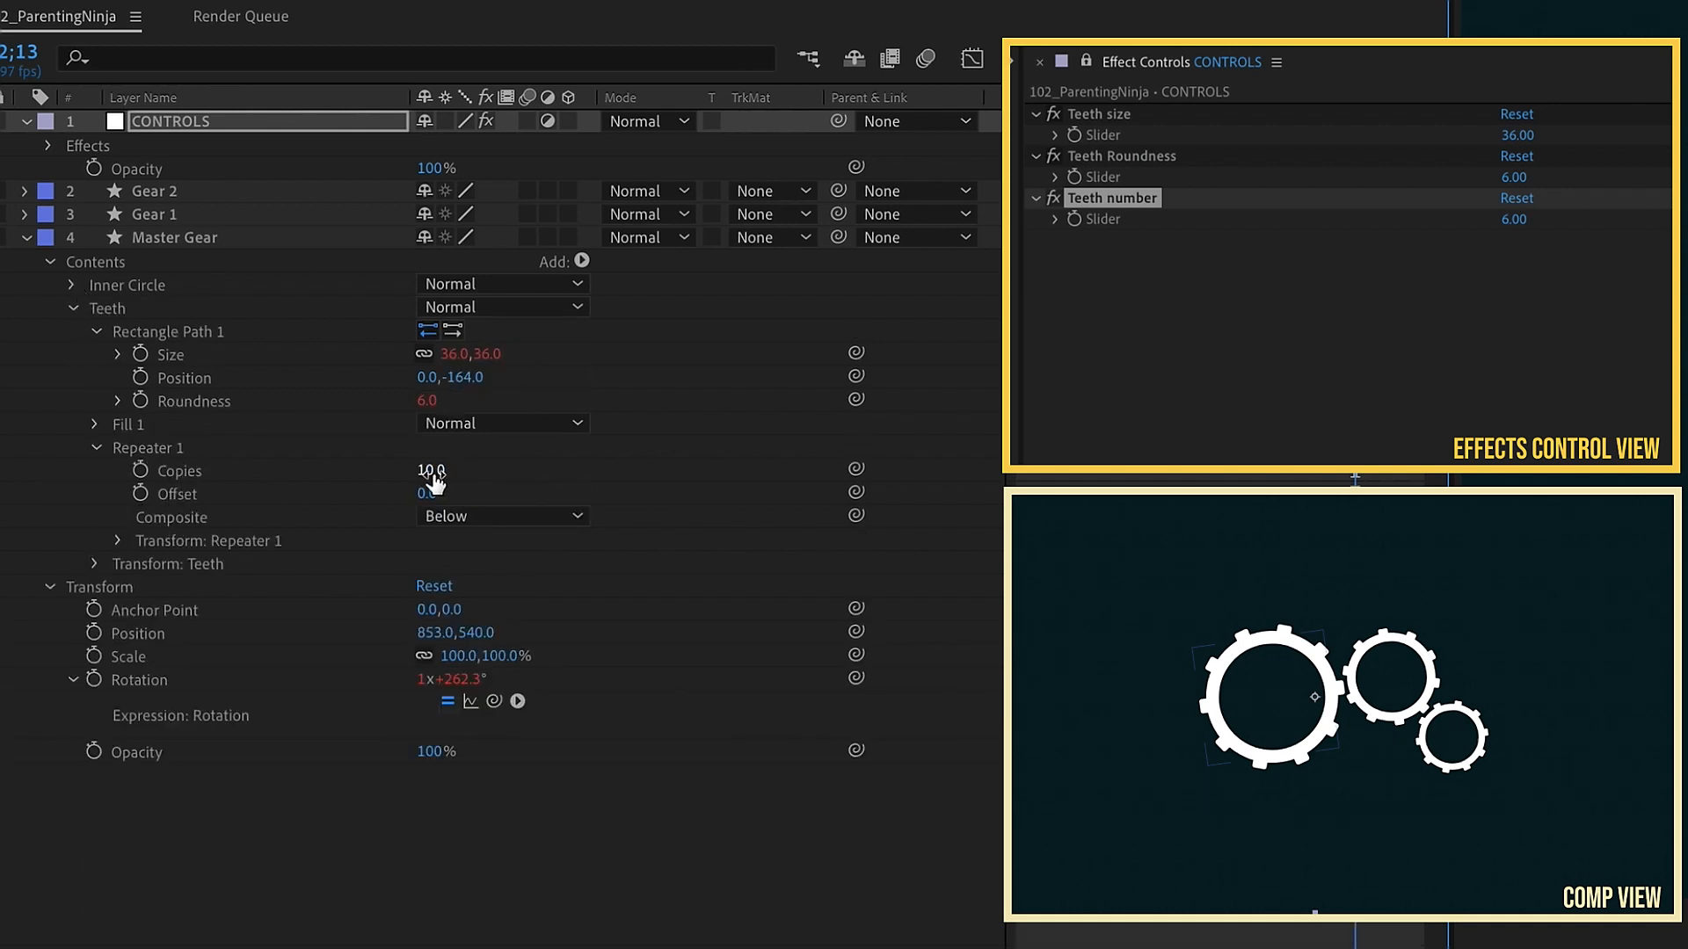
{"action": "left_click", "coordinate": [1516, 220]}
{"action": "key", "text": "Return"}
{"action": "left_click_drag", "start_coordinate": [856, 469], "coordinate": [1123, 224]}
Step: Set the Teeth number slider to 10
{"action": "left_click", "coordinate": [1517, 220]}
{"action": "type", "text": "12"}
{"action": "key", "text": "Return"}
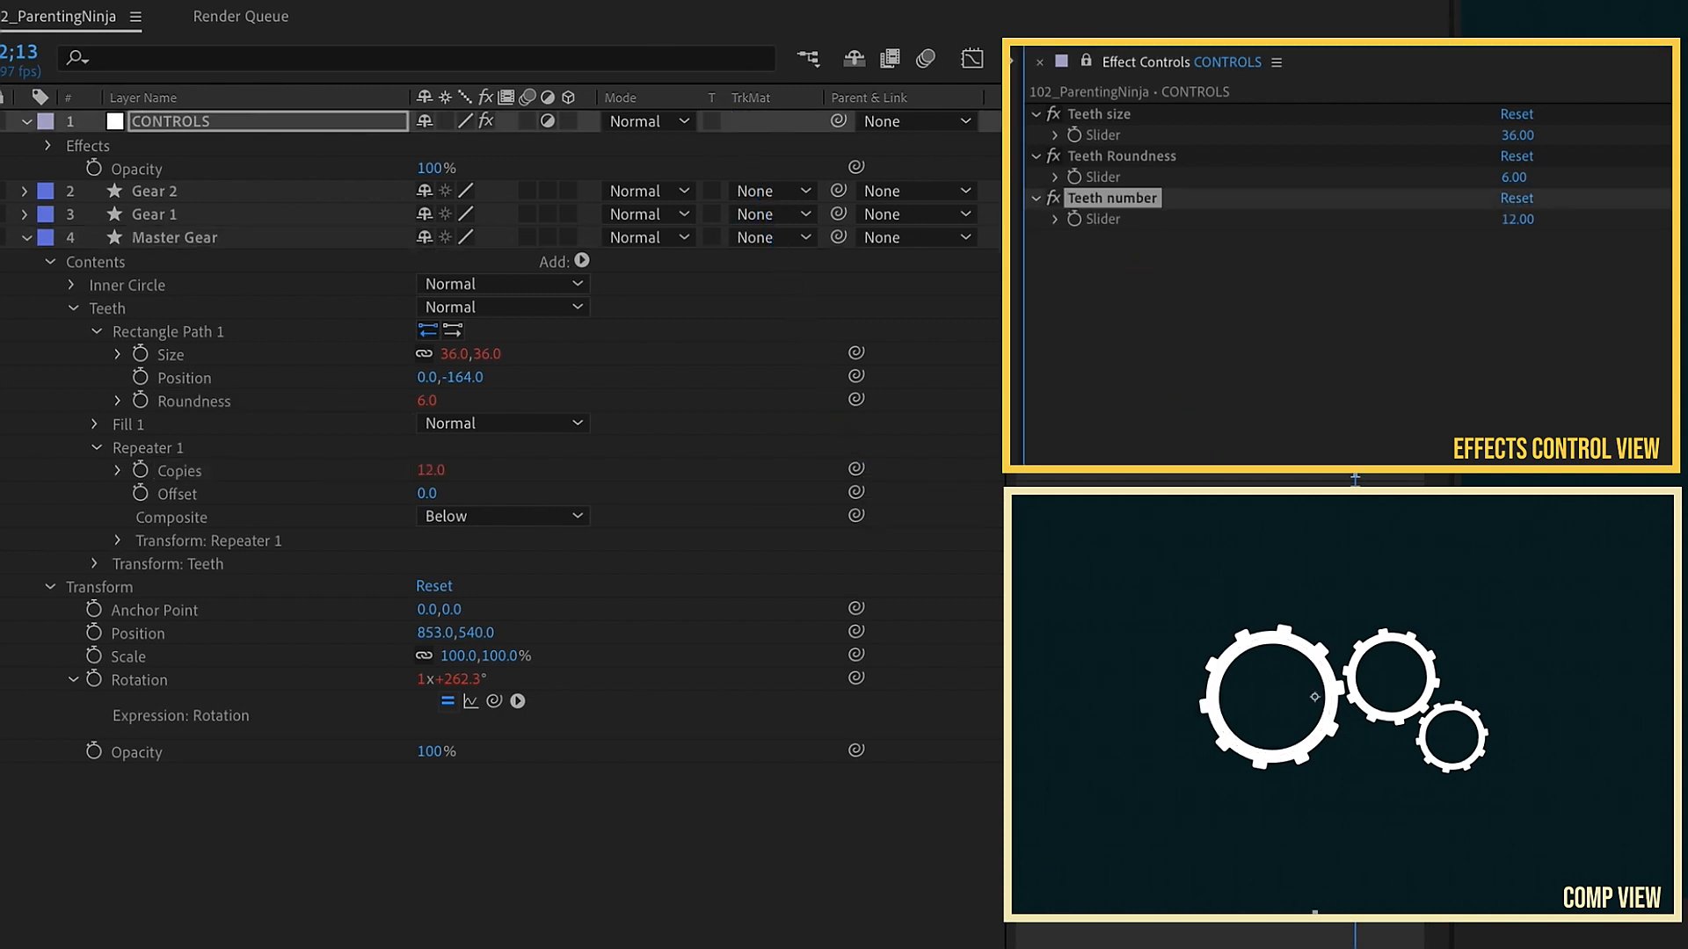
{"action": "left_click", "coordinate": [1517, 219]}
{"action": "type", "text": "10"}
{"action": "key", "text": "Return"}
Step: Duplicate the Teeth number effect and rename the copy Rotation Speed
{"action": "key", "text": "ctrl+d"}
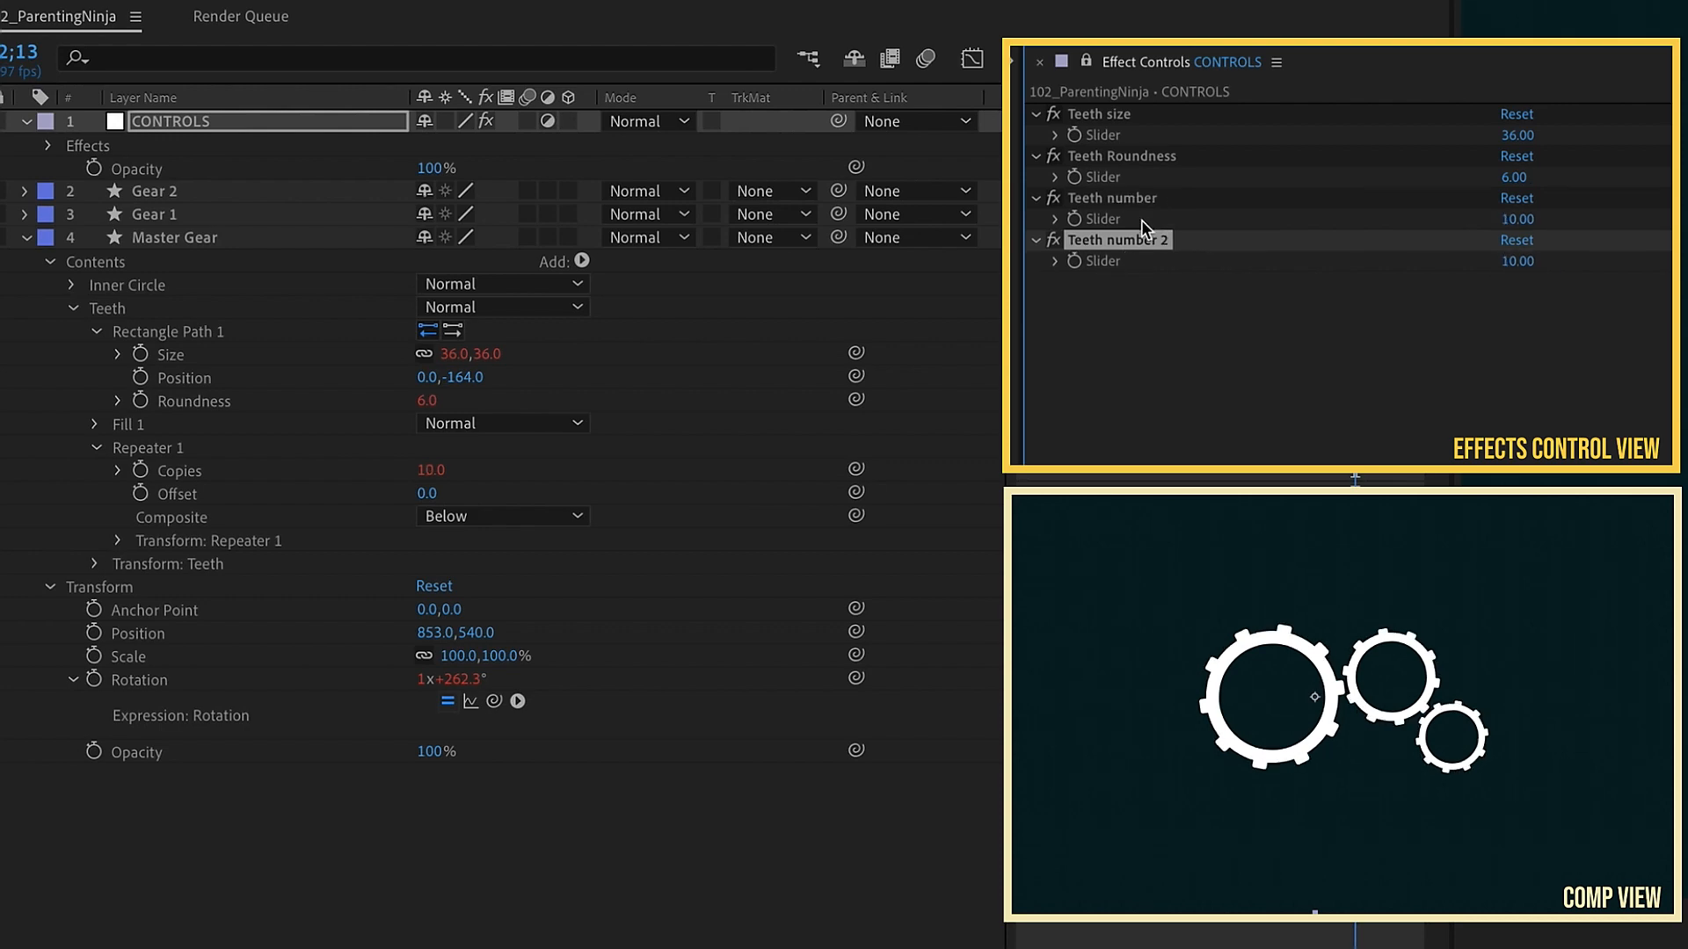
{"action": "key", "text": "Return"}
{"action": "type", "text": "Rotation Speed"}
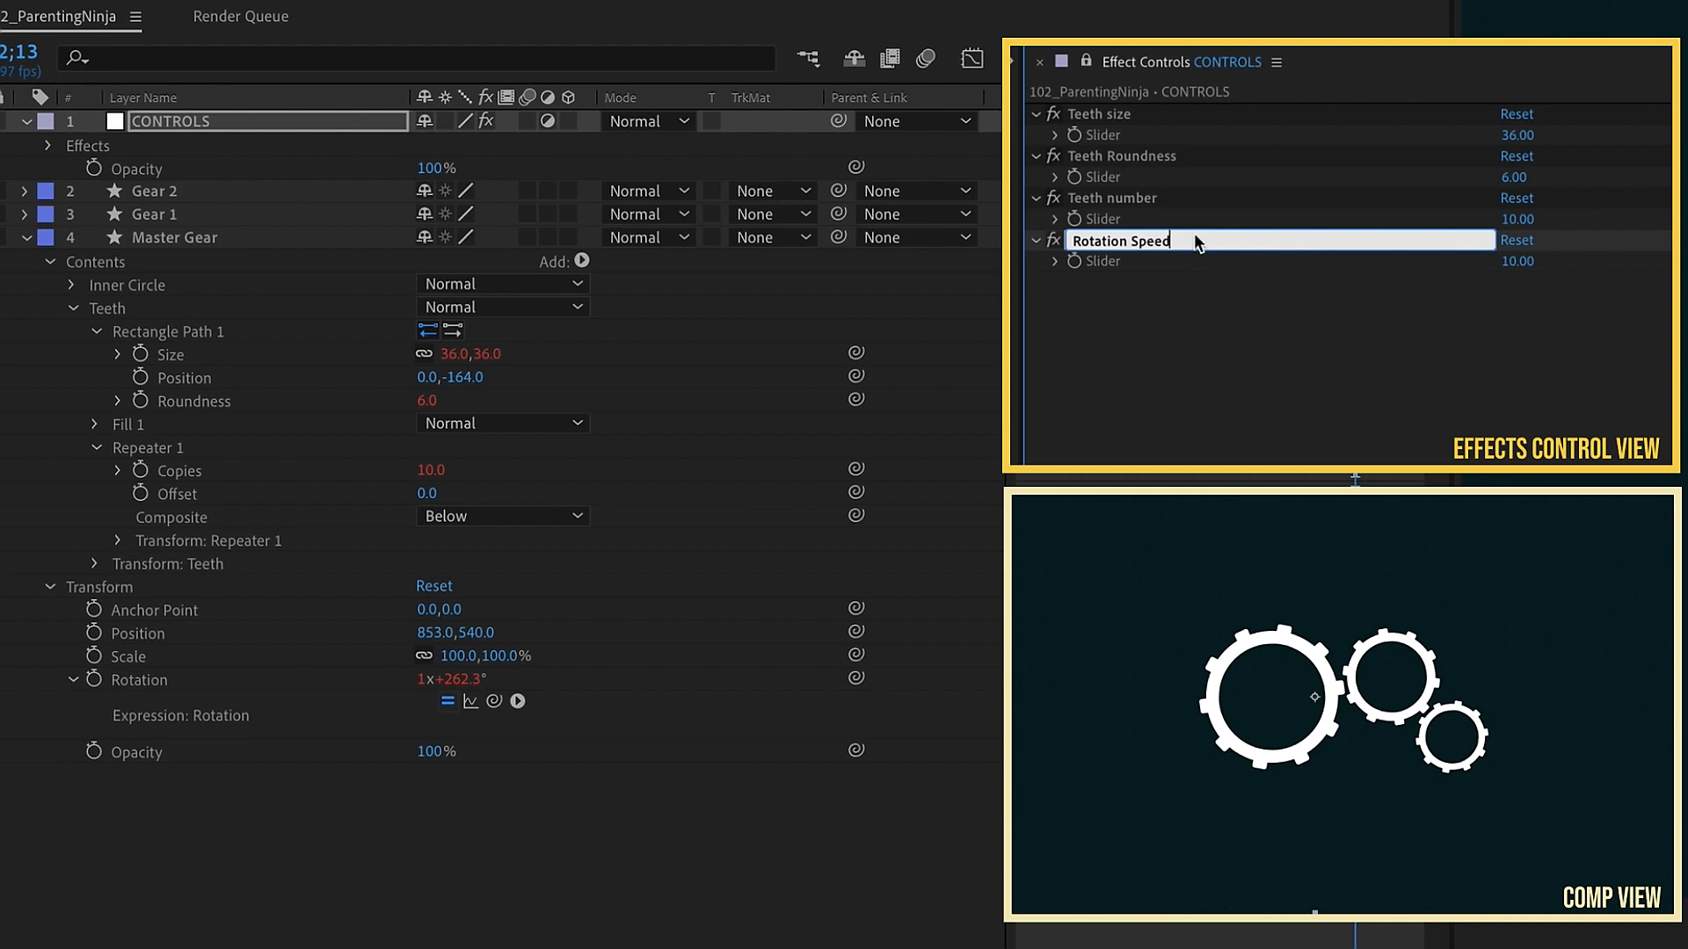
{"action": "key", "text": "Return"}
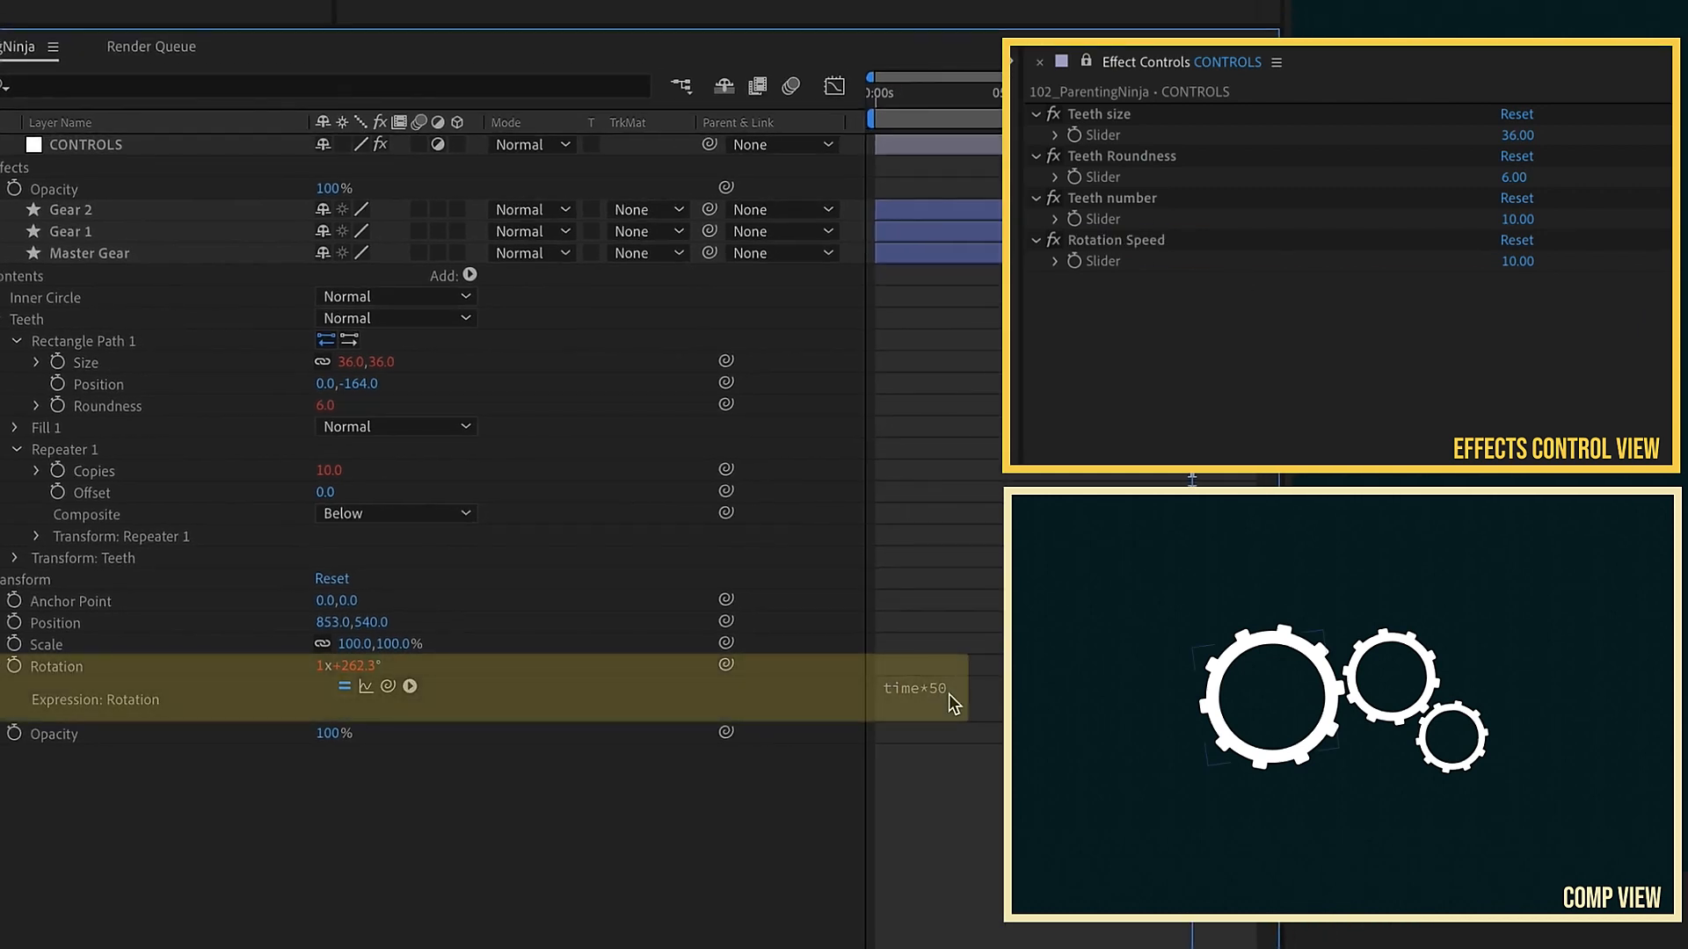
Step: Replace the 50 in the Master Gear's rotation expression with a pick-whip link to the Rotation Speed slider
{"action": "left_click", "coordinate": [945, 690]}
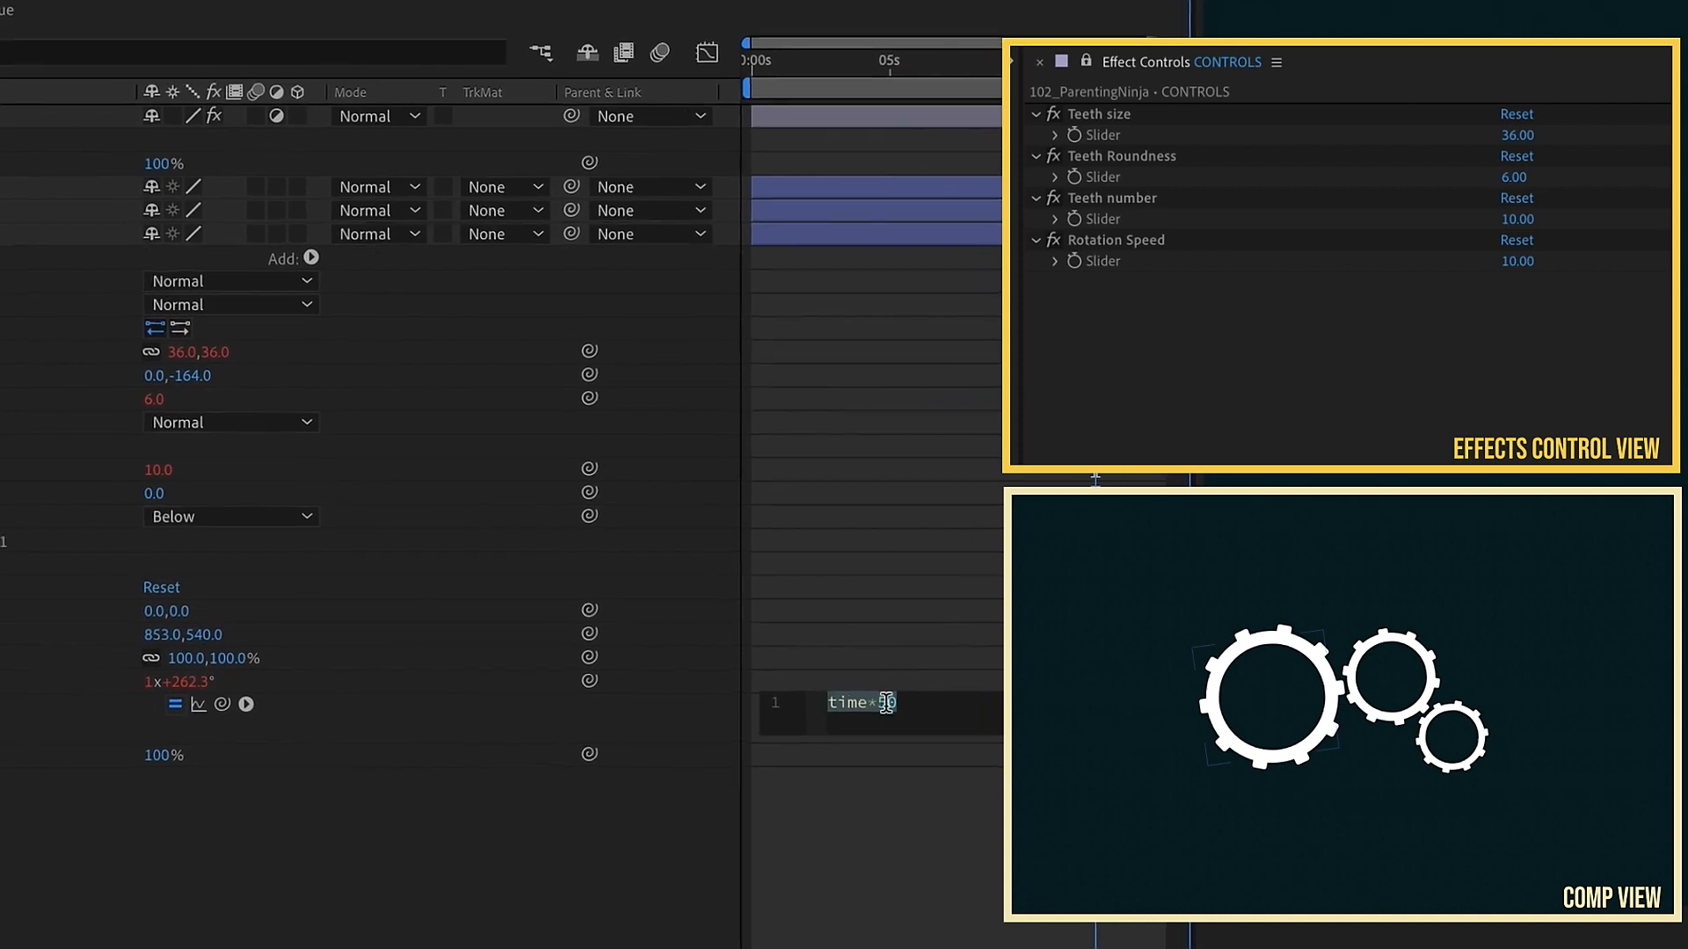
{"action": "double_click", "coordinate": [999, 681]}
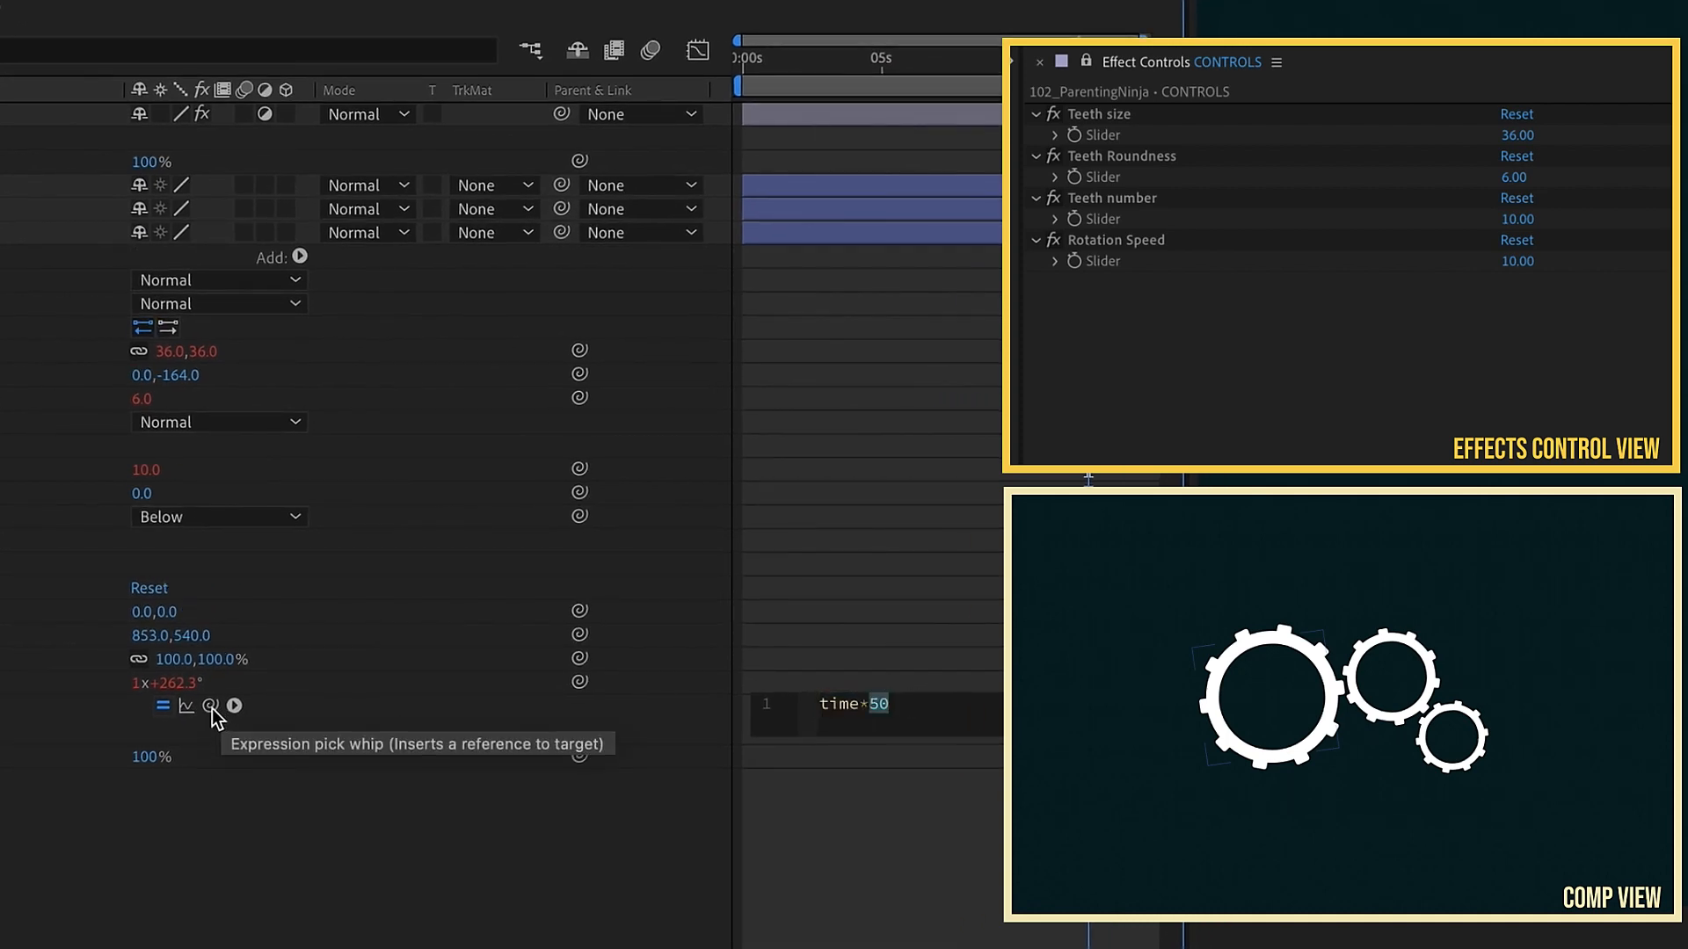
{"action": "left_click_drag", "start_coordinate": [212, 708], "coordinate": [1104, 260]}
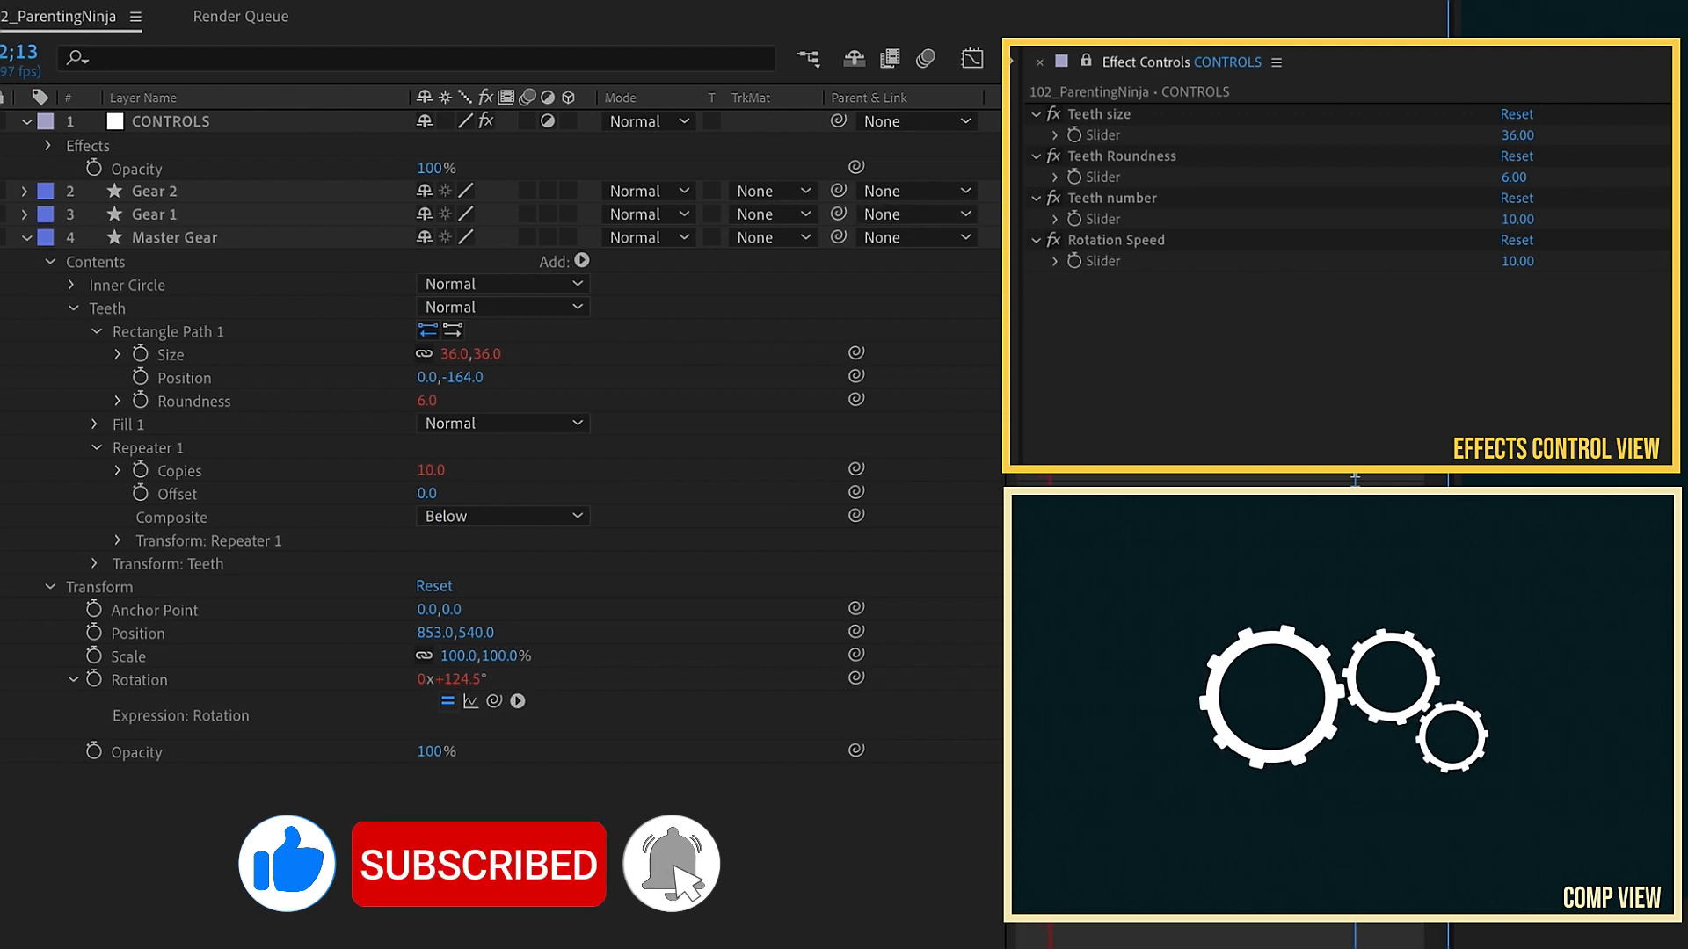
Step: Set the Rotation Speed slider to 100 and return to the start of the timeline
{"action": "left_click", "coordinate": [1518, 262]}
{"action": "type", "text": "100"}
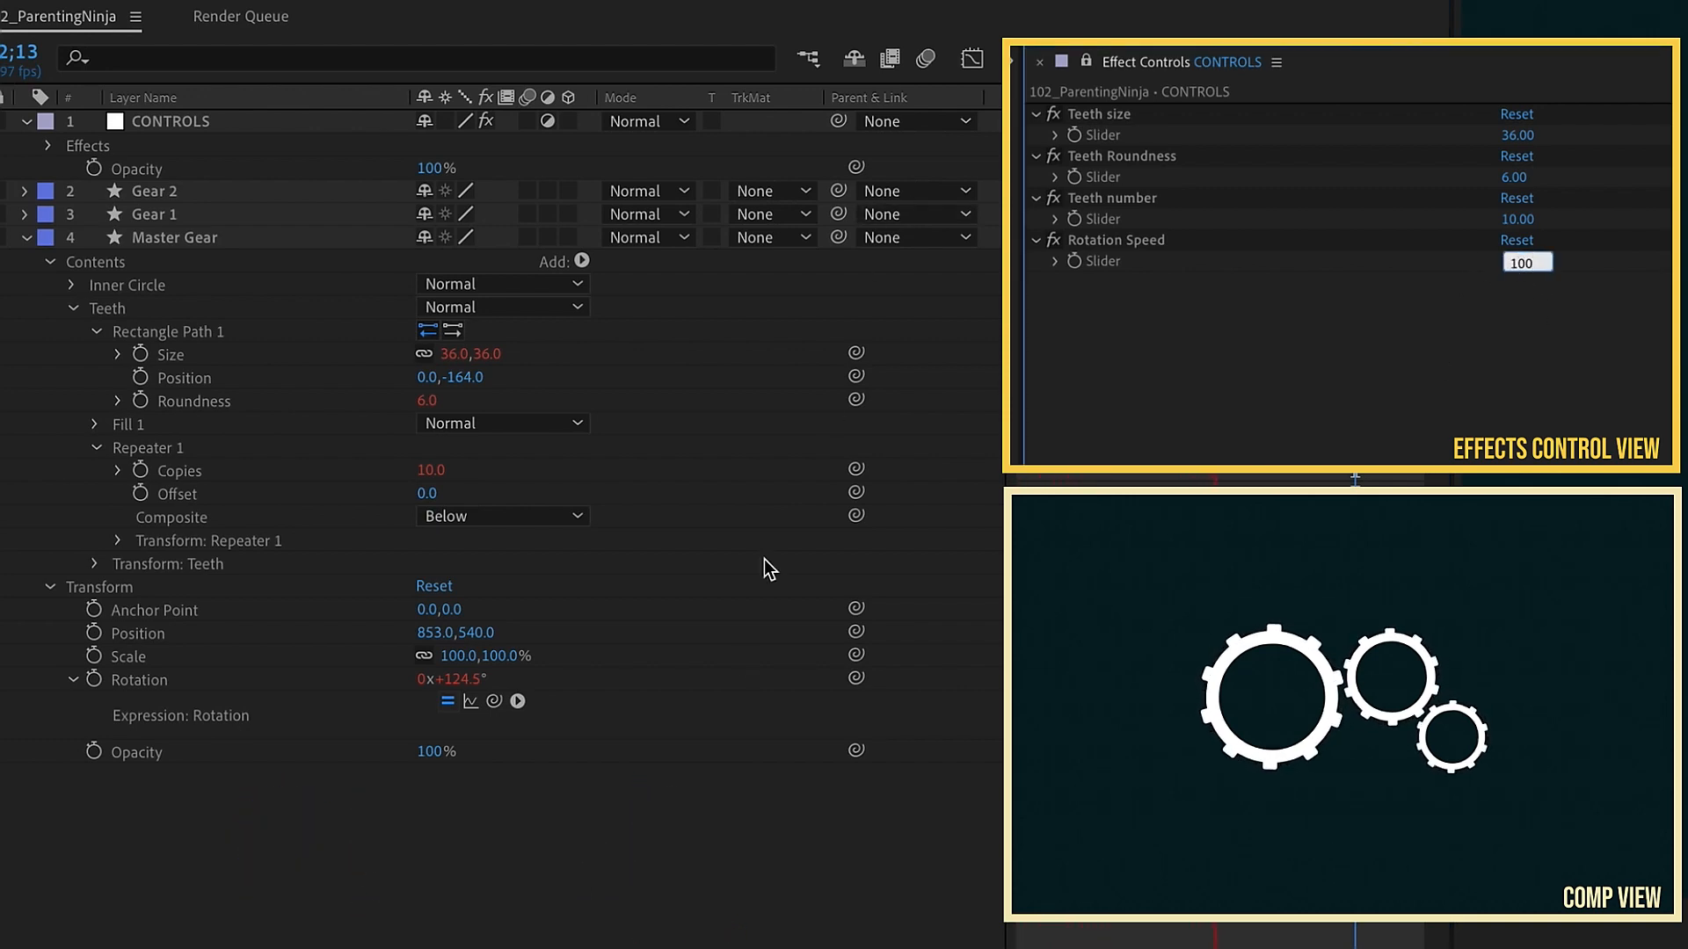
{"action": "key", "text": "Return"}
{"action": "key", "text": "Home"}
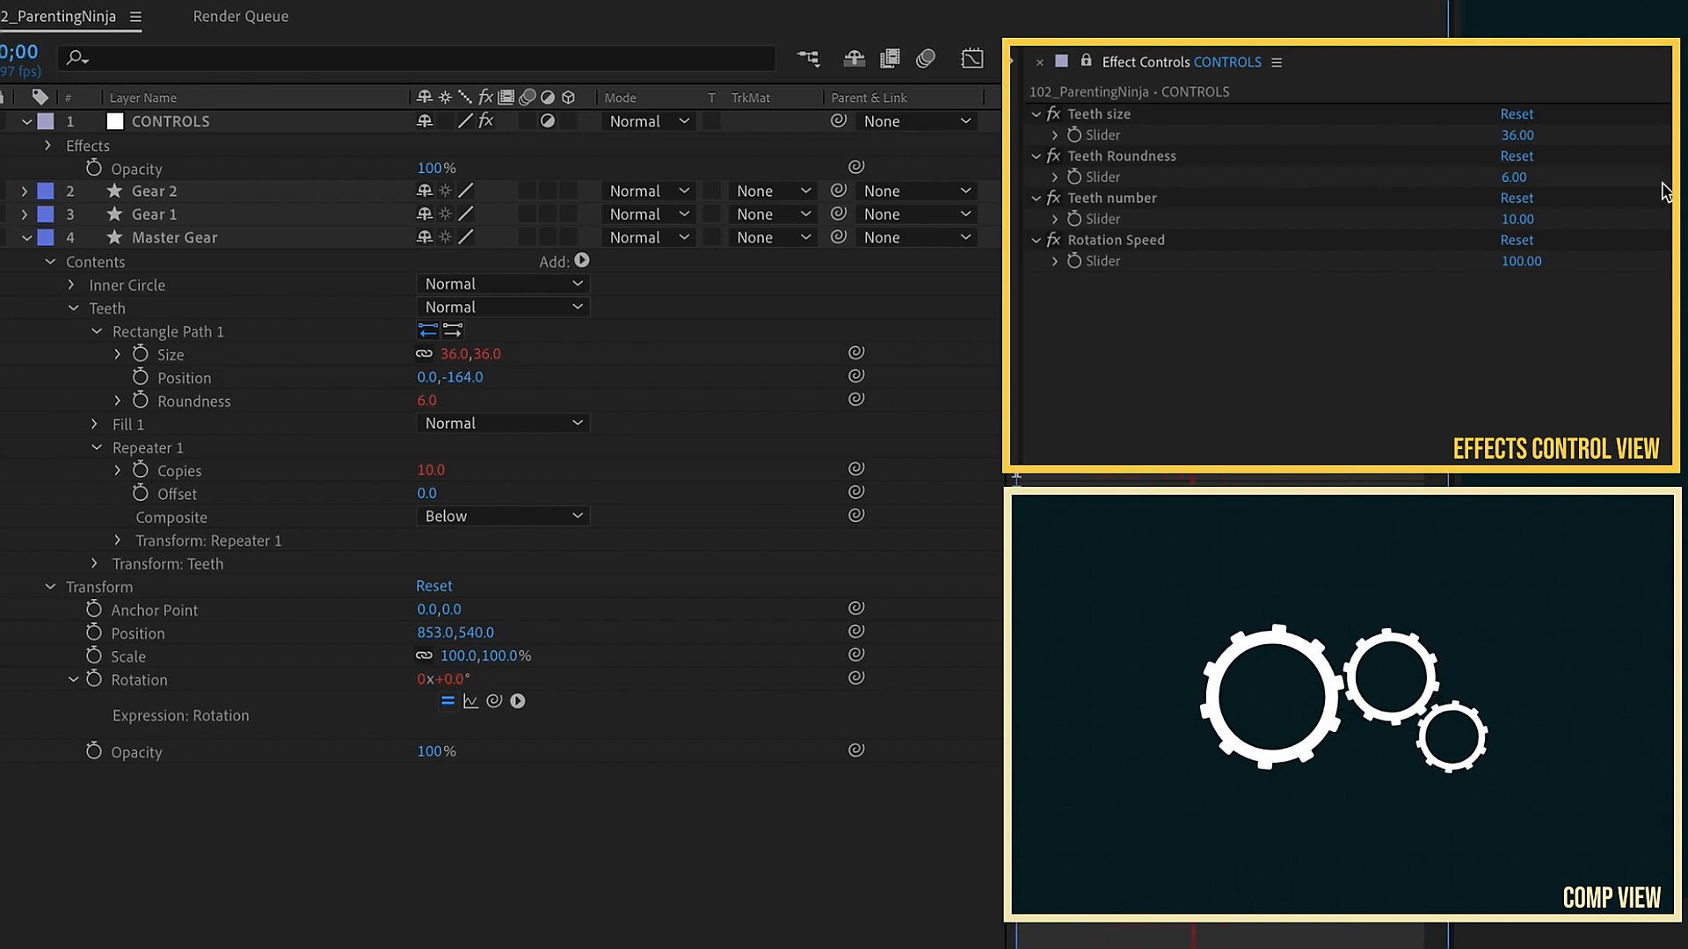
Step: Set the Rotation Speed slider to -50
{"action": "left_click", "coordinate": [1520, 261]}
{"action": "type", "text": "-50"}
{"action": "key", "text": "Return"}
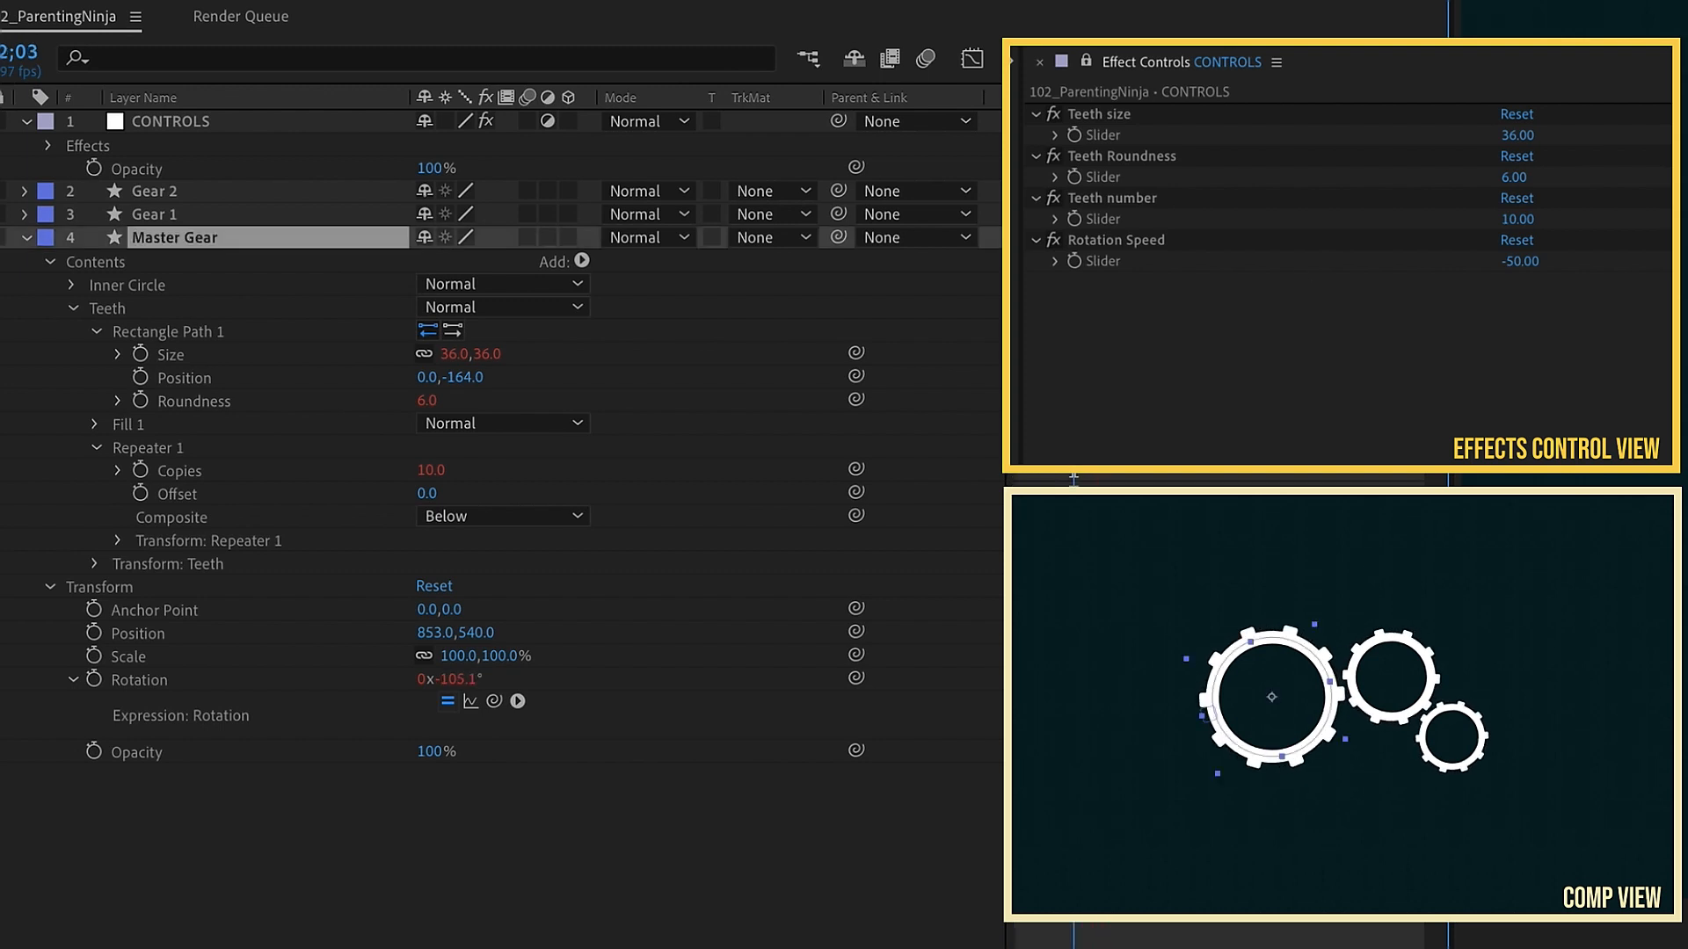
Step: Duplicate the Rotation Speed effect and rename the copy Inner width
{"action": "left_click", "coordinate": [1099, 240]}
{"action": "key", "text": "ctrl+d"}
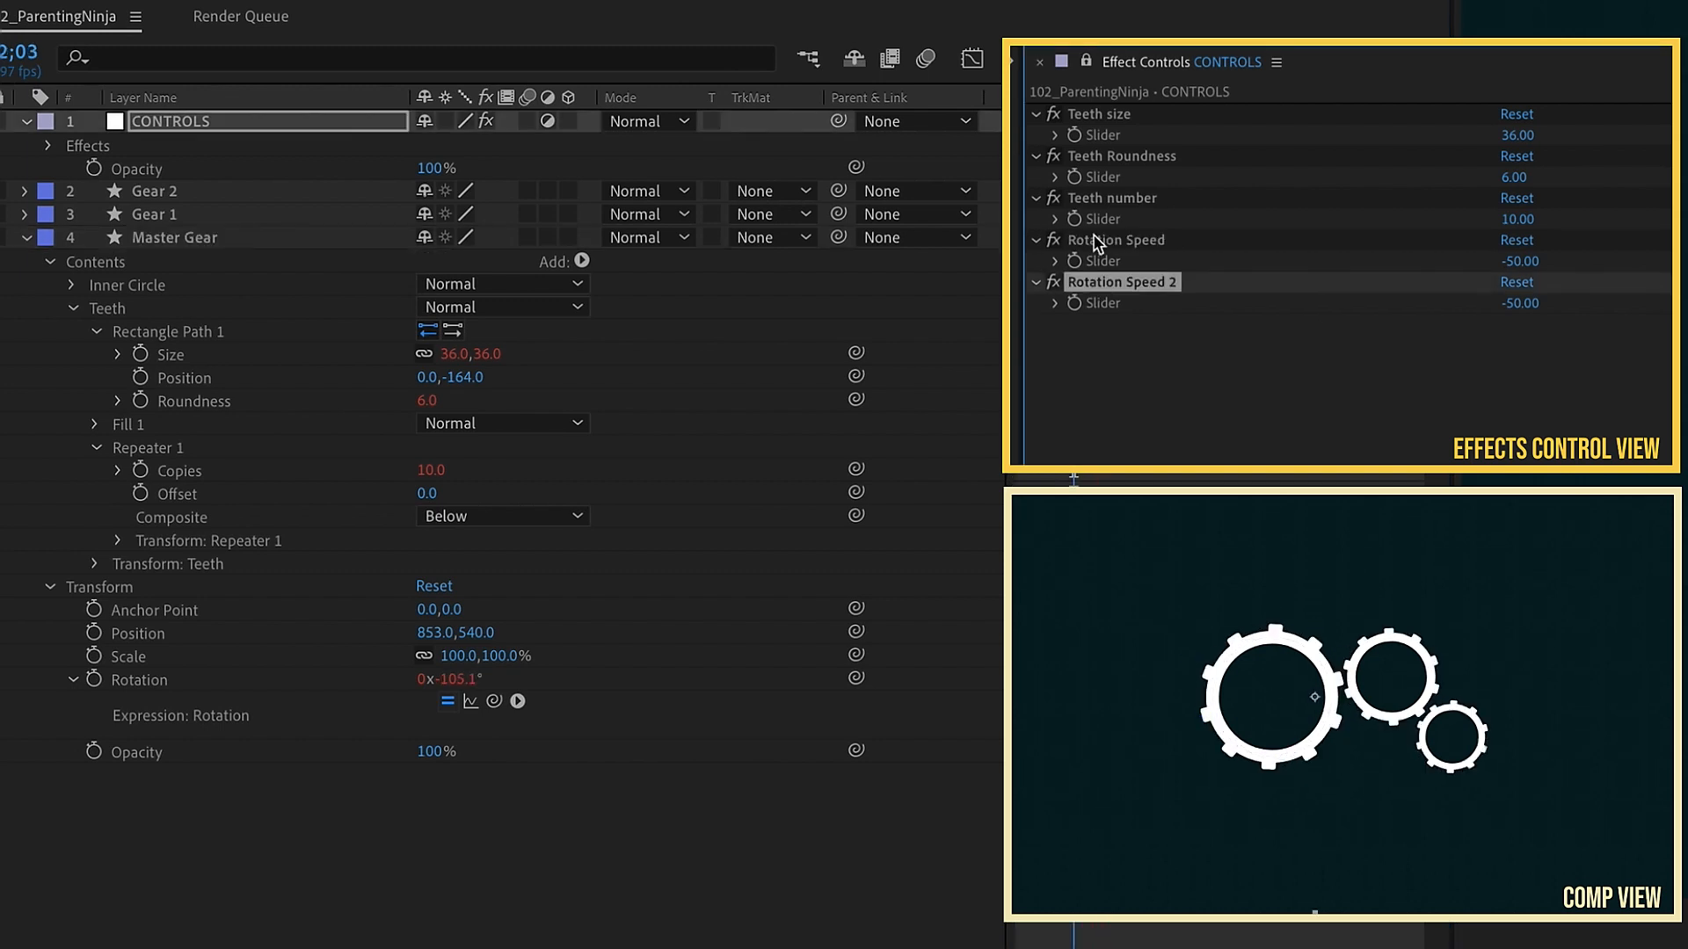
{"action": "key", "text": "Return"}
{"action": "type", "text": "Inner width"}
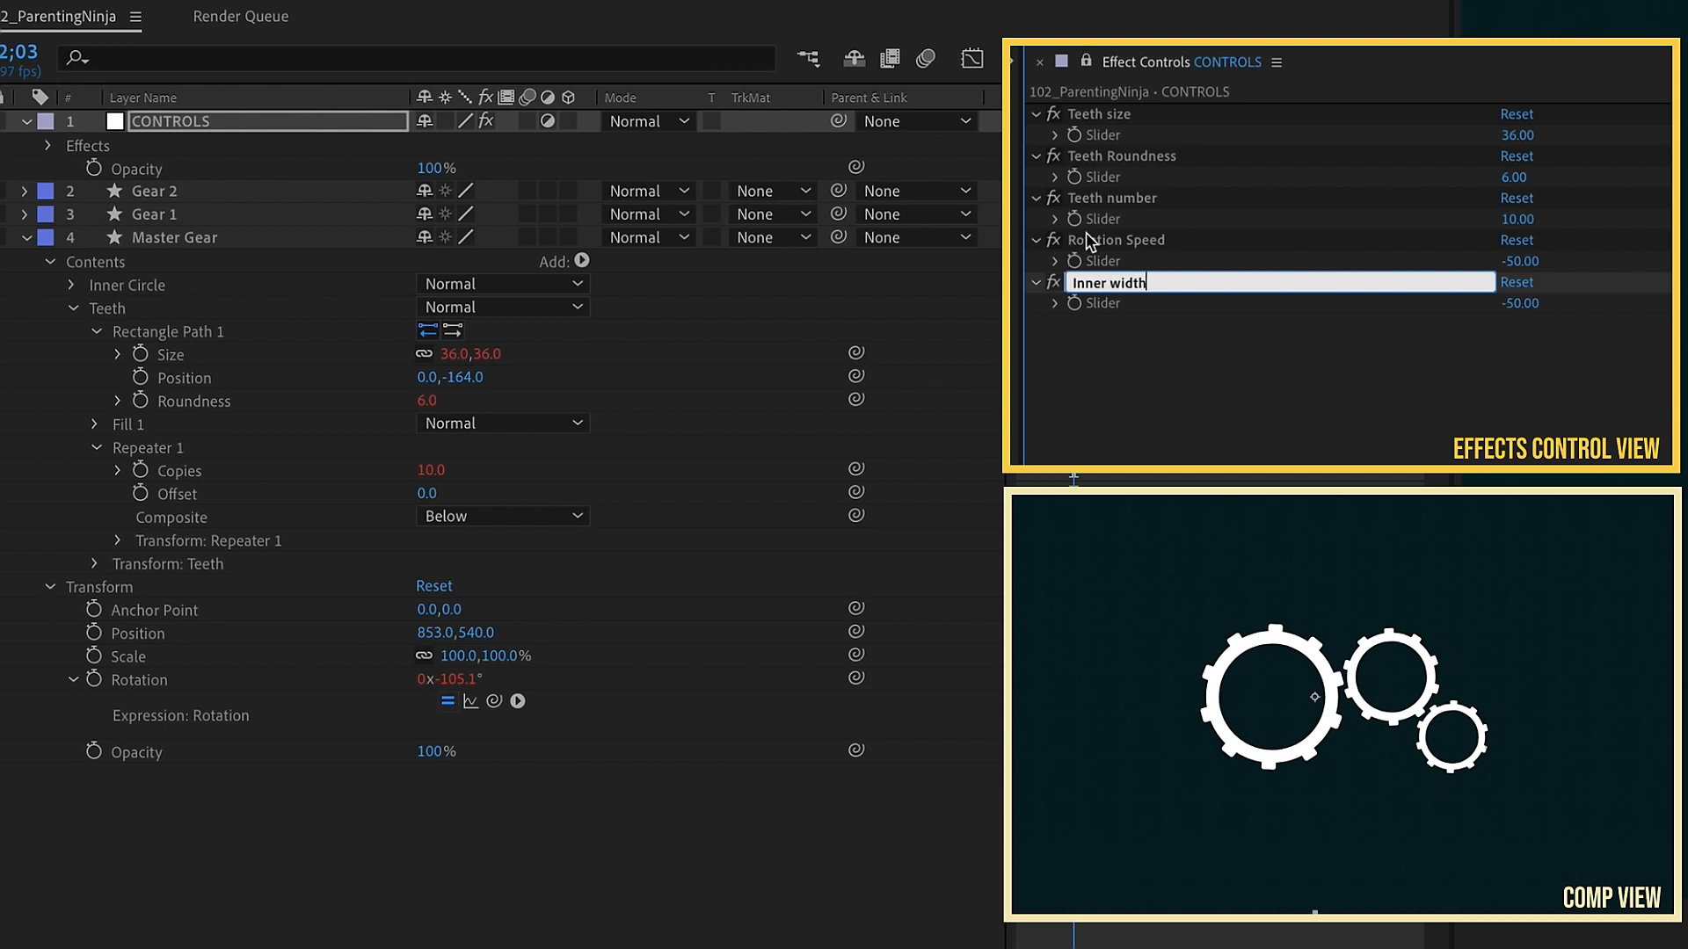
Step: Link the Master Gear's Inner Circle Stroke Width to the Inner width slider with the pick whip
{"action": "left_click", "coordinate": [139, 287]}
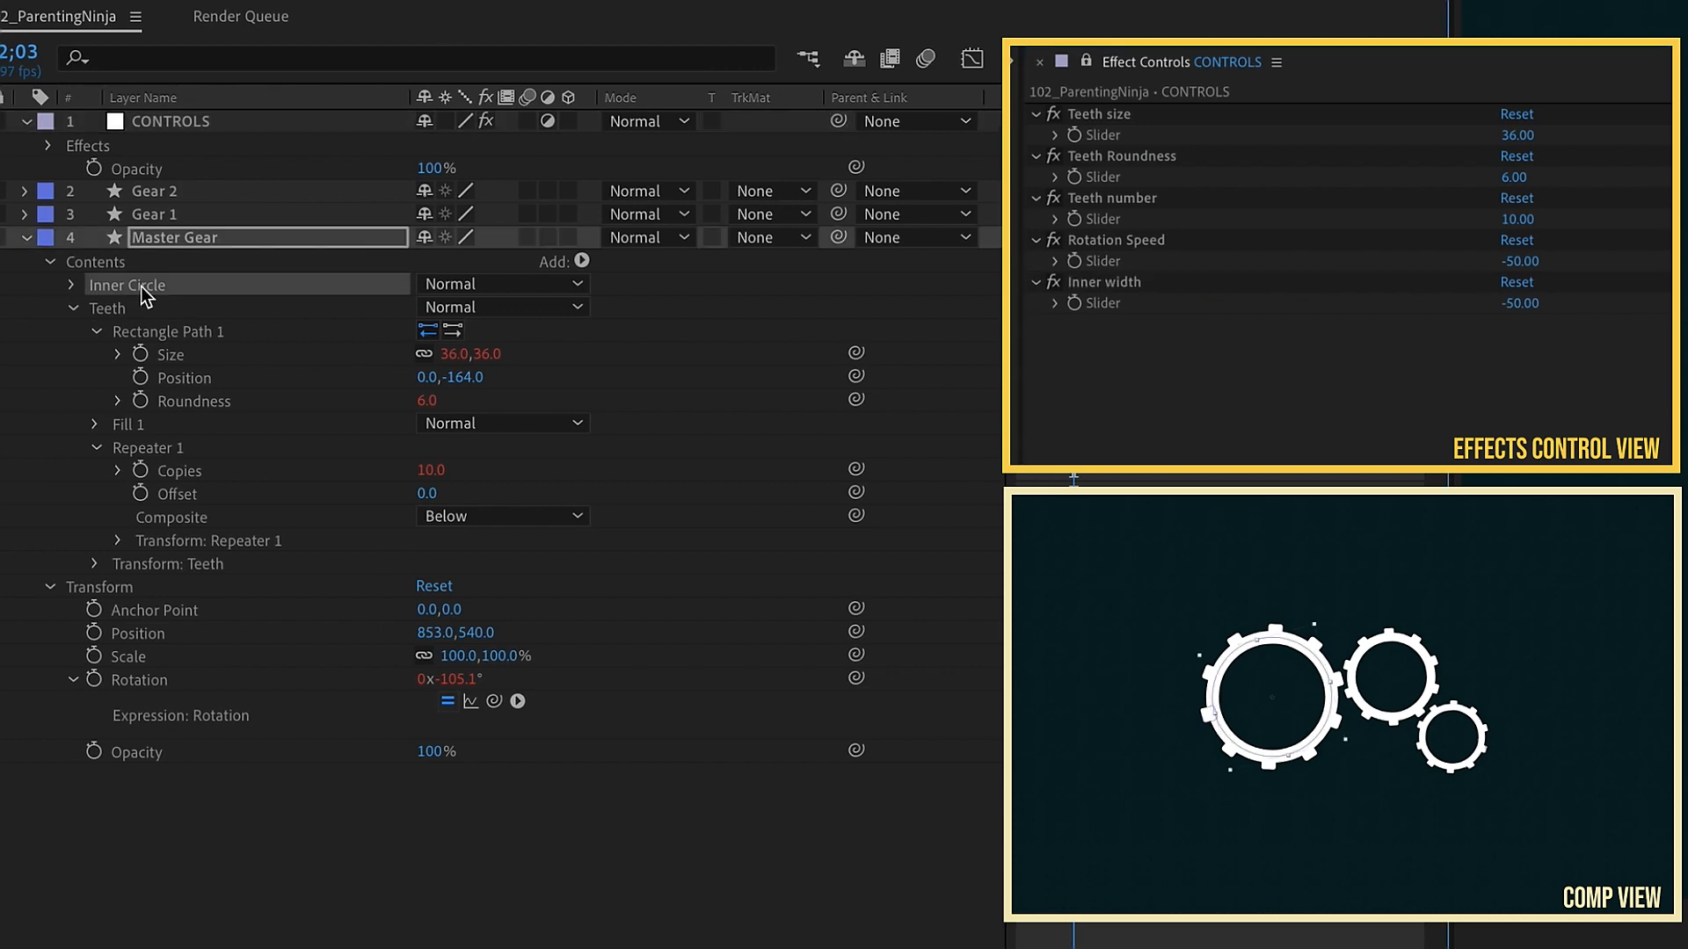
{"action": "left_click", "coordinate": [73, 285]}
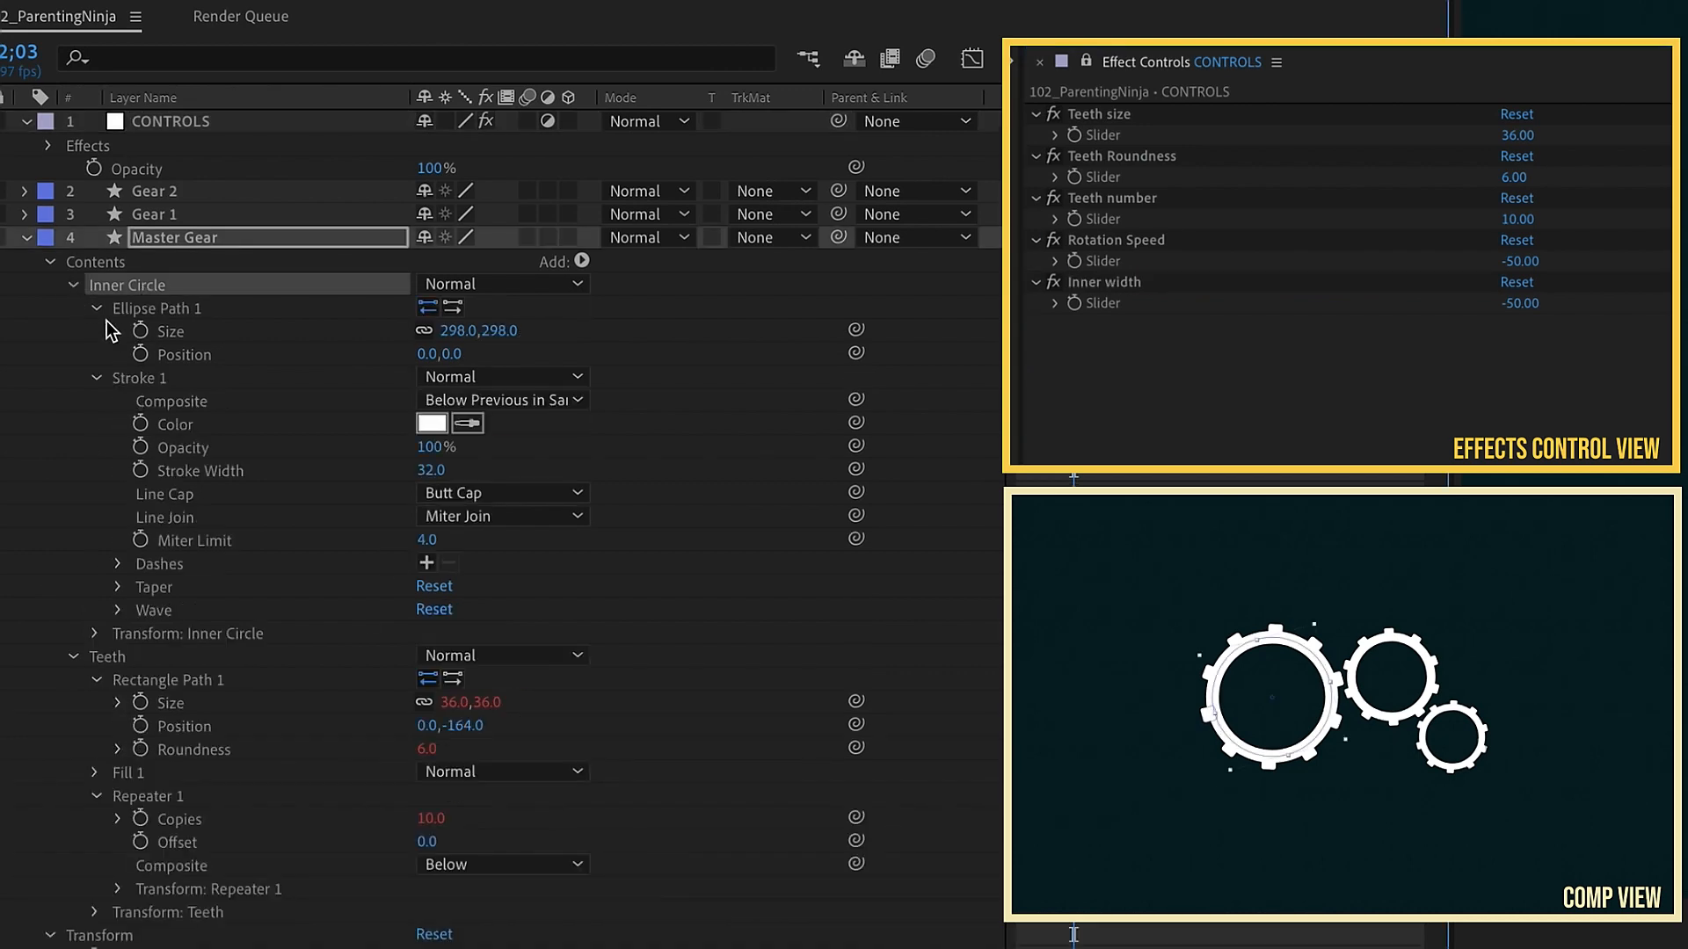
{"action": "left_click", "coordinate": [151, 379]}
{"action": "left_click", "coordinate": [215, 472]}
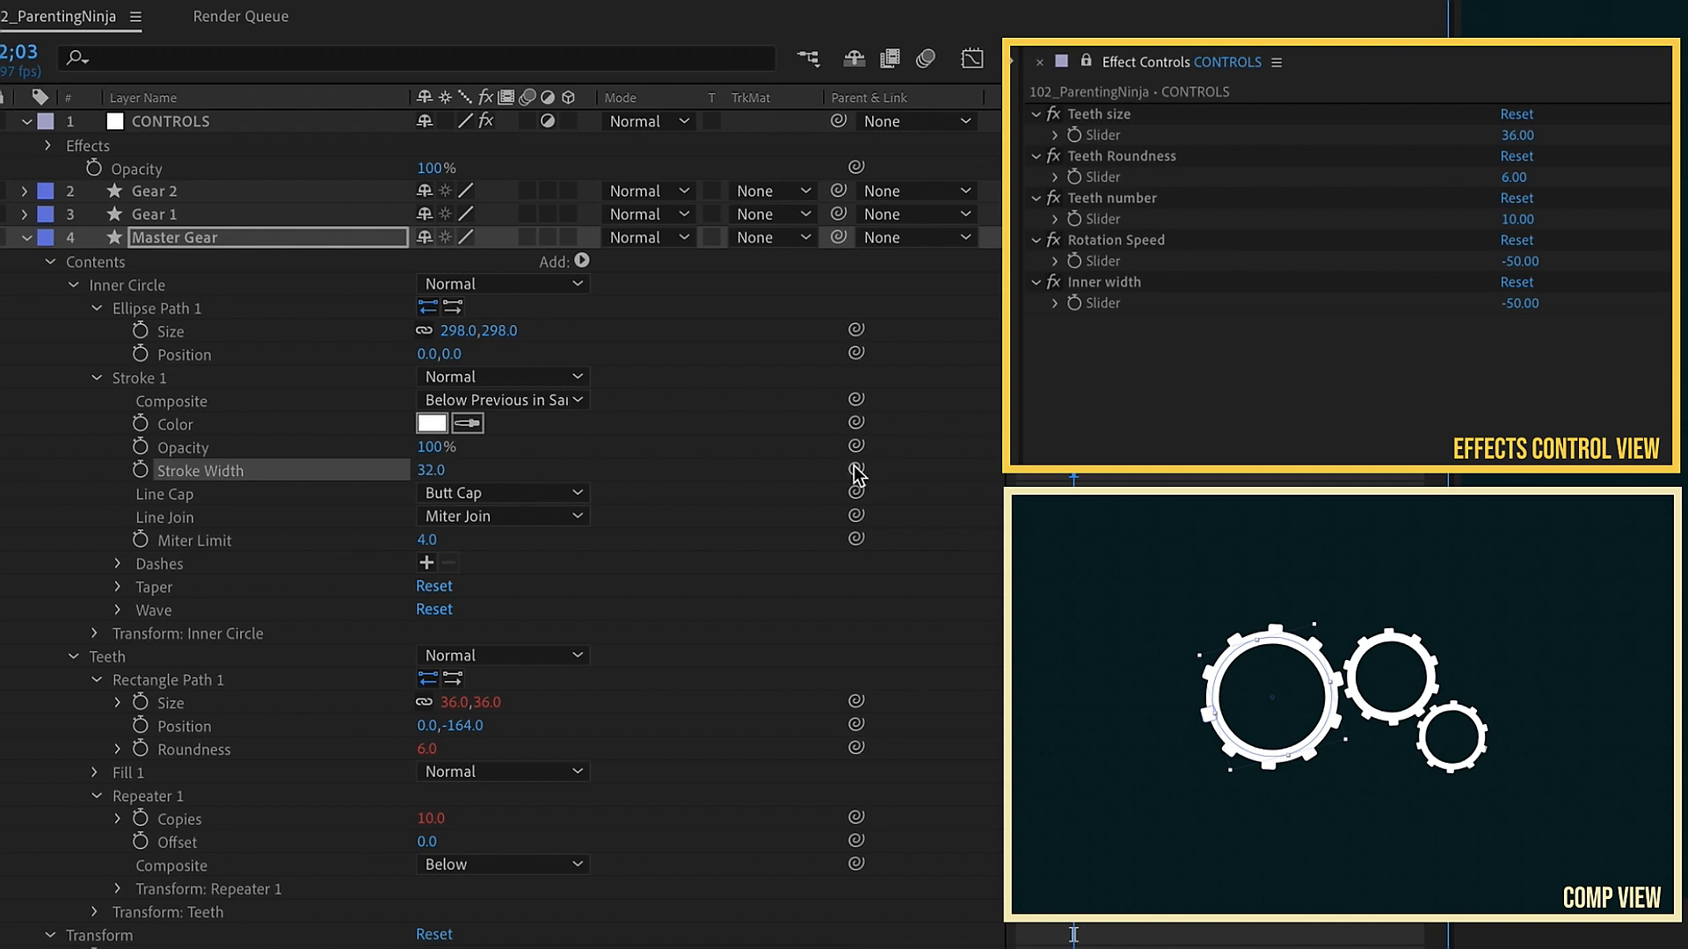
{"action": "mouse_move", "coordinate": [855, 472]}
{"action": "left_mouse_down"}
{"action": "mouse_move", "coordinate": [1157, 346]}
{"action": "mouse_move", "coordinate": [1096, 310]}
{"action": "left_mouse_up"}
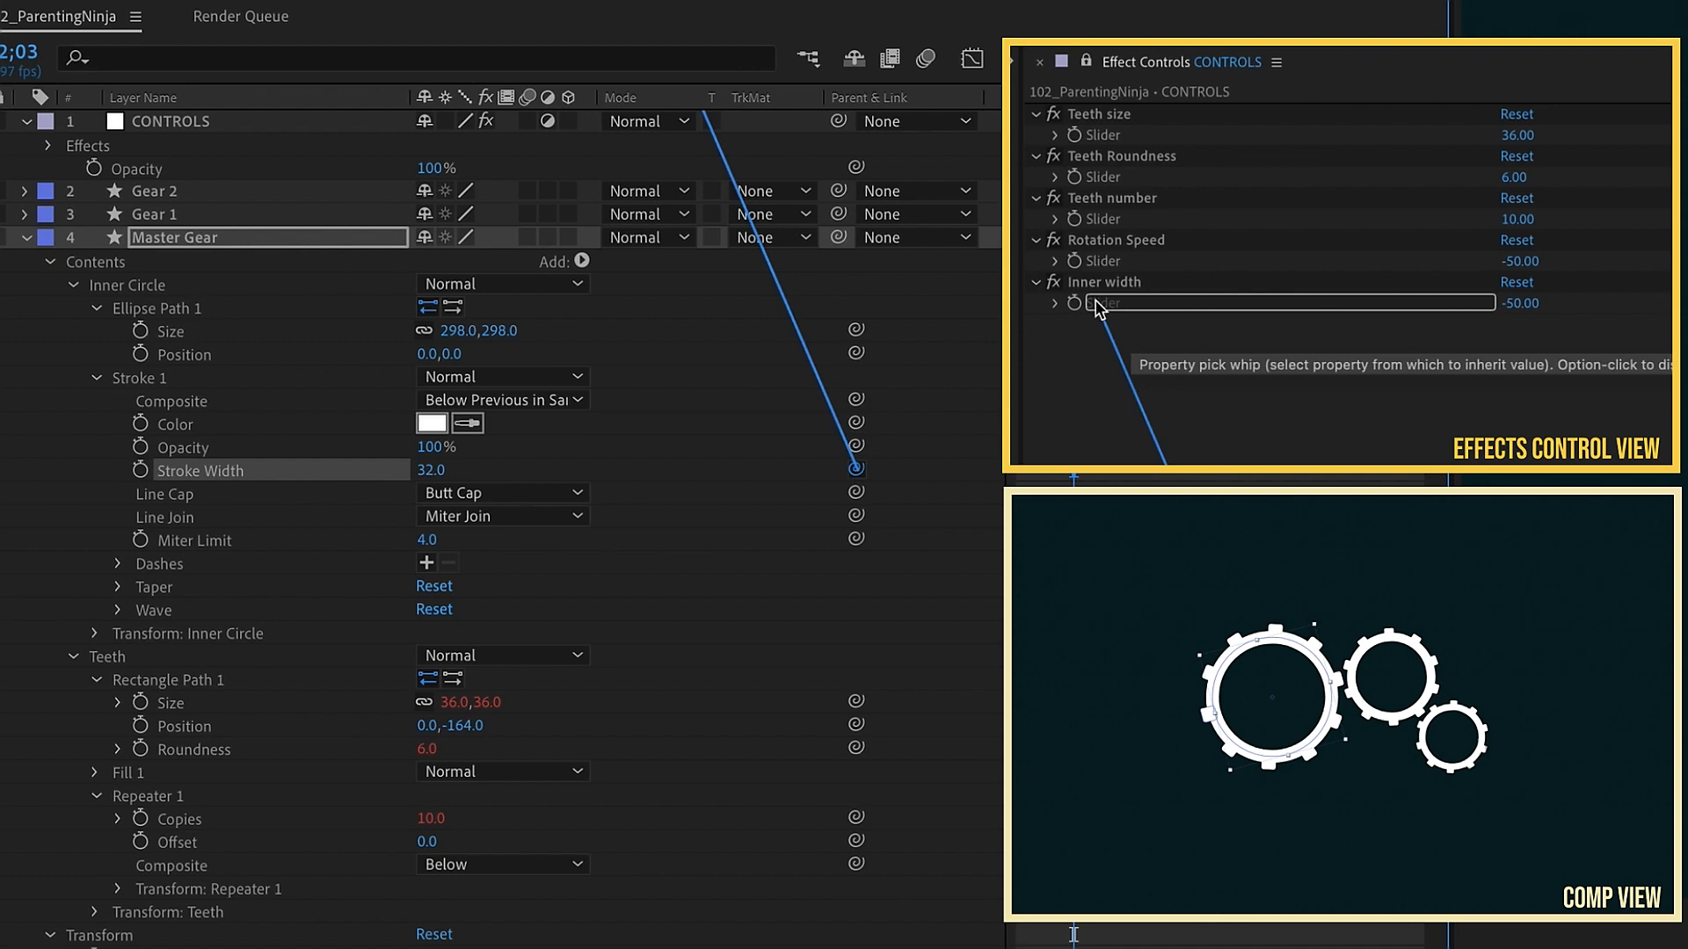
{"action": "left_click_drag", "start_coordinate": [1096, 308], "coordinate": [1100, 310]}
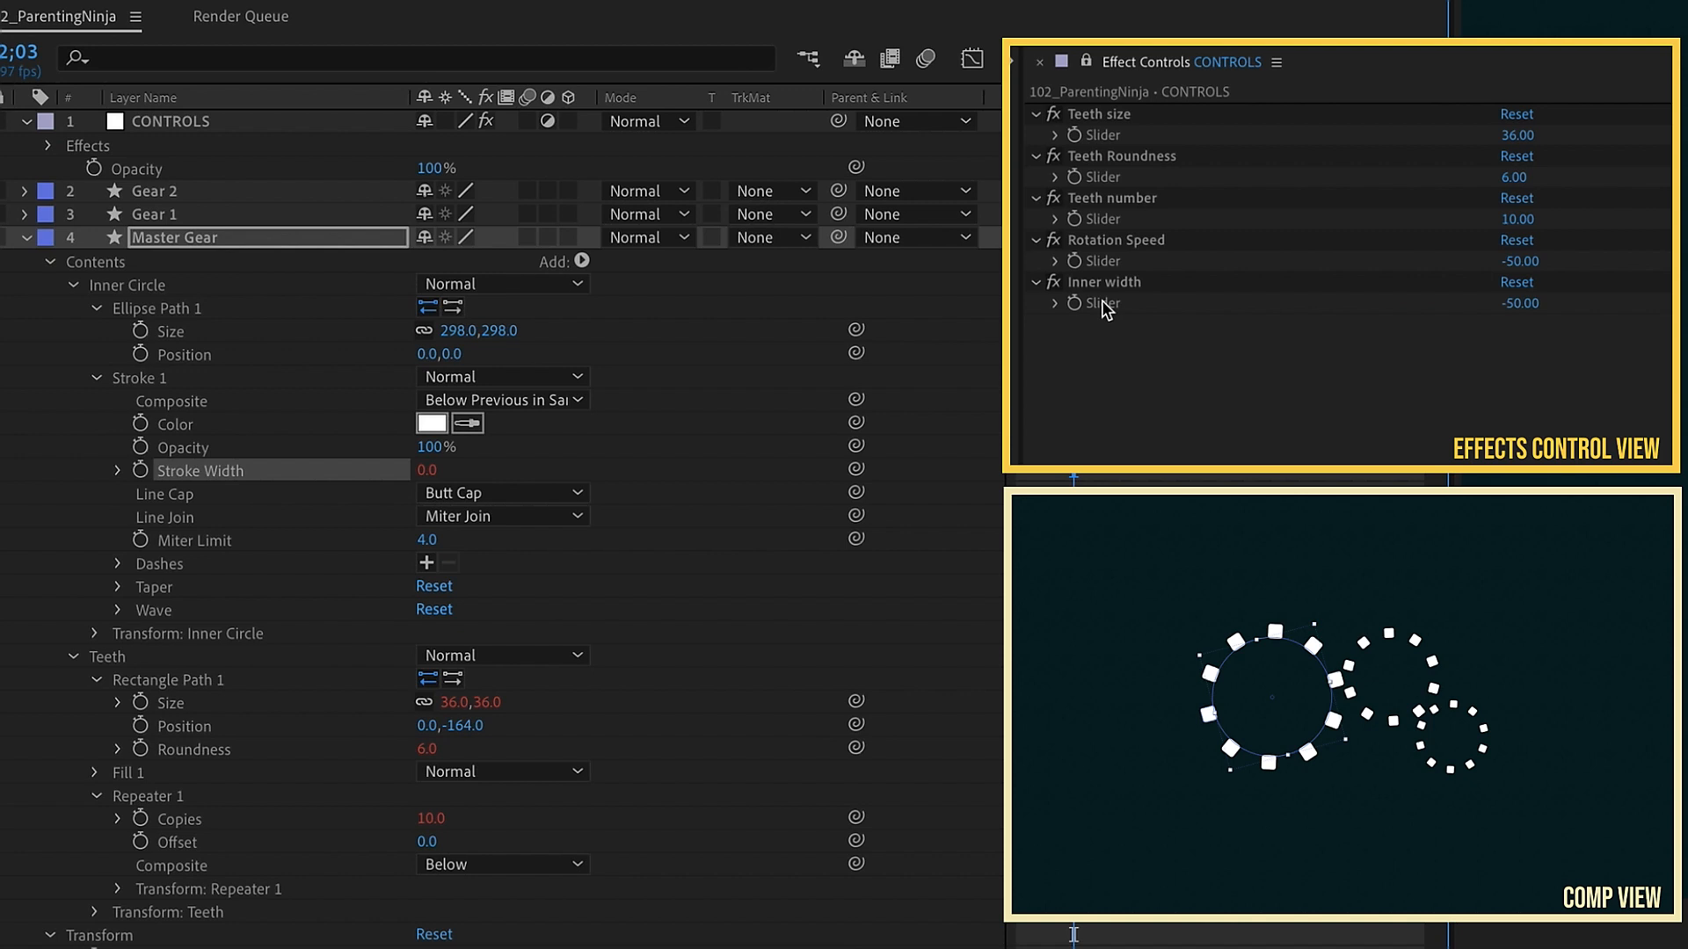
Step: Set the Inner width slider to 33
{"action": "left_click", "coordinate": [1520, 303]}
{"action": "type", "text": "30"}
{"action": "key", "text": "Return"}
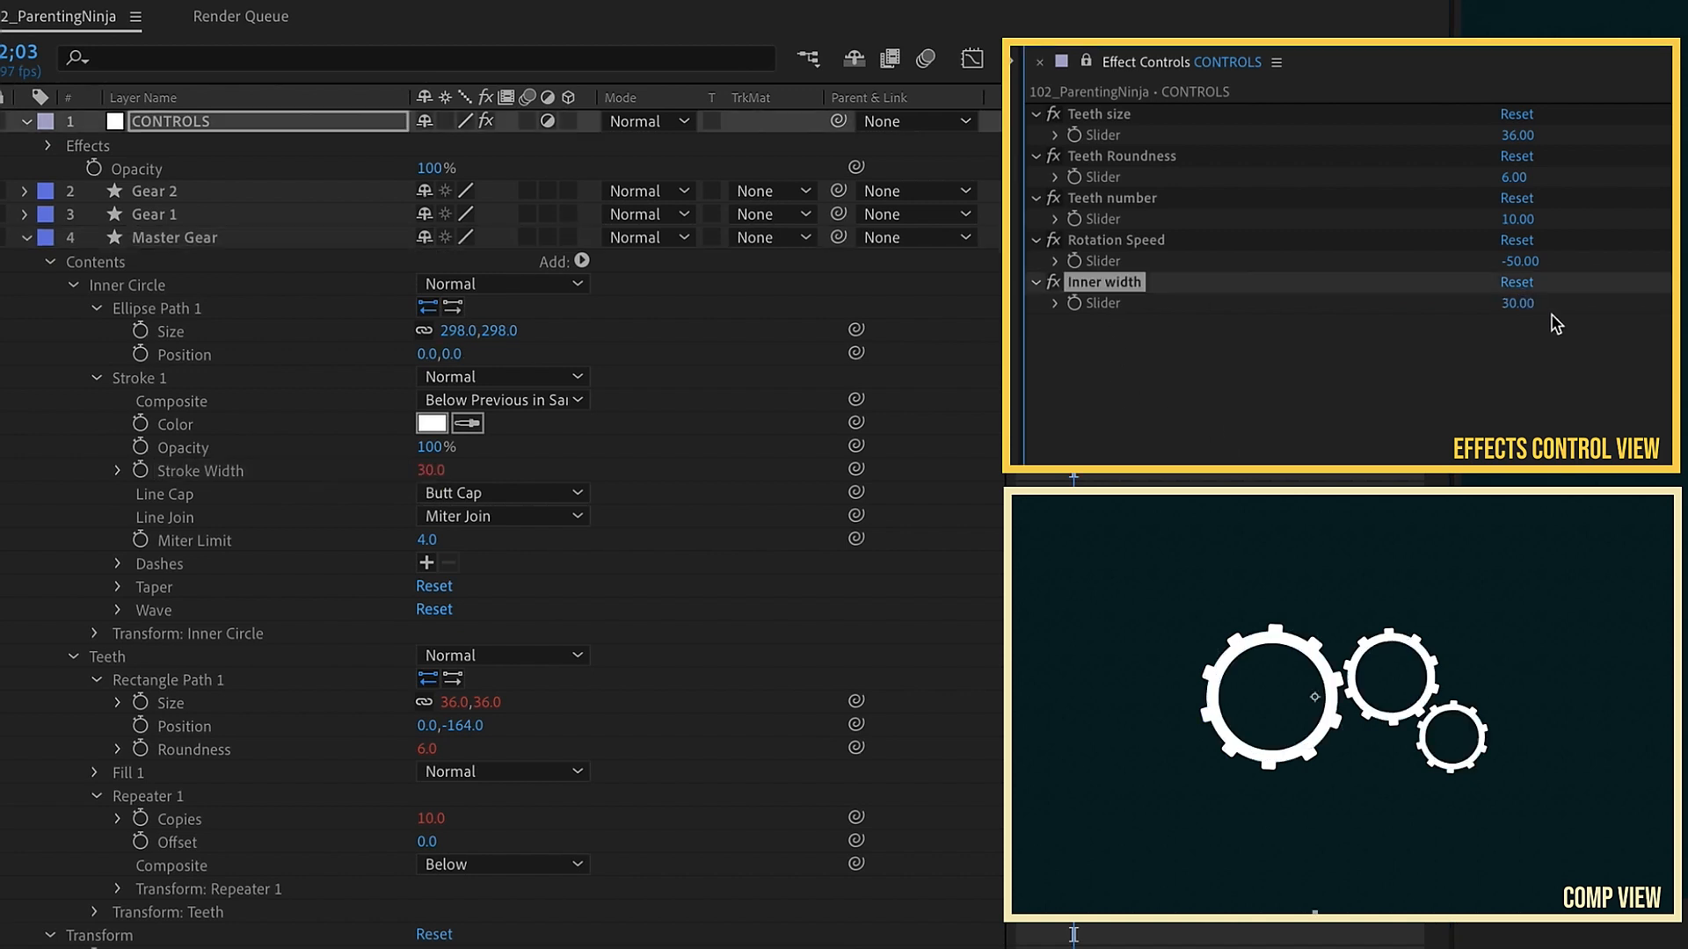
{"action": "mouse_move", "coordinate": [1520, 312]}
{"action": "left_mouse_down"}
{"action": "mouse_move", "coordinate": [1609, 306]}
{"action": "mouse_move", "coordinate": [1495, 302]}
{"action": "mouse_move", "coordinate": [1512, 294]}
{"action": "left_mouse_up"}
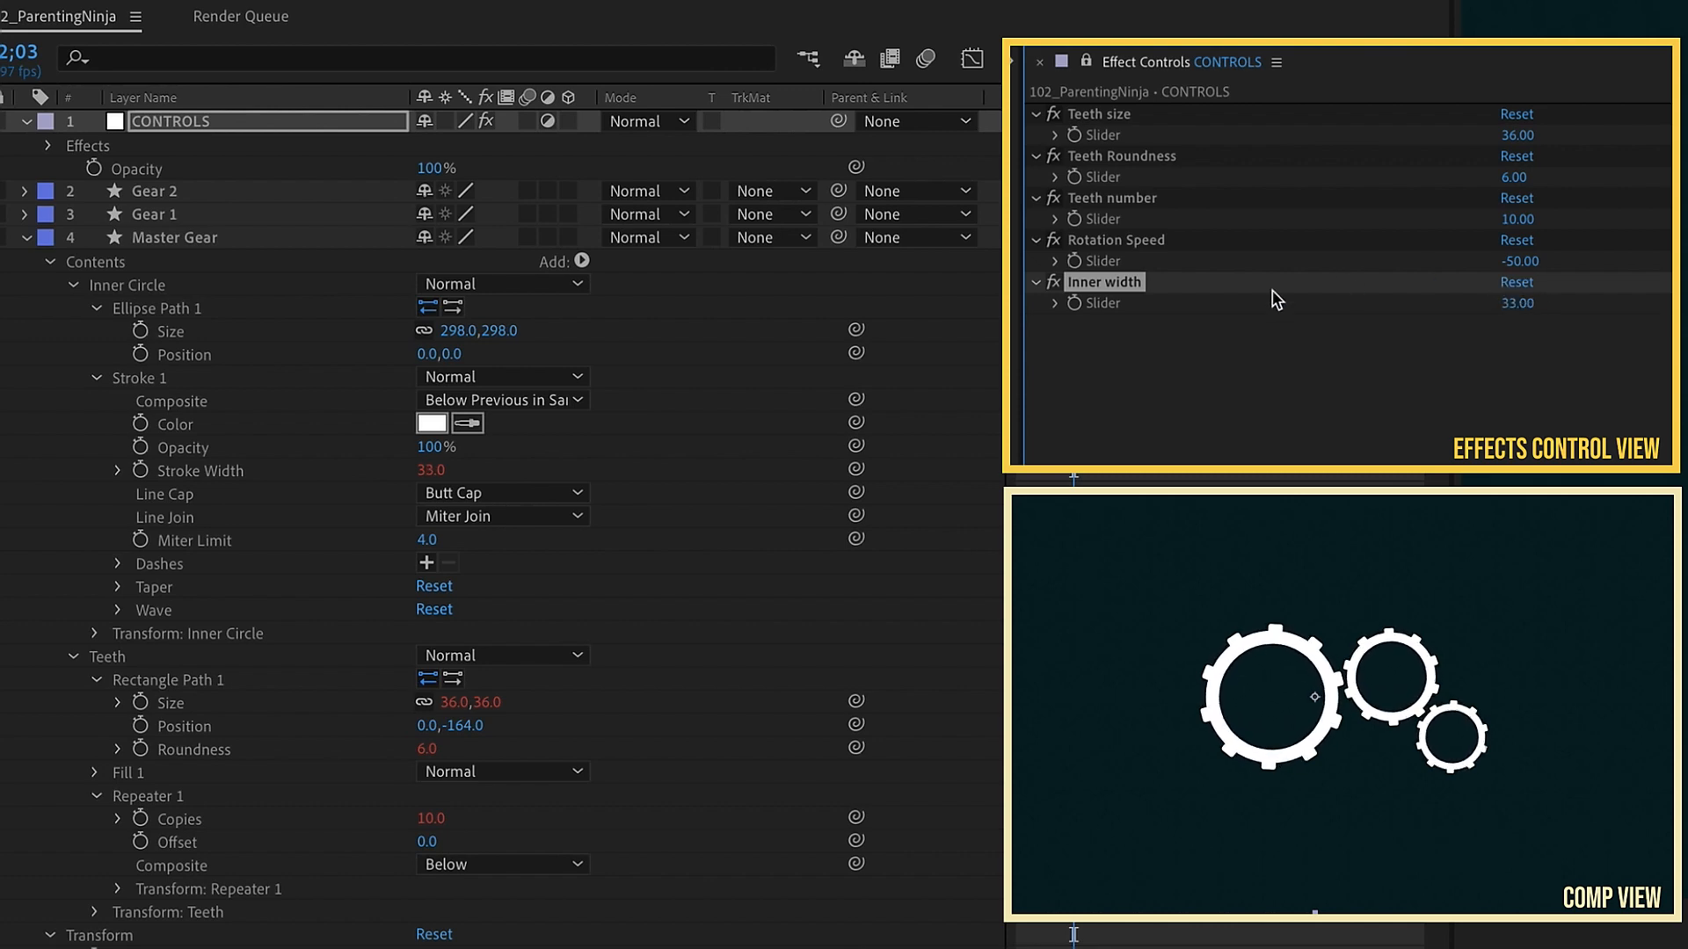
Step: Duplicate the Inner width effect and rename the copy Inner Size
{"action": "key", "text": "ctrl+d"}
{"action": "key", "text": "Return"}
{"action": "type", "text": "Inner Size"}
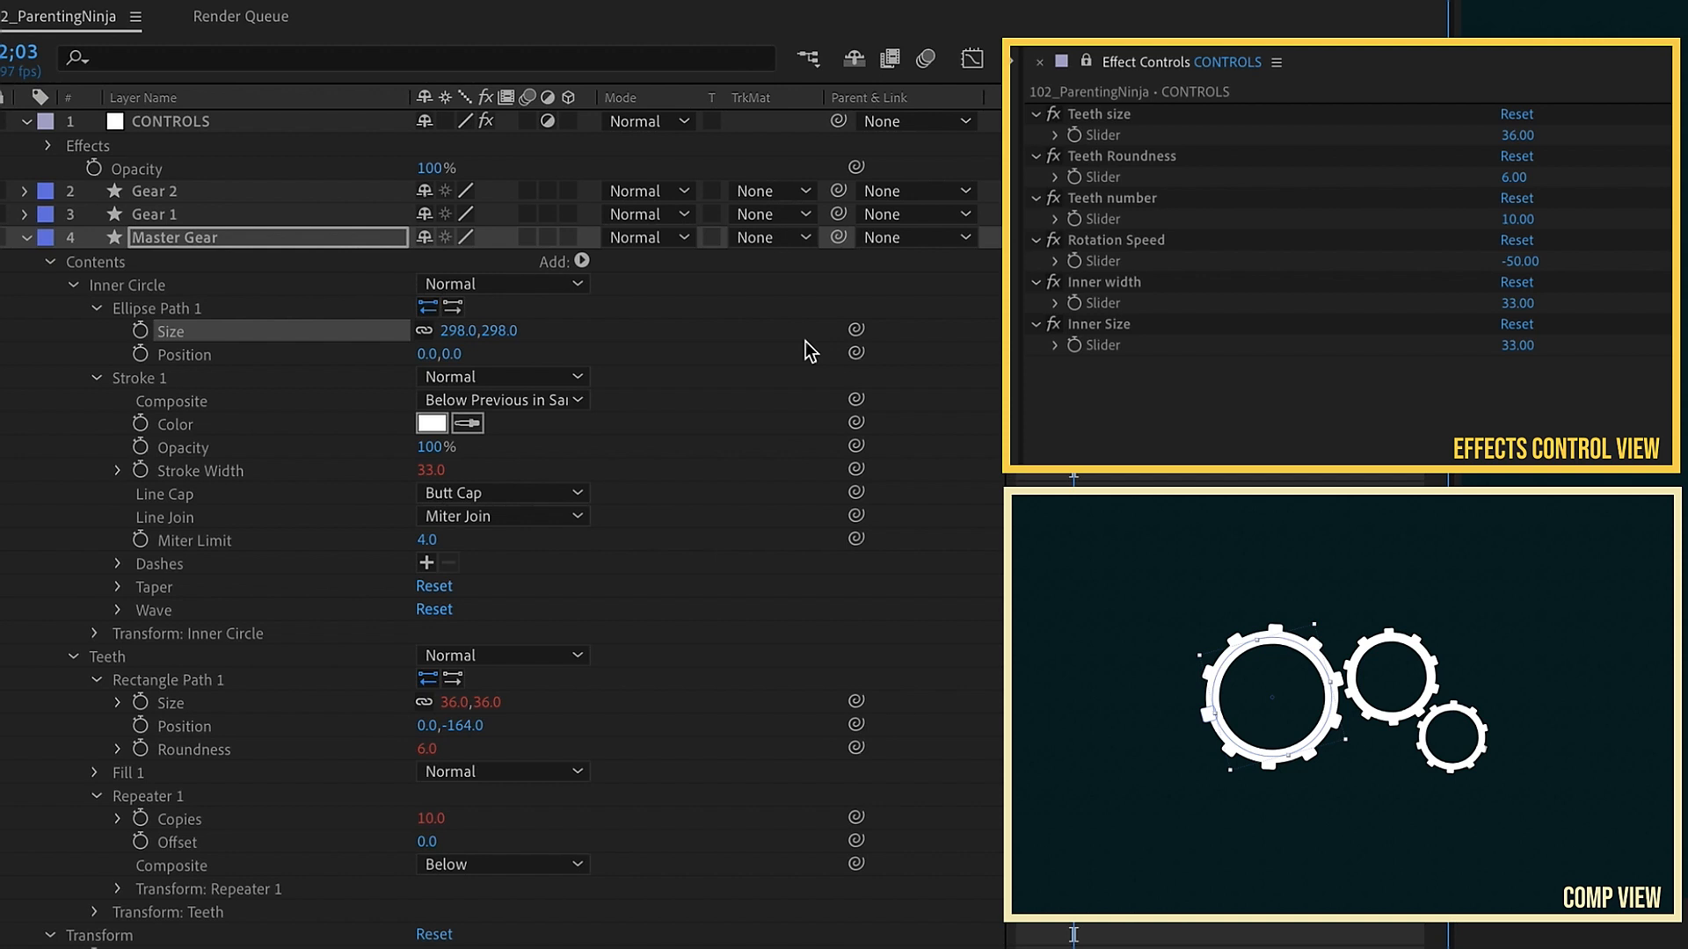
Step: Link the Inner Circle's Ellipse Path Size to the Inner Size slider and set that slider to 291
{"action": "left_click", "coordinate": [454, 330]}
{"action": "type", "text": "300"}
{"action": "key", "text": "Return"}
{"action": "left_click_drag", "start_coordinate": [856, 331], "coordinate": [1112, 346]}
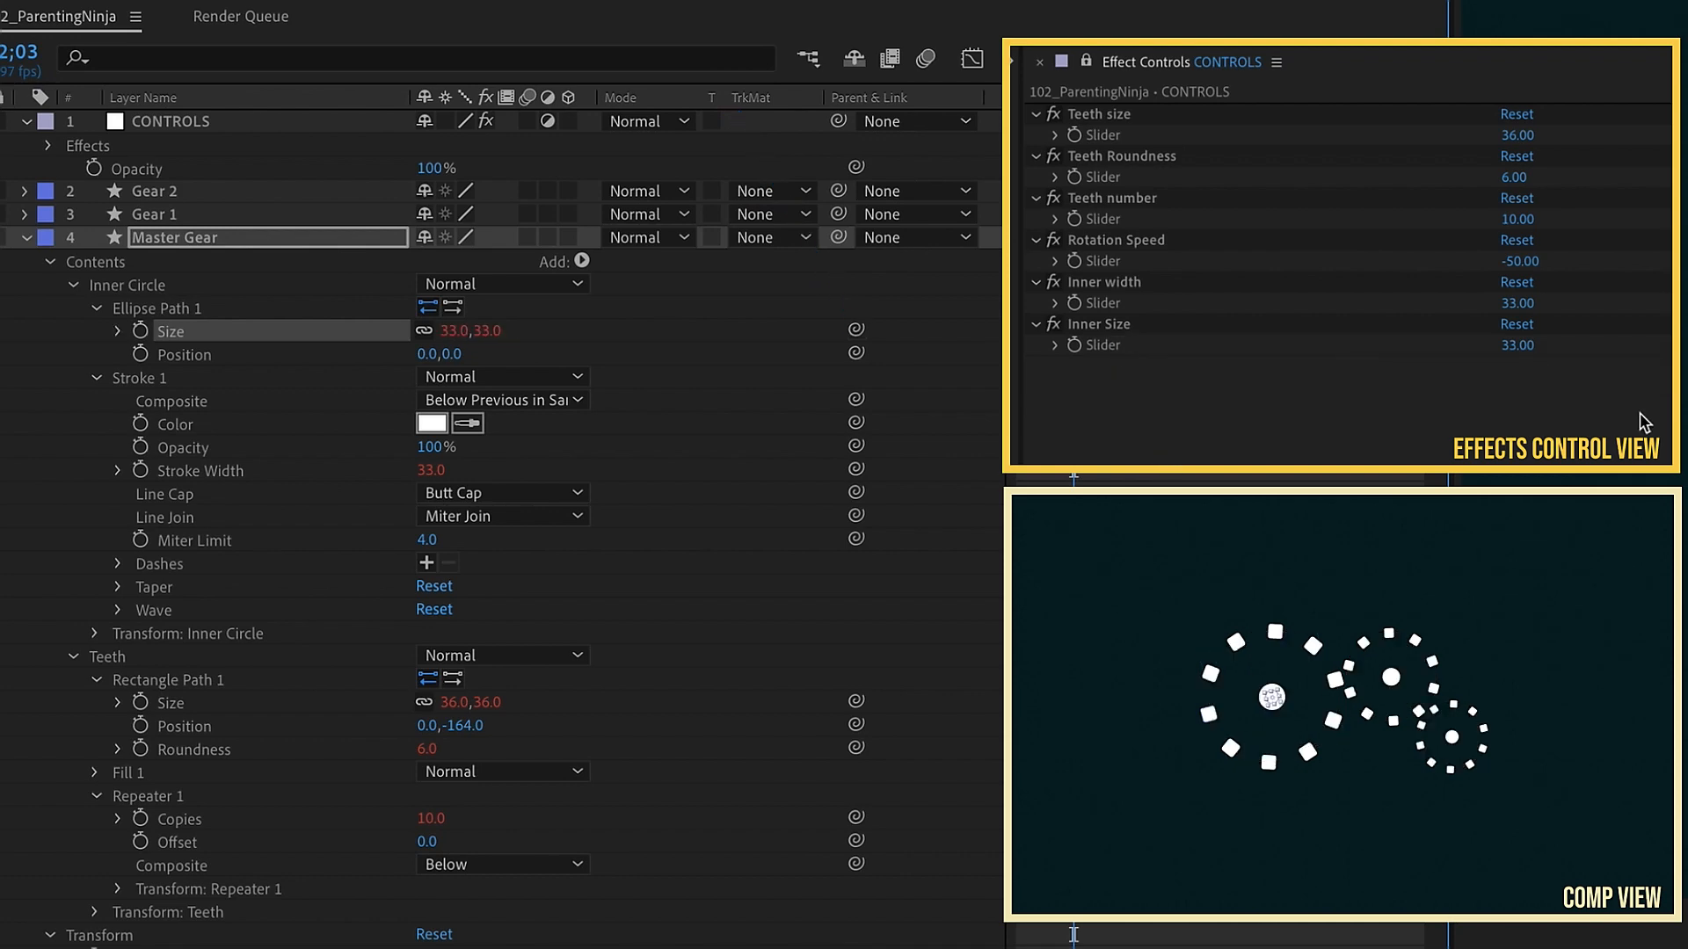
{"action": "left_click_drag", "start_coordinate": [1517, 344], "coordinate": [1609, 345]}
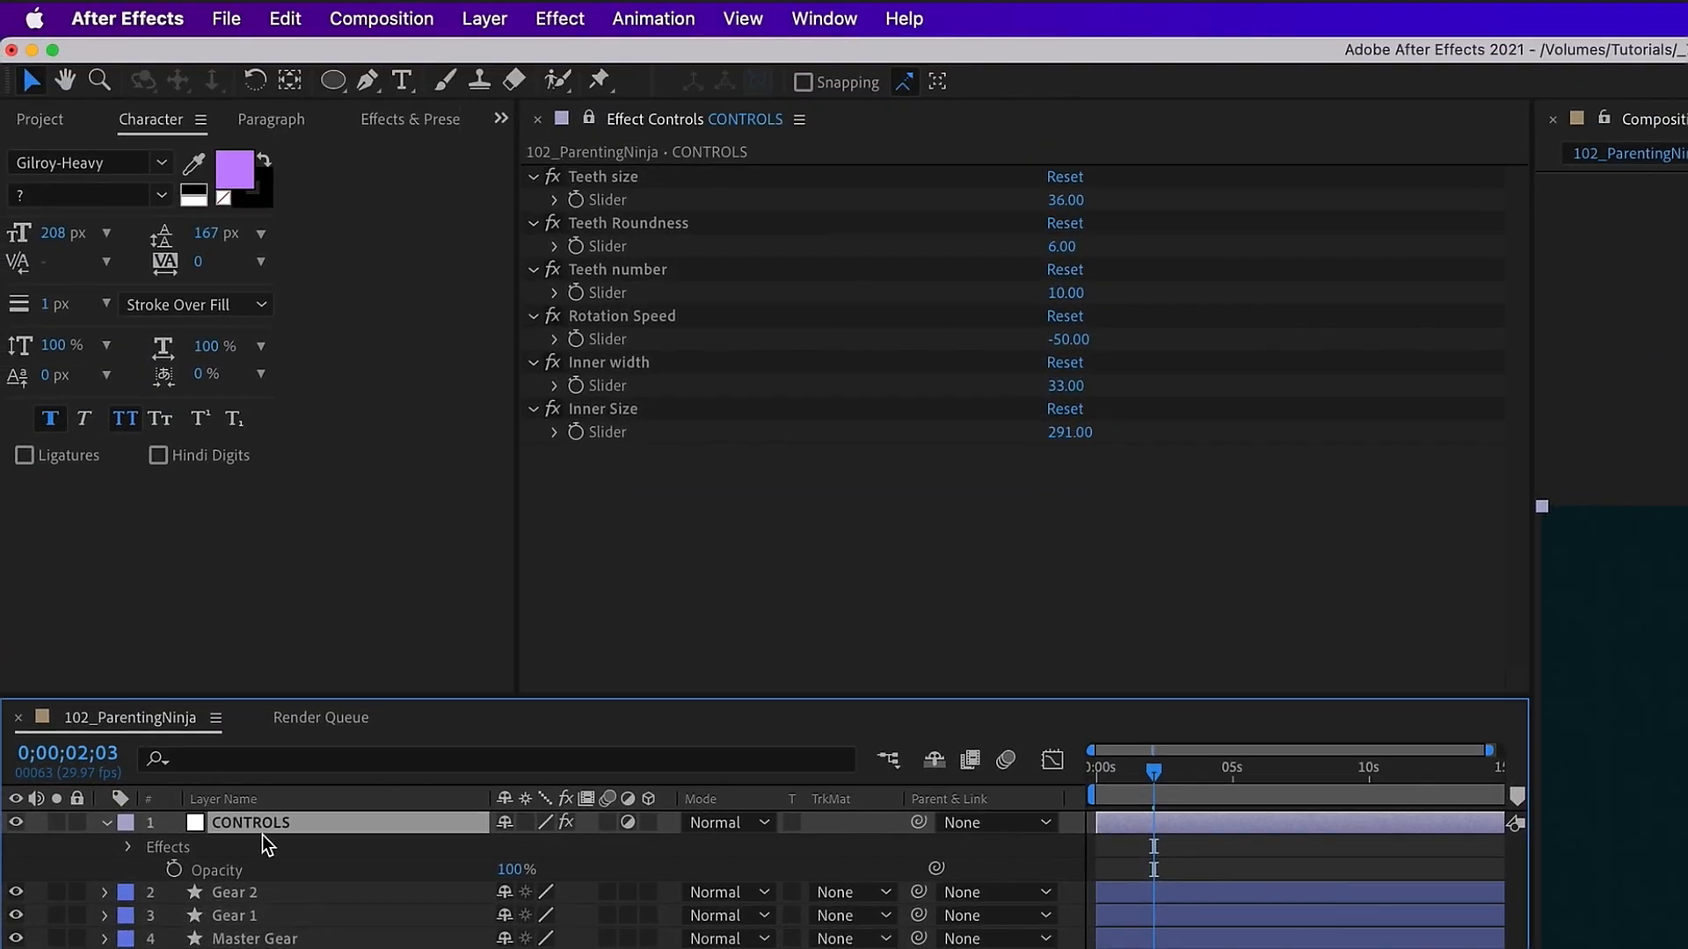
Step: Add a Point Control effect to CONTROLS and name it Master Gear
{"action": "left_click", "coordinate": [559, 19]}
{"action": "mouse_move", "coordinate": [670, 420]}
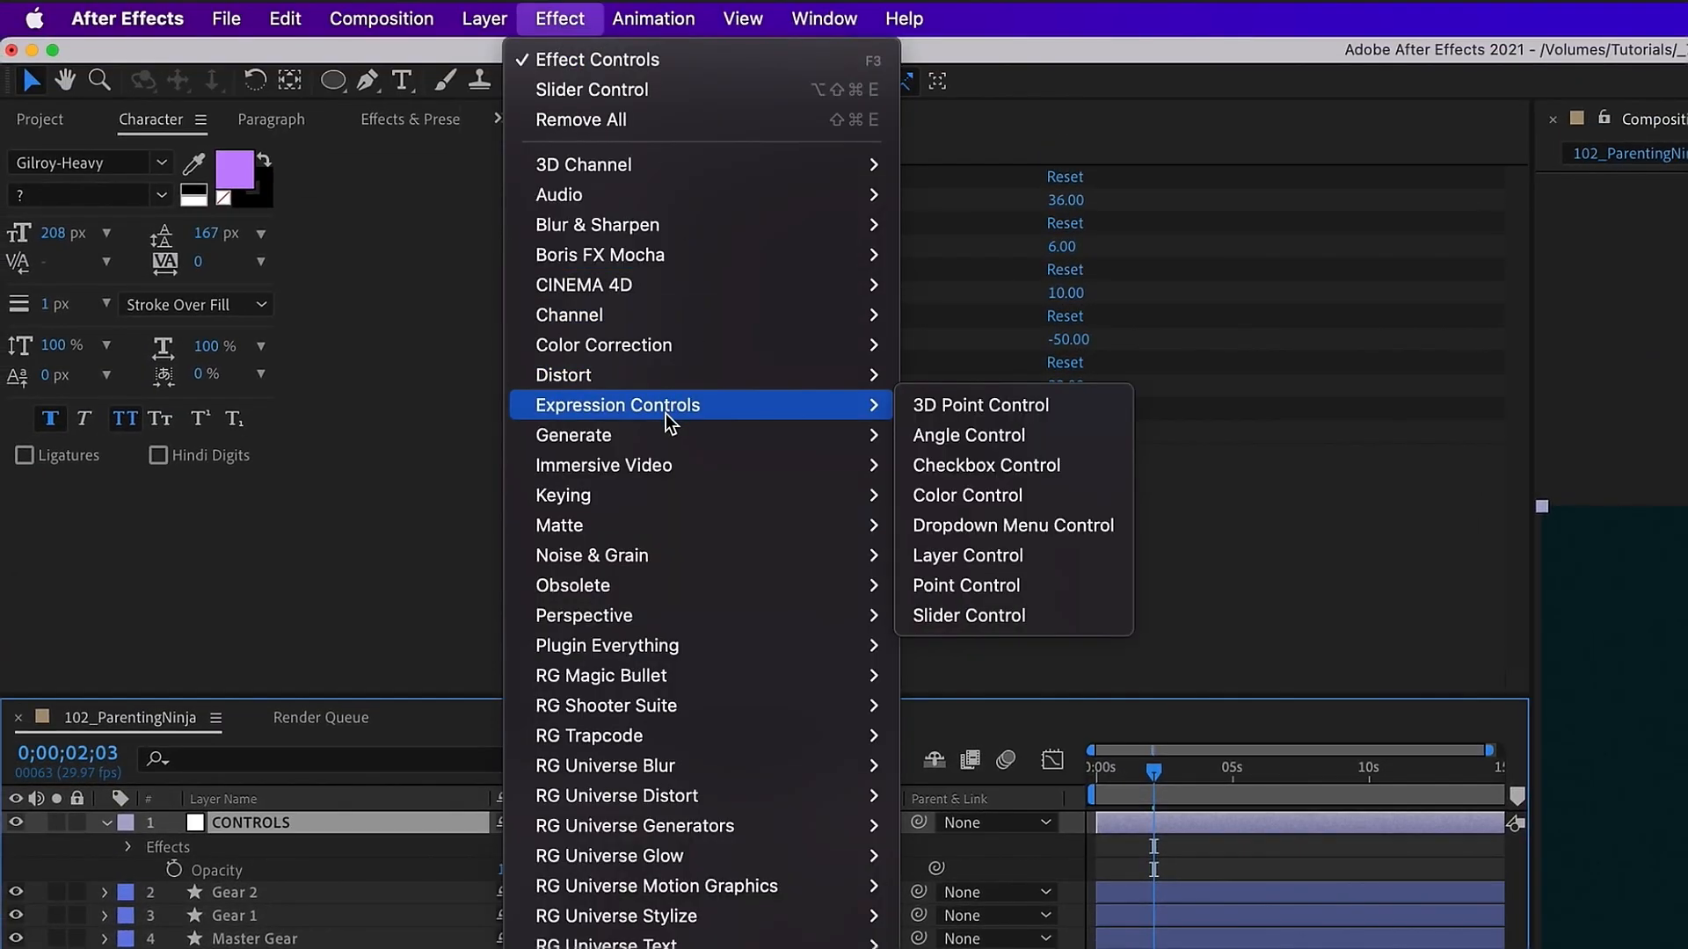
{"action": "left_click", "coordinate": [1058, 588]}
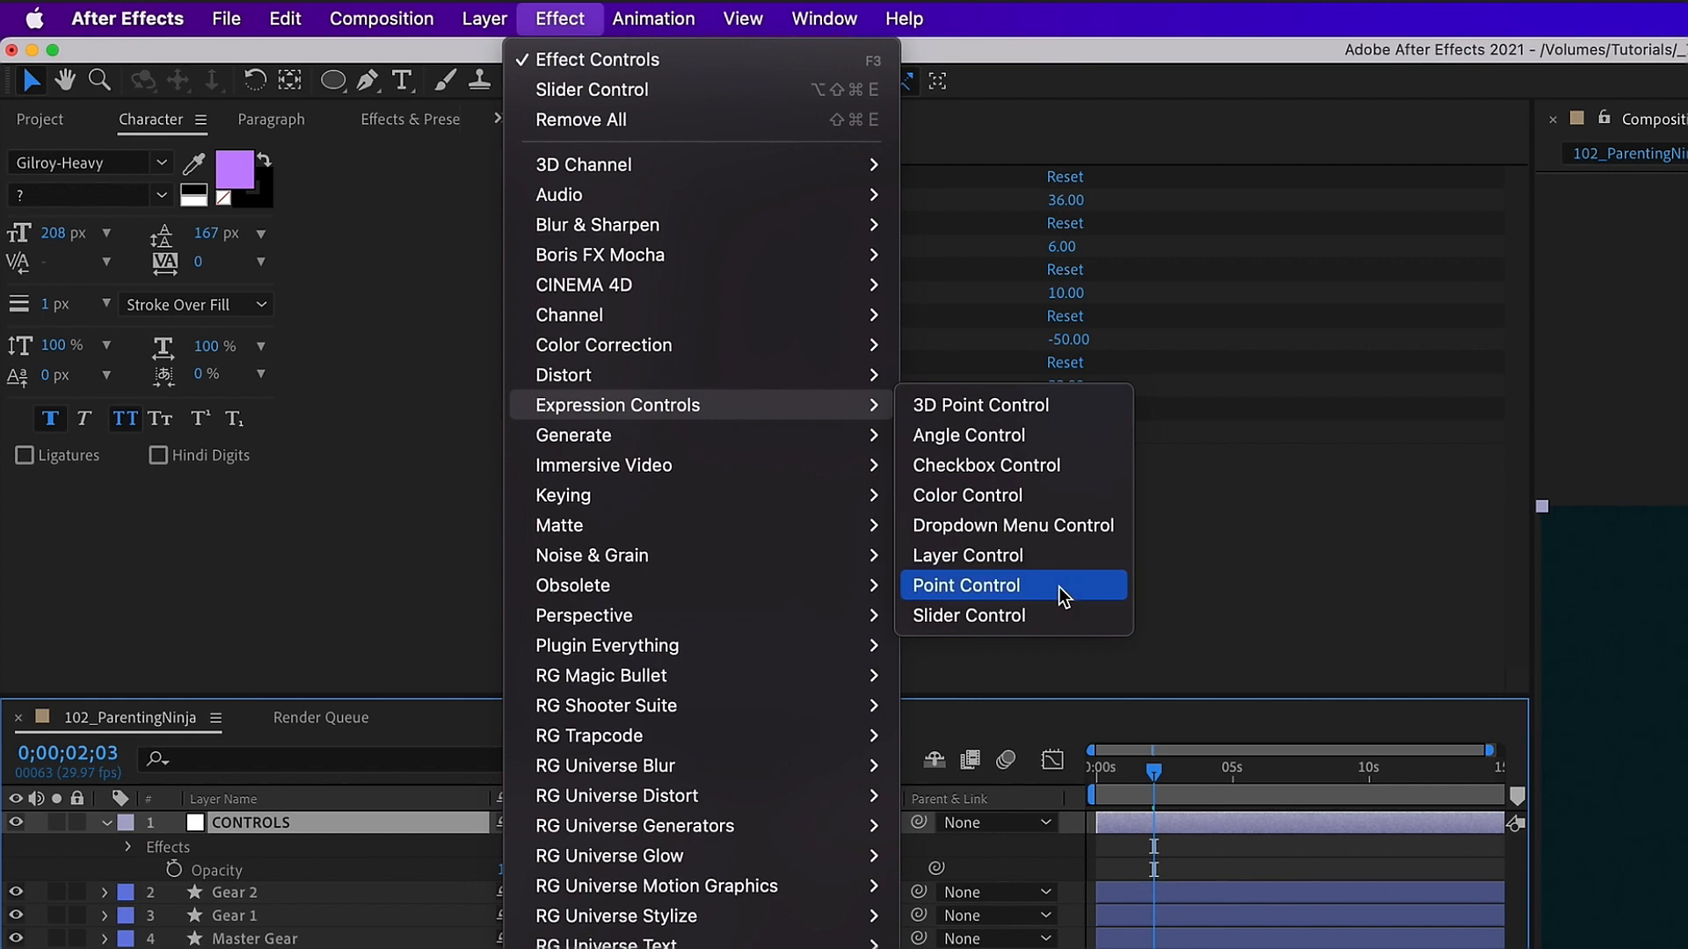
{"action": "key", "text": "Return"}
{"action": "type", "text": "Master Gear"}
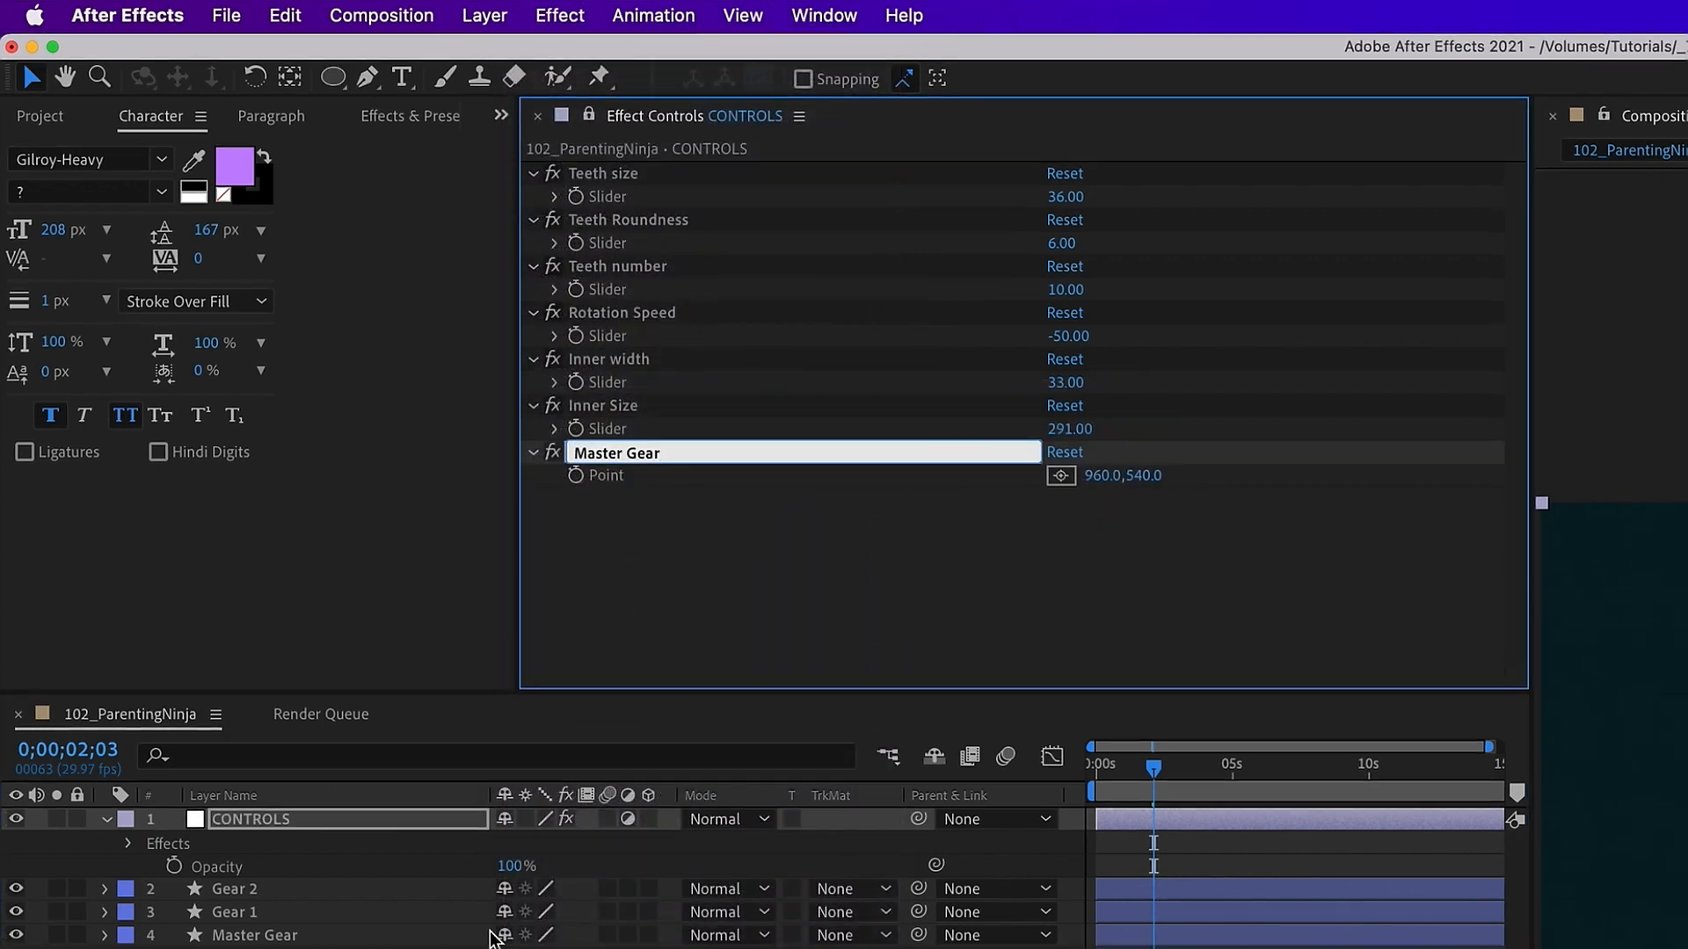
Step: Show the gear layers' positions and set the Master Gear's Position X to 860
{"action": "left_click_drag", "start_coordinate": [494, 944], "coordinate": [241, 854]}
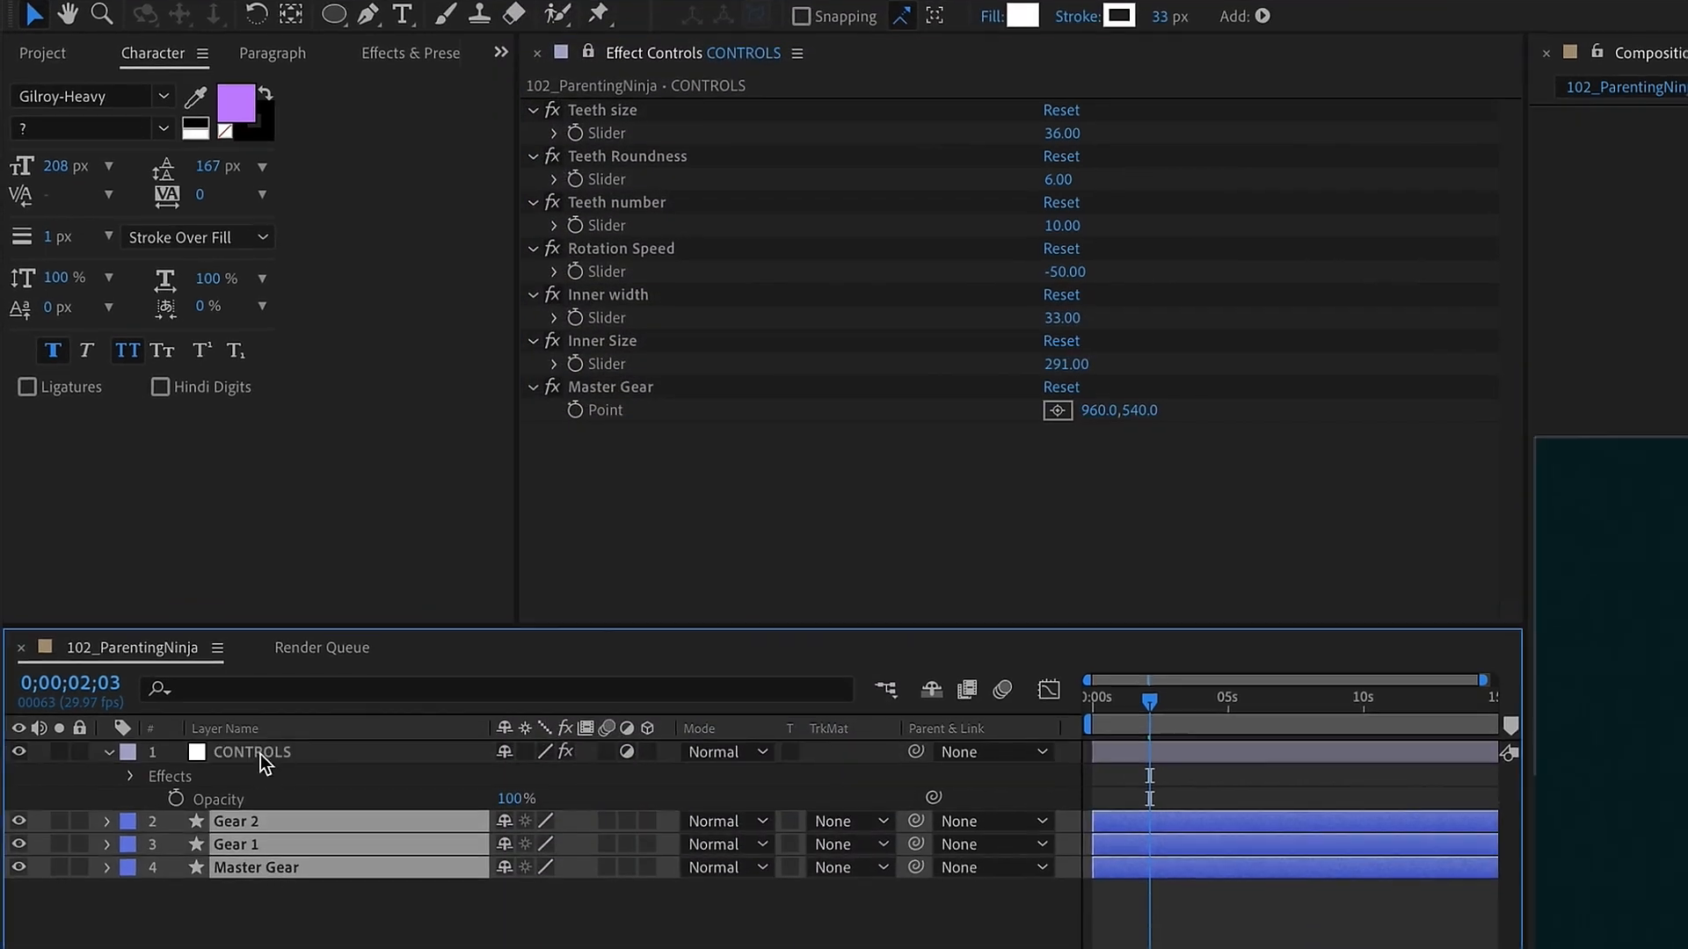
{"action": "key", "text": "p"}
{"action": "left_click", "coordinate": [269, 932]}
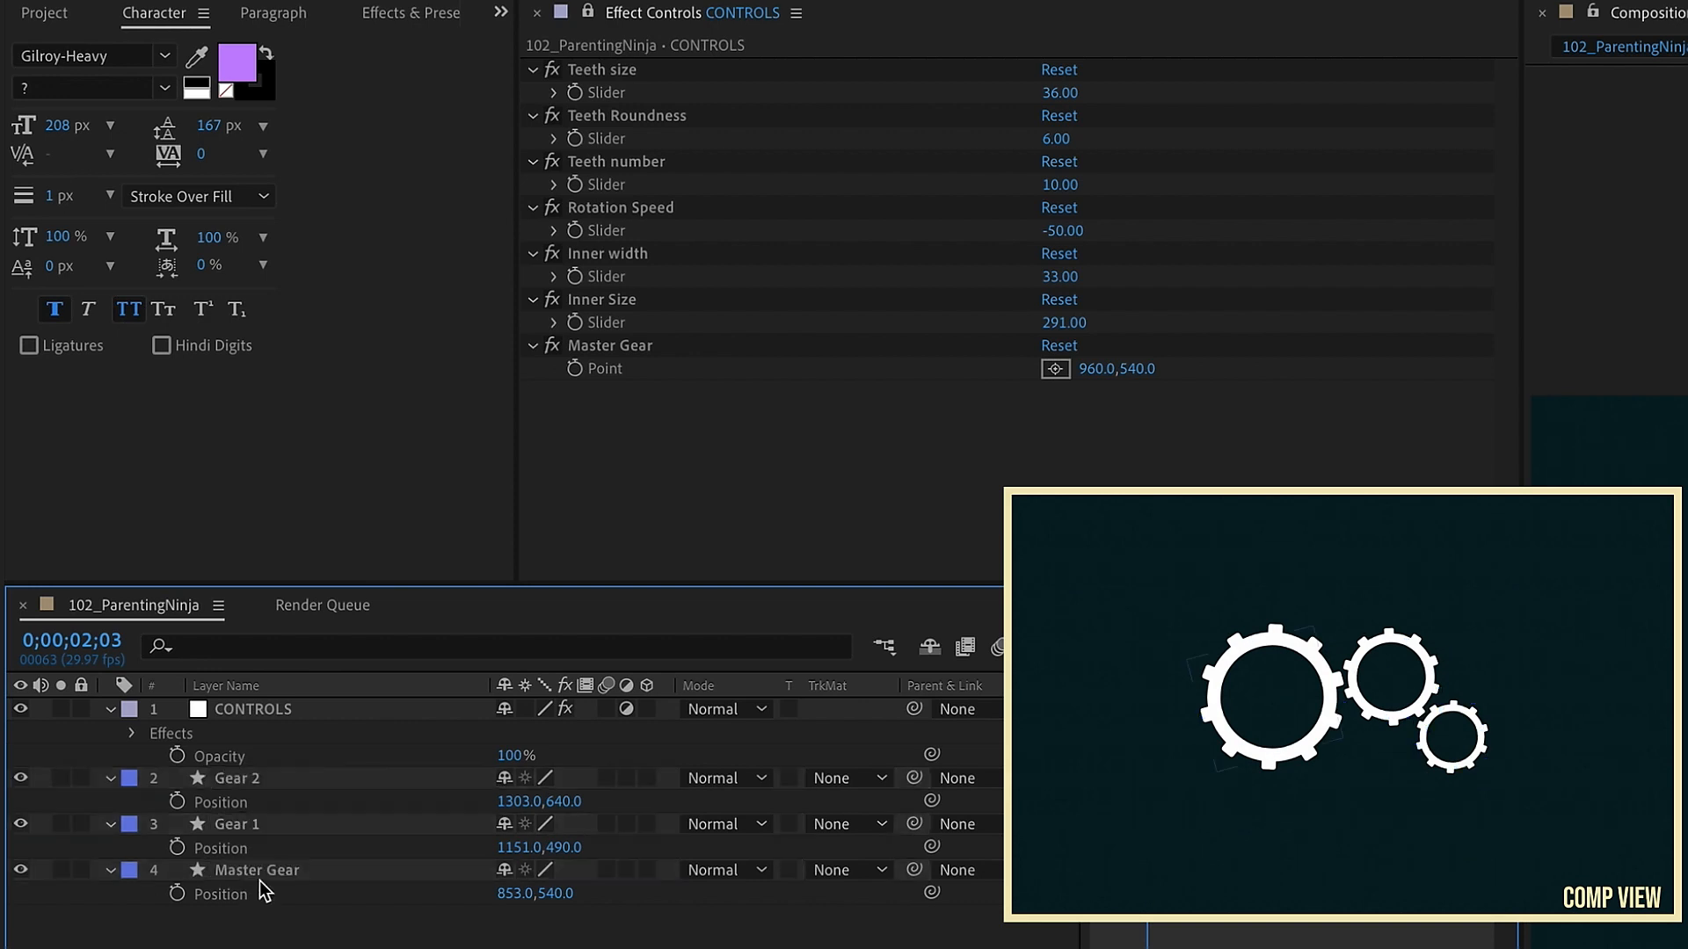
{"action": "left_click", "coordinate": [519, 893]}
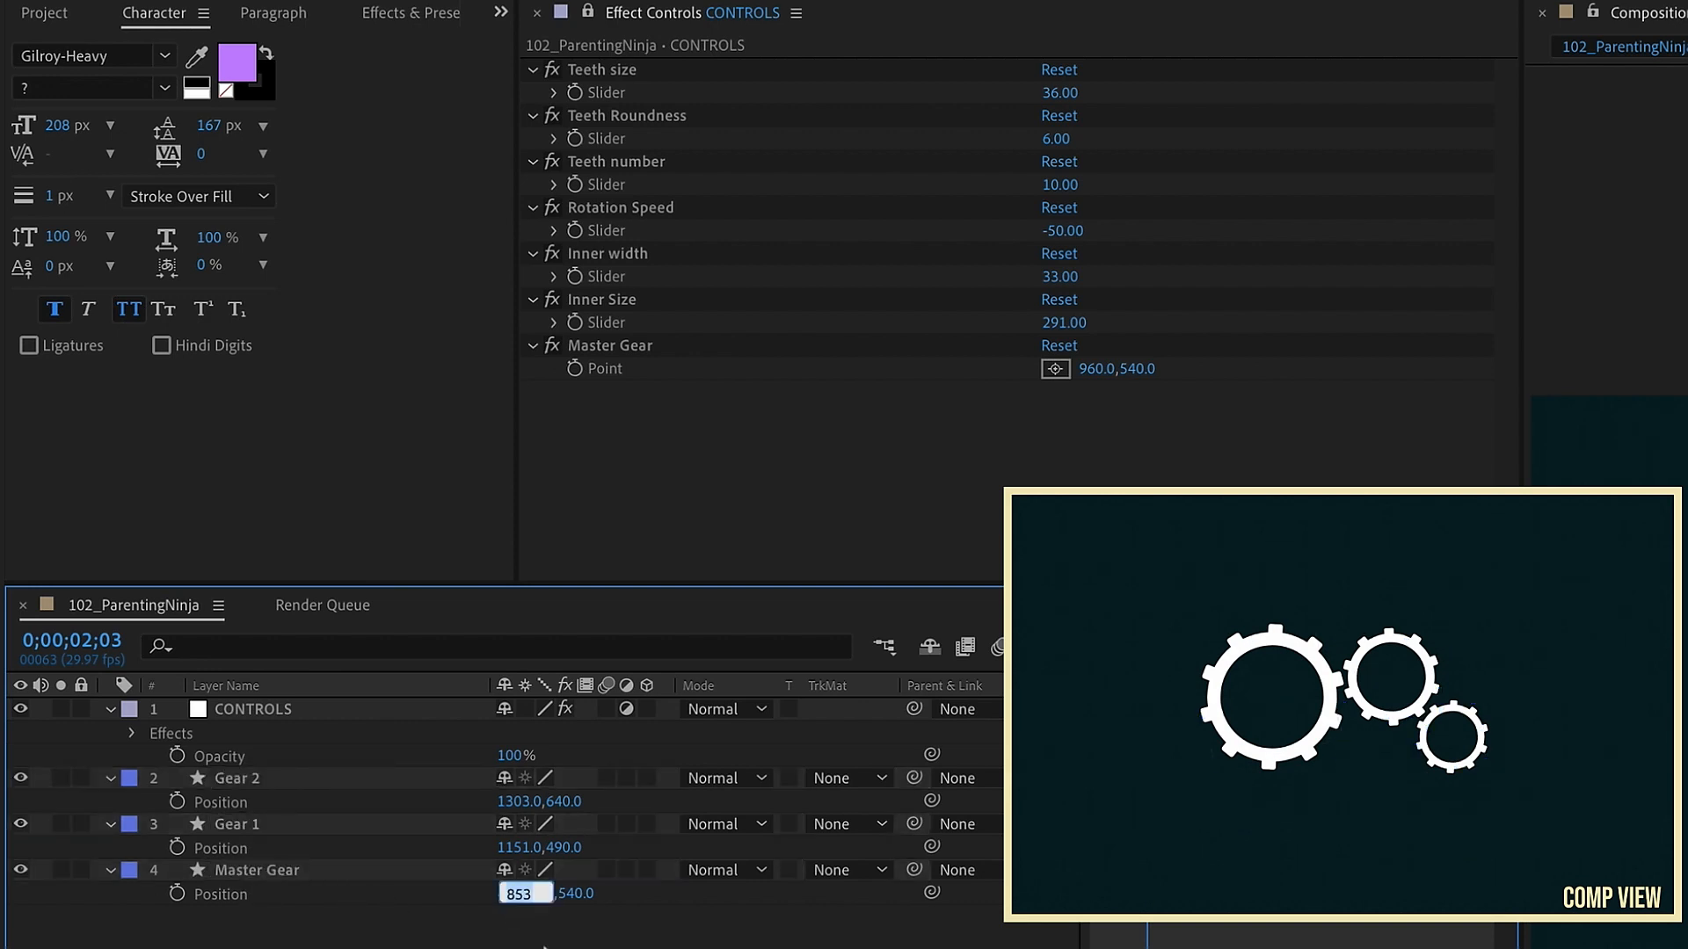
{"action": "type", "text": "860"}
{"action": "key", "text": "Return"}
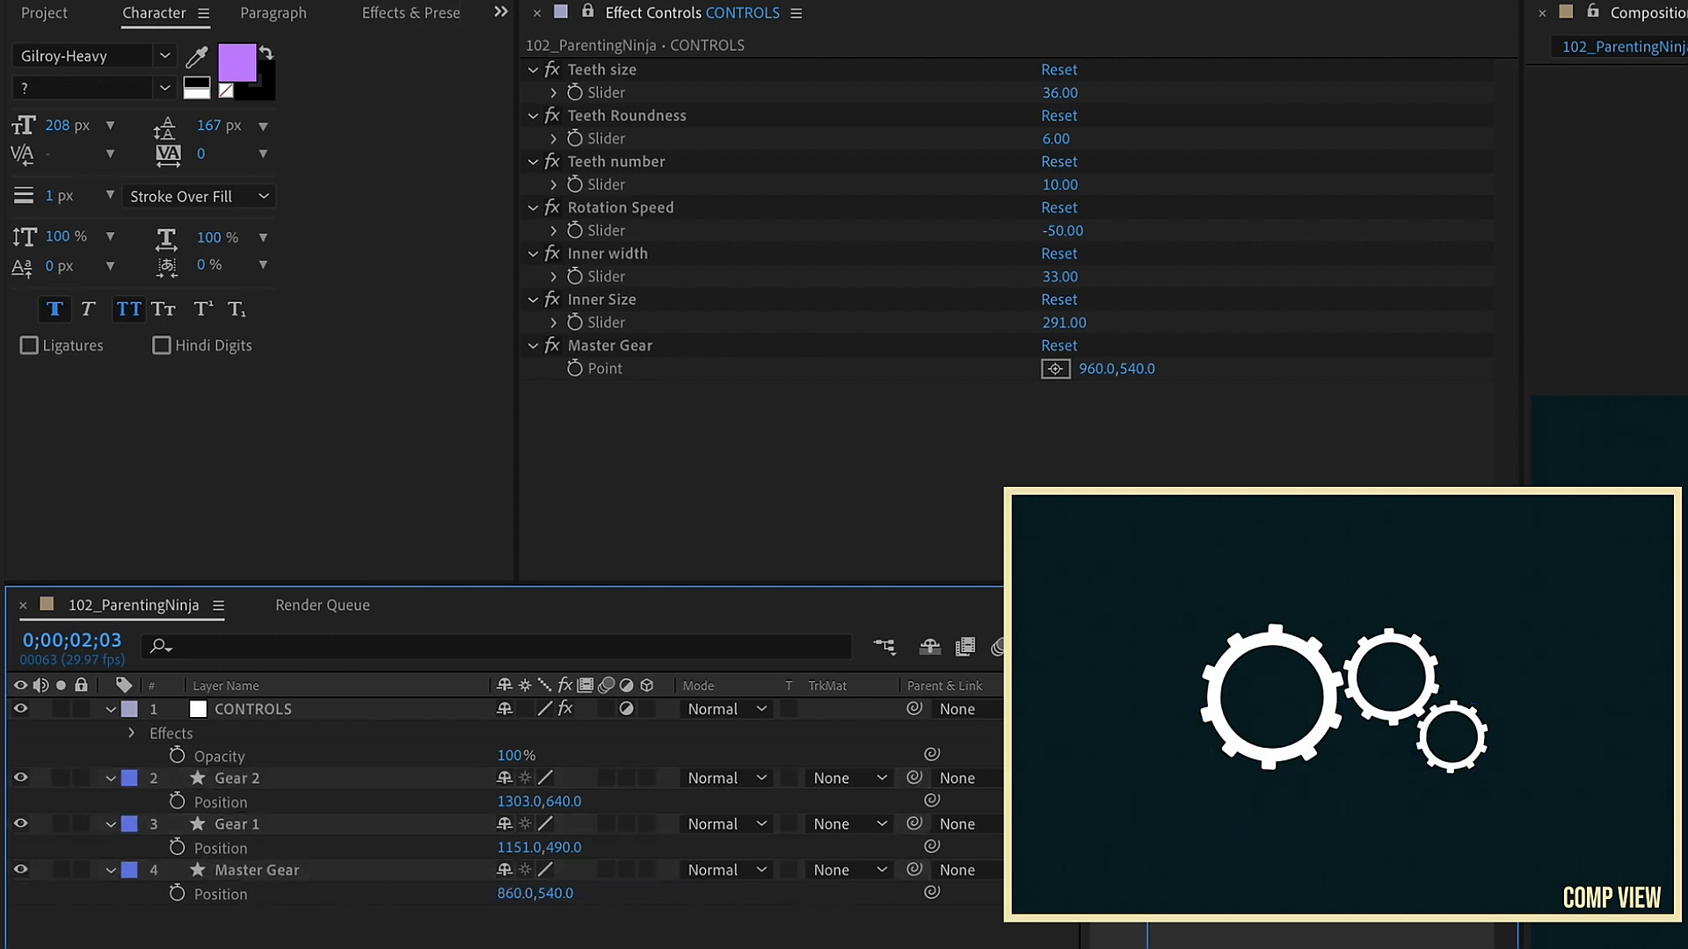
Step: Set the Master Gear point control to 860 and link the Master Gear layer's Position to it
{"action": "left_click", "coordinate": [282, 870]}
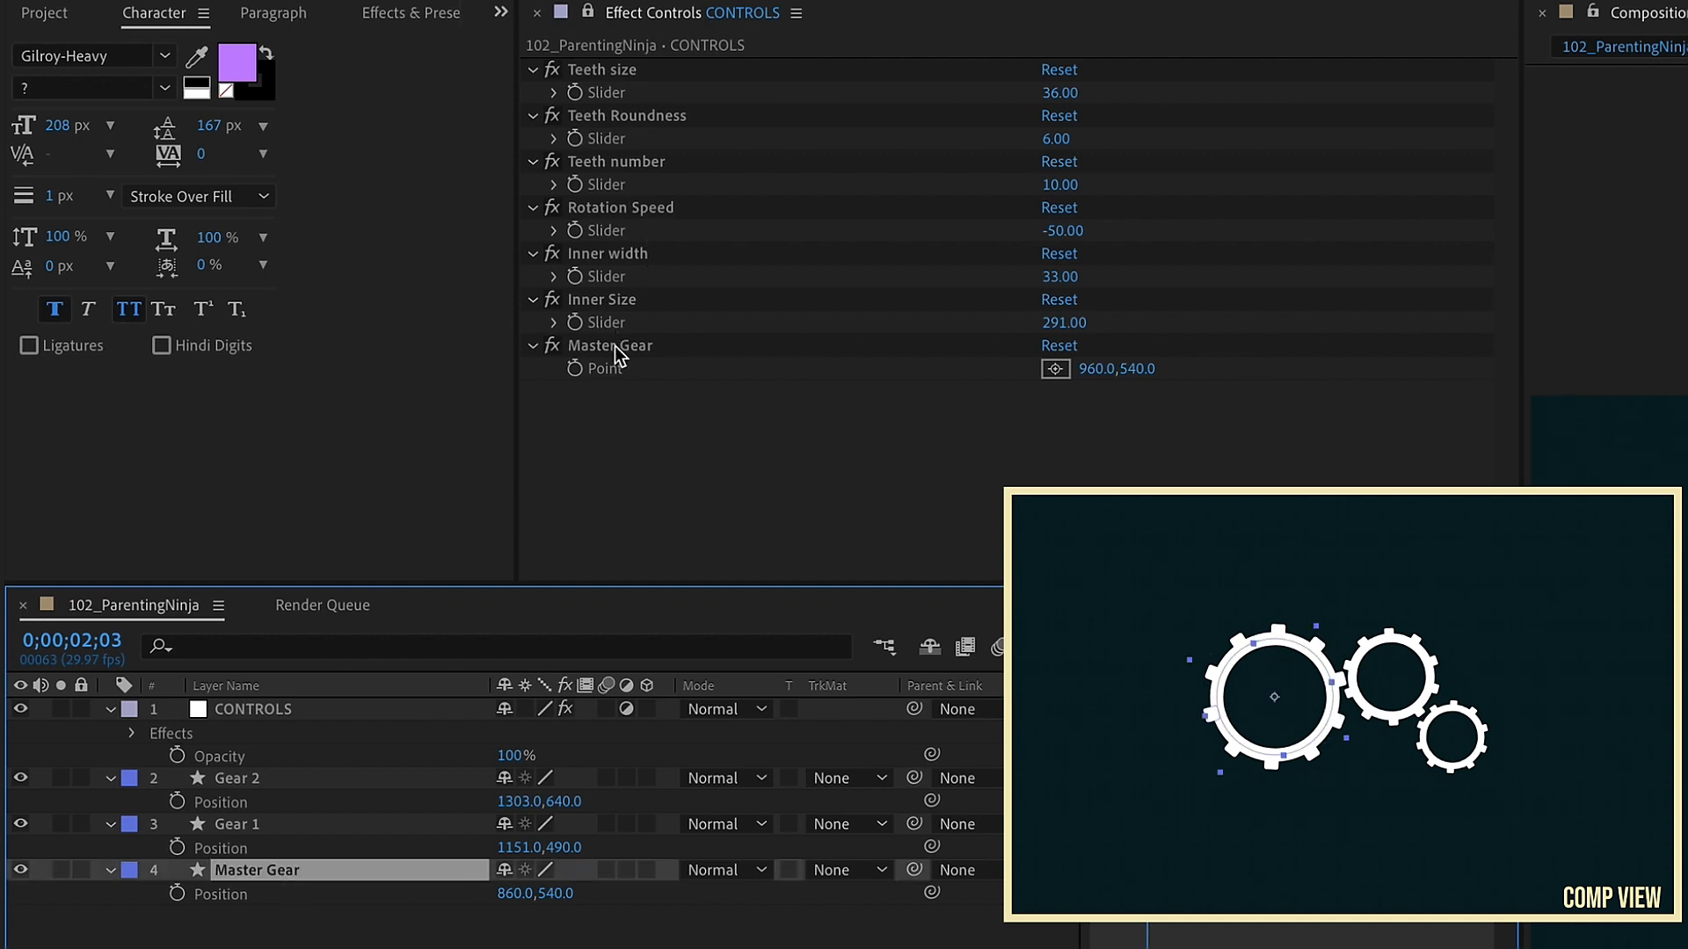
{"action": "left_click", "coordinate": [1090, 368]}
{"action": "type", "text": "860"}
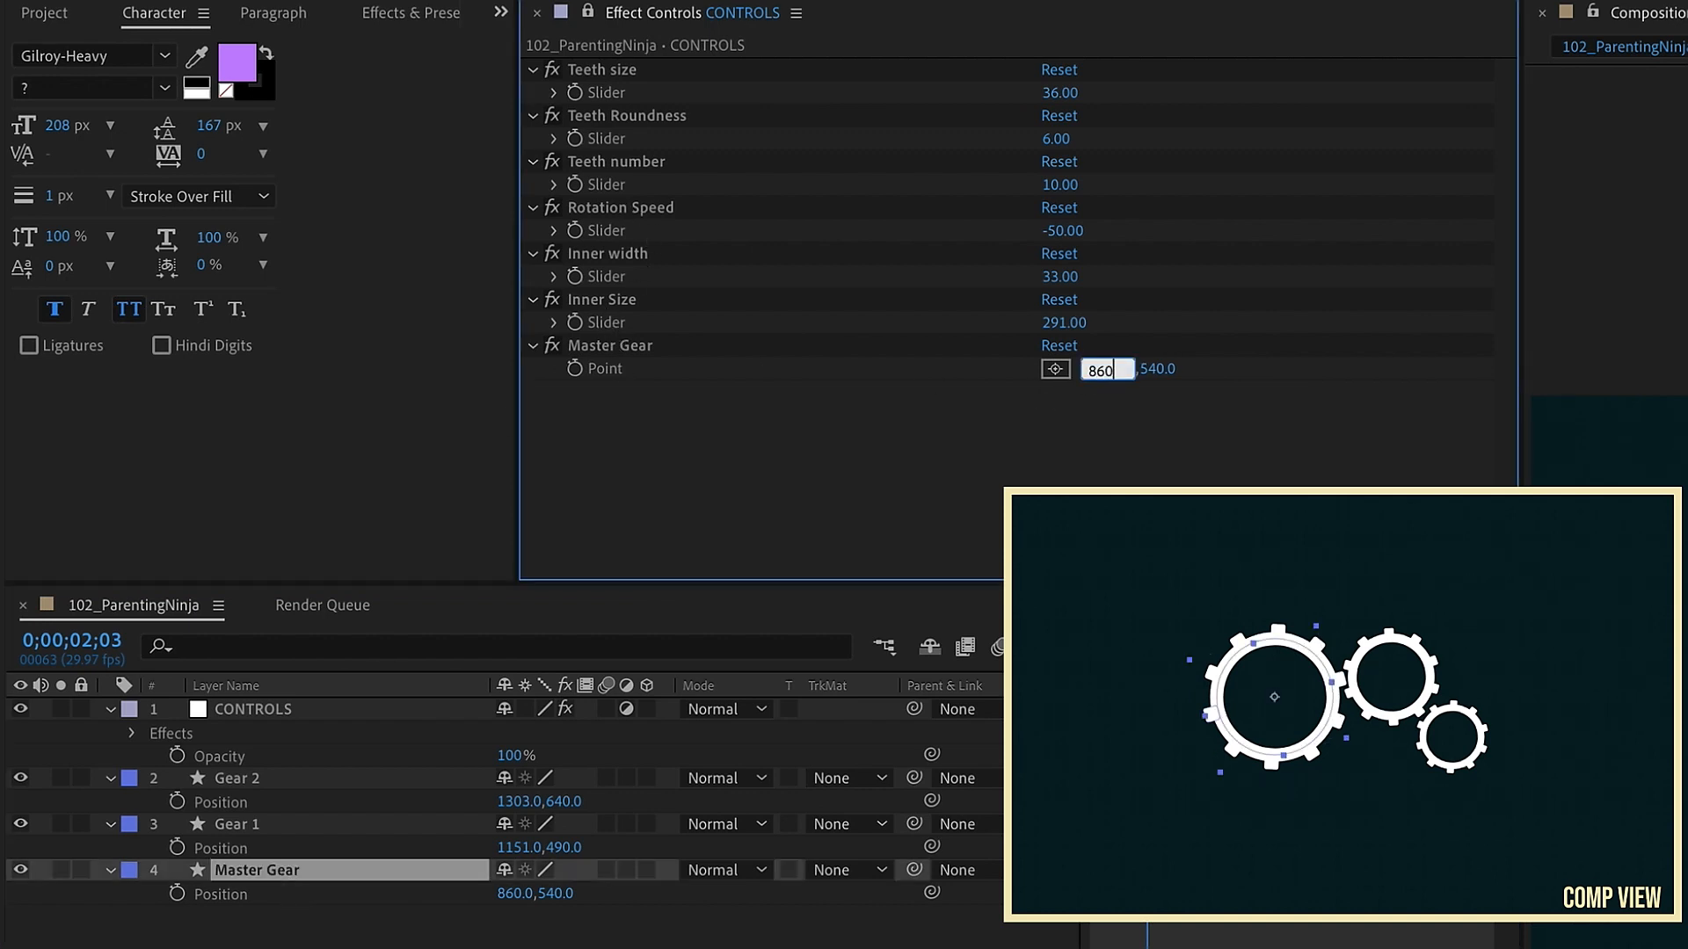
{"action": "left_click", "coordinate": [942, 910]}
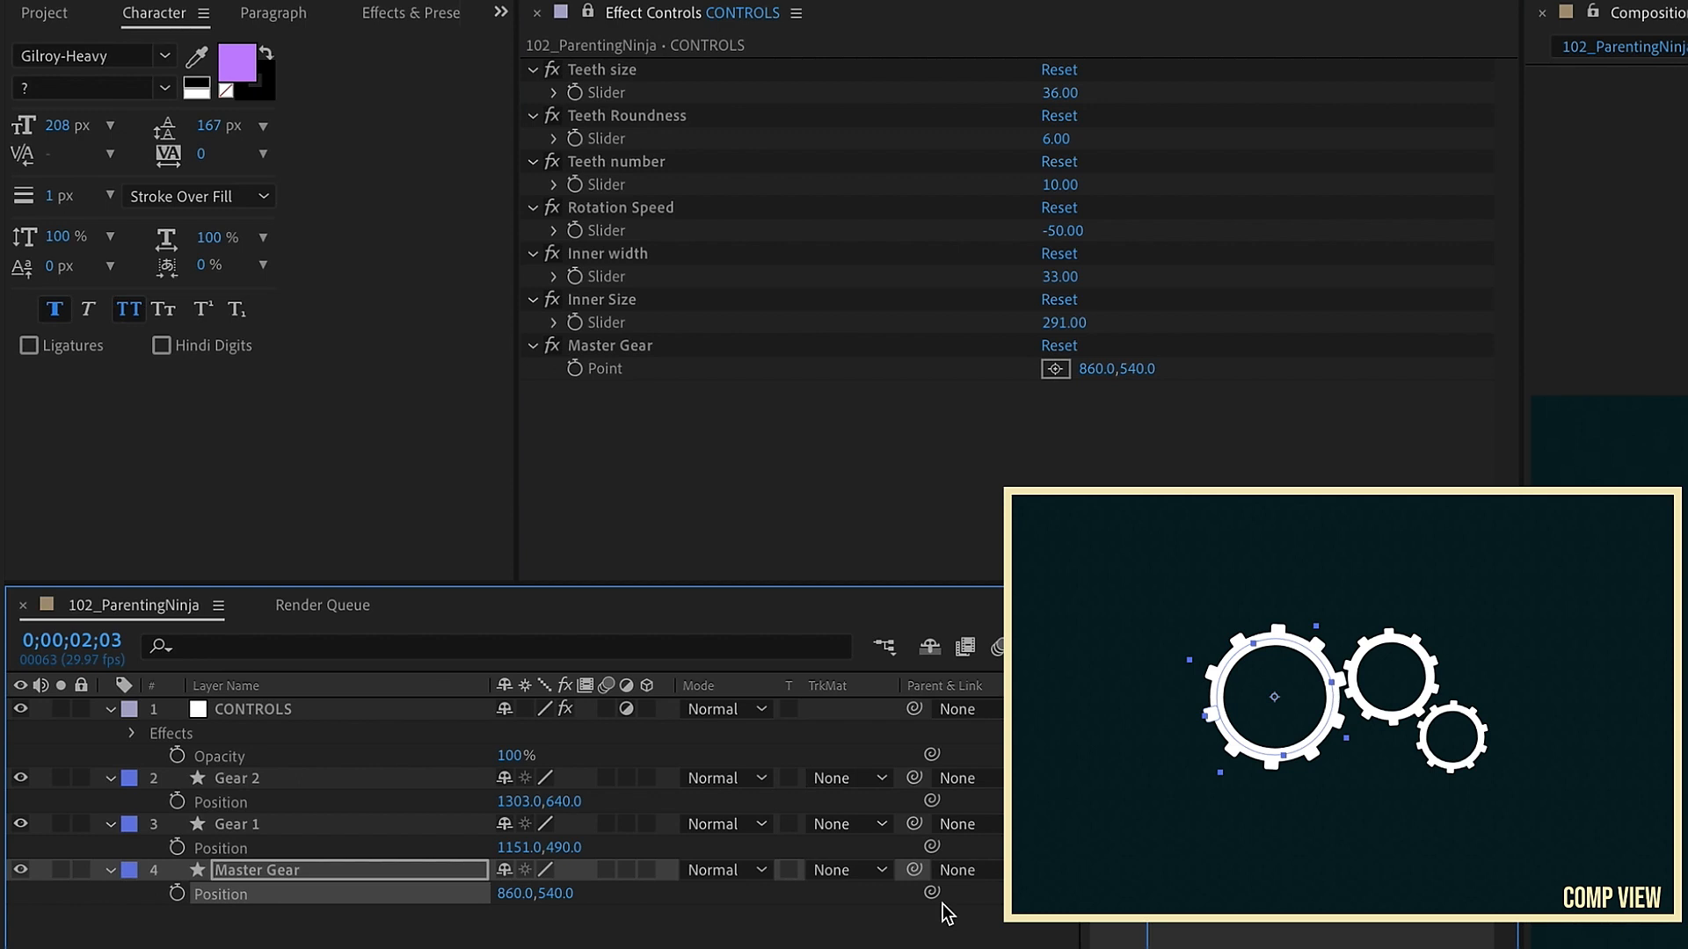
{"action": "left_click_drag", "start_coordinate": [931, 893], "coordinate": [604, 368]}
{"action": "mouse_move", "coordinate": [1096, 369]}
{"action": "left_mouse_down"}
{"action": "mouse_move", "coordinate": [1062, 369]}
{"action": "mouse_move", "coordinate": [1104, 369]}
{"action": "left_mouse_up"}
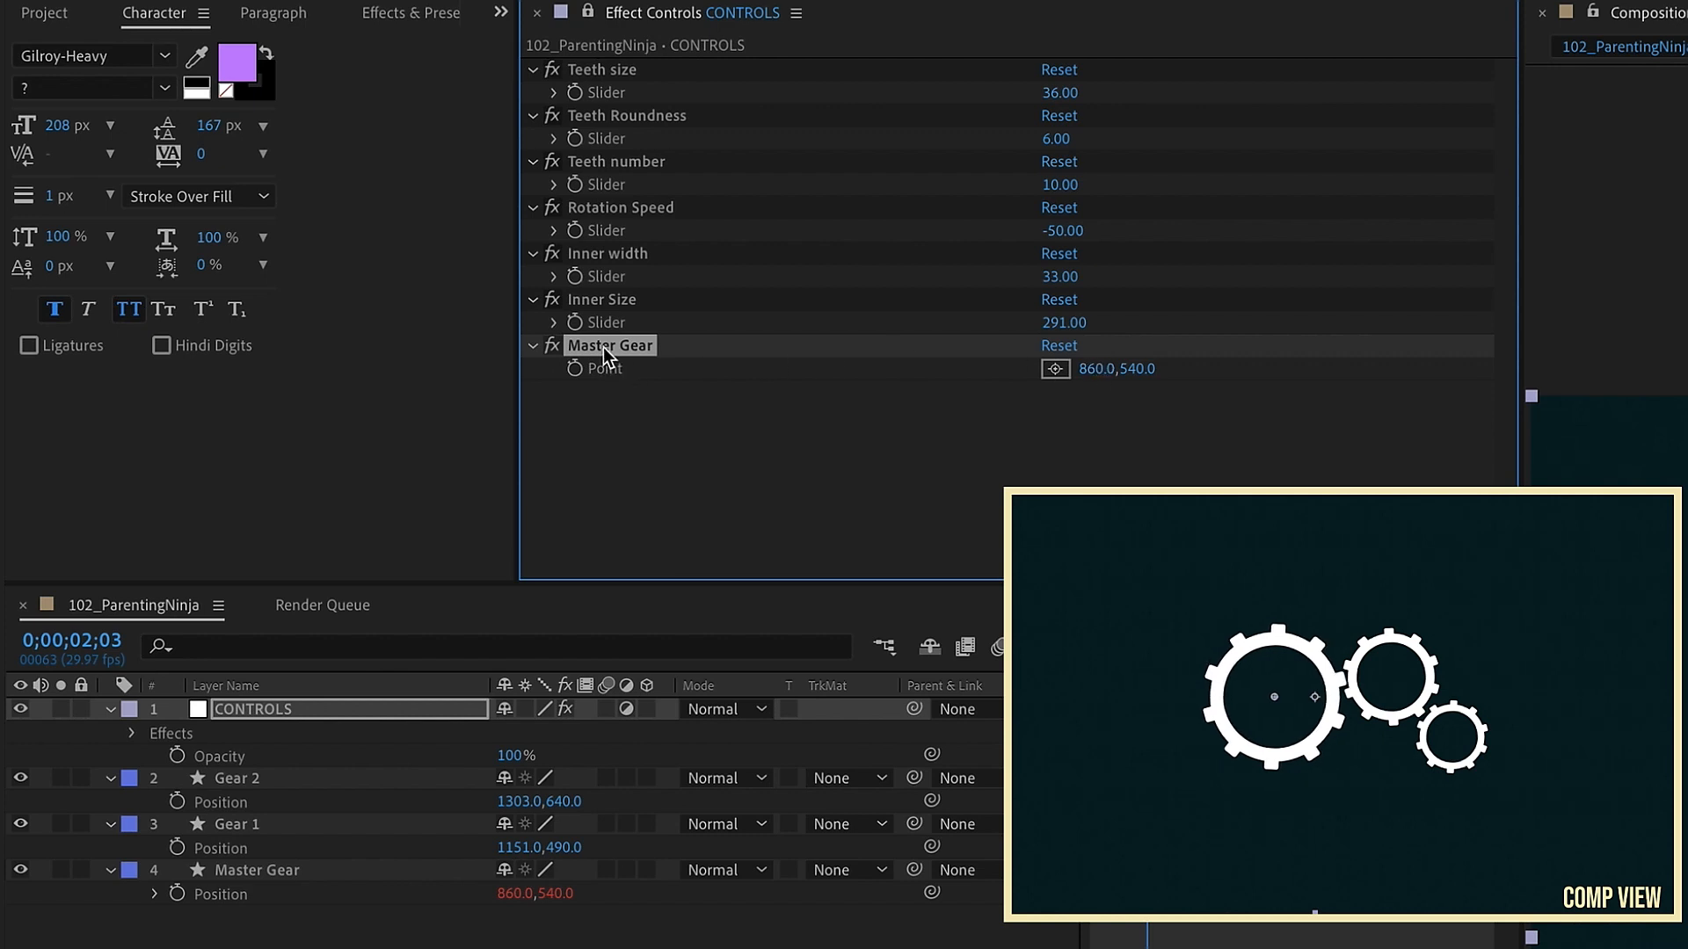
Step: Duplicate the Master Gear point control and rename the copy Gear 1
{"action": "key", "text": "ctrl+d"}
{"action": "key", "text": "Return"}
{"action": "type", "text": "Gear 1"}
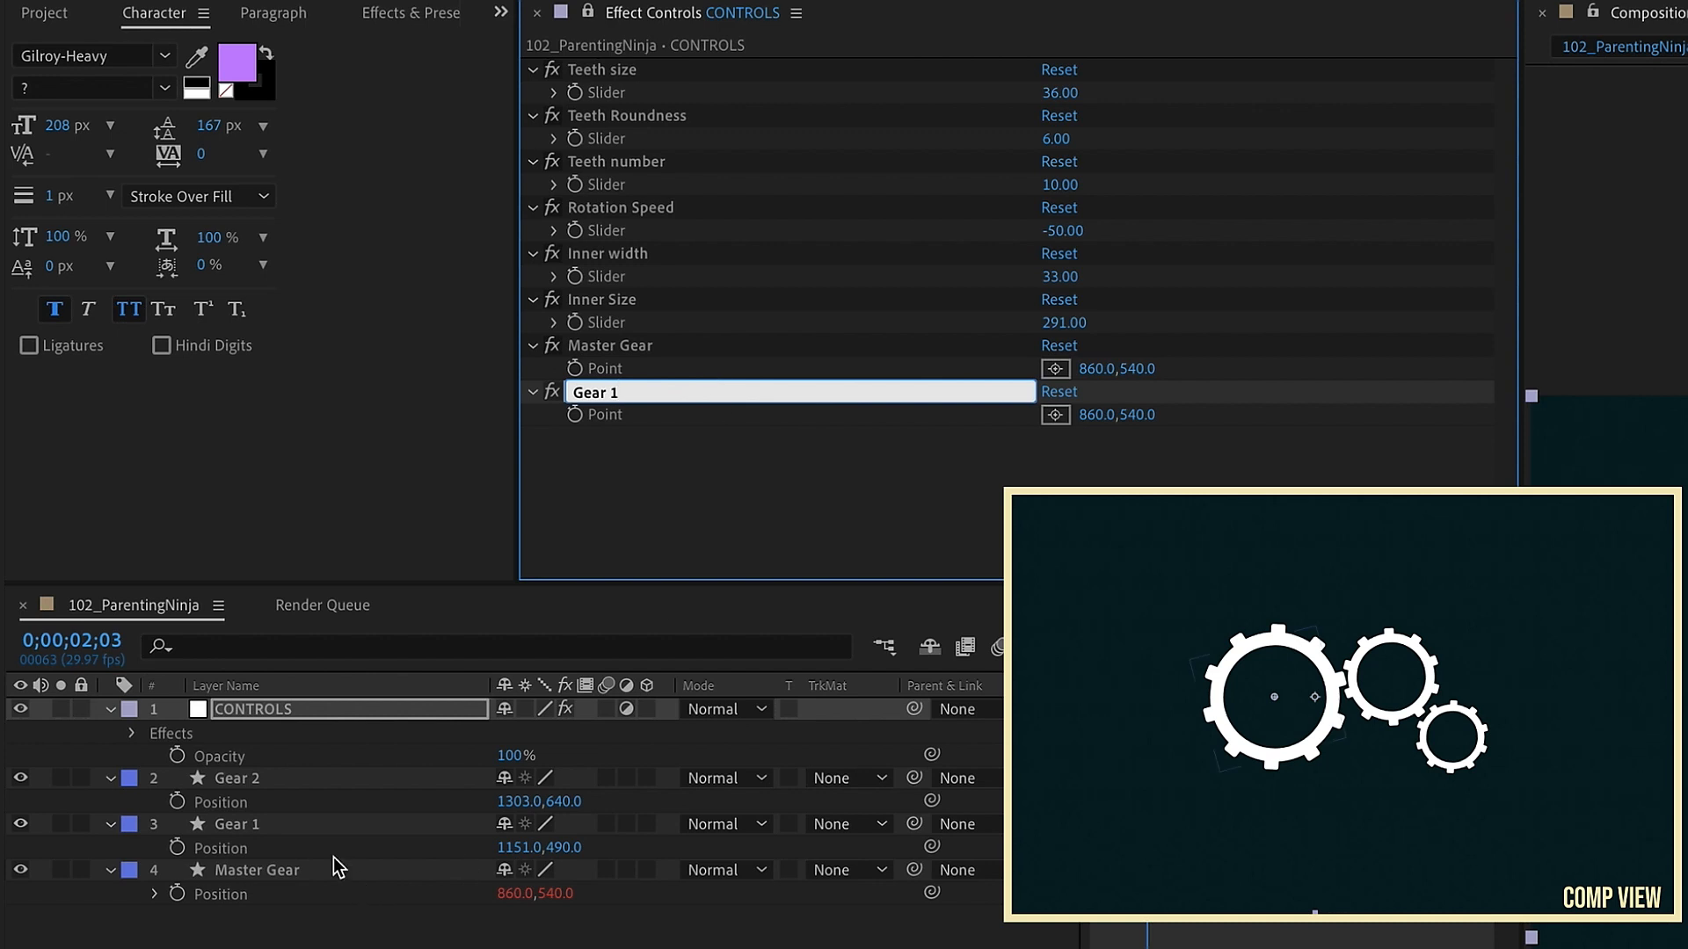
Step: Set the Gear 1 layer's Position X to 1150
{"action": "left_click", "coordinate": [519, 848]}
{"action": "type", "text": "11"}
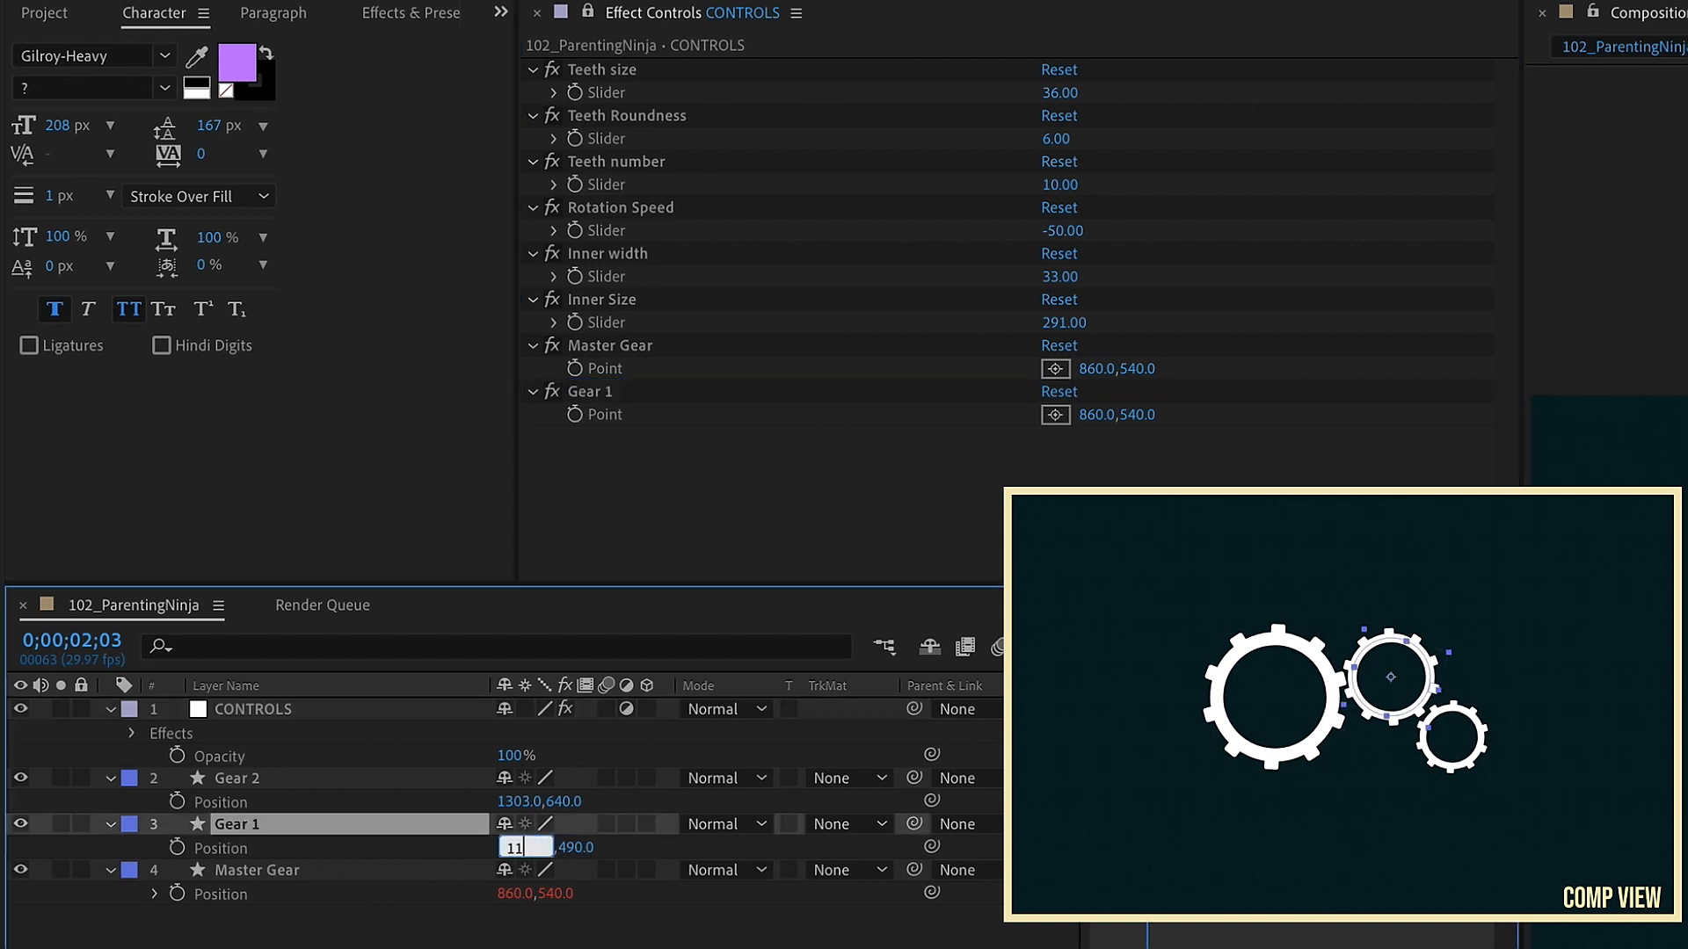
{"action": "type", "text": "50"}
{"action": "left_click", "coordinate": [225, 823]}
Step: Set the Gear 1 point control to 1150, 490 and link the Gear 1 layer's Position to it
{"action": "left_click", "coordinate": [1097, 415]}
{"action": "type", "text": "1150"}
{"action": "key", "text": "Tab"}
{"action": "type", "text": "49"}
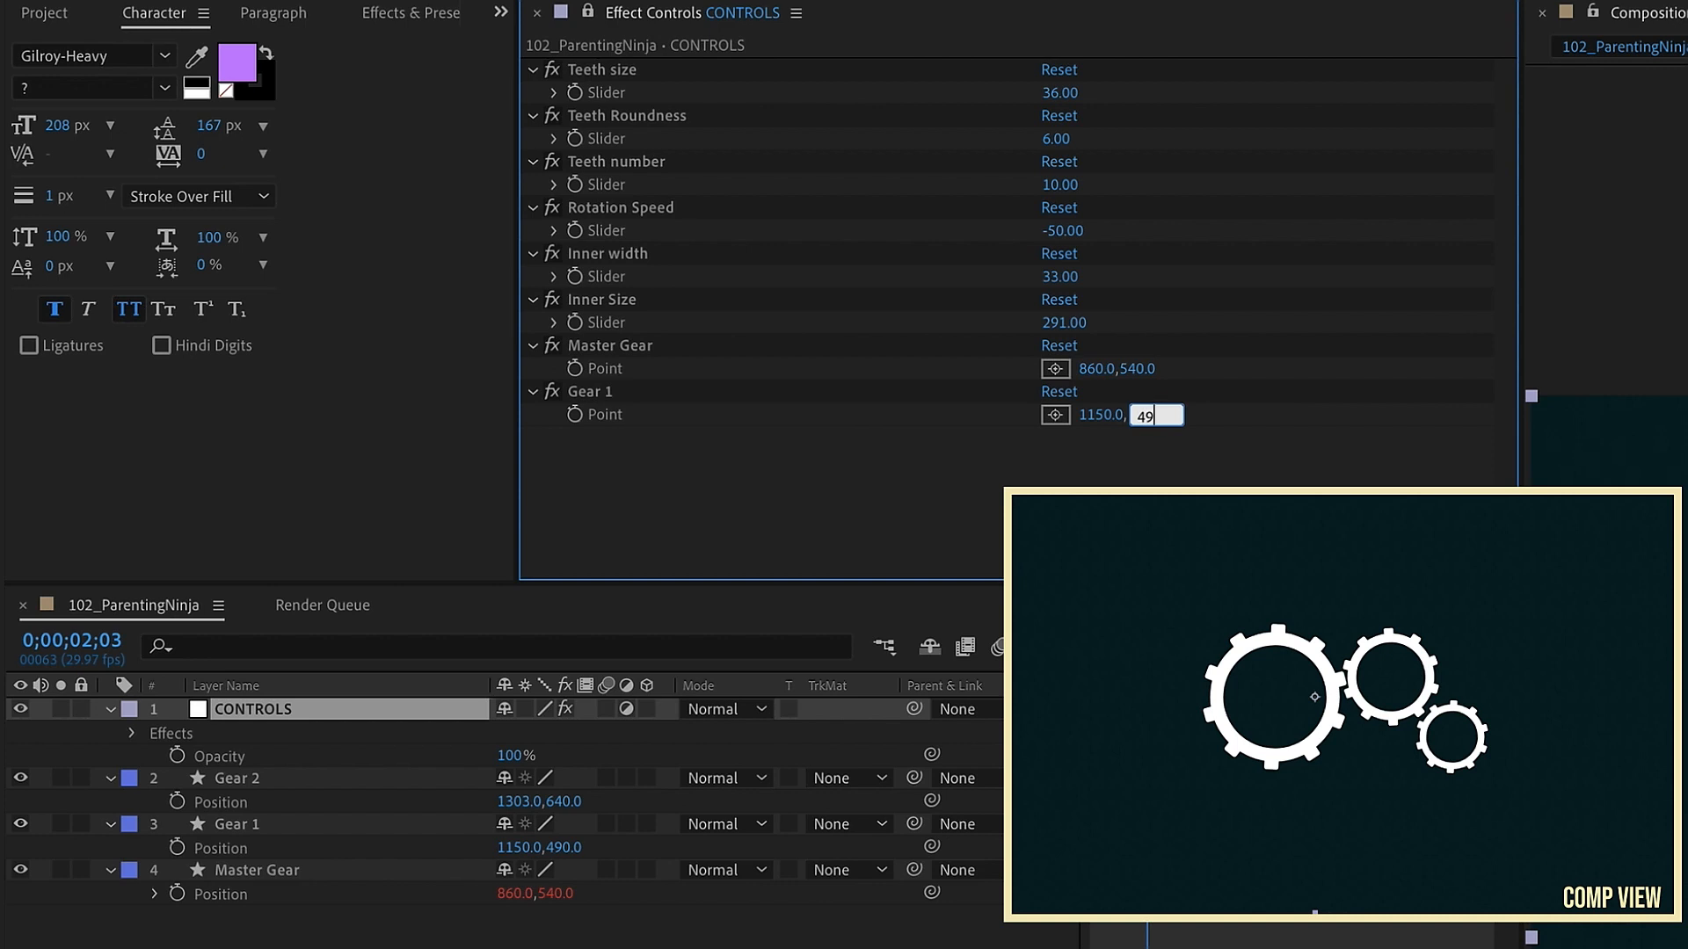
{"action": "type", "text": "0"}
{"action": "left_click", "coordinate": [334, 826]}
{"action": "left_click_drag", "start_coordinate": [932, 846], "coordinate": [606, 415]}
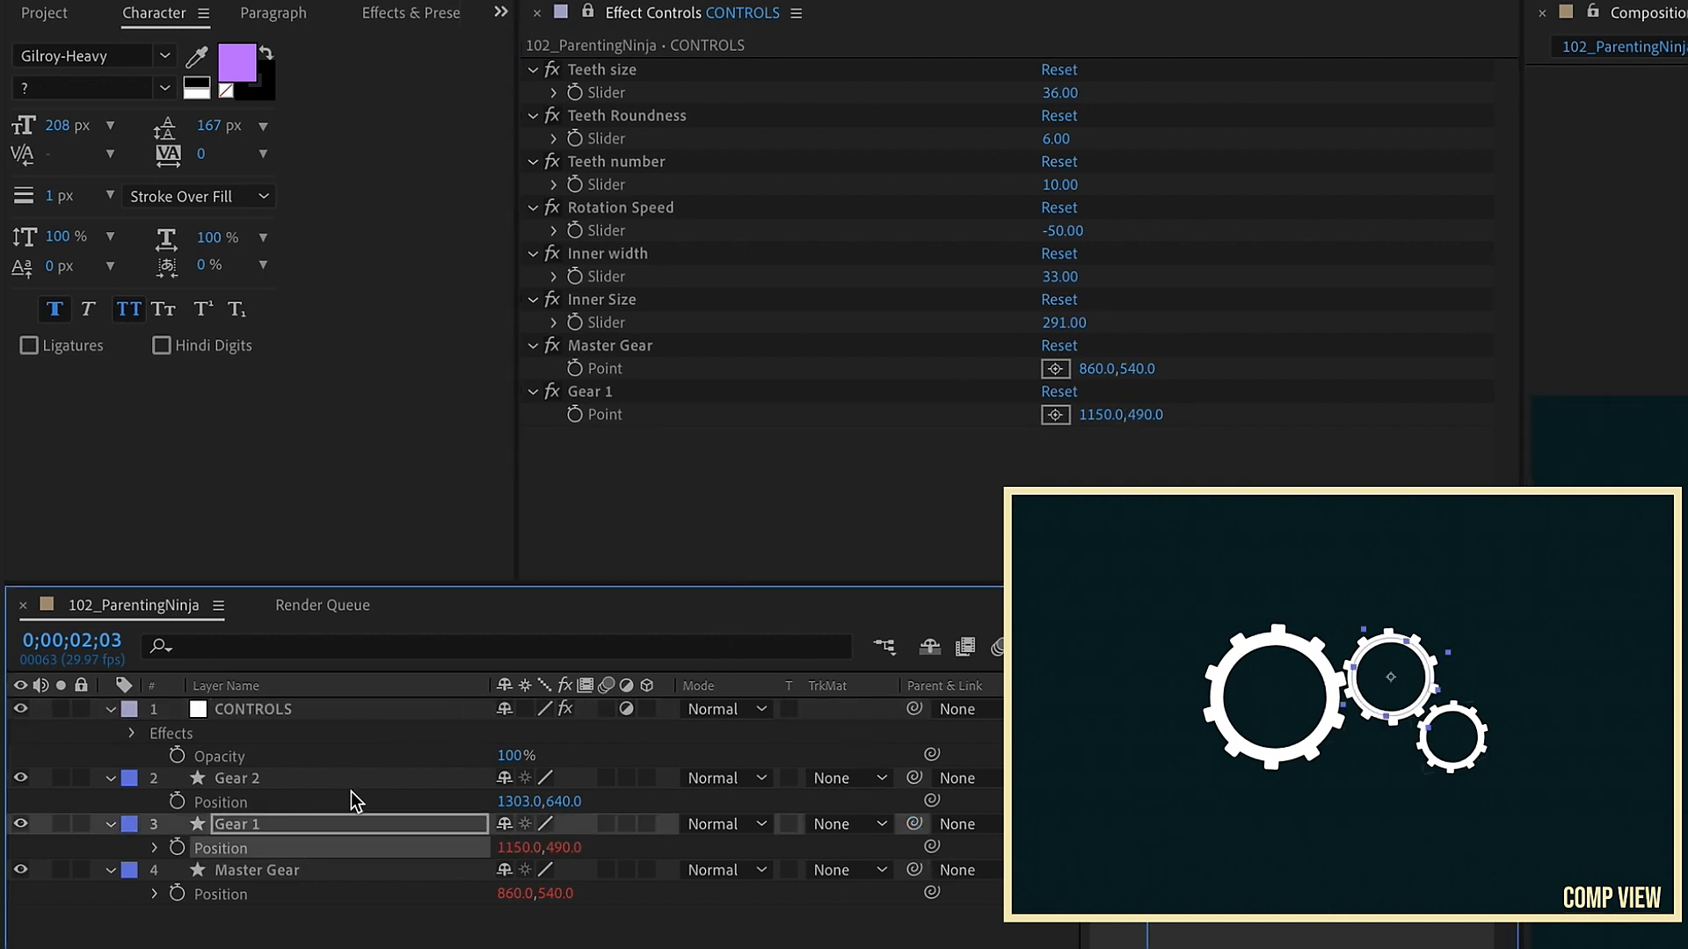
Step: Duplicate the Gear 1 point control on the CONTROLS layer and name the copy Gear 2
{"action": "left_click", "coordinate": [605, 393]}
{"action": "key", "text": "ctrl+d"}
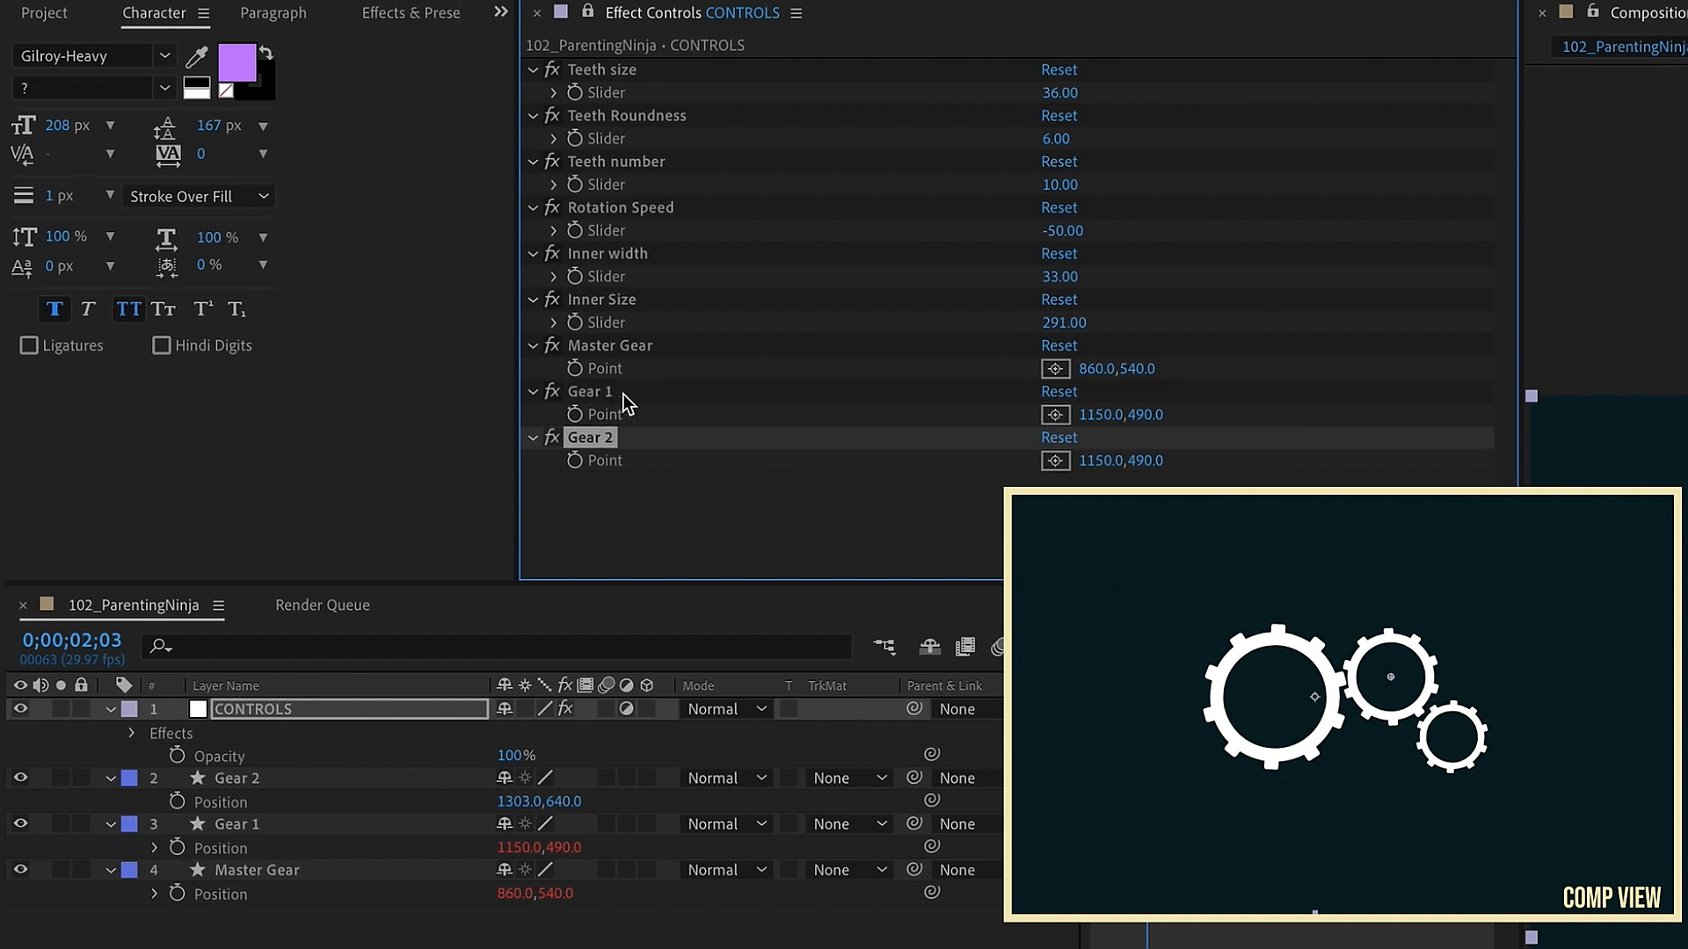
{"action": "key", "text": "Return"}
{"action": "type", "text": "Gear"}
Step: Set the Gear 2 layer's Position X to 1300
{"action": "left_click", "coordinate": [517, 802]}
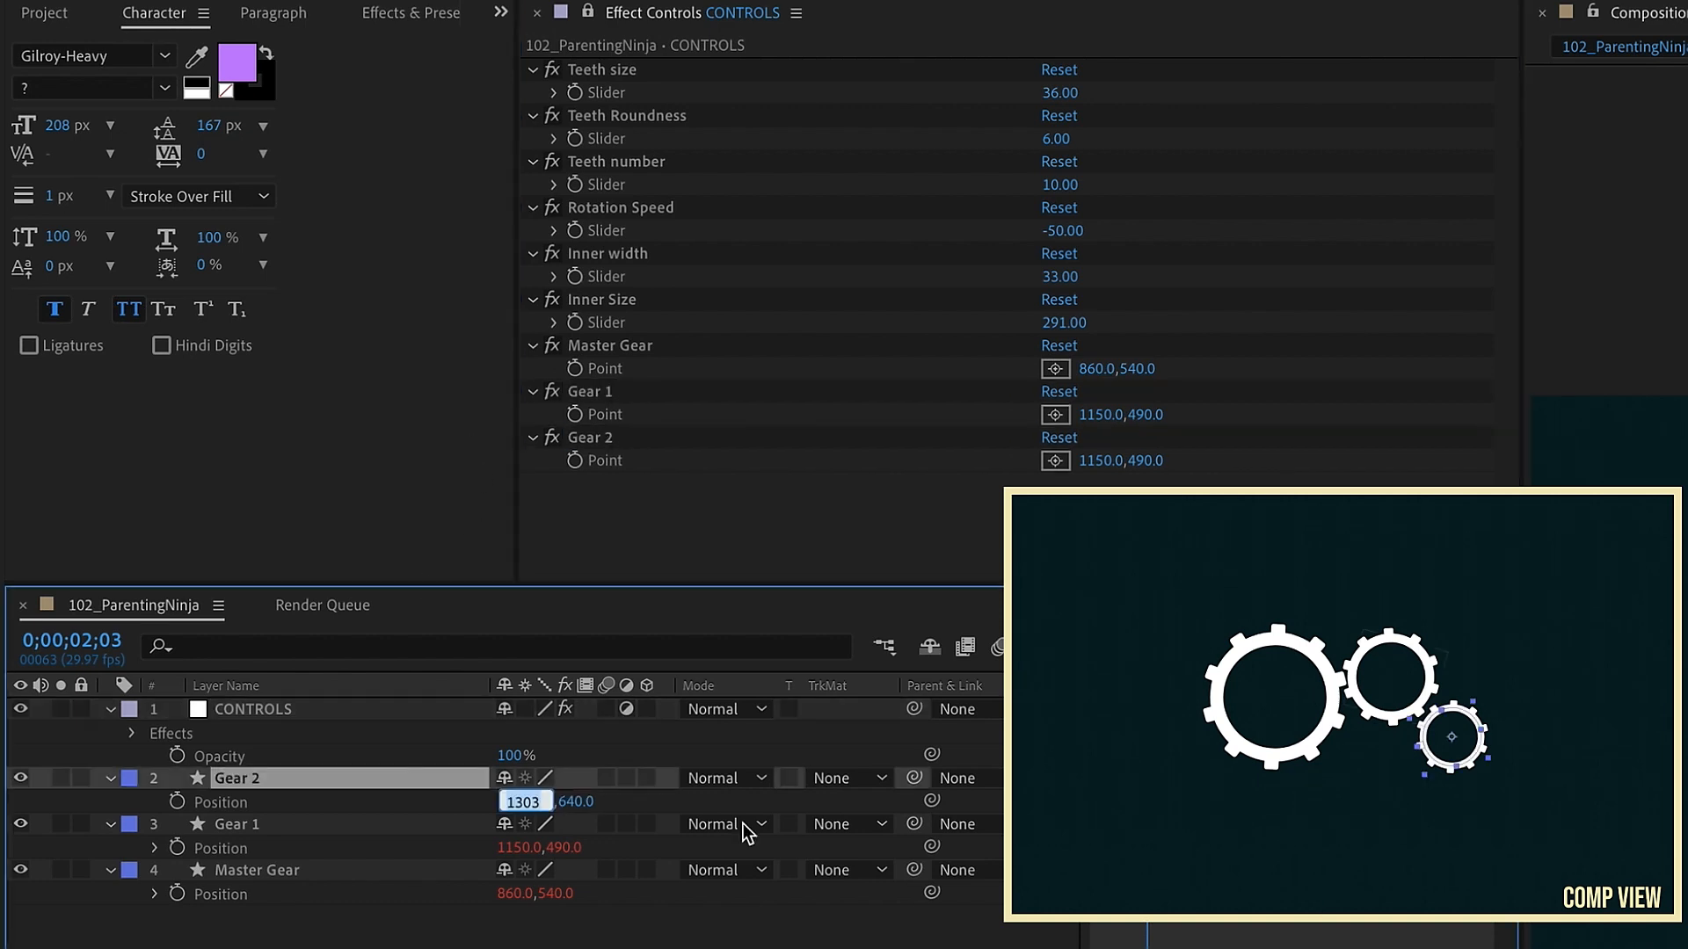
{"action": "type", "text": "1300"}
{"action": "key", "text": "Return"}
Step: Set the Gear 2 point control to 1300, 640 and link the Gear 2 layer's Position to it
{"action": "left_click", "coordinate": [1099, 461]}
{"action": "type", "text": "1300"}
{"action": "key", "text": "Tab"}
{"action": "type", "text": "640"}
{"action": "key", "text": "Return"}
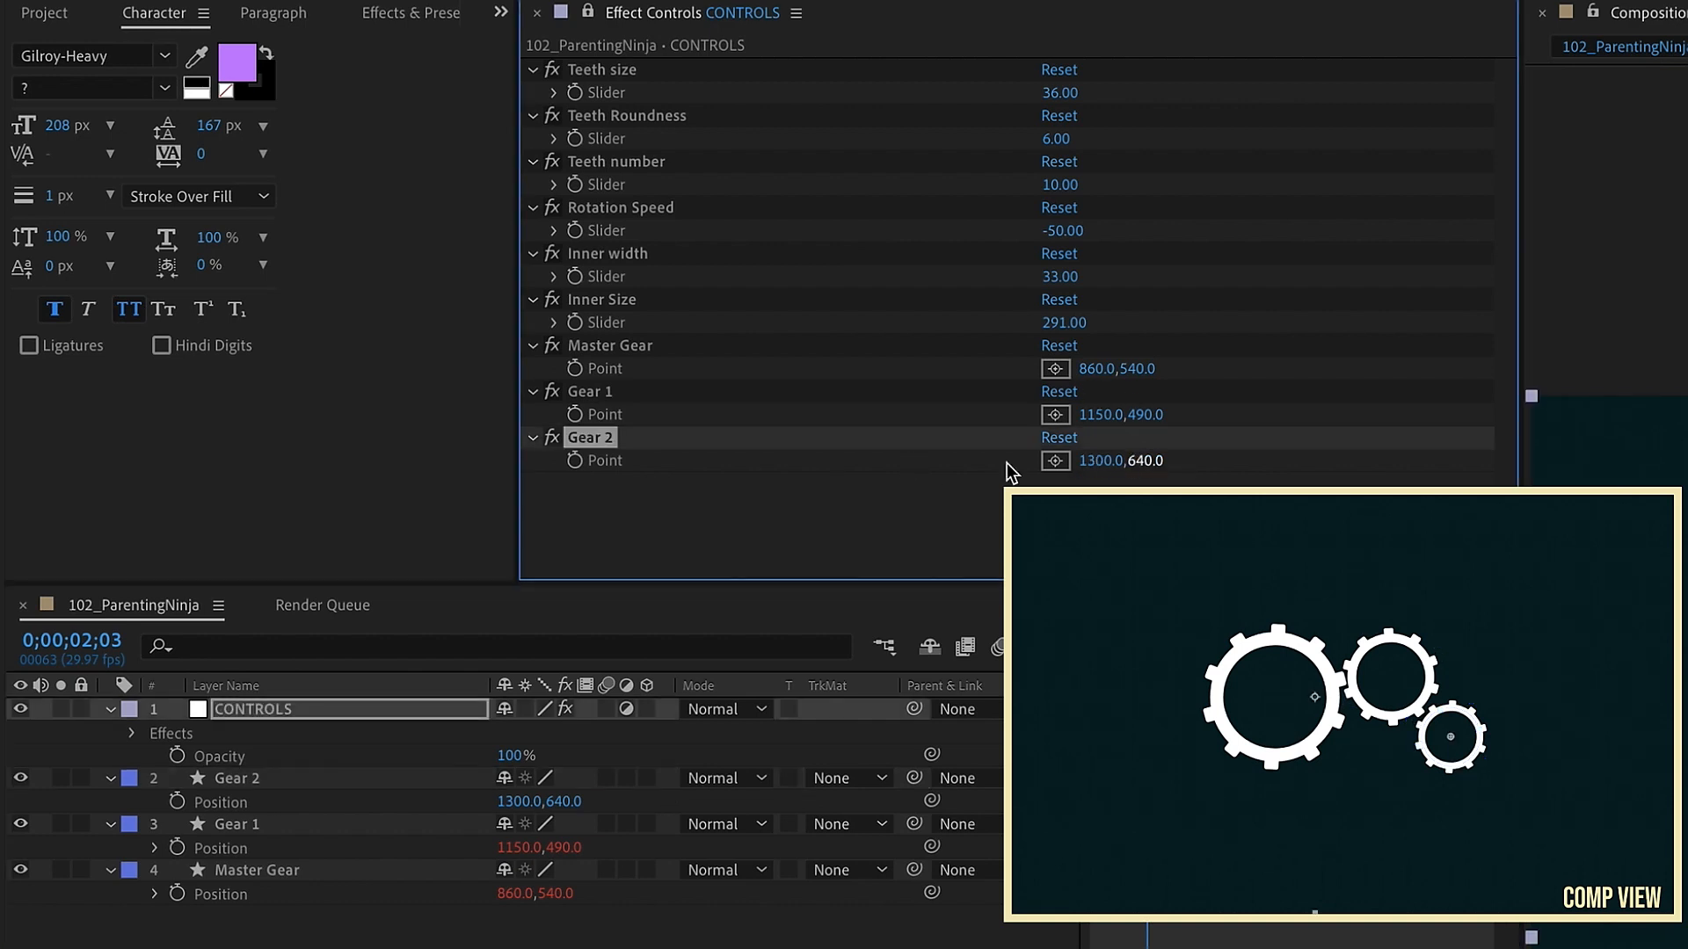
{"action": "left_click", "coordinate": [260, 784]}
{"action": "left_click", "coordinate": [937, 802]}
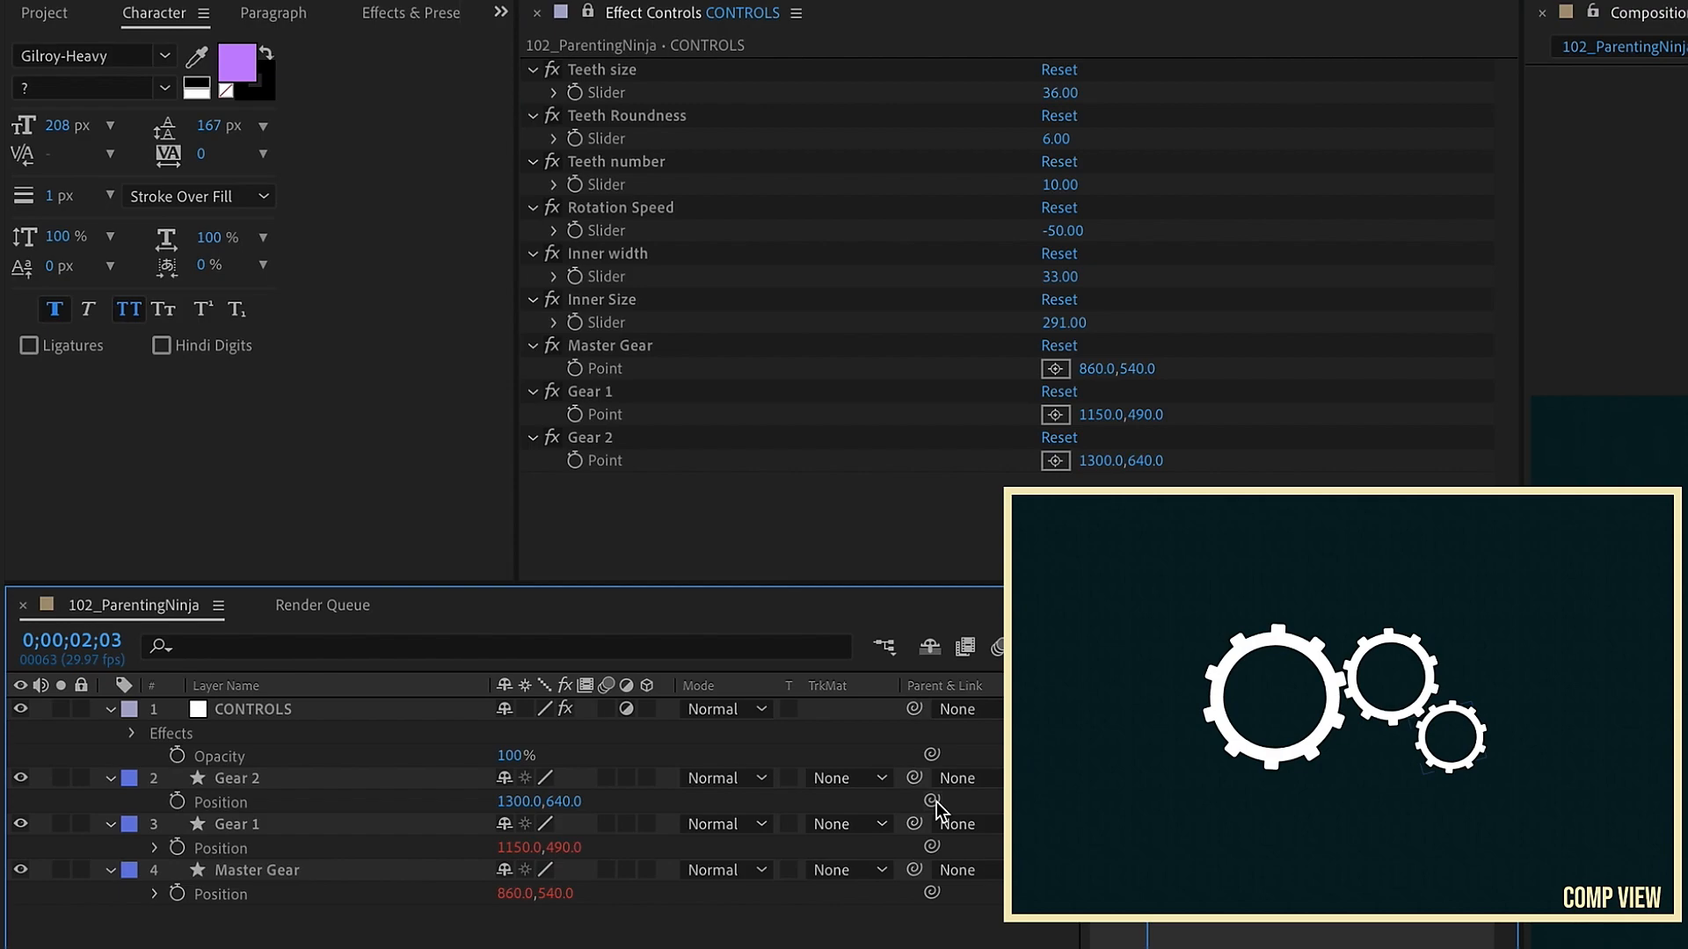
{"action": "left_click_drag", "start_coordinate": [936, 801], "coordinate": [605, 460]}
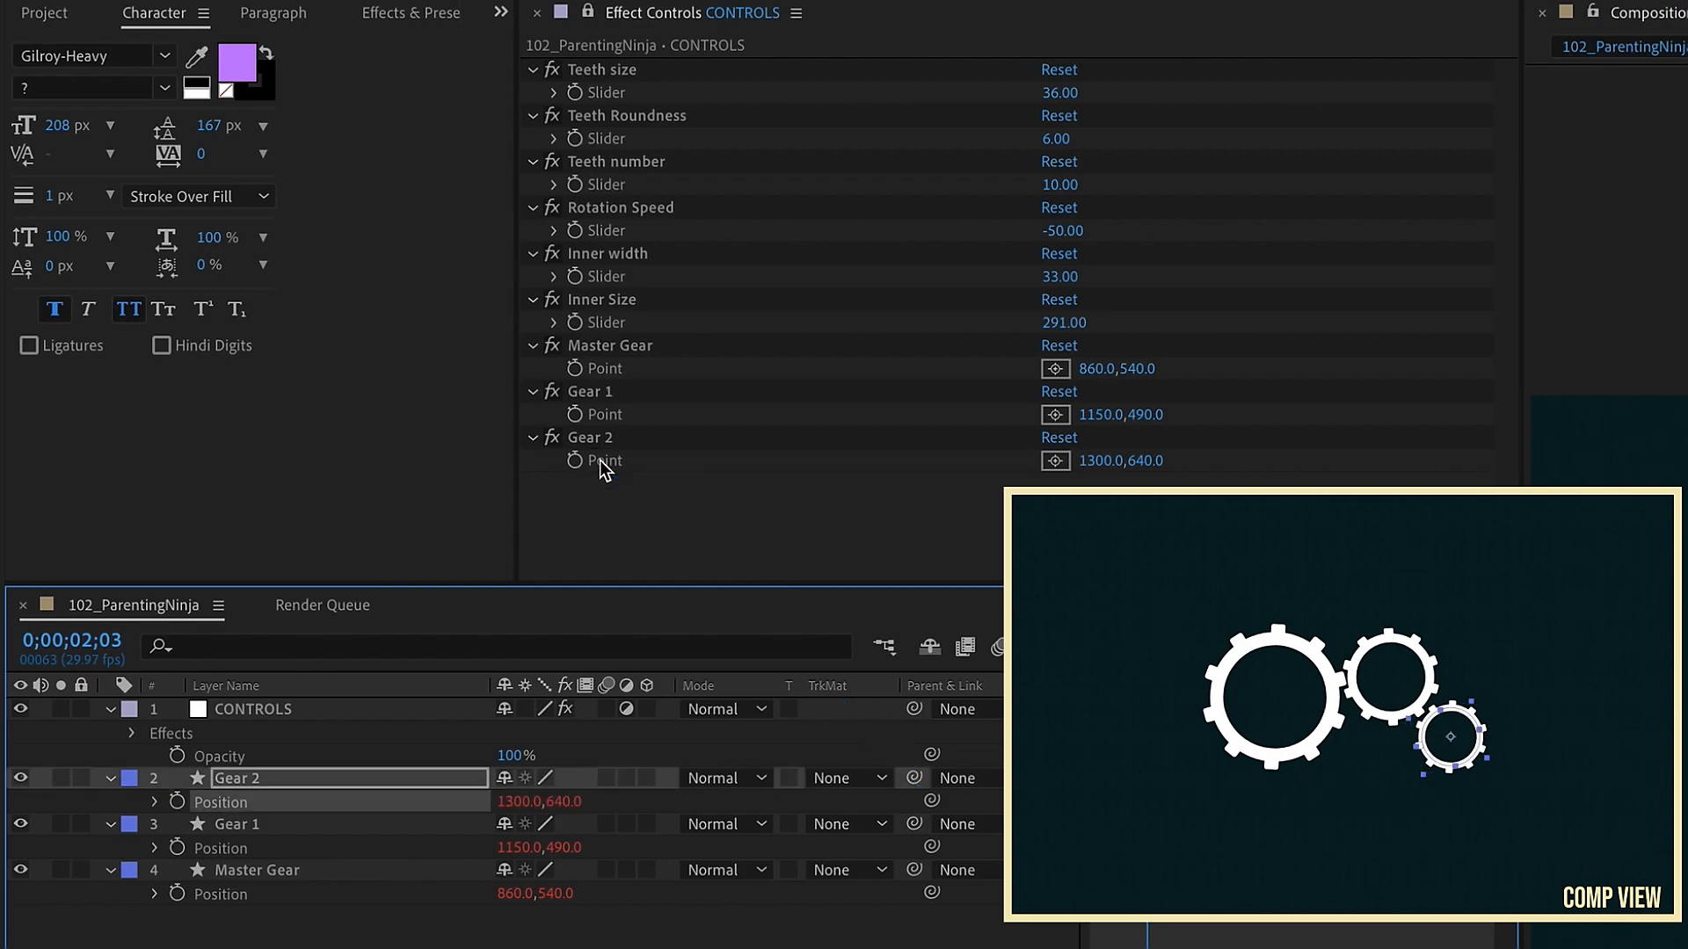
Step: Review the expressions on the Gear 2, Gear 1 and Master Gear layers
{"action": "left_click", "coordinate": [267, 869], "text": "shift"}
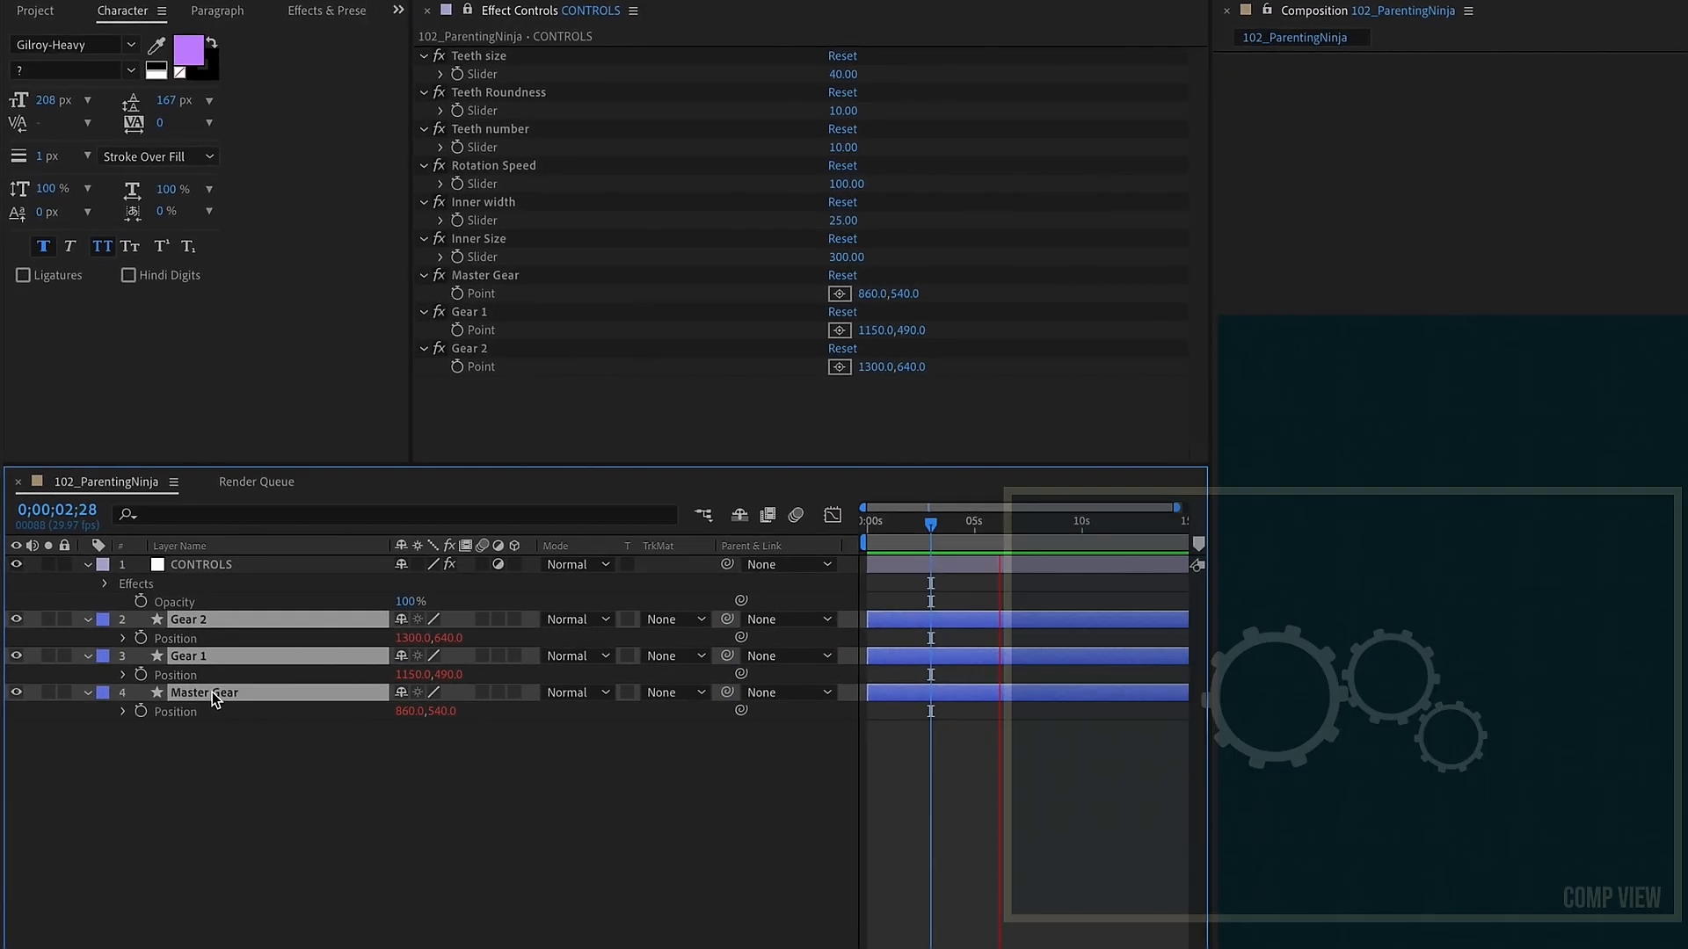
{"action": "scroll", "coordinate": [645, 688], "scroll_direction": "down", "scroll_amount": 3}
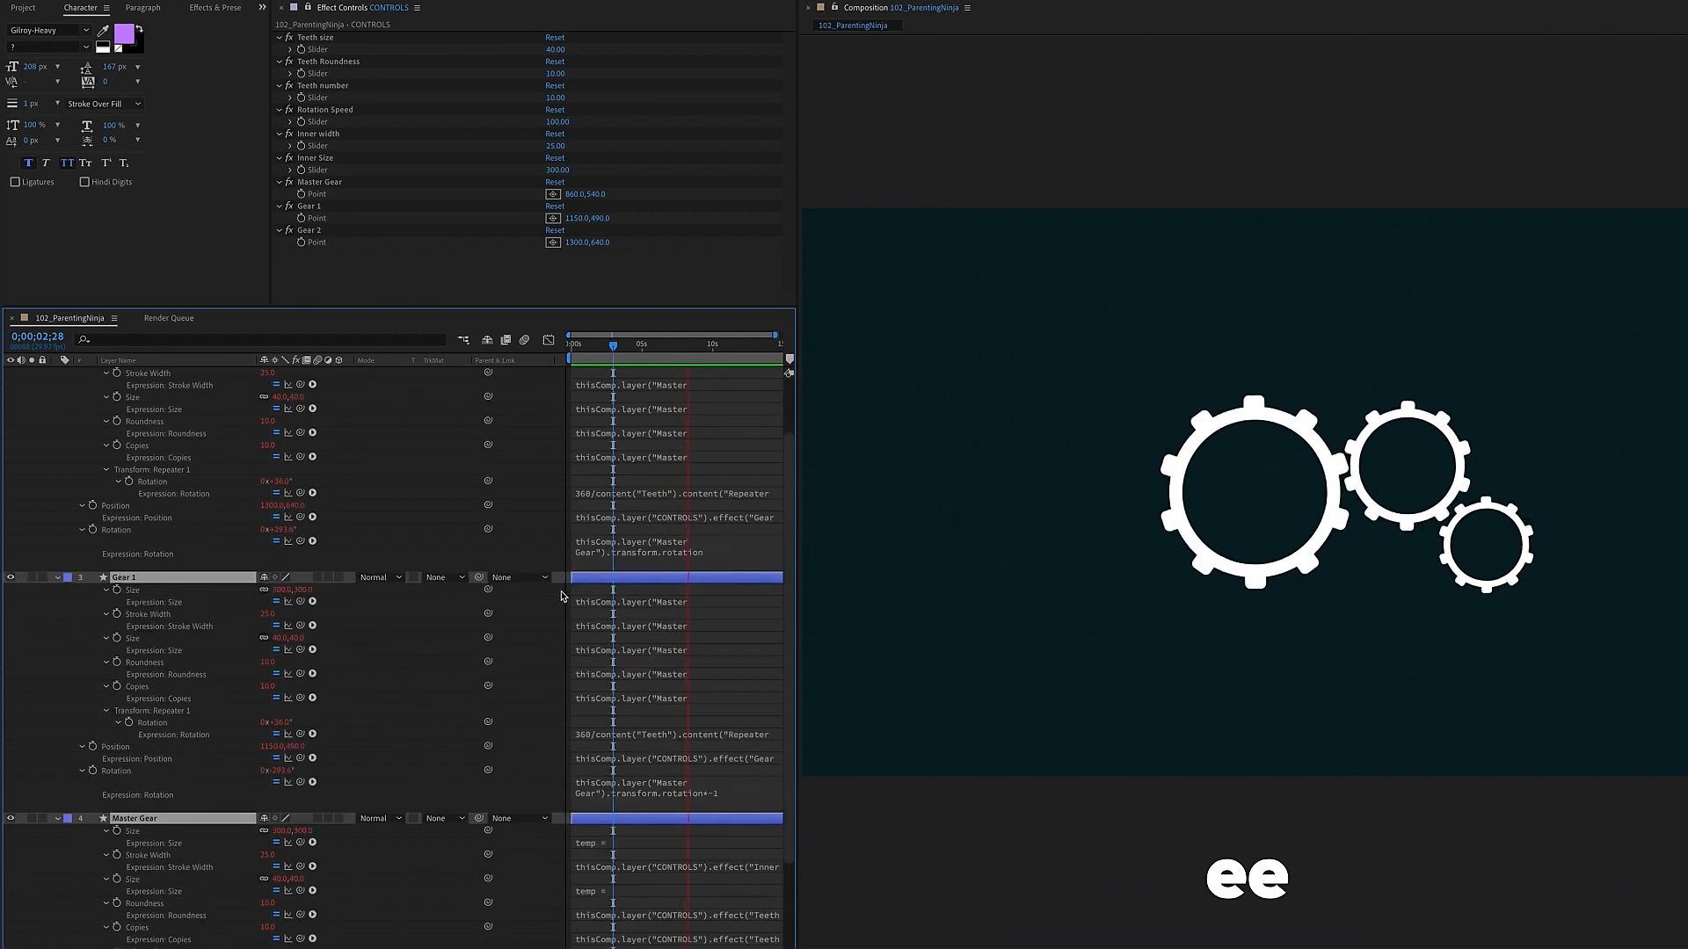
{"action": "scroll", "coordinate": [256, 565], "scroll_direction": "up", "scroll_amount": 3}
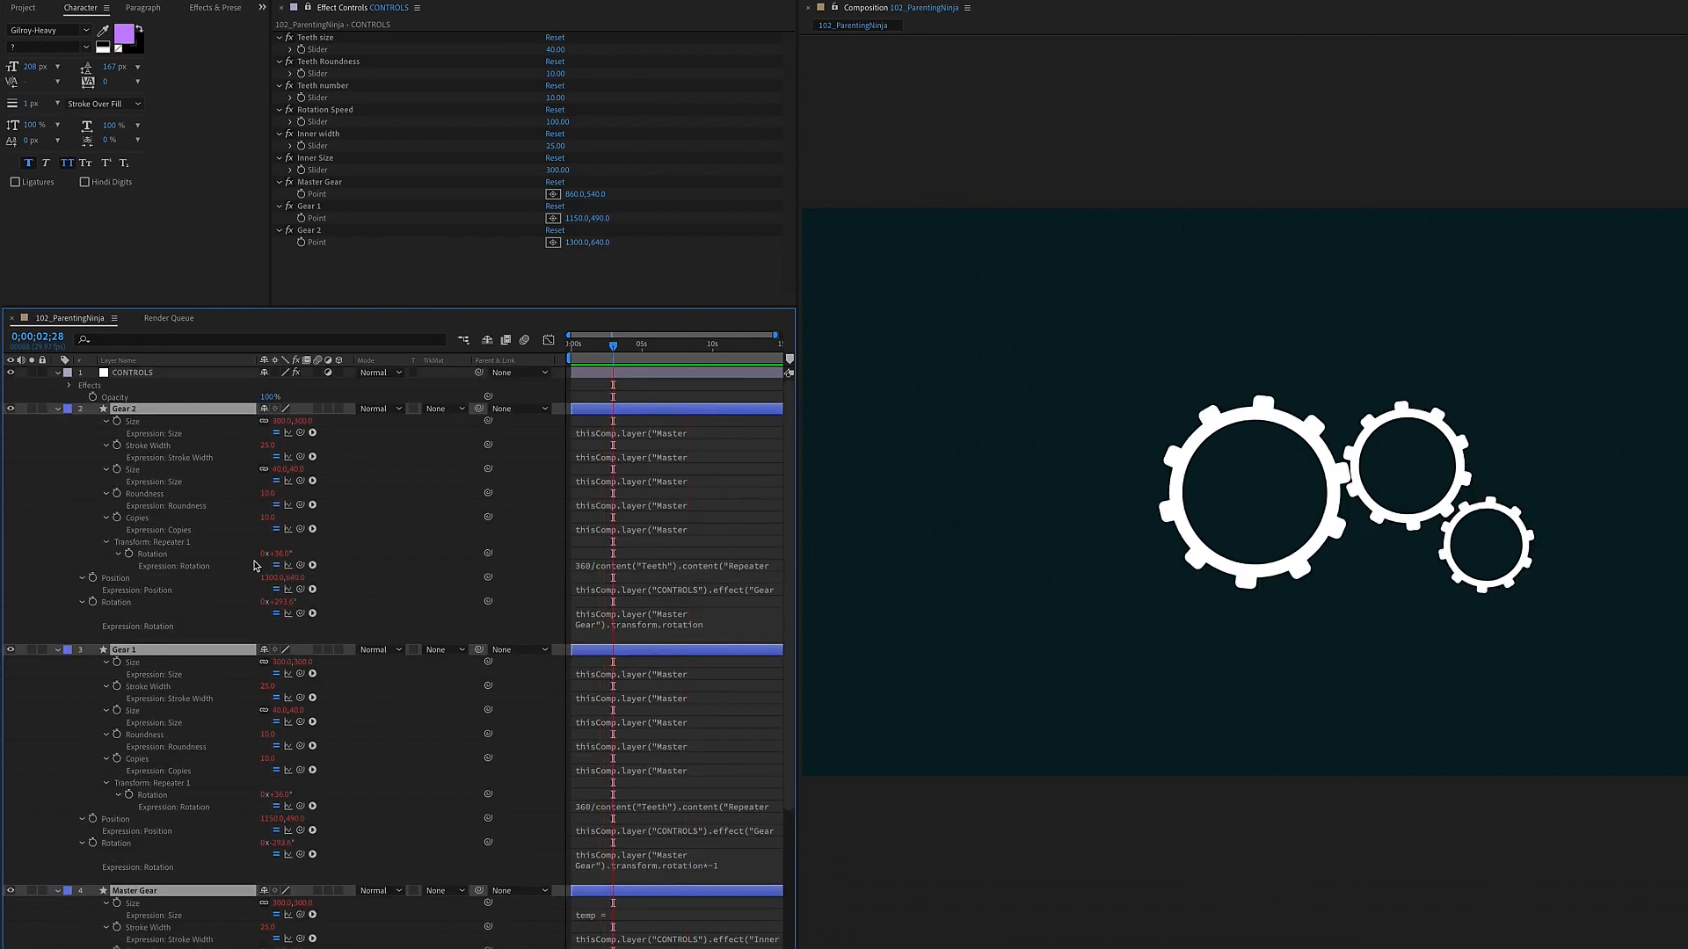